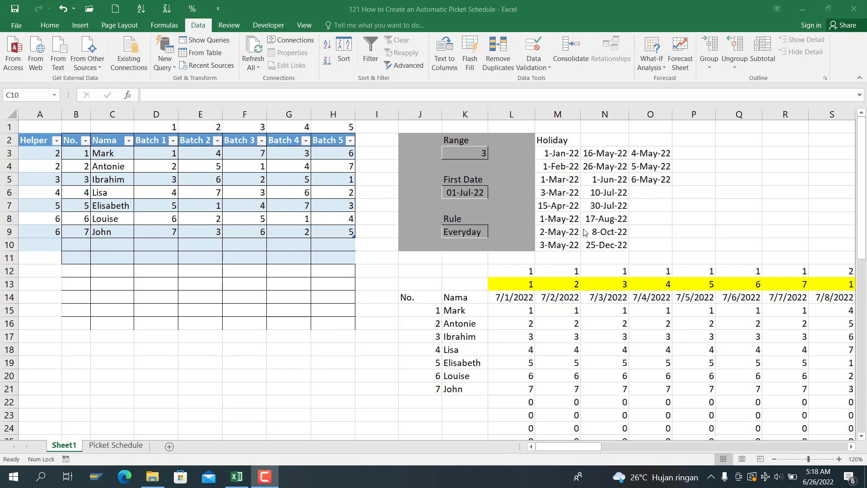
Step: Set the First Date in K6 to 1 Aug 2022 and check the recalculated dates on the Picket Schedule sheet
{"action": "left_click", "coordinate": [480, 154]}
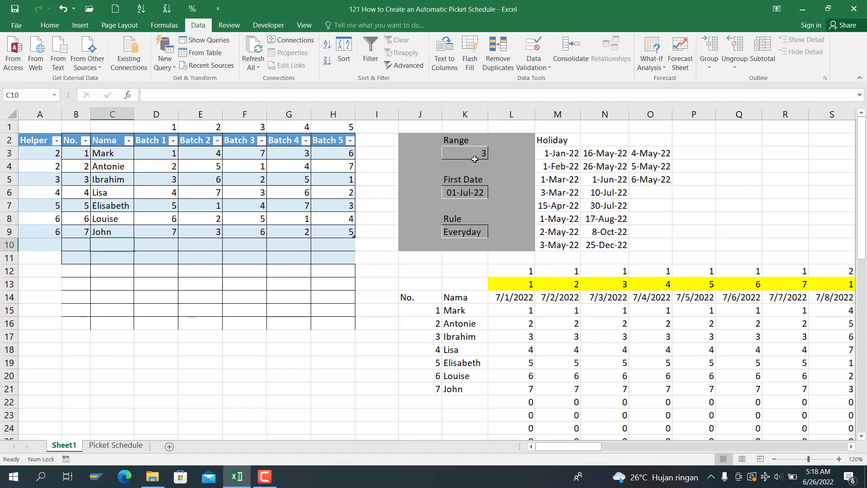
{"action": "left_click", "coordinate": [154, 156]}
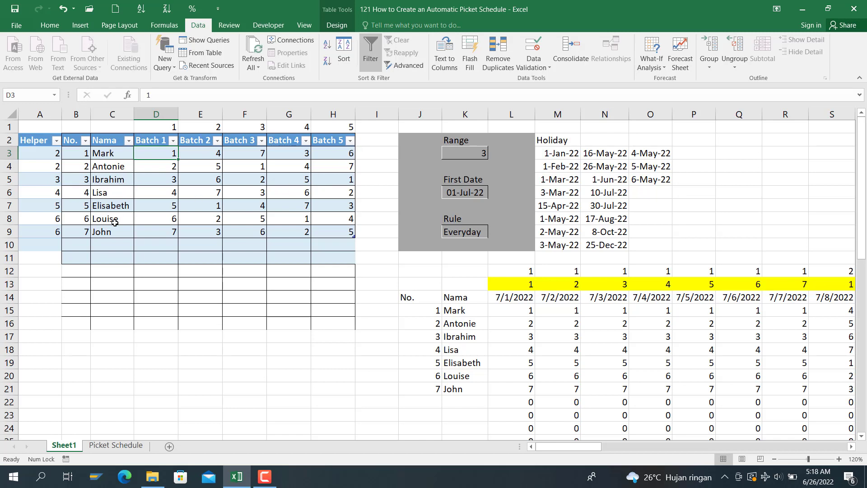
{"action": "left_click", "coordinate": [479, 192]}
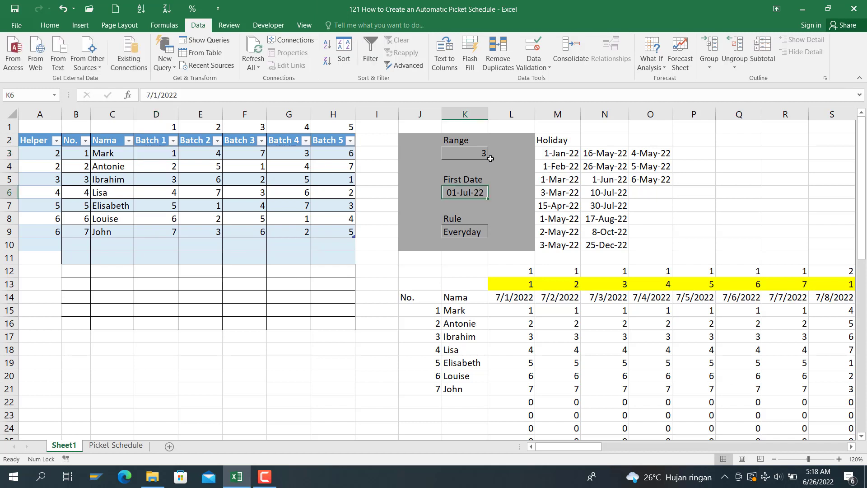
{"action": "type", "text": "1"}
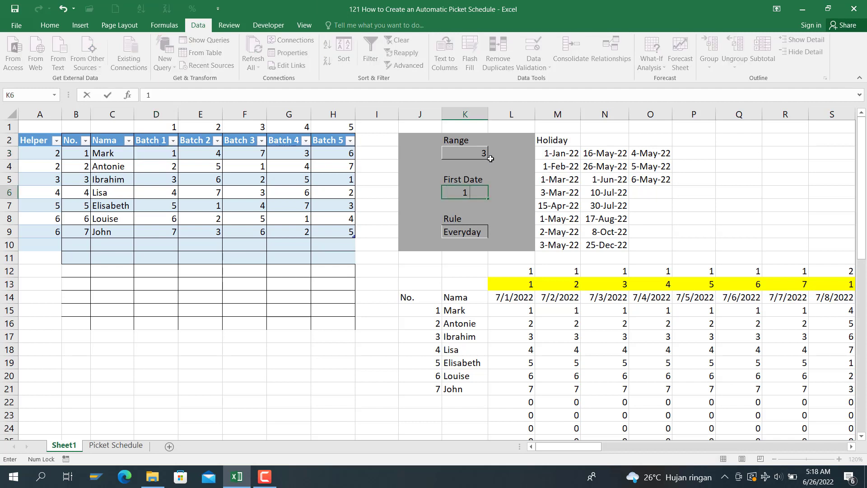
{"action": "type", "text": " U"}
{"action": "key", "text": "BackSpace"}
{"action": "type", "text": "Aug 2022"}
{"action": "key", "text": "Return"}
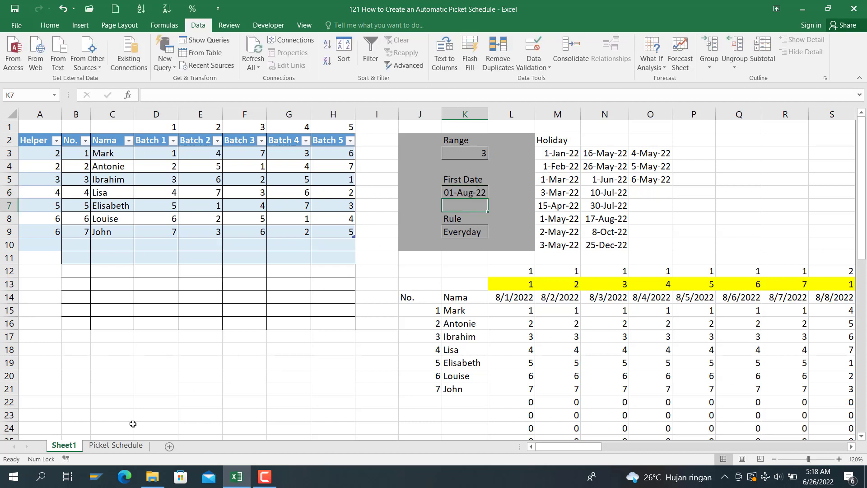
{"action": "left_click", "coordinate": [115, 446]}
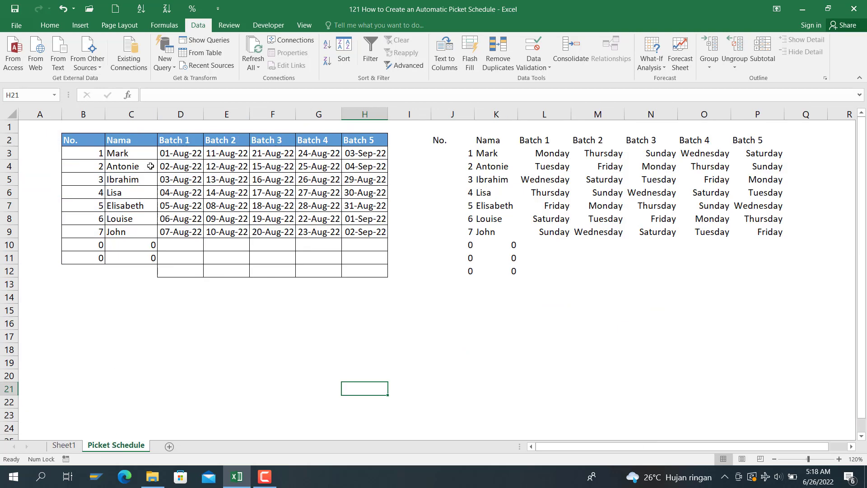
{"action": "left_click", "coordinate": [64, 445]}
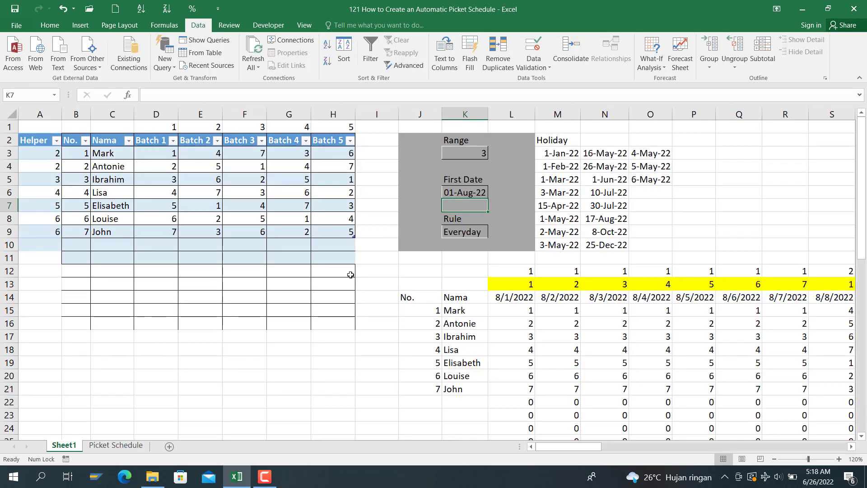
Step: Set the scheduling Rule in K9 of Sheet1 to Workday
{"action": "left_click", "coordinate": [457, 232]}
{"action": "left_click", "coordinate": [494, 232]}
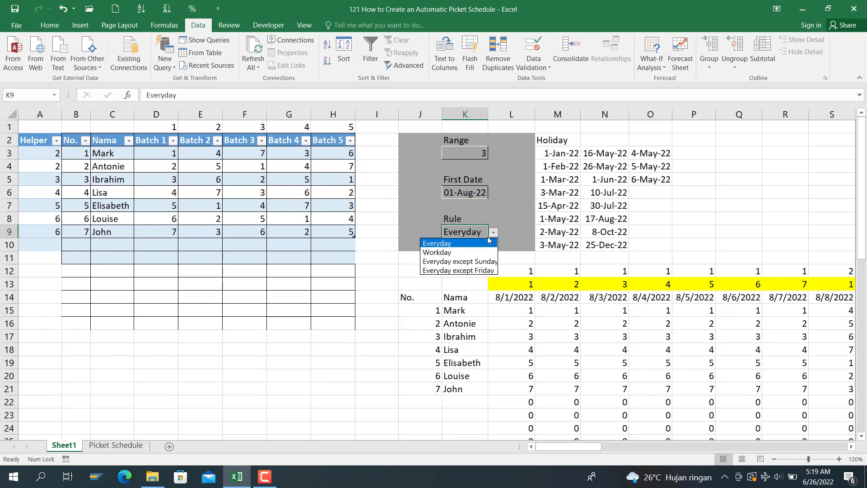
{"action": "left_click", "coordinate": [438, 252]}
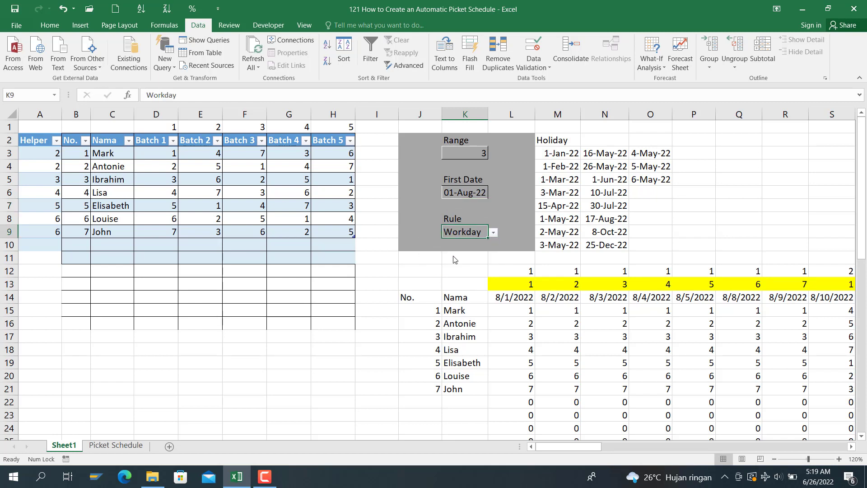
Step: Examine the generated dates along row 14 and the resulting batch dates on the Picket Schedule sheet
{"action": "left_click", "coordinate": [554, 301]}
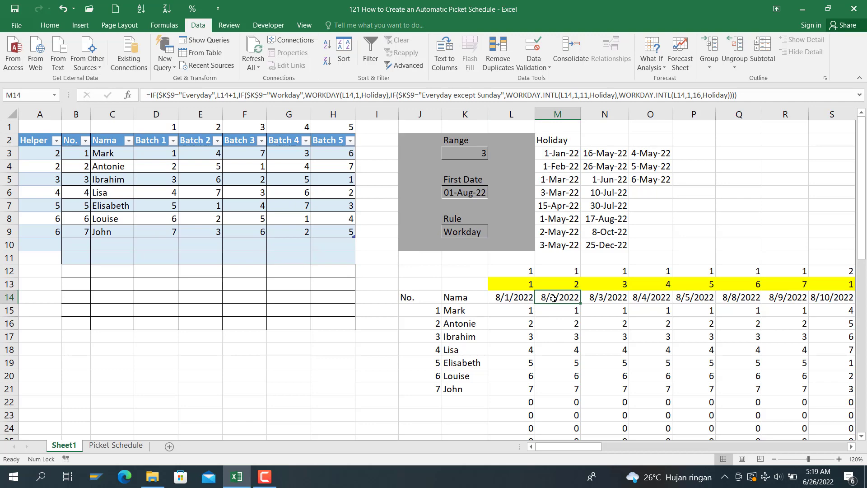
{"action": "key", "text": "Right"}
{"action": "key", "text": "Right"}
{"action": "key", "text": "Right"}
{"action": "key", "text": "Right"}
{"action": "key", "text": "Right"}
{"action": "key", "text": "Right"}
{"action": "key", "text": "Right"}
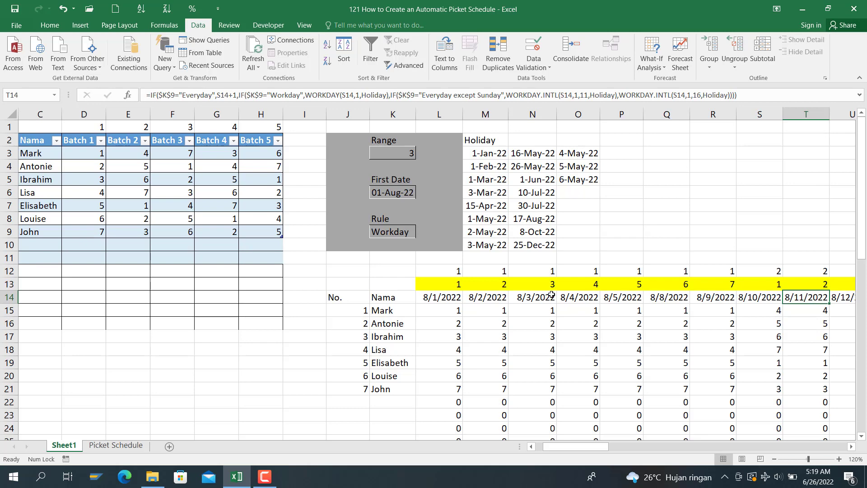
{"action": "left_click", "coordinate": [116, 446]}
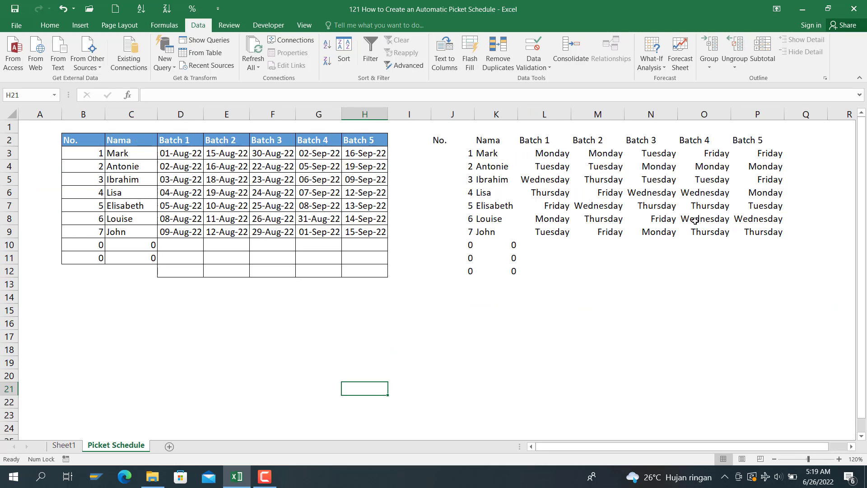
{"action": "left_click", "coordinate": [68, 446]}
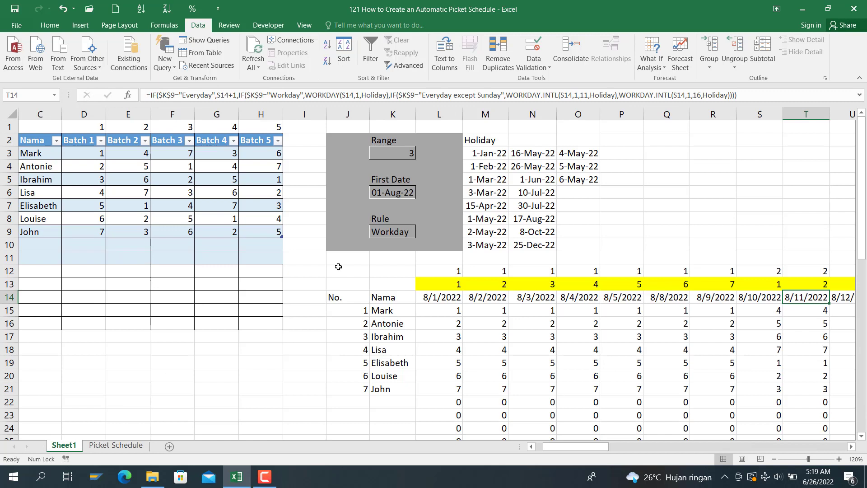
{"action": "left_click", "coordinate": [399, 230]}
{"action": "left_click", "coordinate": [397, 191]}
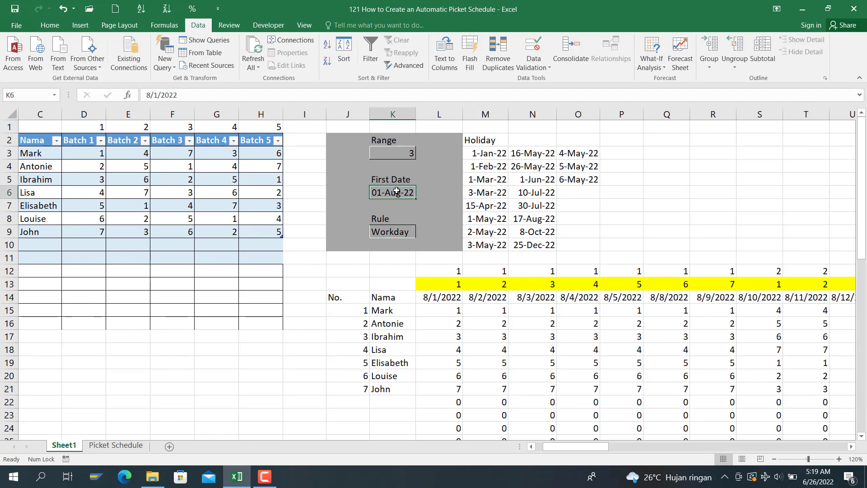
{"action": "key", "text": "Left"}
{"action": "key", "text": "Left"}
{"action": "key", "text": "Left"}
{"action": "key", "text": "Left"}
{"action": "key", "text": "Left"}
{"action": "key", "text": "Left"}
{"action": "key", "text": "Left"}
{"action": "key", "text": "Left"}
{"action": "key", "text": "Left"}
{"action": "key", "text": "Left"}
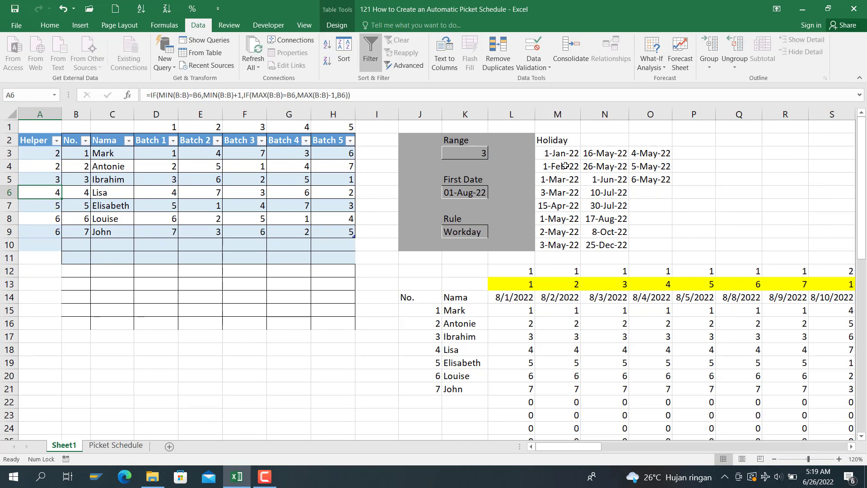
Step: Clear the contents of the whole calculation block starting at L12 on Sheet1, including the date row and batch numbers
{"action": "left_click", "coordinate": [510, 316]}
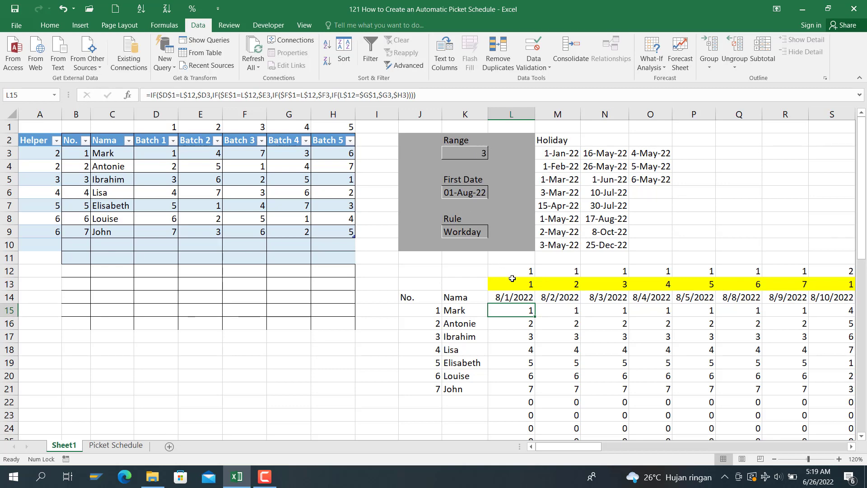
{"action": "left_click", "coordinate": [524, 288]}
{"action": "key", "text": "ctrl+shift+Down"}
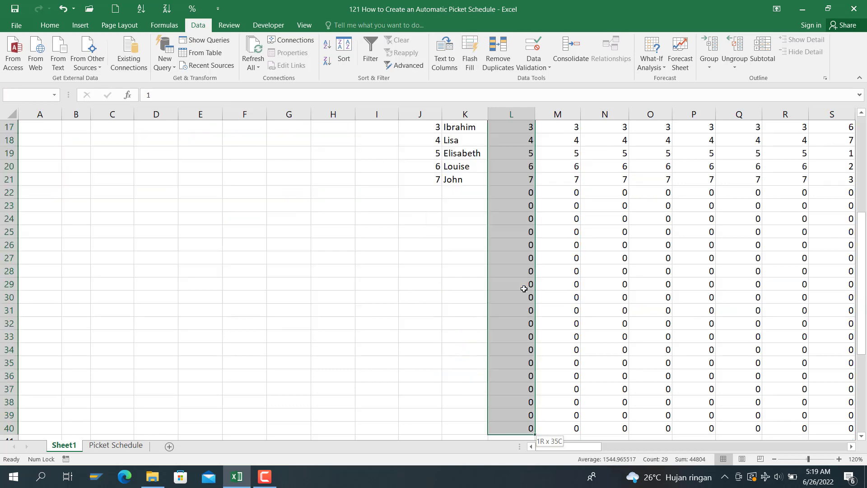
{"action": "key", "text": "ctrl+shift+Right"}
{"action": "key", "text": "Delete"}
{"action": "key", "text": "ctrl+BackSpace"}
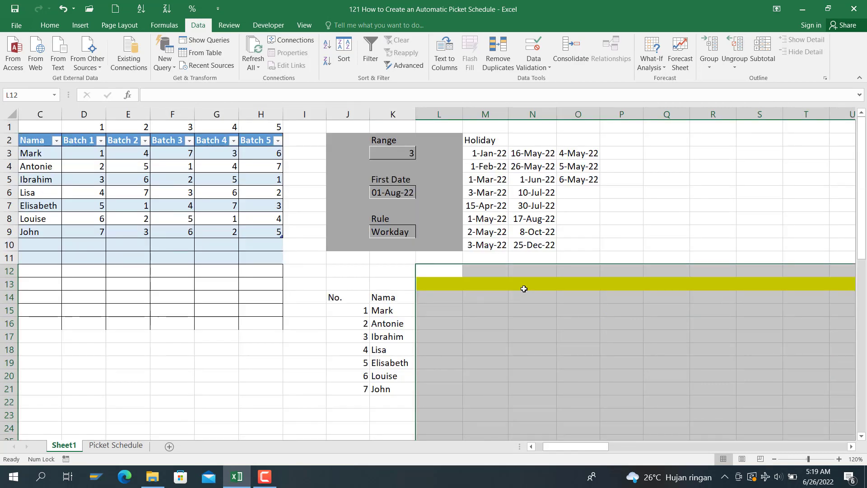
Step: Clear the contents of the second date grid starting at AY25, next to the No. and Nama columns on Sheet1
{"action": "key", "text": "Right"}
{"action": "key", "text": "Right"}
{"action": "key", "text": "Right"}
{"action": "key", "text": "Right"}
{"action": "key", "text": "Right"}
{"action": "key", "text": "Right"}
{"action": "key", "text": "Right"}
{"action": "key", "text": "Right"}
{"action": "key", "text": "Right"}
{"action": "key", "text": "Right"}
{"action": "key", "text": "Right"}
{"action": "key", "text": "Right"}
{"action": "key", "text": "Right"}
{"action": "key", "text": "Right"}
{"action": "key", "text": "Right"}
{"action": "key", "text": "Right"}
{"action": "key", "text": "Right"}
{"action": "key", "text": "Right"}
{"action": "key", "text": "Right"}
{"action": "key", "text": "Right"}
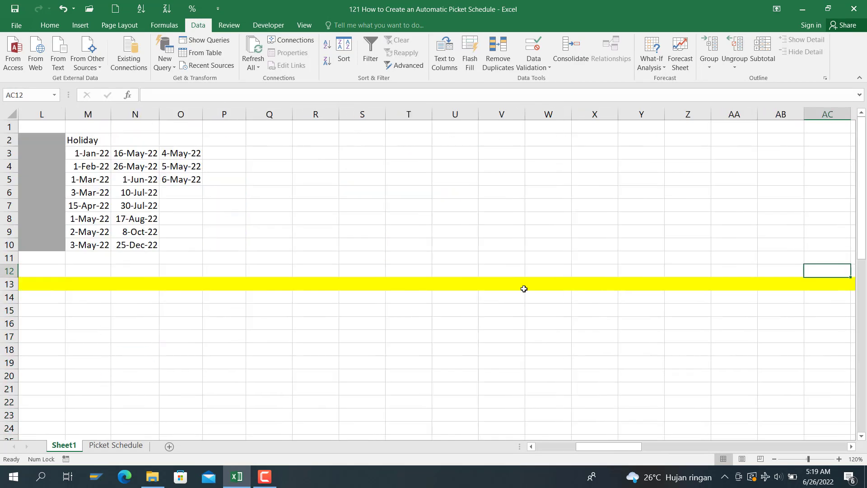
{"action": "key", "text": "Right"}
{"action": "key", "text": "Right"}
{"action": "key", "text": "Right"}
{"action": "key", "text": "Right"}
{"action": "key", "text": "Right"}
{"action": "key", "text": "Right"}
{"action": "key", "text": "Right"}
{"action": "key", "text": "Right"}
{"action": "key", "text": "Right"}
{"action": "key", "text": "Right"}
{"action": "key", "text": "Right"}
{"action": "key", "text": "Right"}
{"action": "key", "text": "Right"}
{"action": "key", "text": "Right"}
{"action": "key", "text": "Right"}
{"action": "key", "text": "Right"}
{"action": "key", "text": "Right"}
{"action": "key", "text": "Down"}
{"action": "key", "text": "Down"}
{"action": "key", "text": "Down"}
{"action": "key", "text": "Down"}
{"action": "key", "text": "Down"}
{"action": "key", "text": "Down"}
{"action": "key", "text": "Down"}
{"action": "key", "text": "Down"}
{"action": "key", "text": "Down"}
{"action": "key", "text": "Down"}
{"action": "key", "text": "Down"}
{"action": "key", "text": "Down"}
{"action": "key", "text": "Down"}
{"action": "key", "text": "Down"}
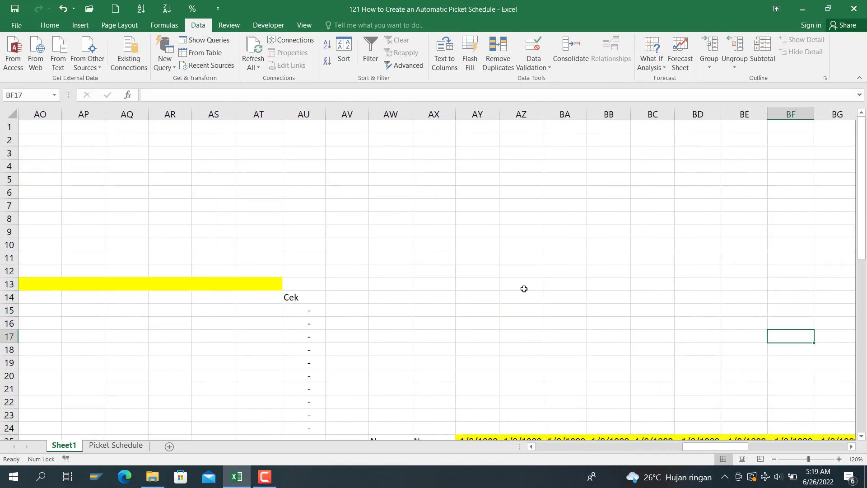
{"action": "key", "text": "Down"}
{"action": "key", "text": "Left"}
{"action": "key", "text": "Left"}
{"action": "key", "text": "Left"}
{"action": "key", "text": "Left"}
{"action": "key", "text": "Left"}
{"action": "key", "text": "Left"}
{"action": "key", "text": "Left"}
{"action": "key", "text": "Left"}
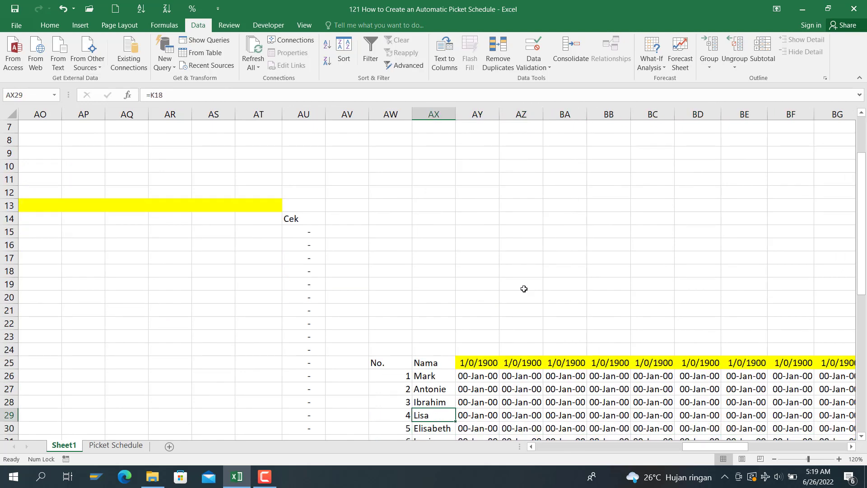
{"action": "key", "text": "Right"}
{"action": "key", "text": "Up"}
{"action": "key", "text": "Up"}
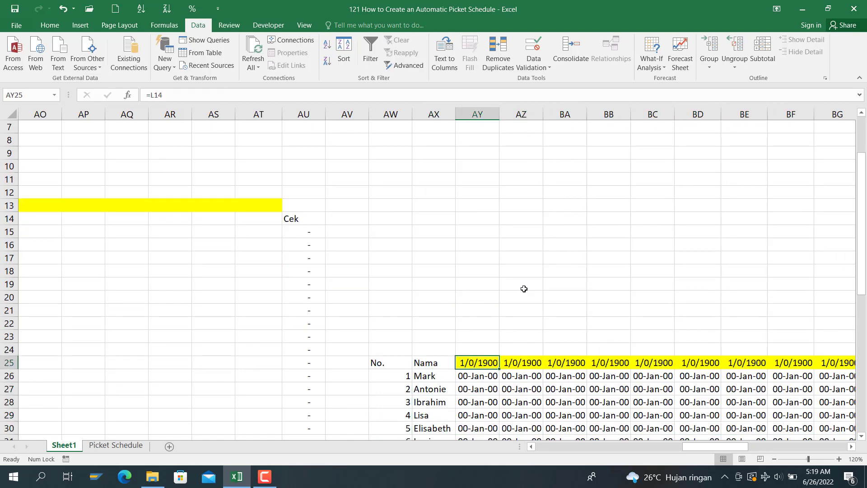
{"action": "key", "text": "ctrl+shift+Right"}
{"action": "key", "text": "ctrl+shift+Down"}
{"action": "key", "text": "Delete"}
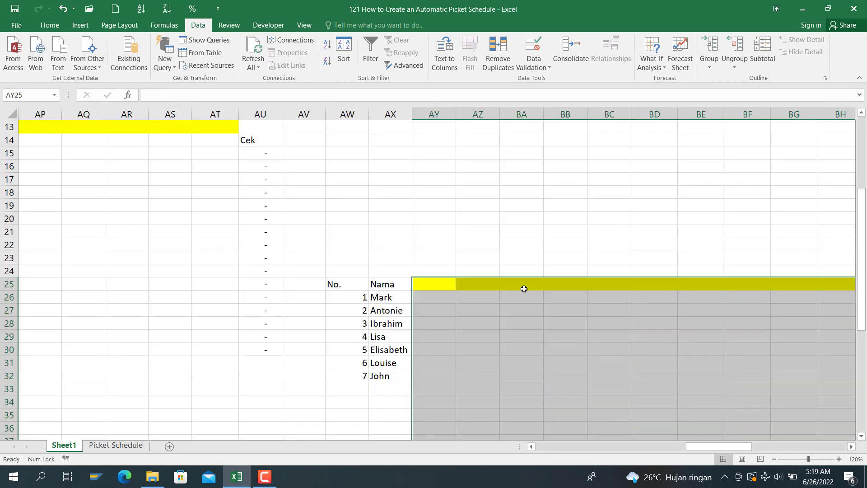
{"action": "key", "text": "Up"}
{"action": "key", "text": "Up"}
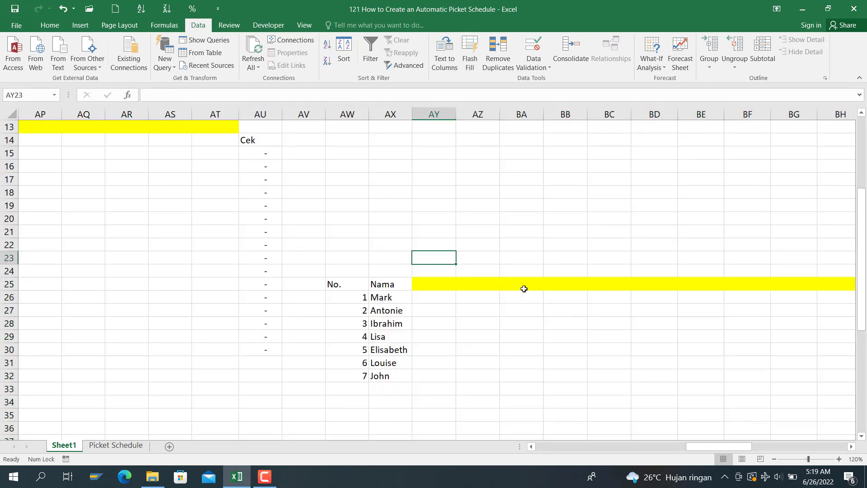
Step: Clear the Batch 1 to Batch 5 date formulas in D3:H12 on the Picket Schedule sheet
{"action": "left_click", "coordinate": [131, 445]}
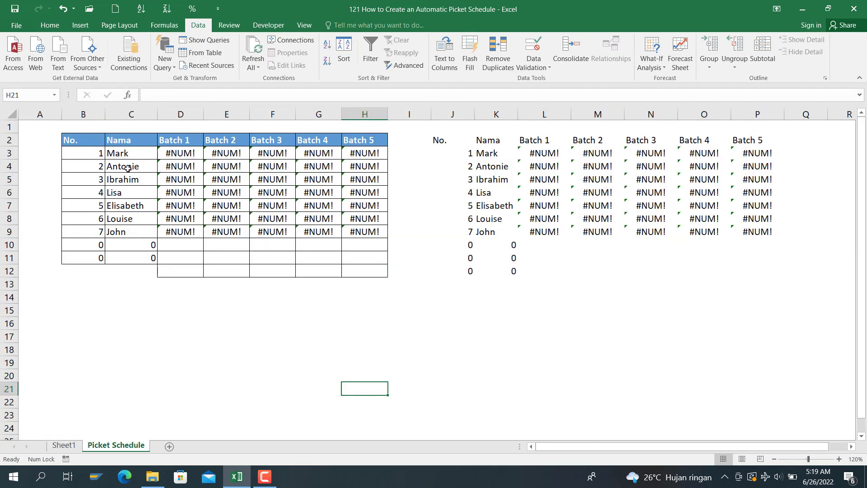
{"action": "left_click", "coordinate": [190, 155]}
{"action": "key", "text": "shift+Right"}
{"action": "key", "text": "shift+Right"}
{"action": "key", "text": "shift+Right"}
{"action": "key", "text": "shift+Right"}
{"action": "key", "text": "shift+Down"}
{"action": "key", "text": "shift+Down"}
{"action": "key", "text": "shift+Down"}
{"action": "key", "text": "shift+Down"}
{"action": "key", "text": "shift+Down"}
{"action": "key", "text": "shift+Down"}
{"action": "key", "text": "shift+Down"}
{"action": "key", "text": "shift+Down"}
{"action": "key", "text": "shift+Down"}
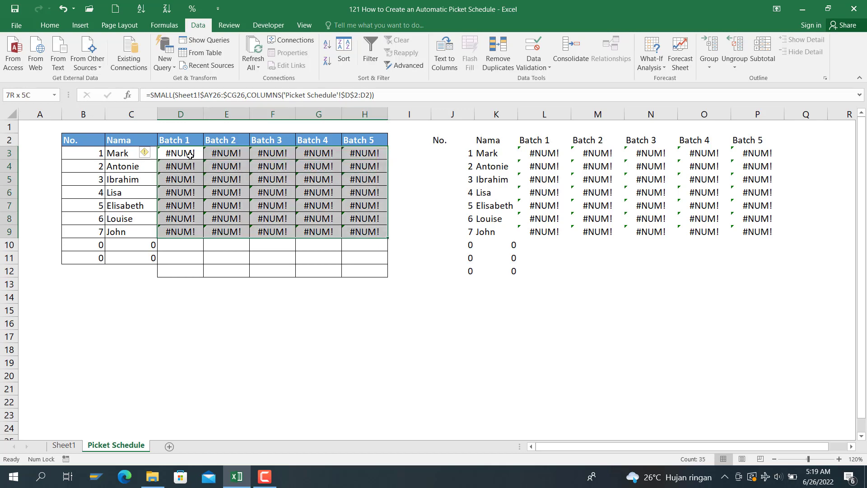
{"action": "key", "text": "Delete"}
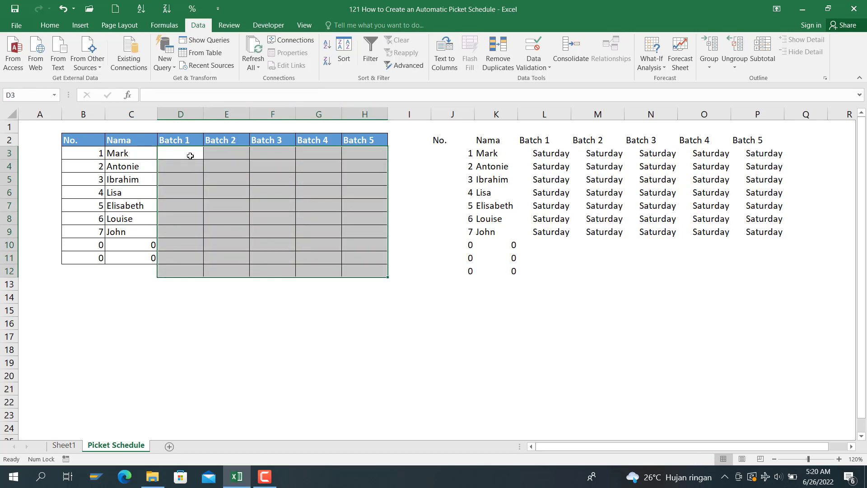
Step: Clear the weekday formulas in L3:P9 on the Picket Schedule sheet and reset those cells to the General number format
{"action": "left_click", "coordinate": [568, 158]}
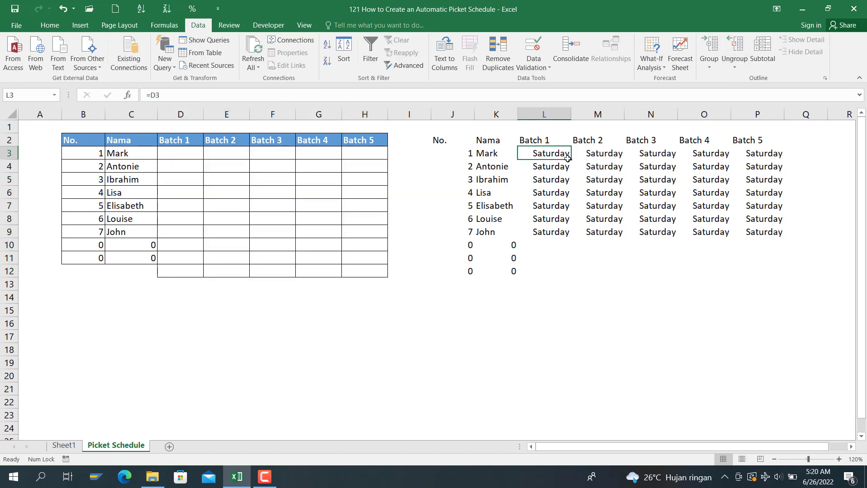
{"action": "key", "text": "ctrl+shift+Down"}
{"action": "key", "text": "ctrl+shift+Right"}
{"action": "key", "text": "Delete"}
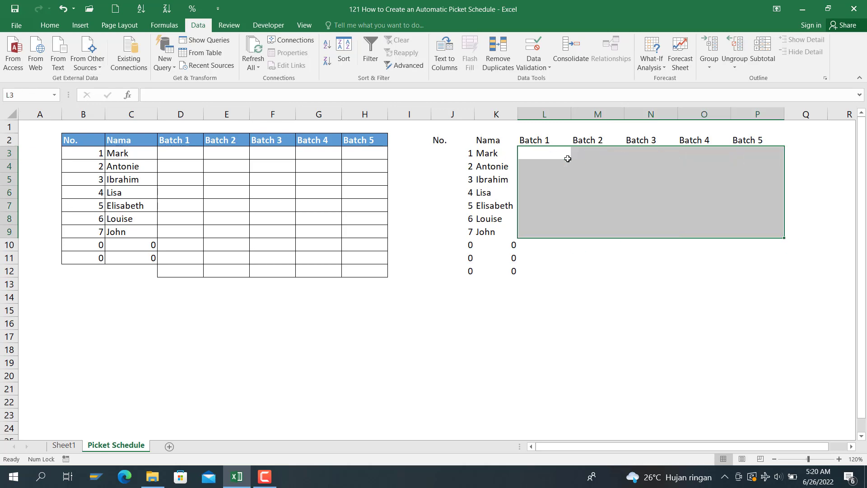
{"action": "right_click", "coordinate": [567, 176]}
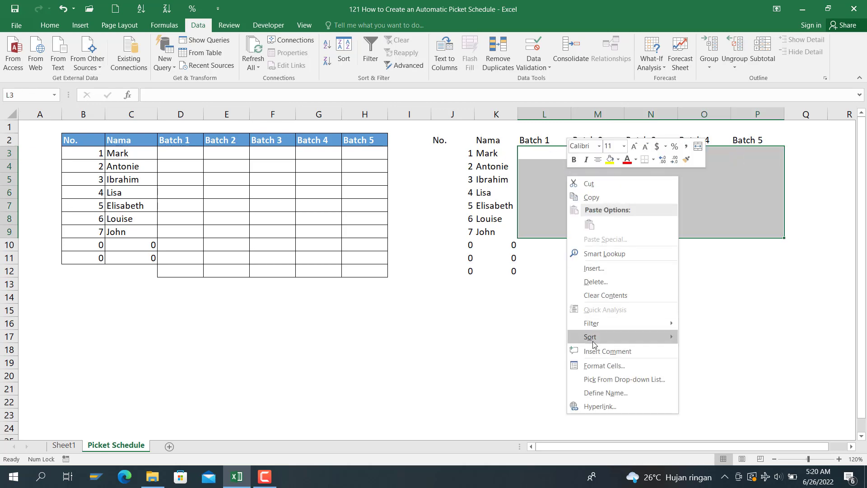
{"action": "left_click", "coordinate": [601, 366]}
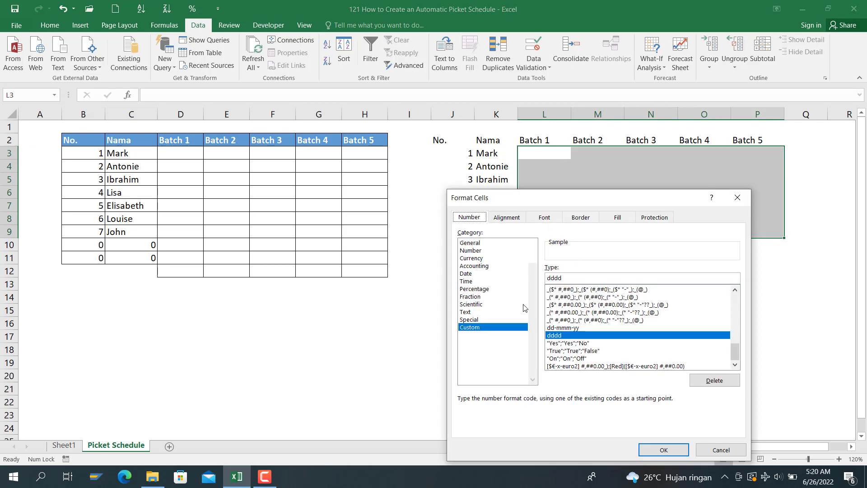
{"action": "left_click", "coordinate": [479, 244]}
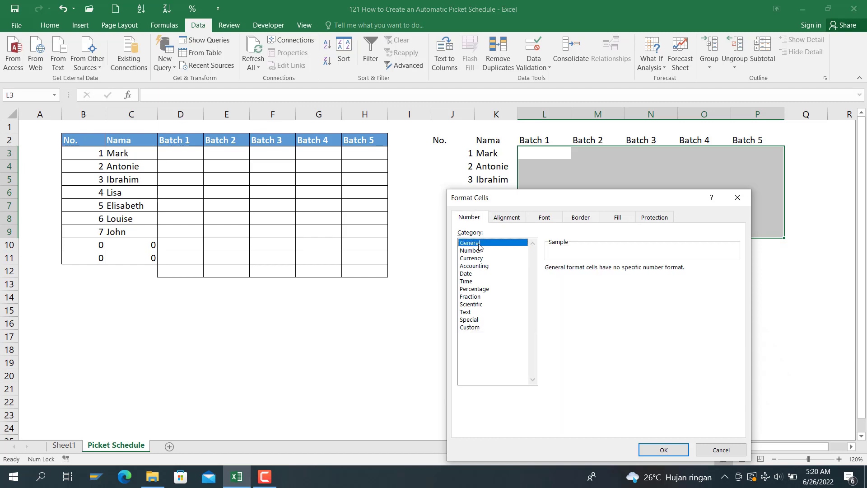
{"action": "left_click", "coordinate": [651, 450]}
{"action": "left_click", "coordinate": [348, 261]}
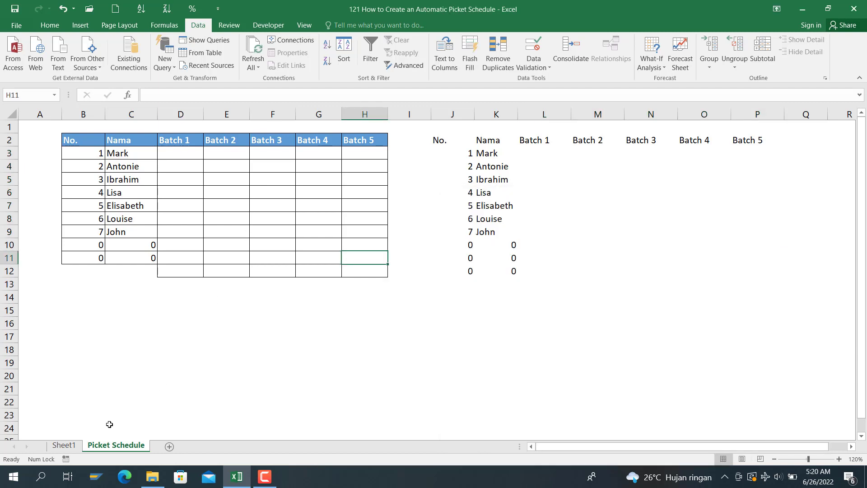
Step: Return to Sheet1 and bring the first columns with the batch table and the Nama list into view
{"action": "left_click", "coordinate": [64, 445]}
{"action": "left_click", "coordinate": [156, 145]}
{"action": "scroll", "coordinate": [250, 239], "scroll_direction": "up", "scroll_amount": 4}
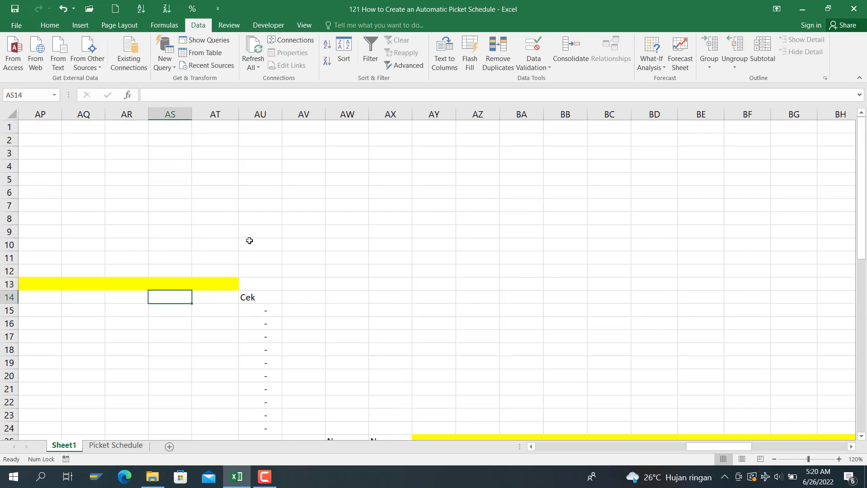
{"action": "left_click_drag", "start_coordinate": [733, 448], "coordinate": [582, 447]}
{"action": "left_click", "coordinate": [474, 322]}
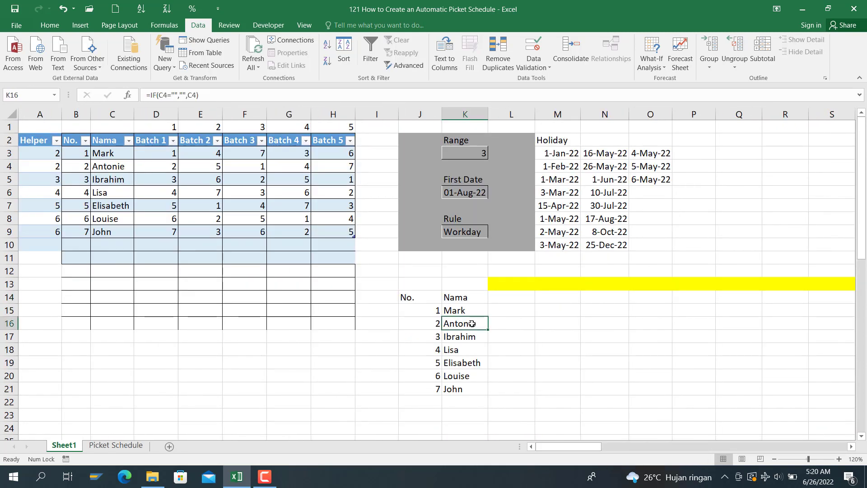
Step: Remove the data validation from the Range cell K3 and delete its value
{"action": "left_click", "coordinate": [467, 311]}
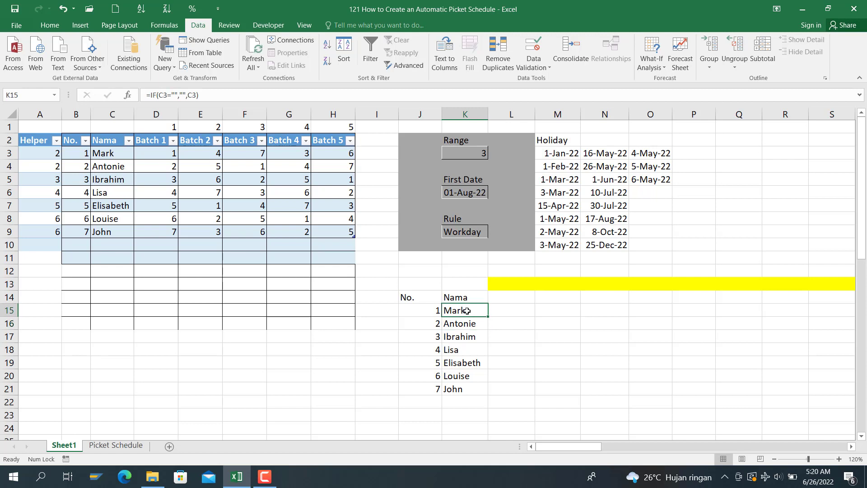
{"action": "left_click", "coordinate": [475, 153]}
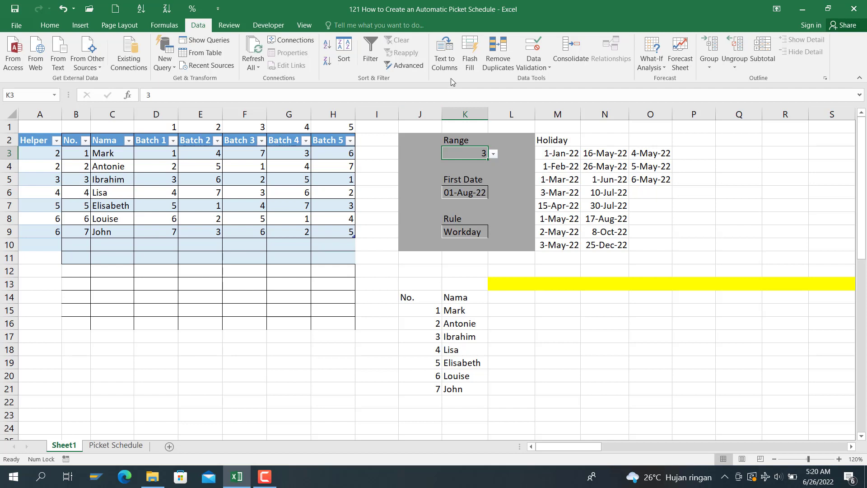
{"action": "left_click", "coordinate": [535, 63]}
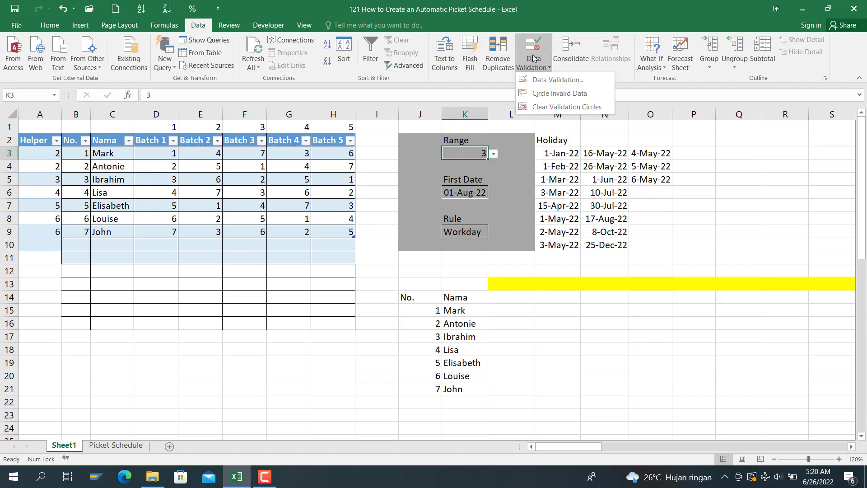
{"action": "left_click", "coordinate": [544, 80]}
{"action": "left_click", "coordinate": [324, 364]}
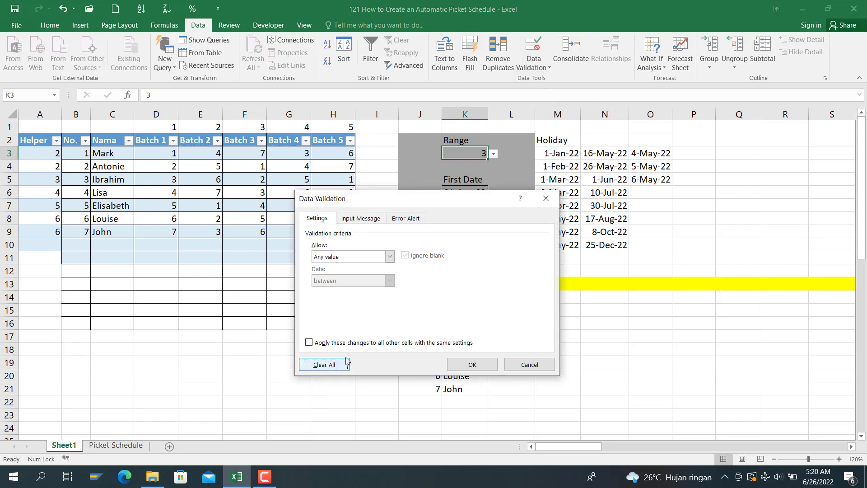
{"action": "left_click", "coordinate": [473, 363]}
{"action": "key", "text": "Delete"}
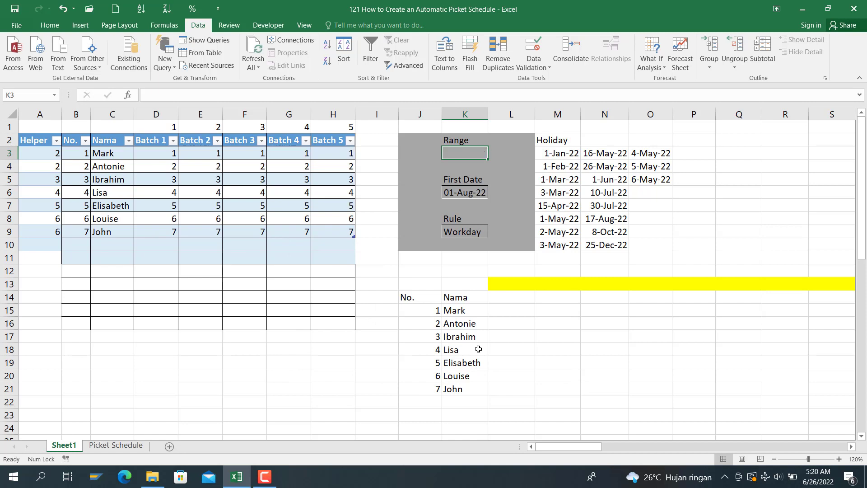
Step: Remove the data validation from the Rule cell K9, and delete the Rule and First Date values
{"action": "left_click", "coordinate": [469, 233]}
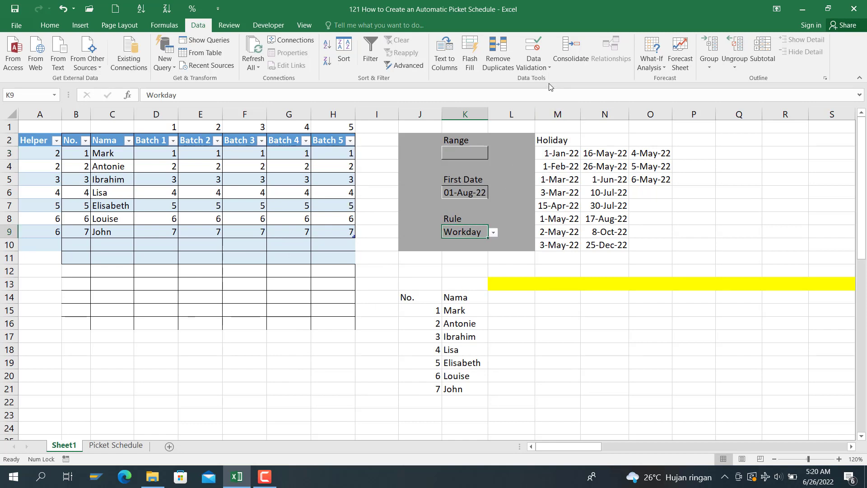
{"action": "left_click", "coordinate": [533, 49]}
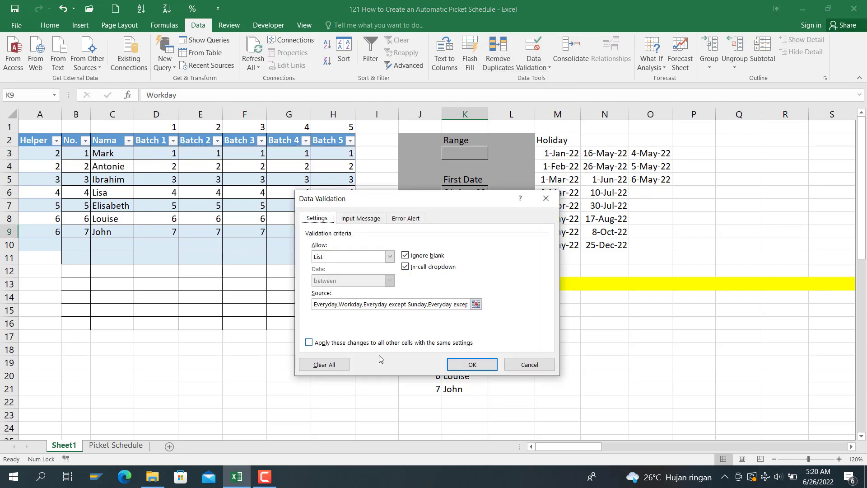
{"action": "left_click", "coordinate": [334, 364]}
{"action": "left_click", "coordinate": [465, 367]}
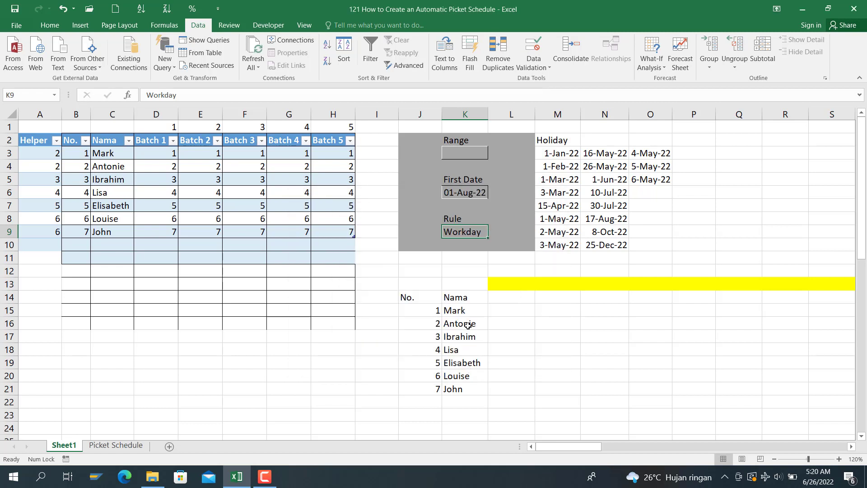
{"action": "key", "text": "Delete"}
{"action": "left_click", "coordinate": [455, 196]}
{"action": "key", "text": "Delete"}
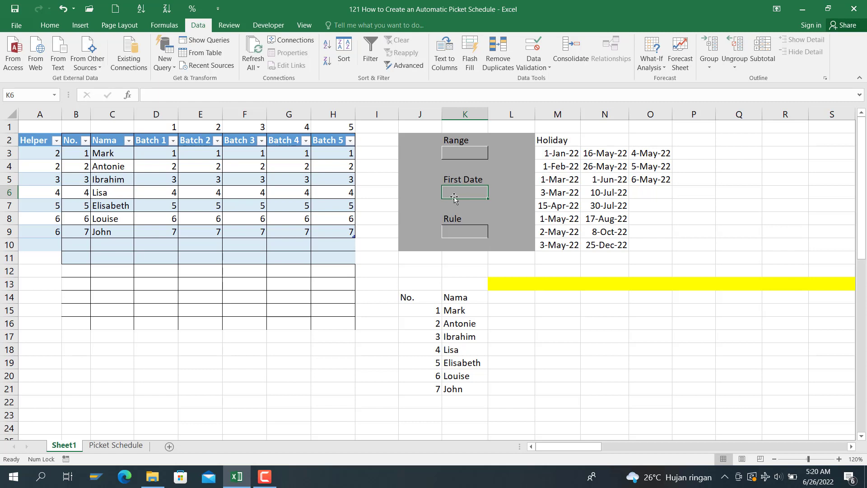
Step: Clear the batch number formulas in D3:H10 and the Helper formulas in A3:A10
{"action": "left_click", "coordinate": [300, 229]}
{"action": "left_click_drag", "start_coordinate": [160, 150], "coordinate": [328, 244]}
{"action": "key", "text": "Delete"}
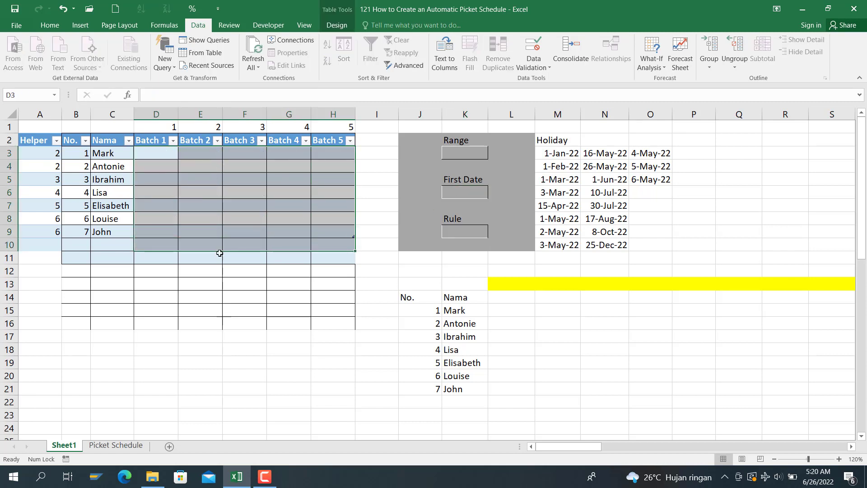
{"action": "left_click_drag", "start_coordinate": [48, 155], "coordinate": [50, 246]}
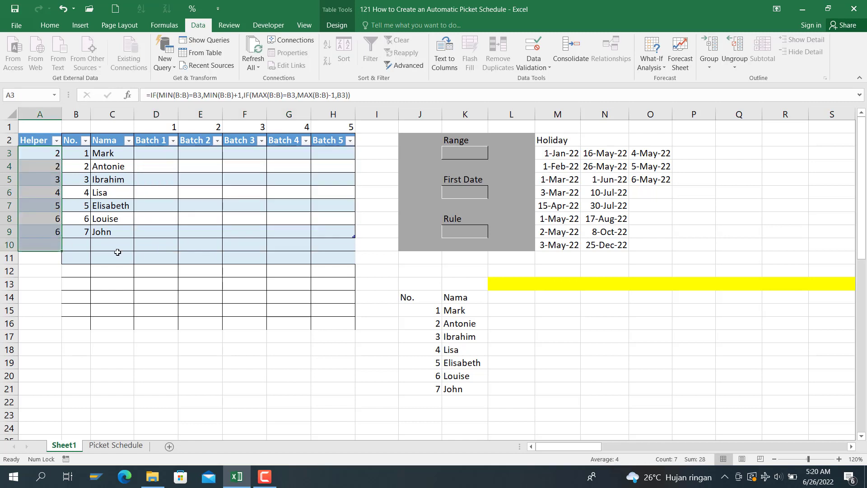
{"action": "key", "text": "Delete"}
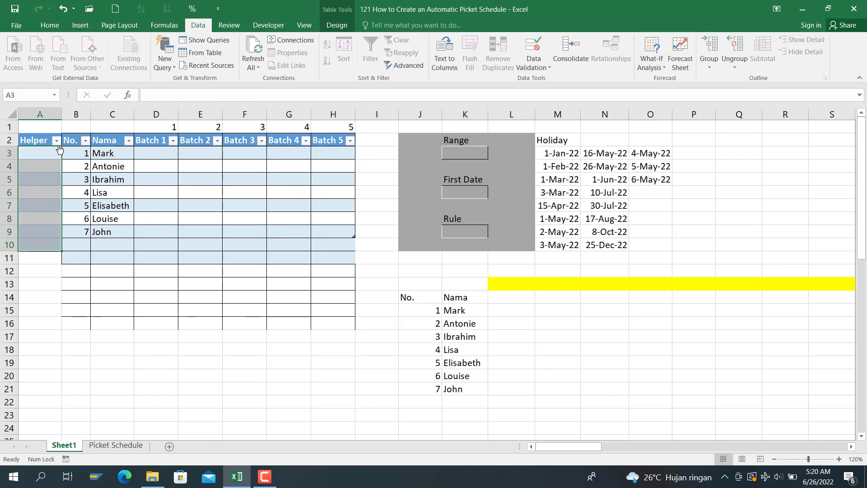
Step: Convert the Helper-to-Batch 5 table at A2:H9 to a normal range
{"action": "left_click_drag", "start_coordinate": [39, 139], "coordinate": [348, 234]}
{"action": "right_click", "coordinate": [348, 234]}
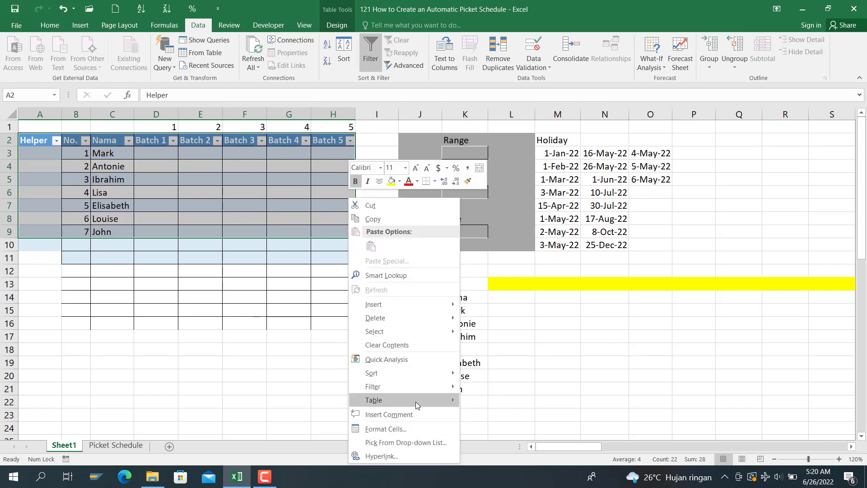
{"action": "mouse_move", "coordinate": [416, 400]}
{"action": "left_click", "coordinate": [497, 415]}
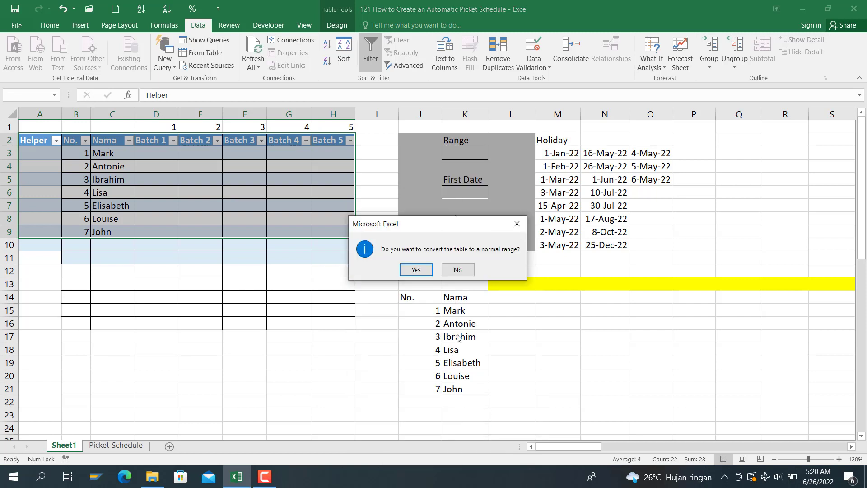
{"action": "left_click", "coordinate": [411, 269]}
{"action": "left_click", "coordinate": [261, 295]}
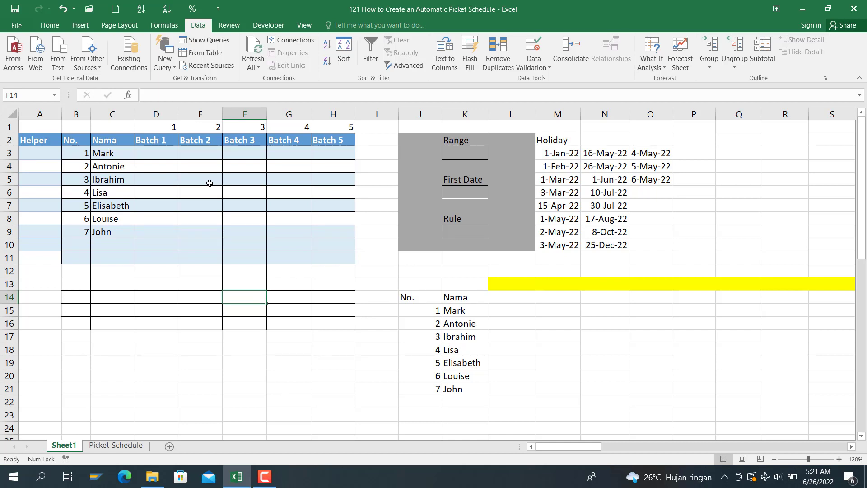
Step: Enter the numbers 1 to 7 in the Batch 1 column, cells D3:D9
{"action": "left_click", "coordinate": [152, 152]}
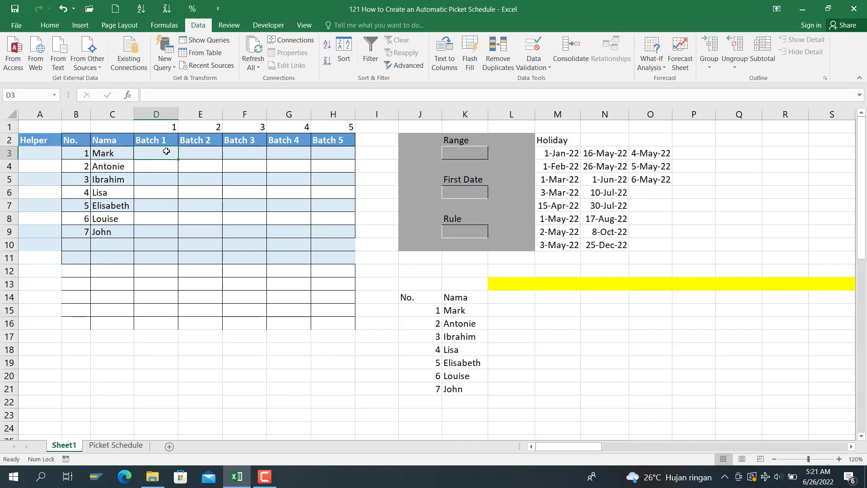
{"action": "key", "text": "Left"}
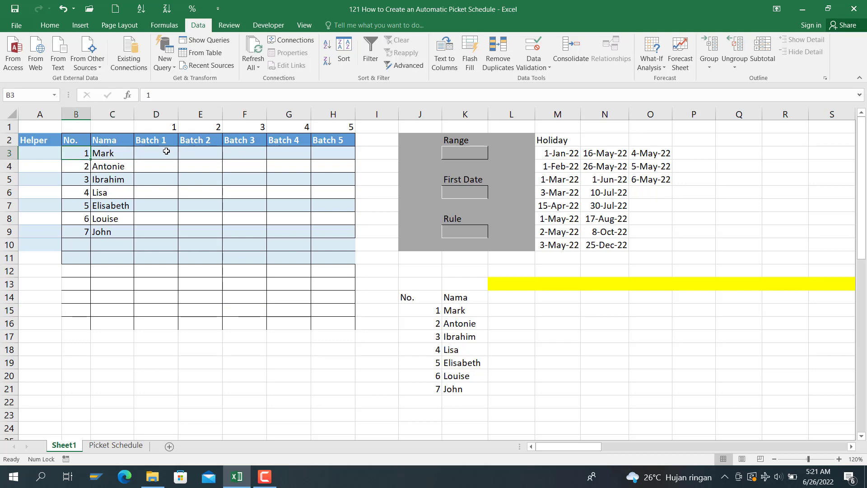
{"action": "key", "text": "Right"}
{"action": "type", "text": "1"}
{"action": "key", "text": "Return"}
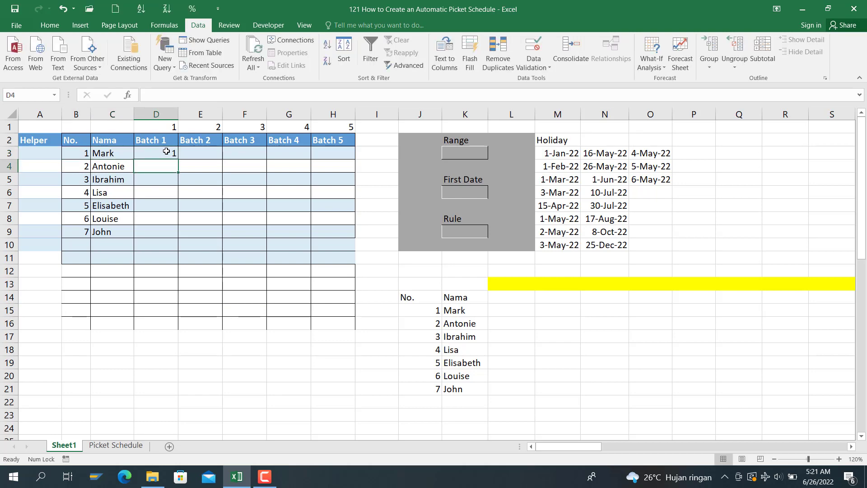
{"action": "type", "text": "2"}
{"action": "key", "text": "Return"}
{"action": "type", "text": "3"}
{"action": "key", "text": "Return"}
{"action": "type", "text": "4"}
{"action": "key", "text": "Return"}
{"action": "type", "text": "5"}
{"action": "key", "text": "Return"}
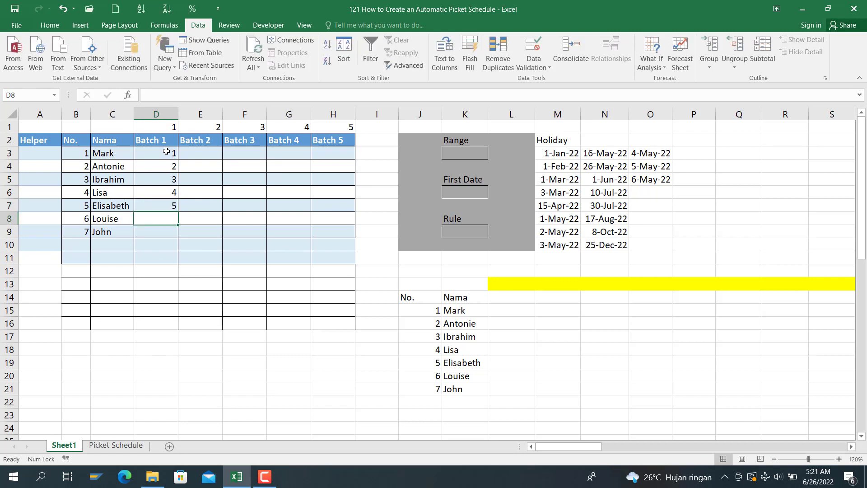
{"action": "type", "text": "6"}
{"action": "key", "text": "Return"}
{"action": "type", "text": "7"}
{"action": "key", "text": "Return"}
Step: Add list data validation to the Range cell K3 with the source =$B$3:$B$9
{"action": "key", "text": "Up"}
{"action": "key", "text": "Right"}
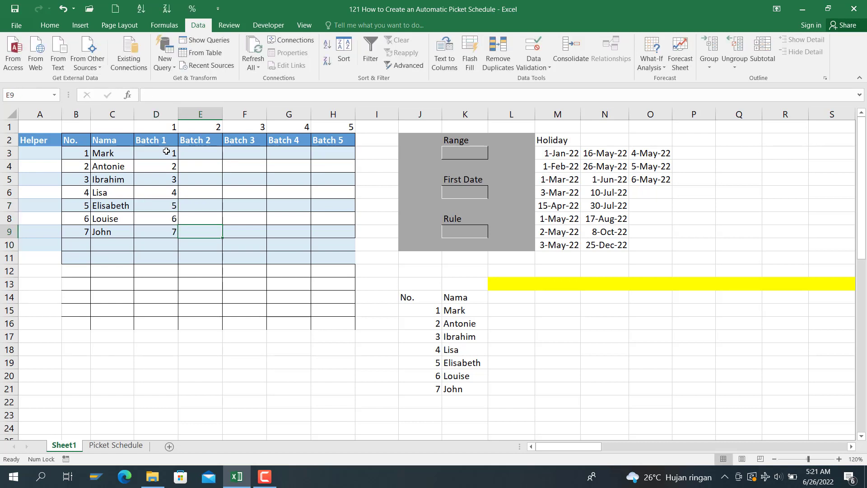
{"action": "key", "text": "Up"}
{"action": "key", "text": "Up"}
{"action": "key", "text": "Up"}
{"action": "key", "text": "Up"}
{"action": "key", "text": "Up"}
{"action": "key", "text": "Up"}
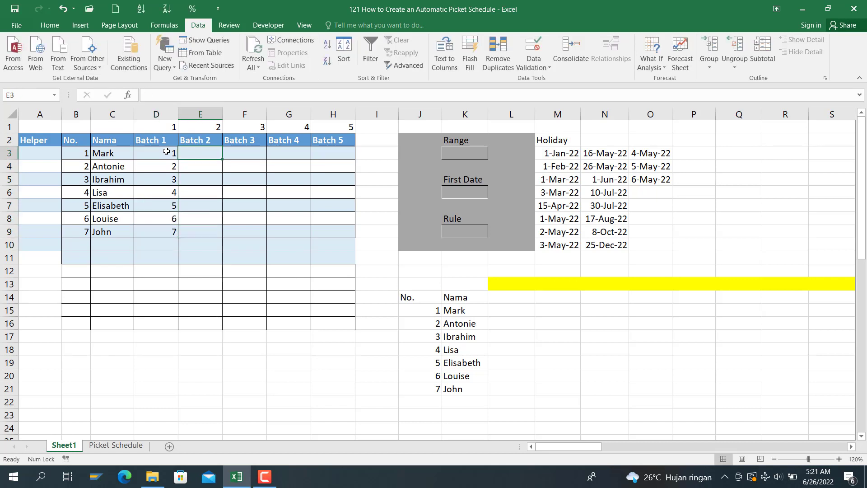
{"action": "key", "text": "Right"}
{"action": "key", "text": "Right"}
{"action": "key", "text": "Right"}
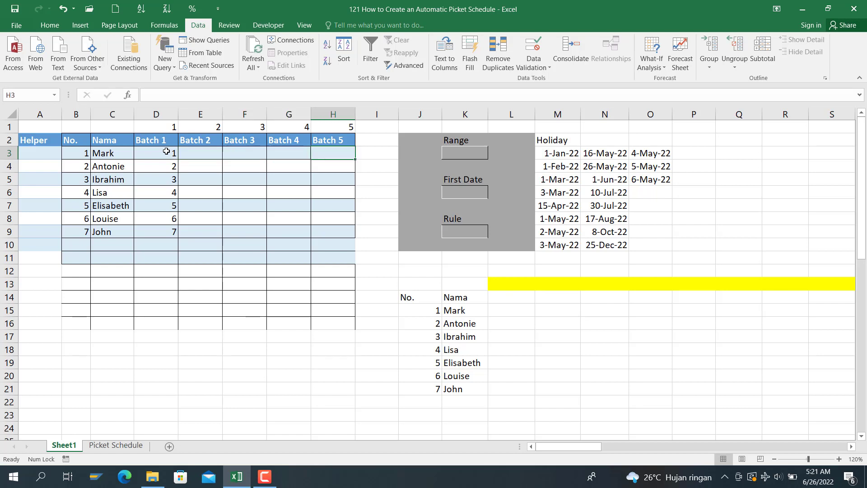
{"action": "key", "text": "Right"}
{"action": "key", "text": "Right"}
{"action": "key", "text": "Right"}
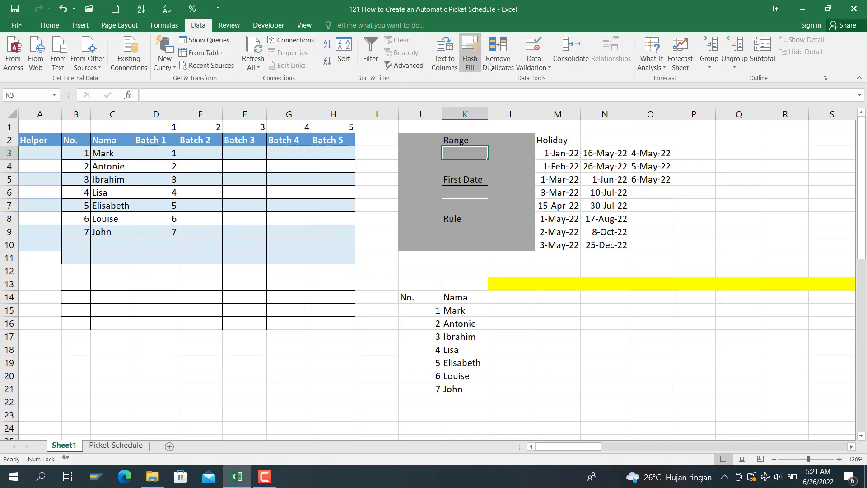
{"action": "left_click", "coordinate": [535, 48]}
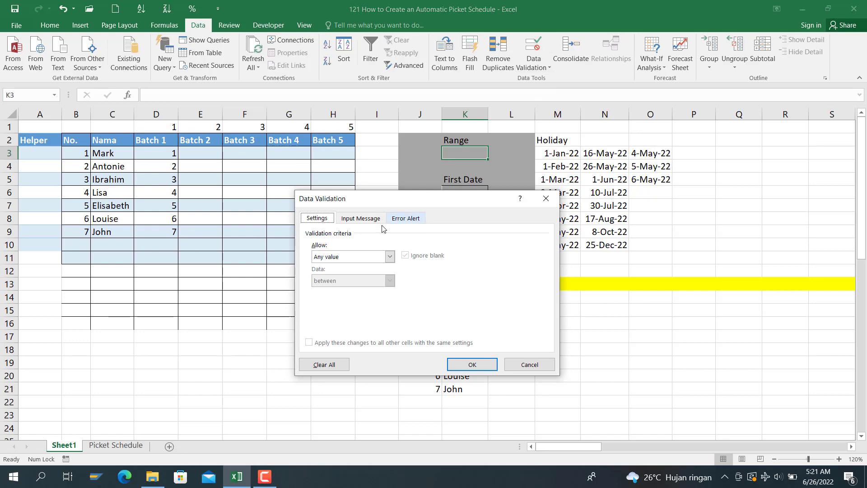
{"action": "left_click", "coordinate": [344, 257]}
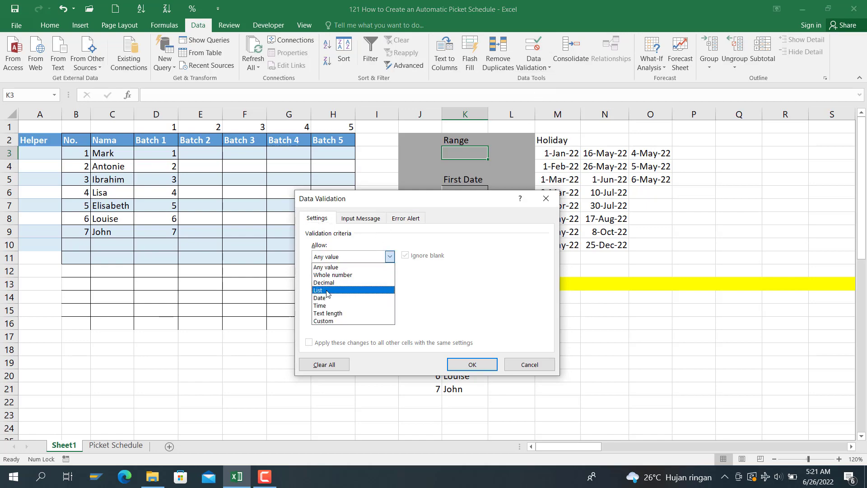
{"action": "left_click", "coordinate": [346, 289]}
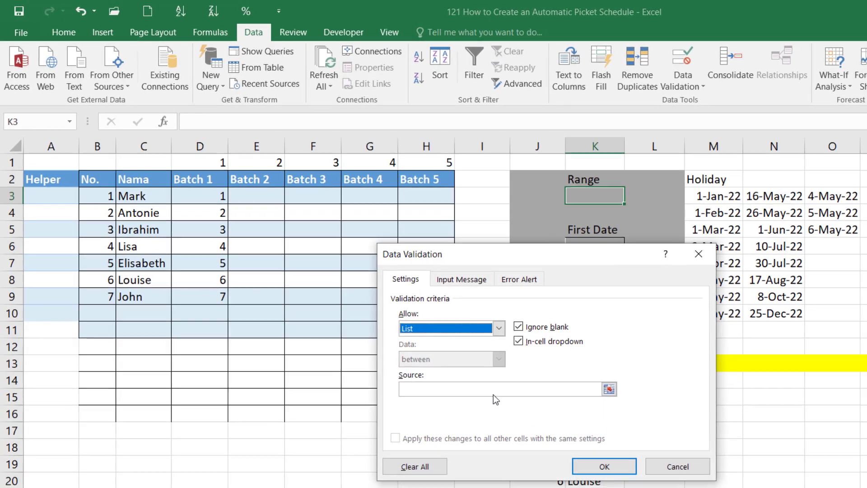
{"action": "left_click", "coordinate": [388, 305]}
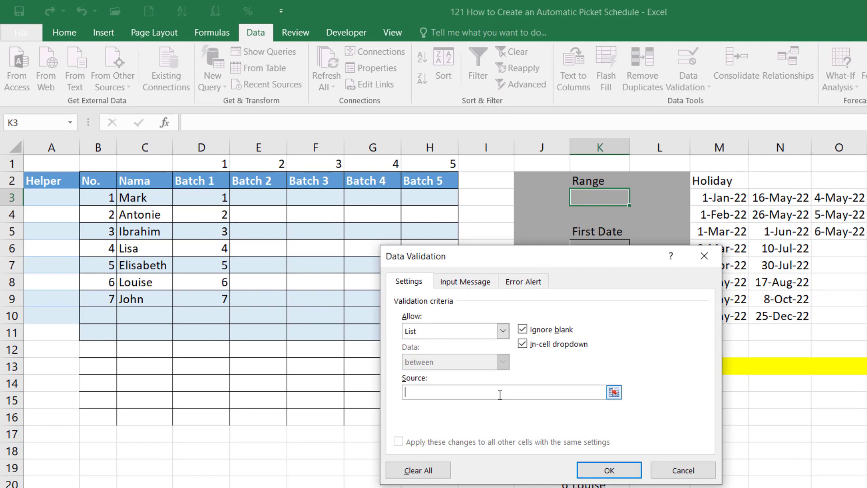
{"action": "left_click", "coordinate": [104, 199]}
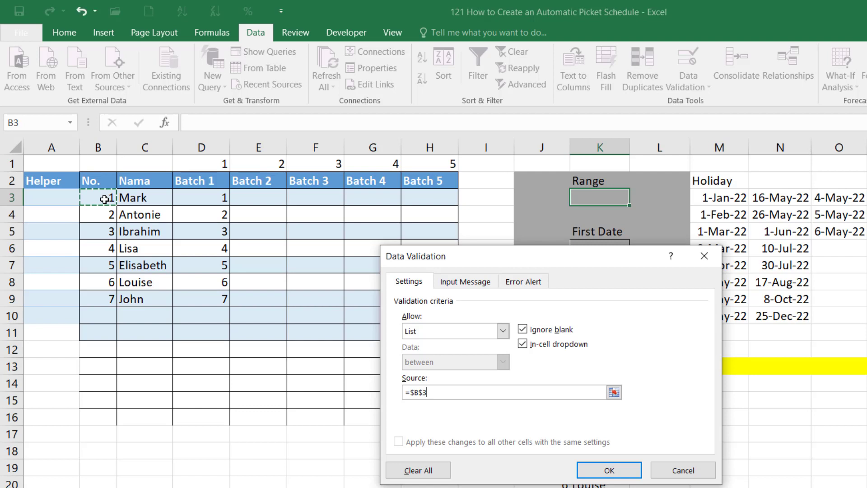
{"action": "key", "text": "ctrl+shift+Down"}
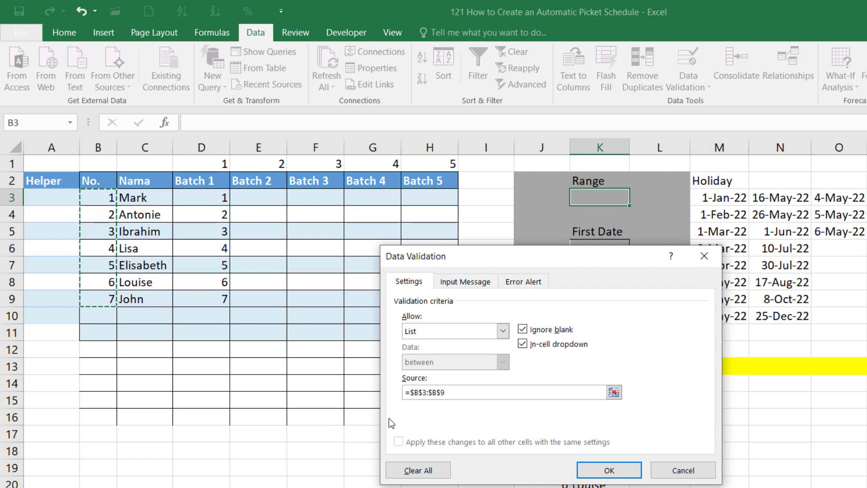
{"action": "left_click", "coordinate": [610, 470]}
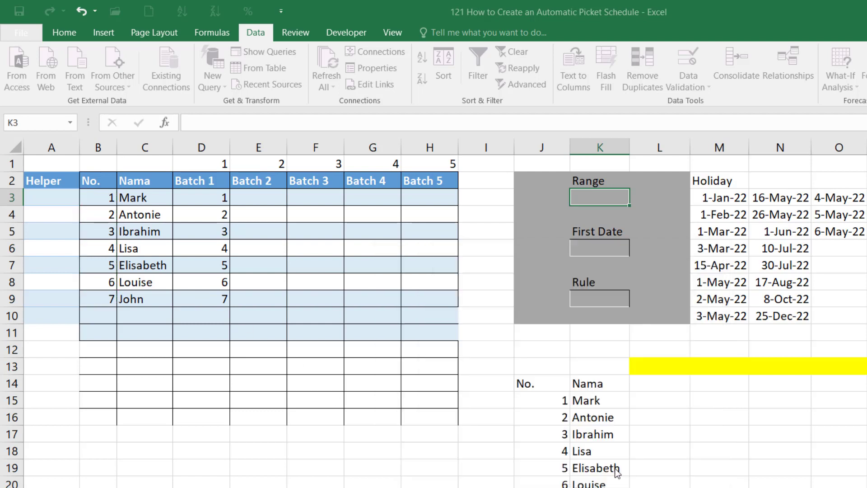
Step: Check the choices offered by the Range cell's dropdown list without picking one
{"action": "left_click", "coordinate": [360, 299]}
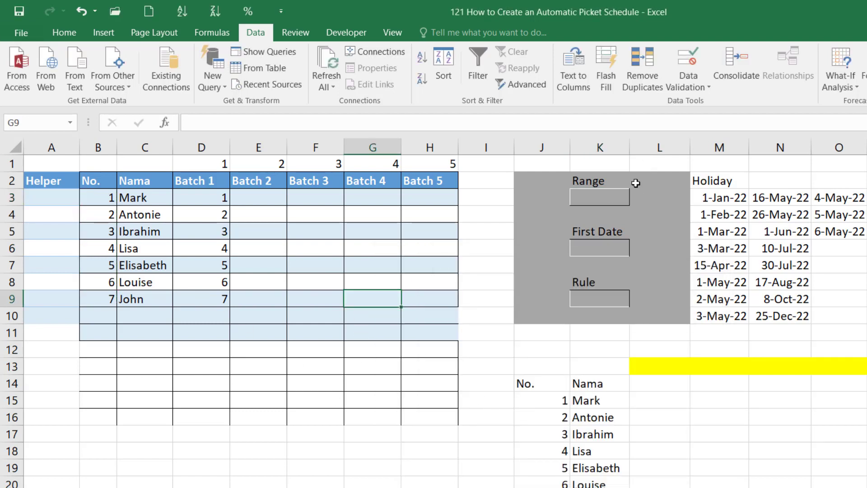
{"action": "left_click", "coordinate": [623, 196]}
{"action": "left_click", "coordinate": [637, 199]}
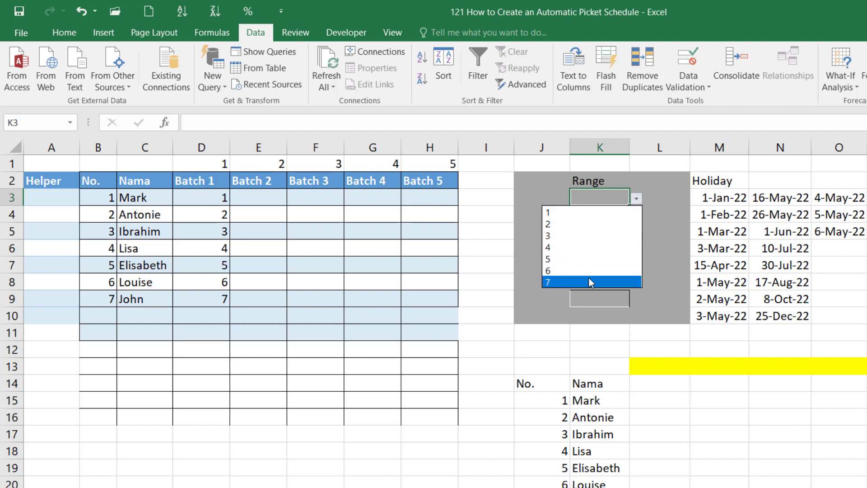
{"action": "key", "text": "Escape"}
{"action": "left_click", "coordinate": [264, 204]}
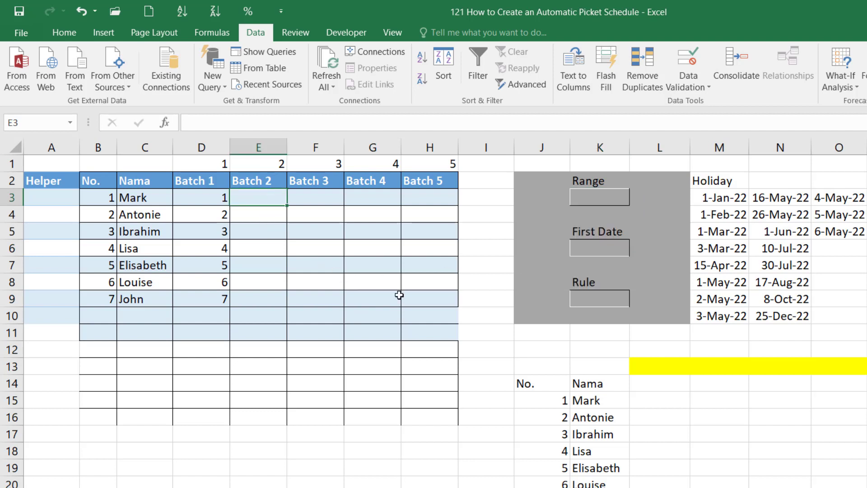
{"action": "type", "text": "="}
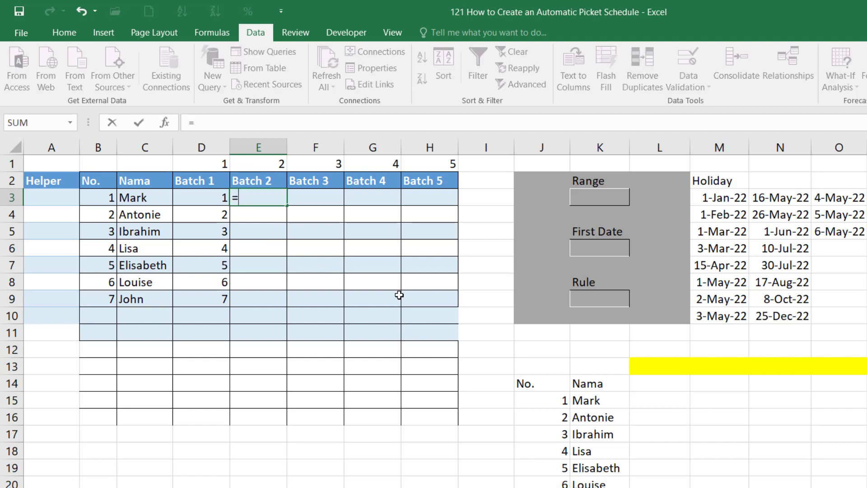
{"action": "left_click", "coordinate": [623, 202]}
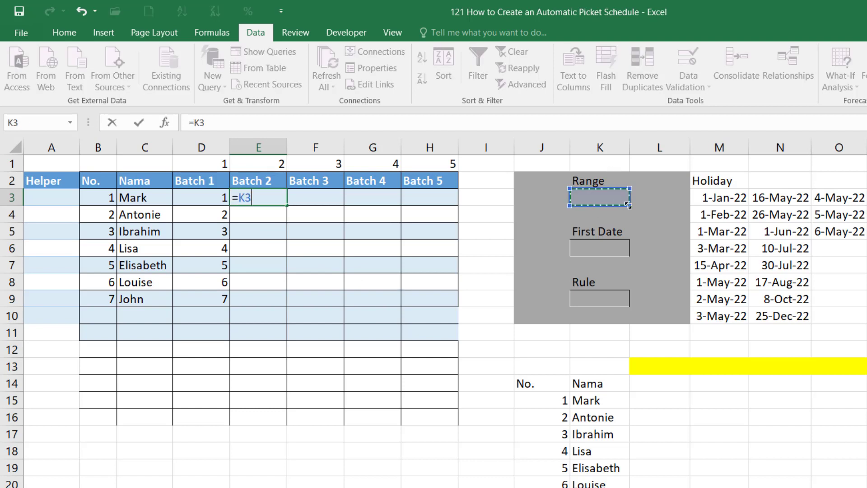
{"action": "key", "text": "Escape"}
Step: Choose 4 as the value of the Range cell K3
{"action": "left_click", "coordinate": [627, 198]}
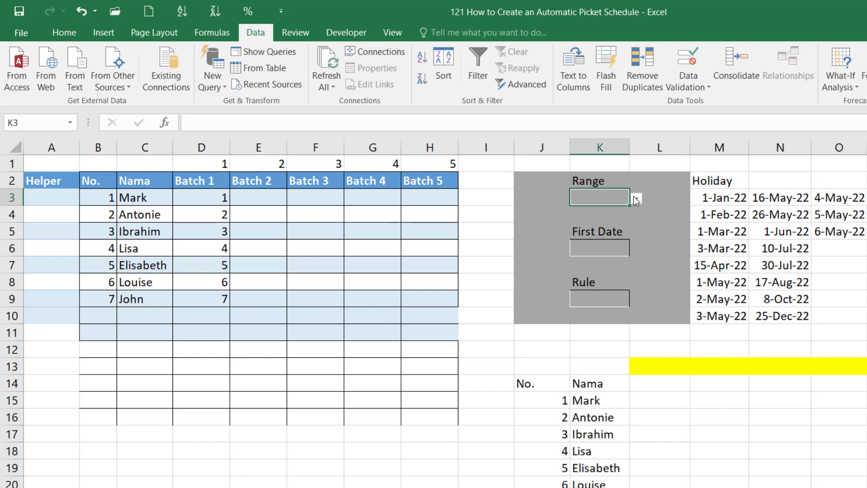
{"action": "left_click", "coordinate": [636, 199]}
{"action": "key", "text": "Escape"}
Step: Enter the formula =D3+$K$3 in the first Batch 2 cell, E3
{"action": "left_click", "coordinate": [267, 213]}
{"action": "left_click", "coordinate": [269, 198]}
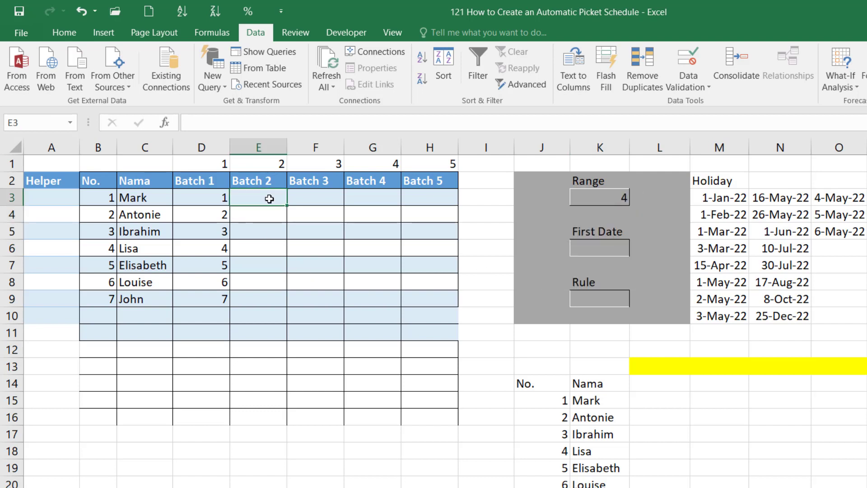
{"action": "type", "text": "="}
{"action": "left_click", "coordinate": [194, 192]}
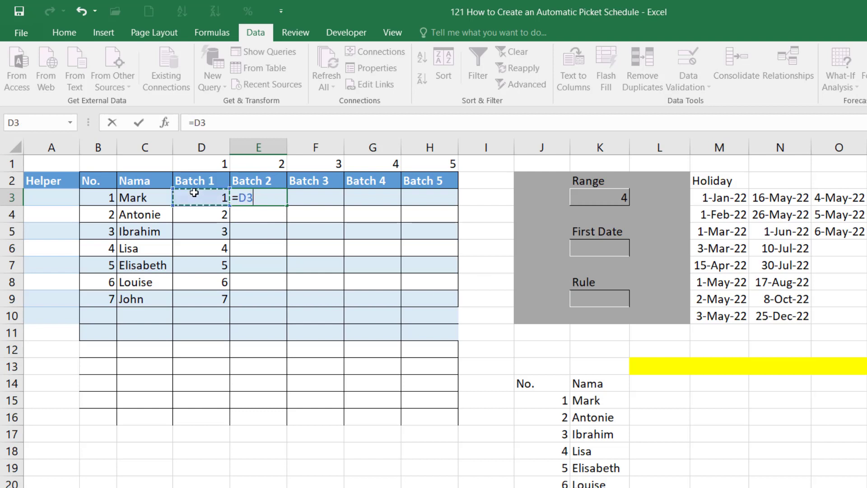
{"action": "type", "text": "+"}
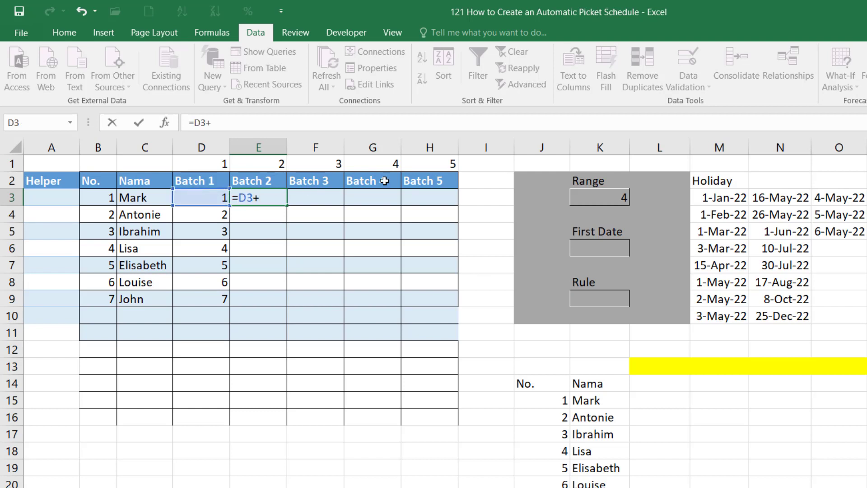
{"action": "left_click", "coordinate": [587, 195]}
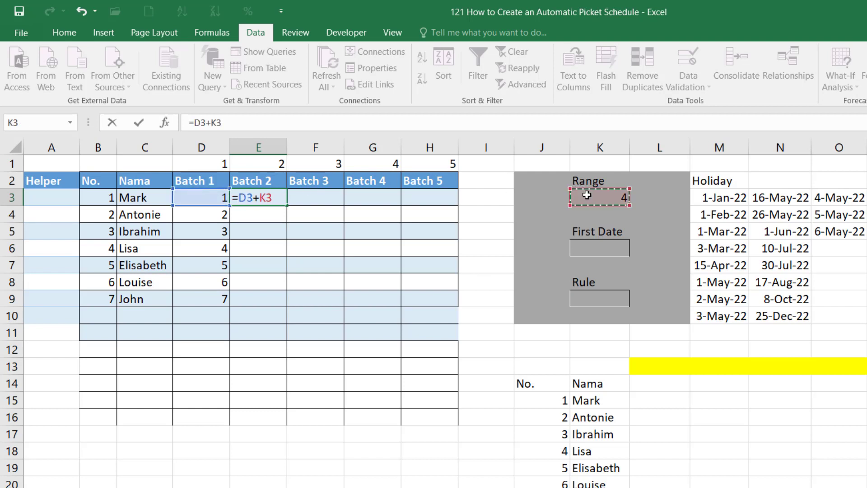
{"action": "key", "text": "F4"}
{"action": "key", "text": "Return"}
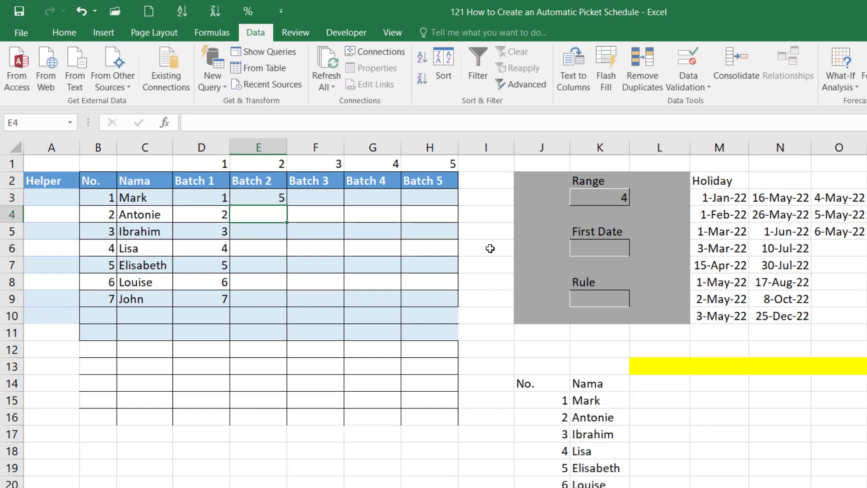
Step: Copy the E3 formula to the remaining Batch 2 cells E4:E9, pasting formulas only
{"action": "left_click", "coordinate": [243, 198]}
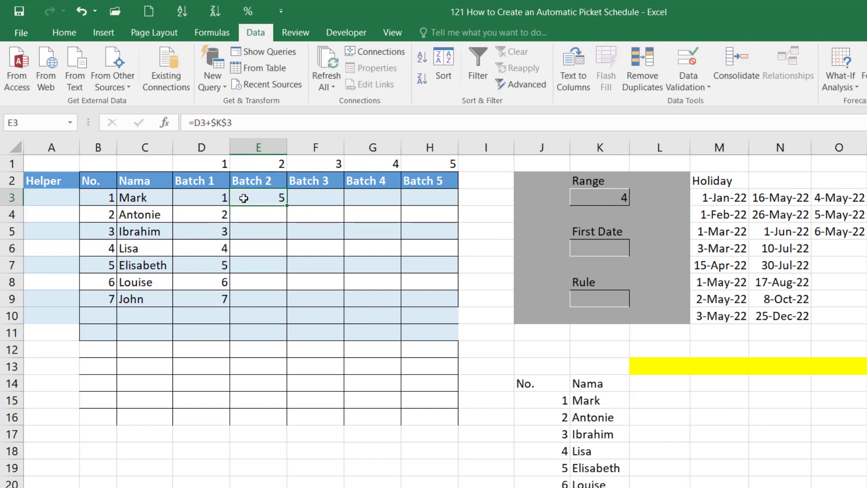
{"action": "key", "text": "ctrl+c"}
{"action": "left_click_drag", "start_coordinate": [251, 213], "coordinate": [252, 299]}
{"action": "right_click", "coordinate": [251, 213]}
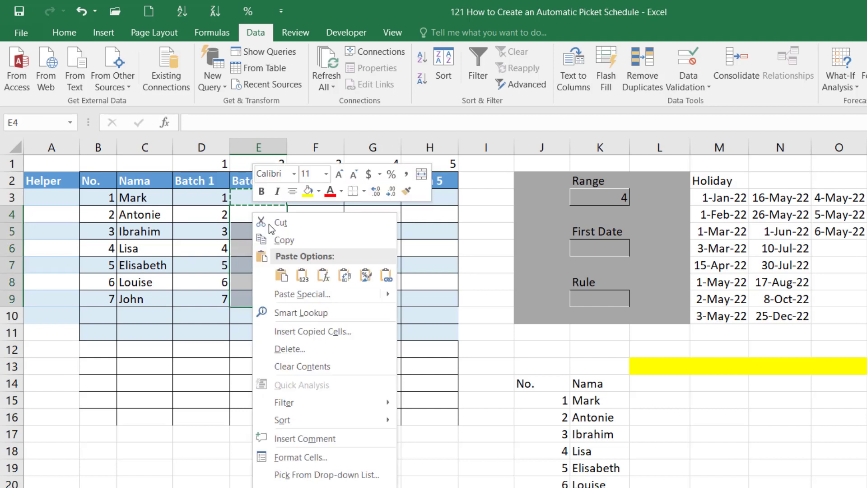
{"action": "left_click", "coordinate": [324, 270]}
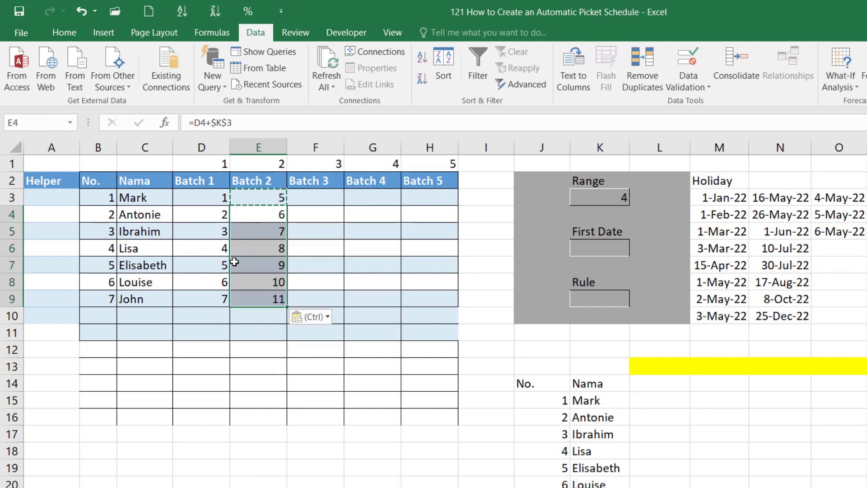
{"action": "left_click", "coordinate": [256, 249]}
{"action": "left_click", "coordinate": [261, 271]}
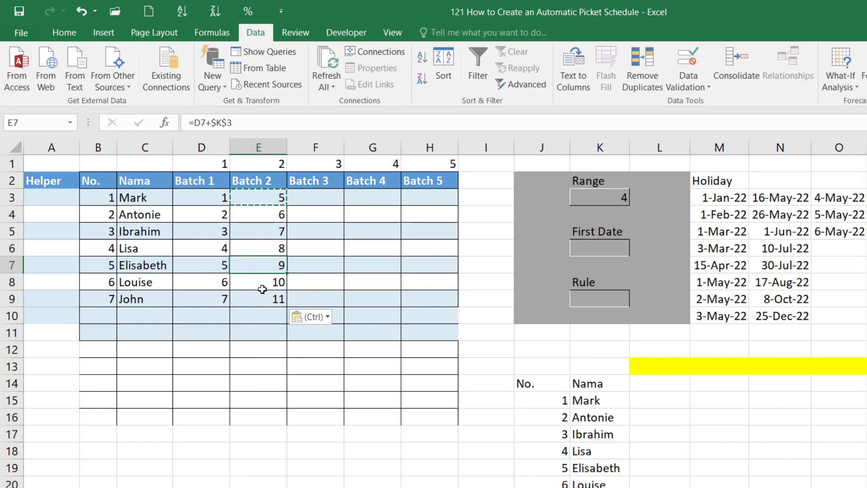
{"action": "left_click", "coordinate": [256, 244]}
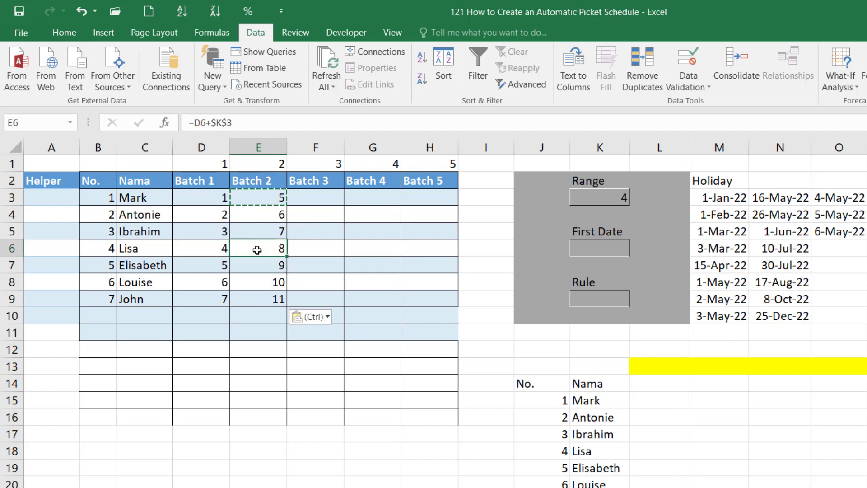
Step: Wrap the E3 formula in an IF function with D3+$K$3-MAX(D:D) as its logical test
{"action": "left_click", "coordinate": [268, 202]}
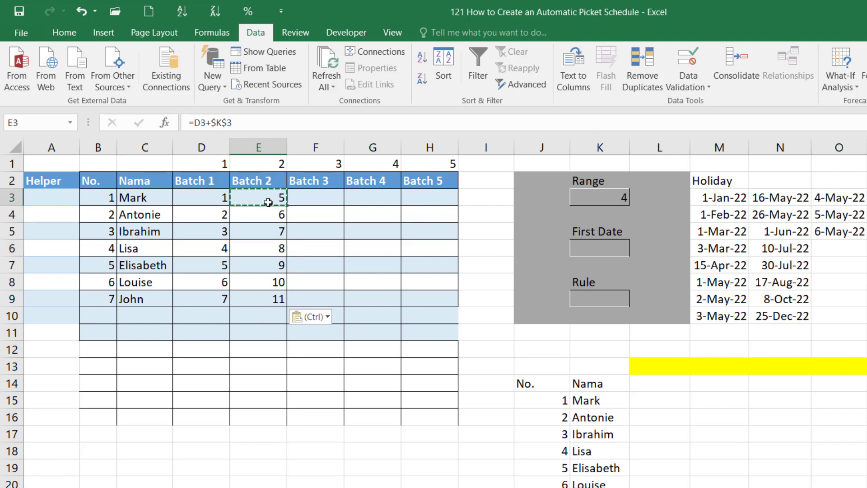
{"action": "left_click", "coordinate": [195, 123]}
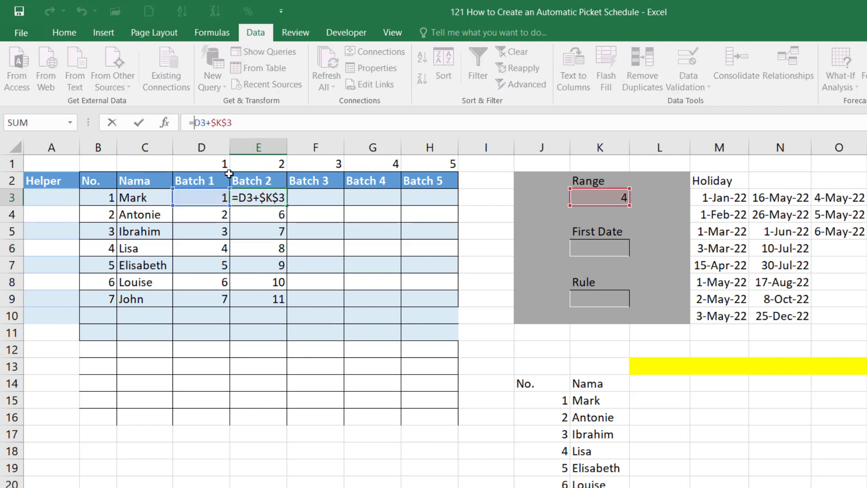
{"action": "type", "text": "if"}
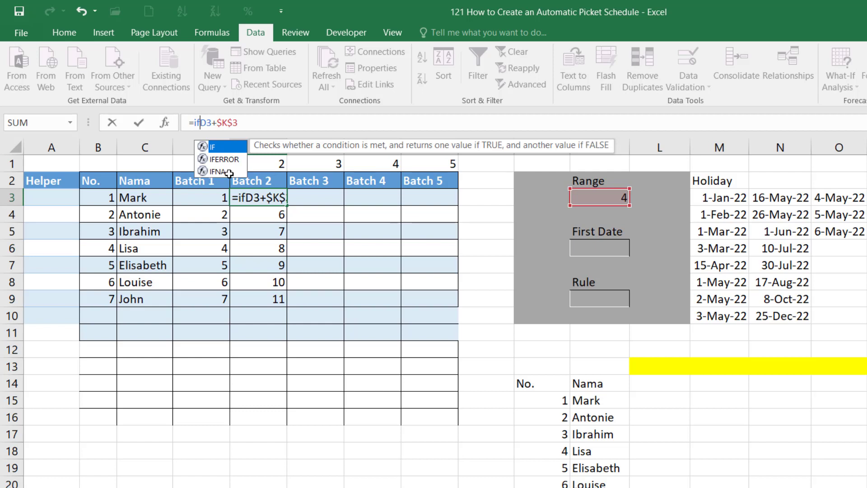
{"action": "type", "text": "(D3+$K$3"}
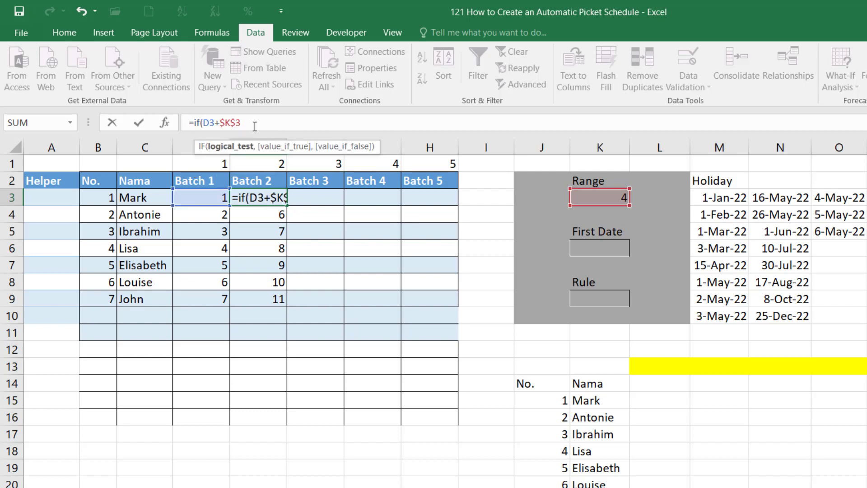
{"action": "type", "text": "-"}
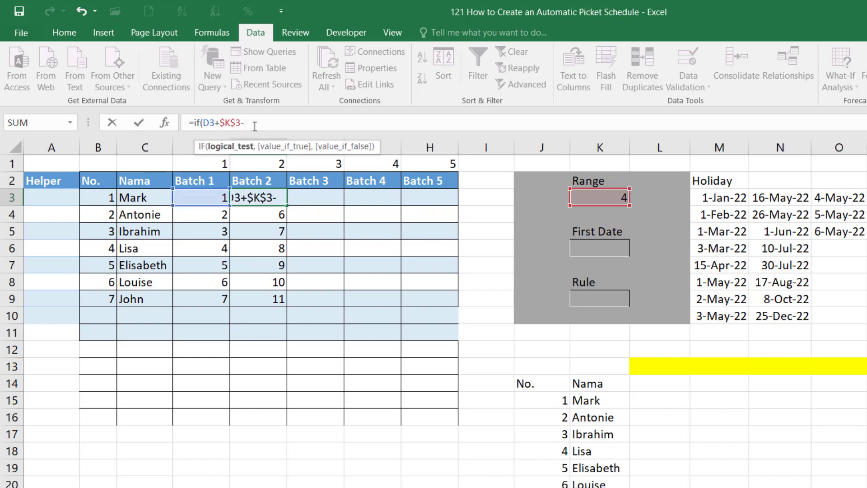
{"action": "type", "text": "max("}
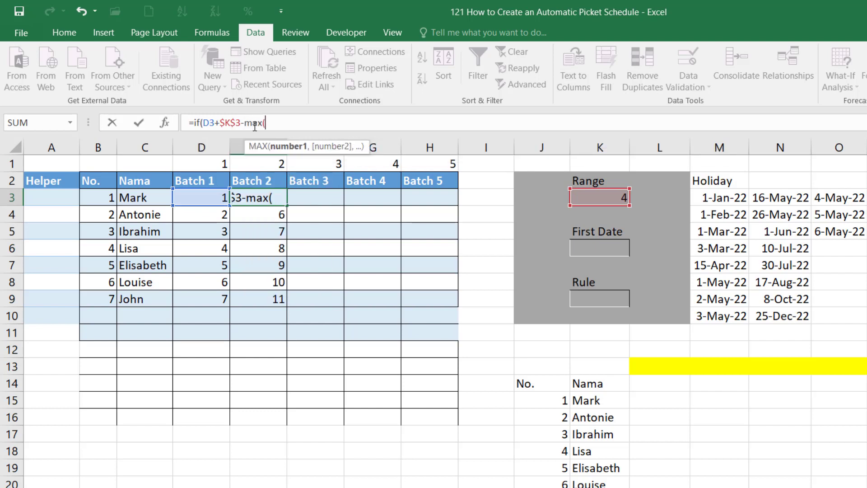
{"action": "left_click", "coordinate": [188, 198]}
{"action": "type", "text": ":"}
{"action": "left_click", "coordinate": [188, 197]}
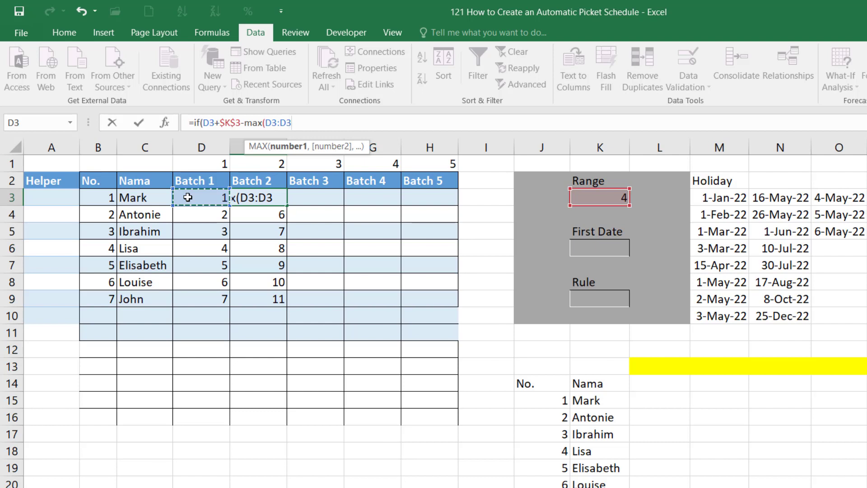
{"action": "key", "text": "BackSpace"}
{"action": "key", "text": "BackSpace"}
{"action": "key", "text": "BackSpace"}
{"action": "key", "text": "BackSpace"}
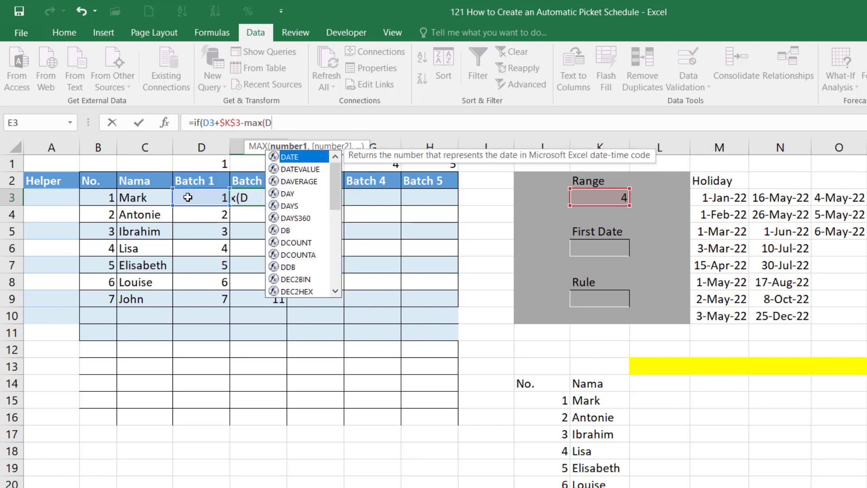
{"action": "type", "text": ":D"}
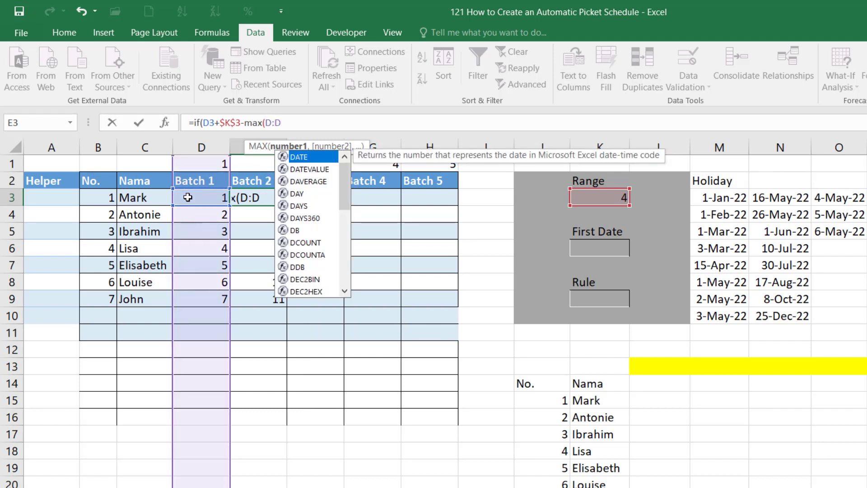
{"action": "type", "text": ")"}
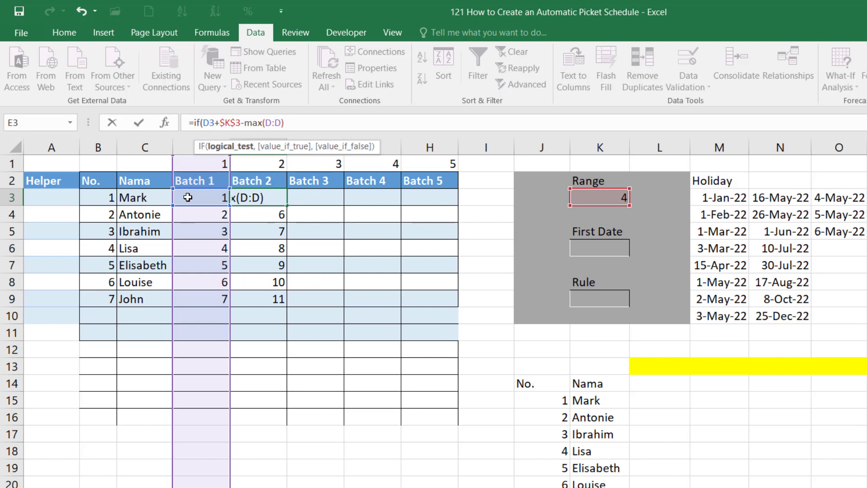
{"action": "type", "text": ","}
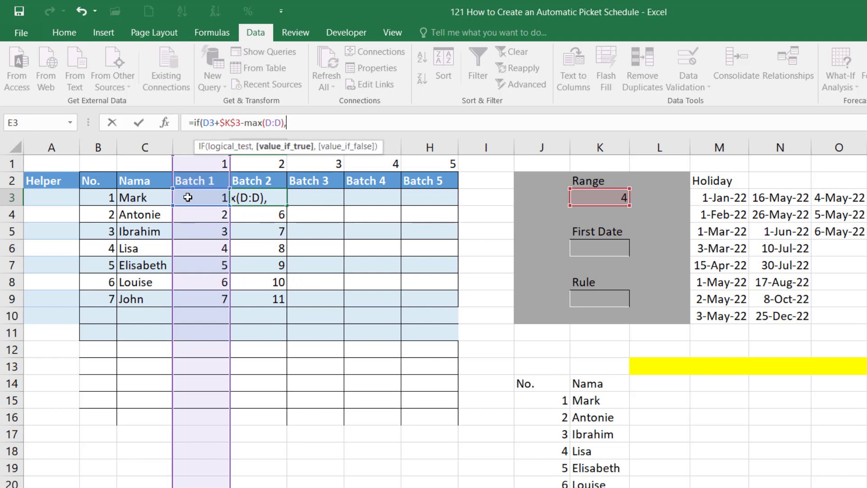
Step: Copy the expression D3+$K$3-MAX(D:D) into the value_if_true argument of the IF formula in E3
{"action": "left_click", "coordinate": [204, 121]}
{"action": "key", "text": "shift+Right"}
{"action": "key", "text": "shift+Right"}
{"action": "key", "text": "shift+Right"}
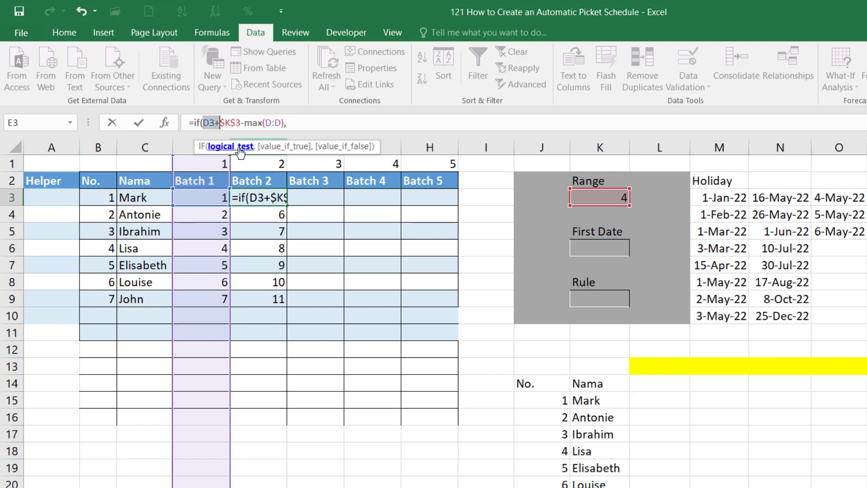
{"action": "key", "text": "shift+Right"}
{"action": "key", "text": "shift+Right"}
{"action": "key", "text": "shift+Right"}
{"action": "key", "text": "shift+Right"}
{"action": "key", "text": "shift+Right"}
{"action": "key", "text": "shift+Right"}
{"action": "key", "text": "shift+Right"}
{"action": "key", "text": "shift+Right"}
{"action": "key", "text": "shift+Right"}
{"action": "key", "text": "shift+Right"}
{"action": "key", "text": "shift+Right"}
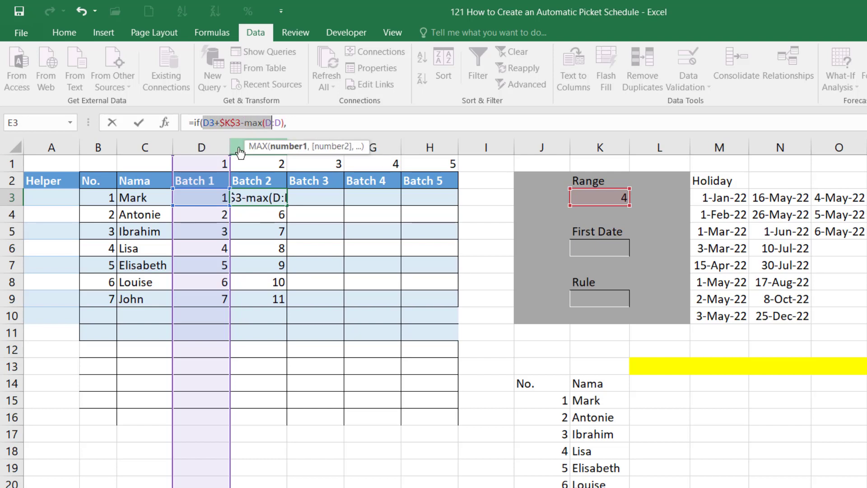
{"action": "key", "text": "ctrl+c"}
{"action": "key", "text": "End"}
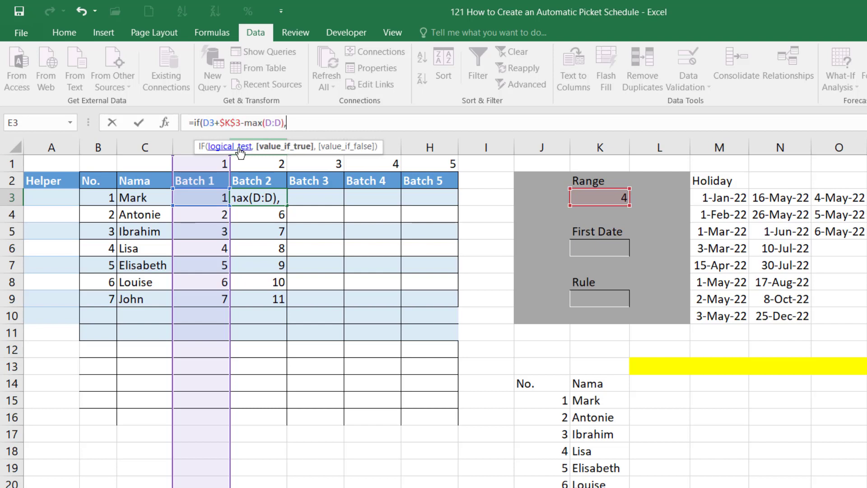
{"action": "key", "text": "ctrl+v"}
{"action": "type", "text": ","}
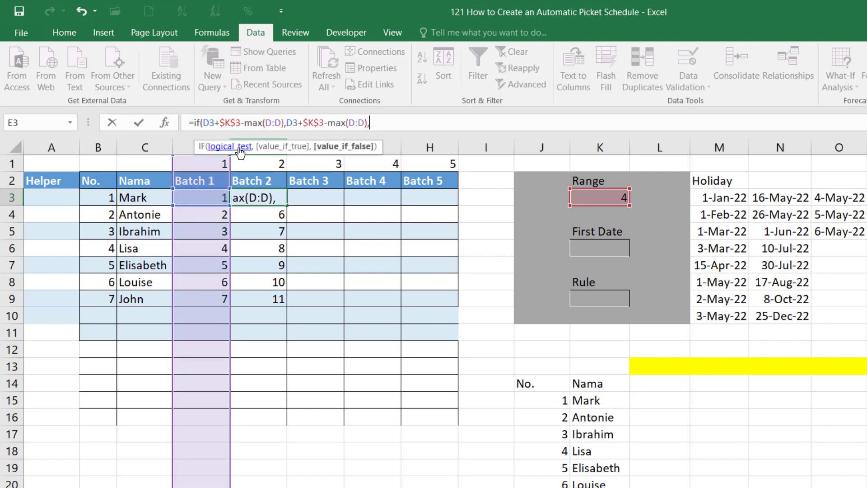
Step: Complete the IF formula in E3 with D3+$K$3 as the value_if_false argument
{"action": "type", "text": "d3"}
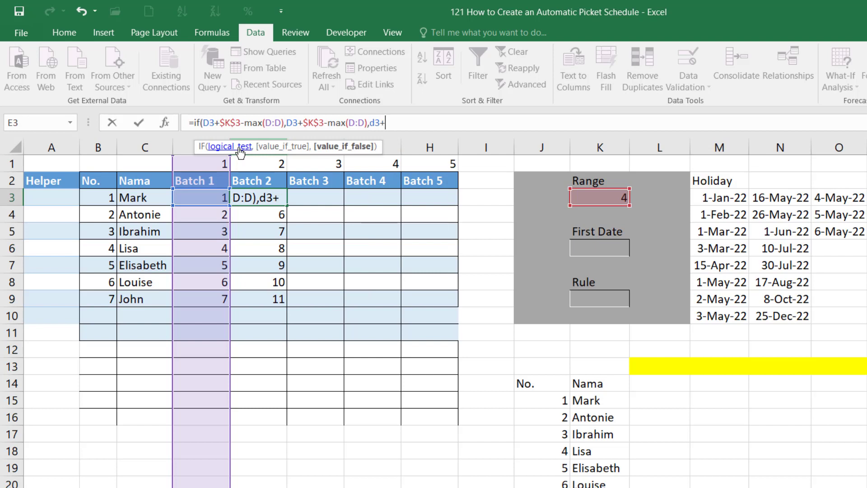
{"action": "type", "text": "+"}
{"action": "left_click", "coordinate": [590, 198]}
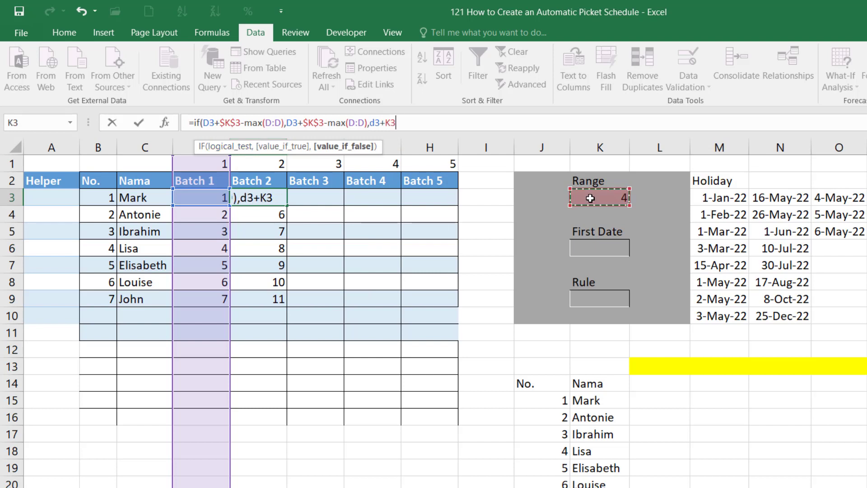
{"action": "key", "text": "F4"}
{"action": "type", "text": ")"}
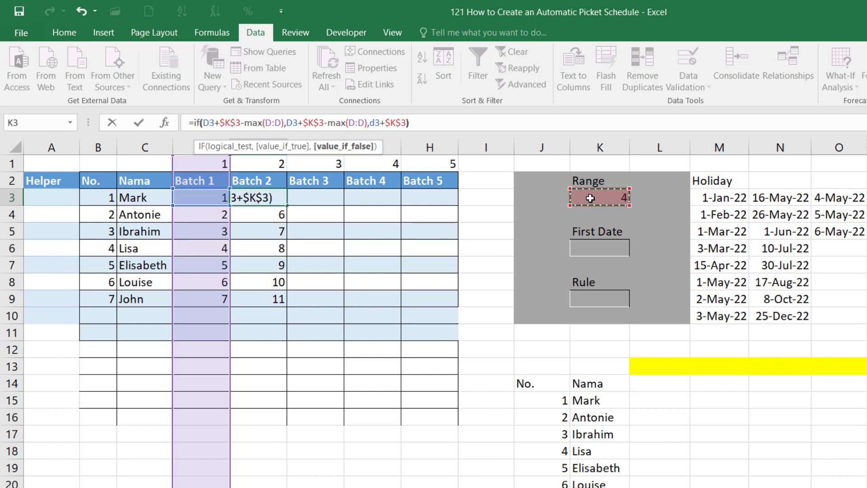
{"action": "key", "text": "ctrl+Return"}
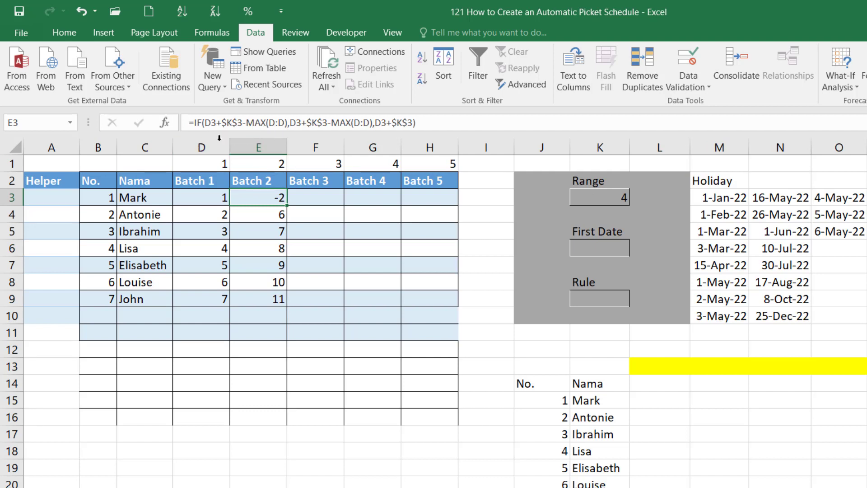
Step: Add >0 to the logical test of the IF formula in E3
{"action": "left_click", "coordinate": [288, 122]}
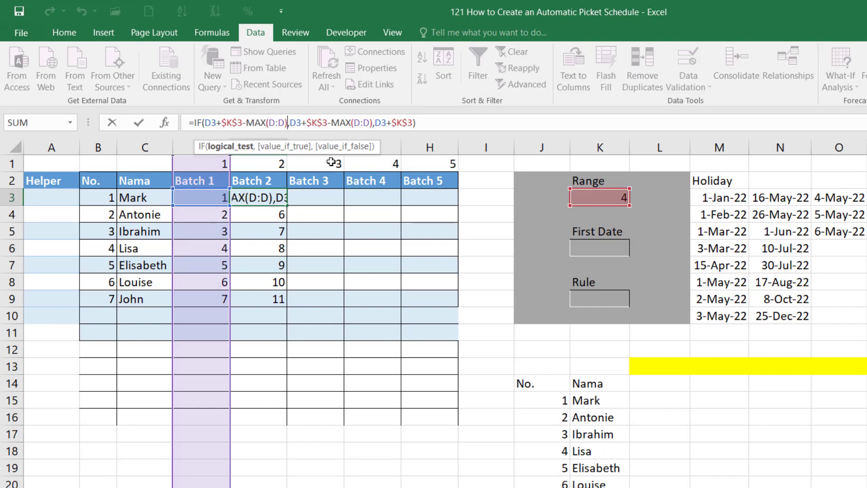
{"action": "type", "text": ">0"}
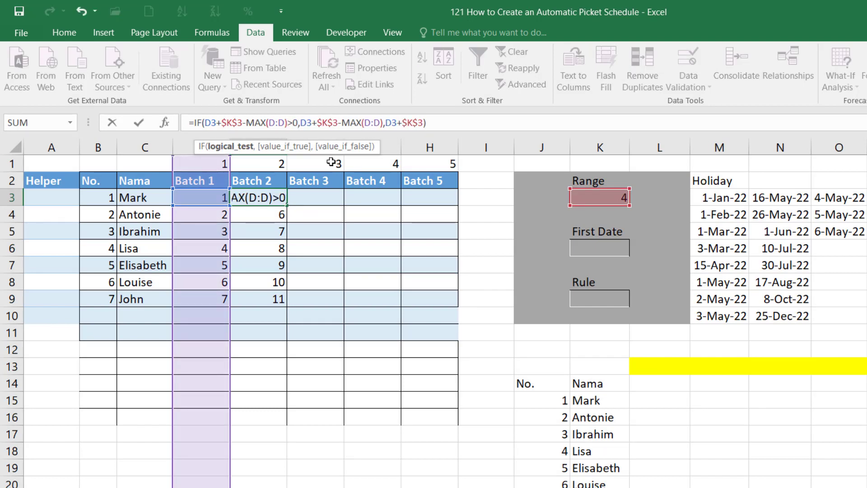
{"action": "key", "text": "Return"}
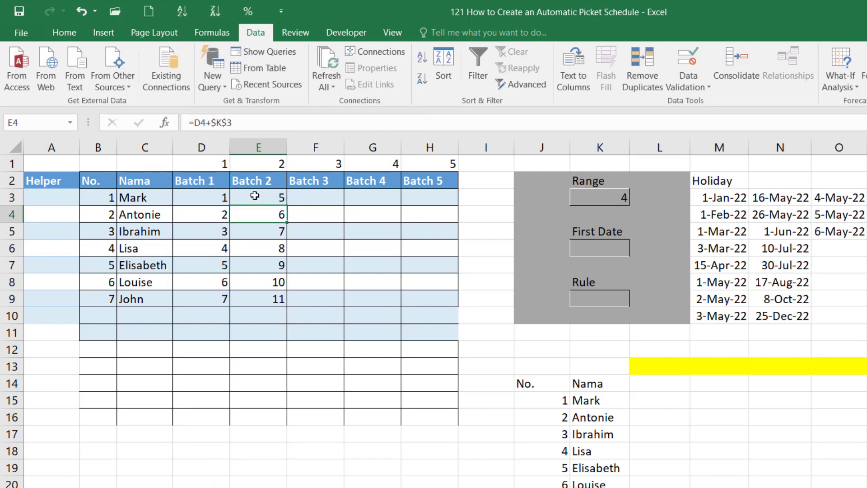
Step: Copy the updated IF formula from E3 down to E4:E9, pasting formulas only
{"action": "left_click", "coordinate": [260, 195]}
{"action": "key", "text": "ctrl+c"}
{"action": "key", "text": "Down"}
{"action": "left_click_drag", "start_coordinate": [260, 213], "coordinate": [260, 299]}
{"action": "right_click", "coordinate": [272, 233]}
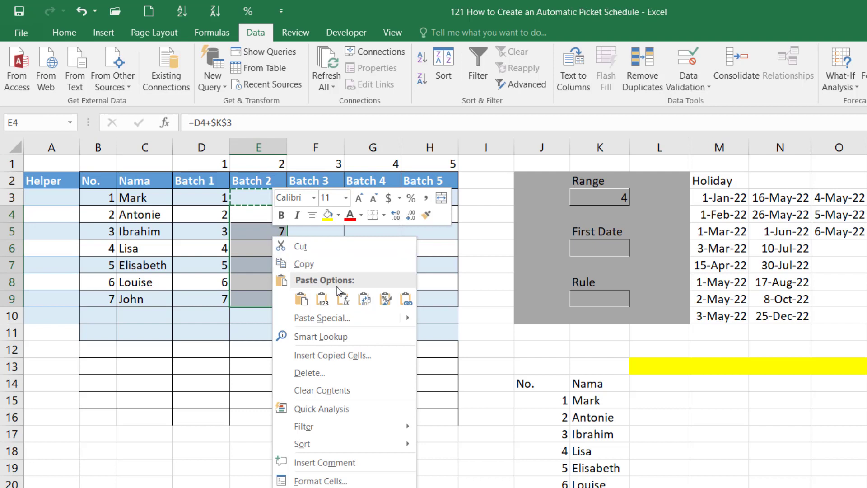
{"action": "left_click", "coordinate": [341, 300]}
{"action": "left_click", "coordinate": [280, 248]}
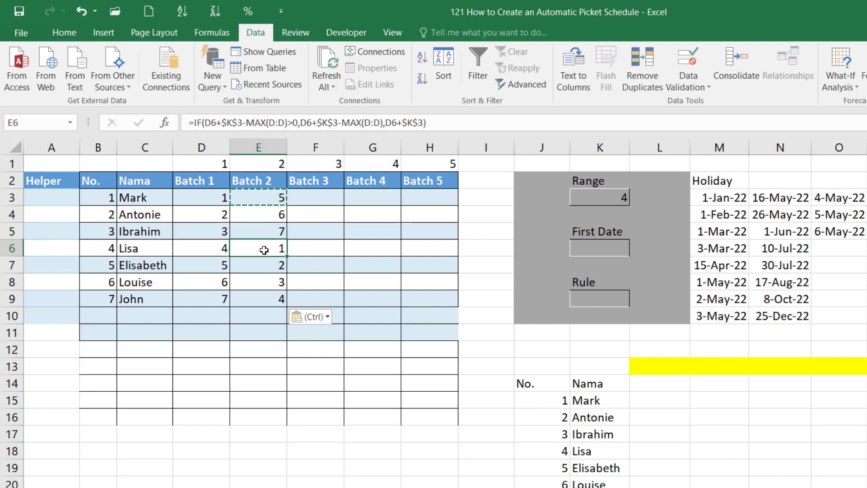
Step: Copy the Batch 2 formulas in E3:E9 to the Batch 3, Batch 4 and Batch 5 columns, pasting formulas only
{"action": "left_click", "coordinate": [273, 197]}
{"action": "left_click_drag", "start_coordinate": [272, 197], "coordinate": [271, 299]}
{"action": "key", "text": "ctrl+c"}
{"action": "key", "text": "Right"}
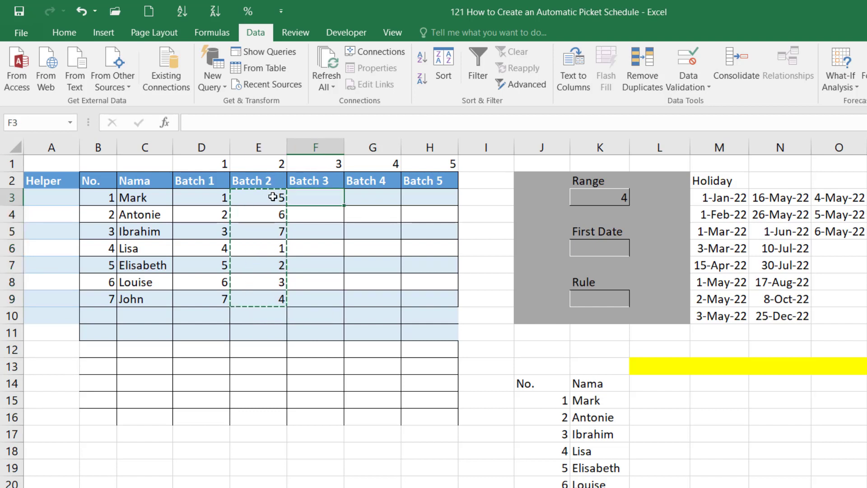
{"action": "key", "text": "shift+Right"}
{"action": "key", "text": "shift+Right"}
{"action": "key", "text": "shift+Right"}
{"action": "key", "text": "shift+Left"}
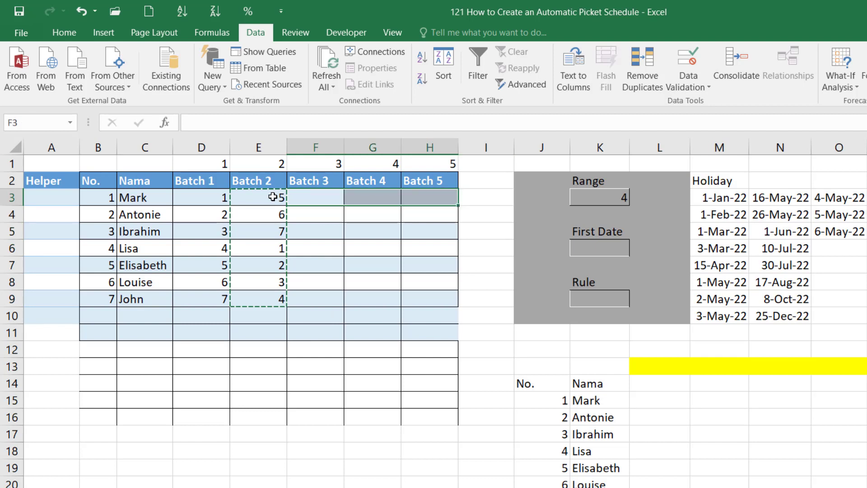
{"action": "right_click", "coordinate": [301, 197]}
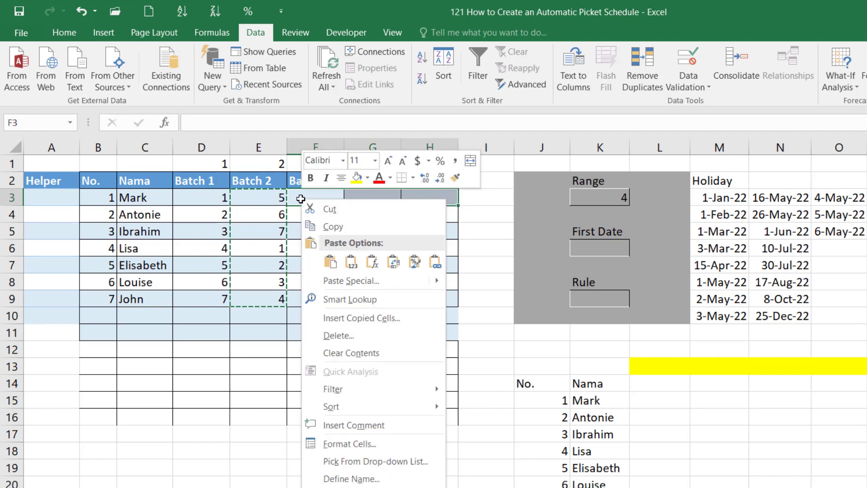
{"action": "left_click", "coordinate": [374, 264]}
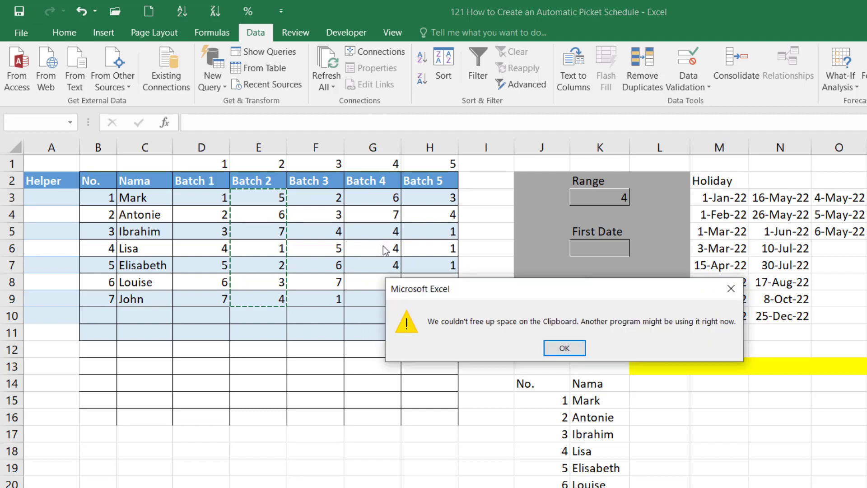
{"action": "left_click", "coordinate": [556, 351]}
{"action": "left_click", "coordinate": [399, 262]}
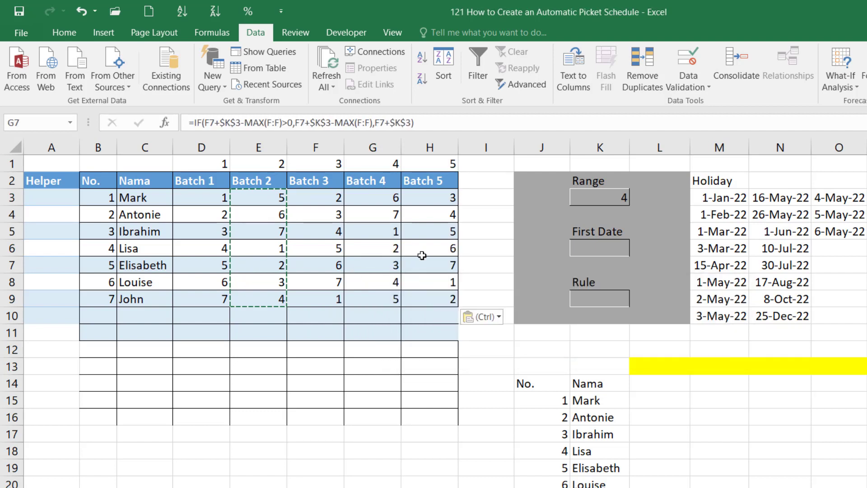
Step: Test the batch sequences by setting the Range value in K3 to 2 and to 1
{"action": "left_click", "coordinate": [626, 201]}
{"action": "left_click", "coordinate": [637, 199]}
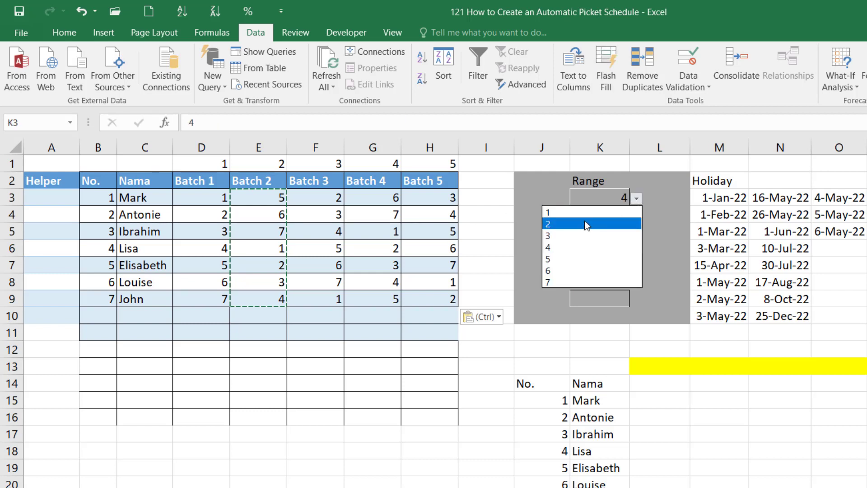
{"action": "left_click", "coordinate": [584, 218]}
{"action": "left_click", "coordinate": [637, 198]}
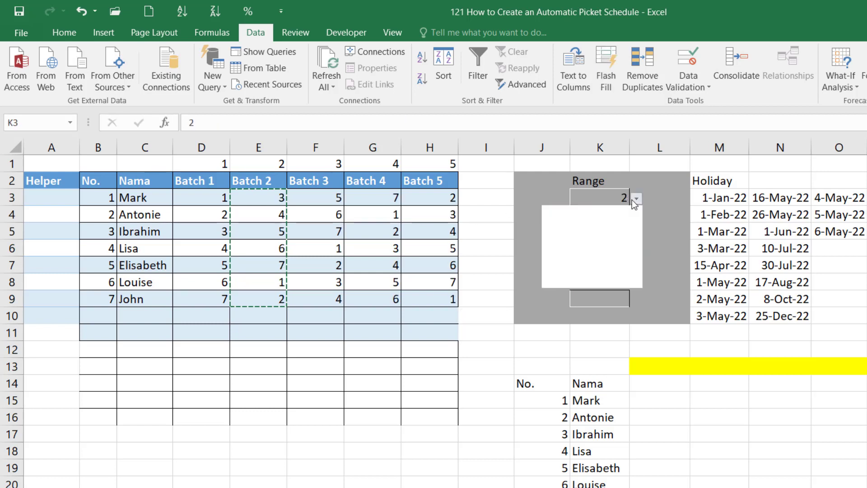
{"action": "left_click", "coordinate": [616, 209]}
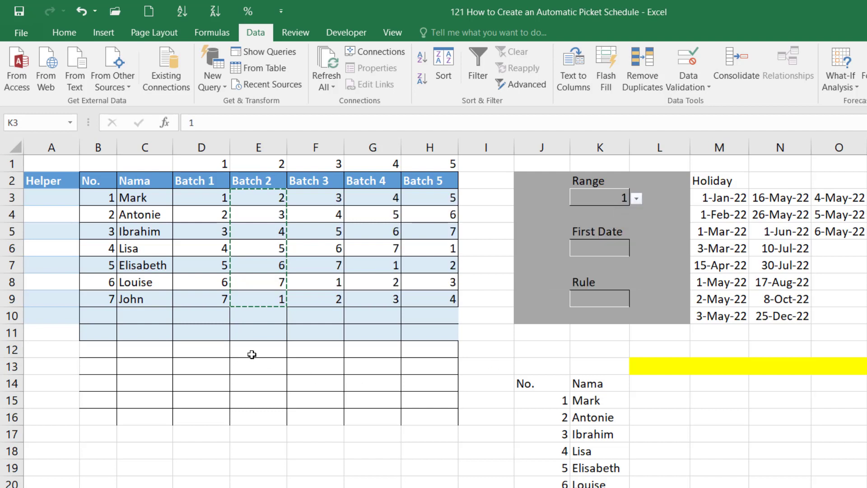
{"action": "left_click", "coordinate": [221, 213]}
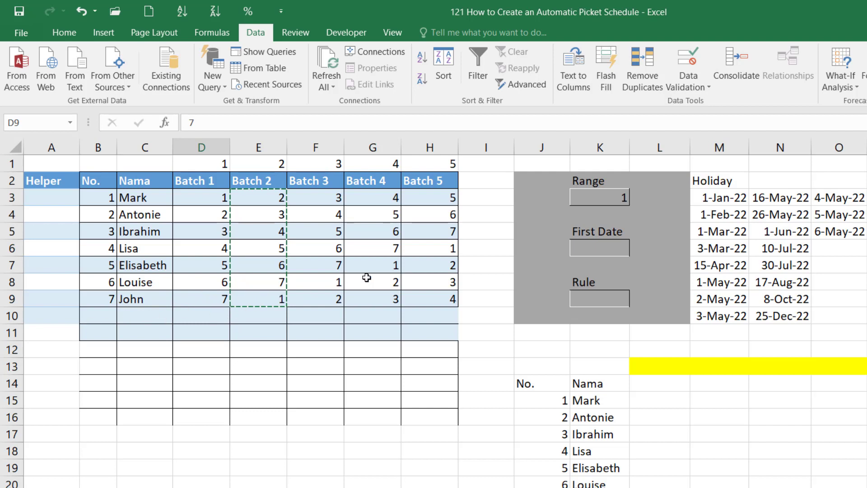
Step: Set the Range value in K3 to 7
{"action": "left_click", "coordinate": [612, 197]}
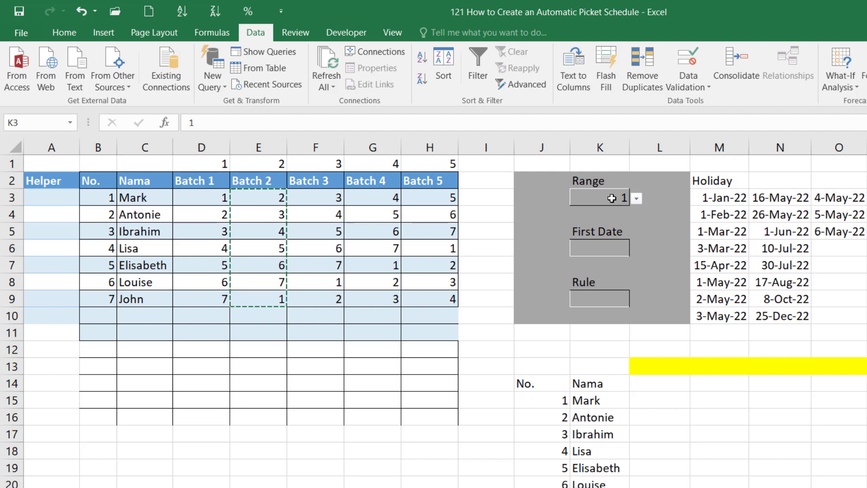
{"action": "left_click", "coordinate": [637, 198]}
{"action": "left_click", "coordinate": [584, 282]}
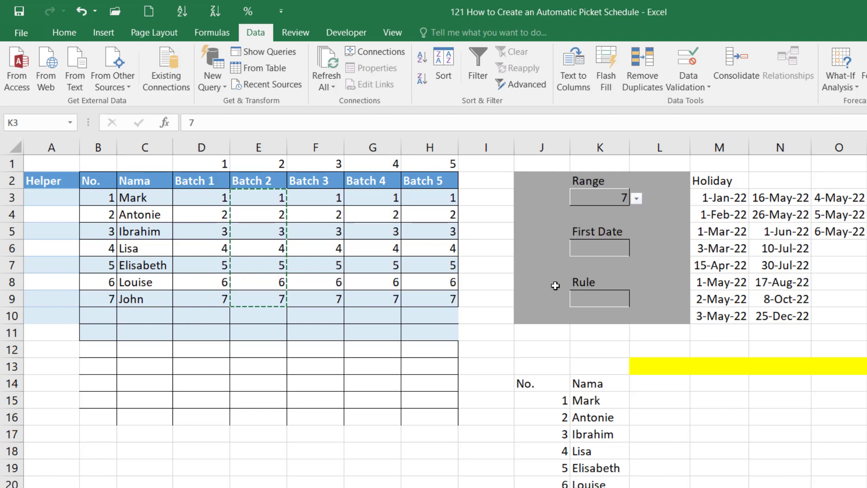
{"action": "left_click", "coordinate": [283, 318]}
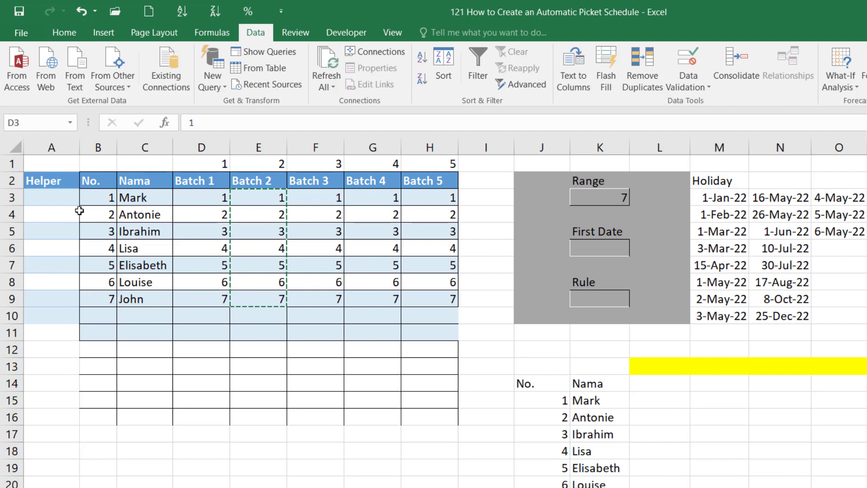
Step: Start an IF formula in the first Helper cell, A3, with b3=min(b:B) as its logical test
{"action": "left_click", "coordinate": [58, 195]}
{"action": "type", "text": "=if("}
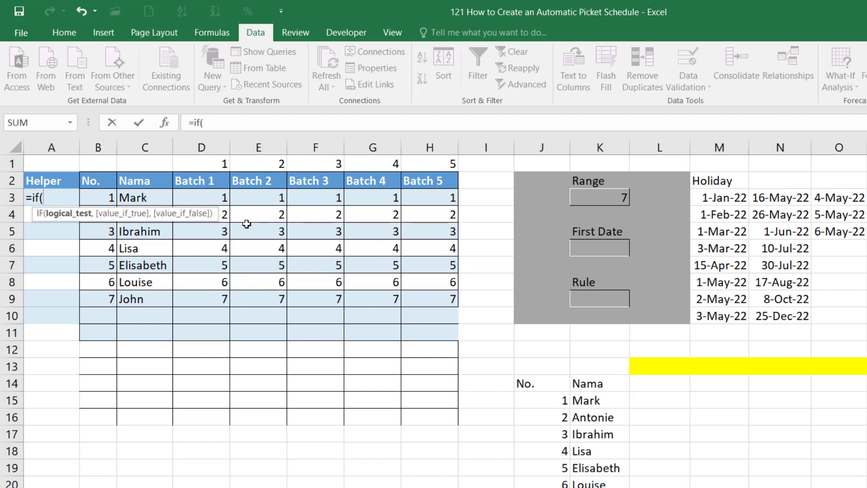
{"action": "type", "text": "b"}
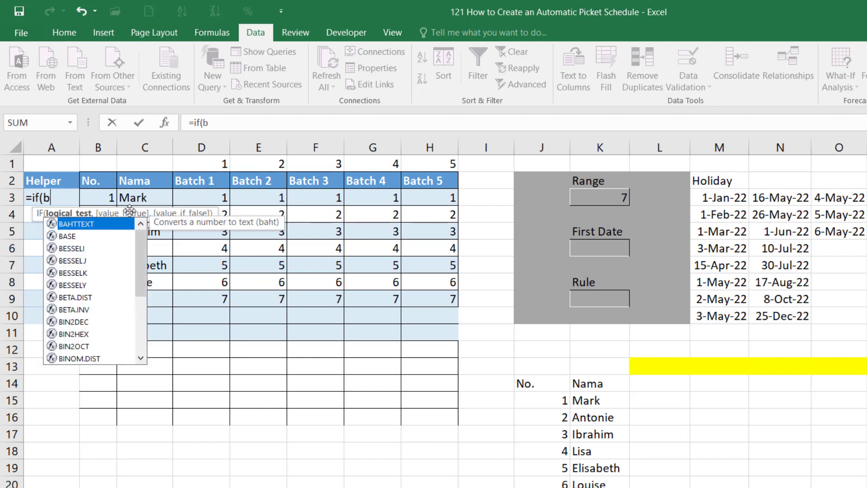
{"action": "type", "text": "3="}
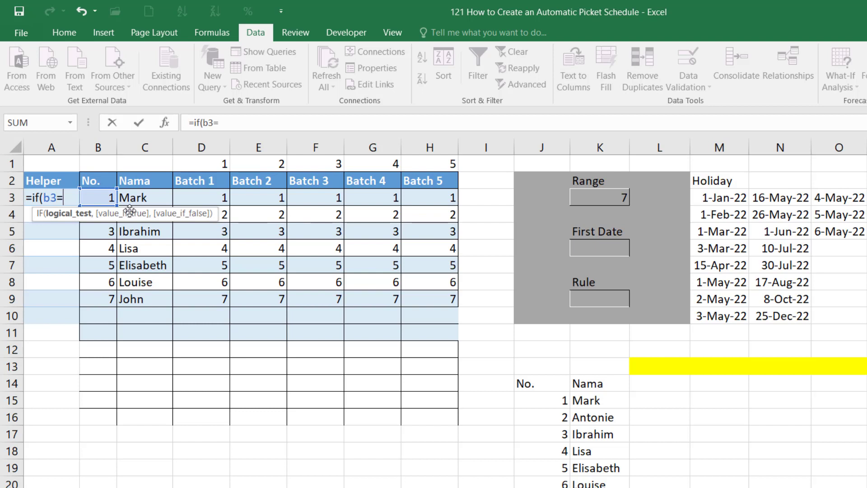
{"action": "type", "text": "min("}
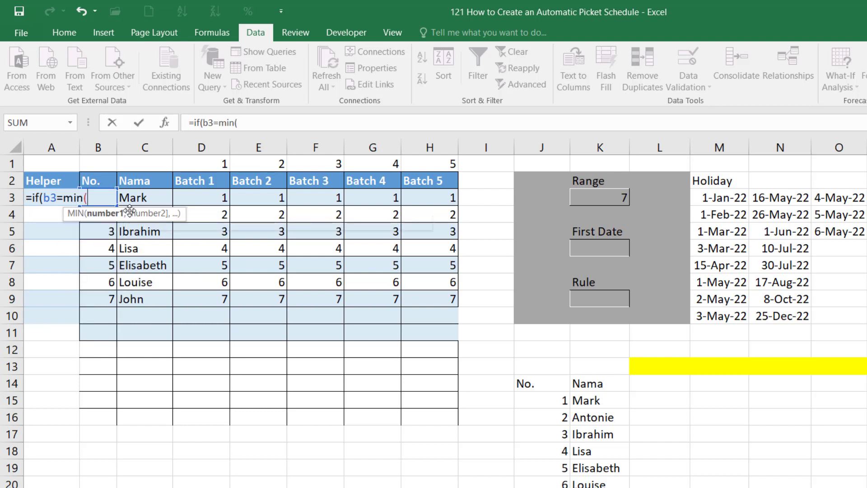
{"action": "type", "text": "b:B)"}
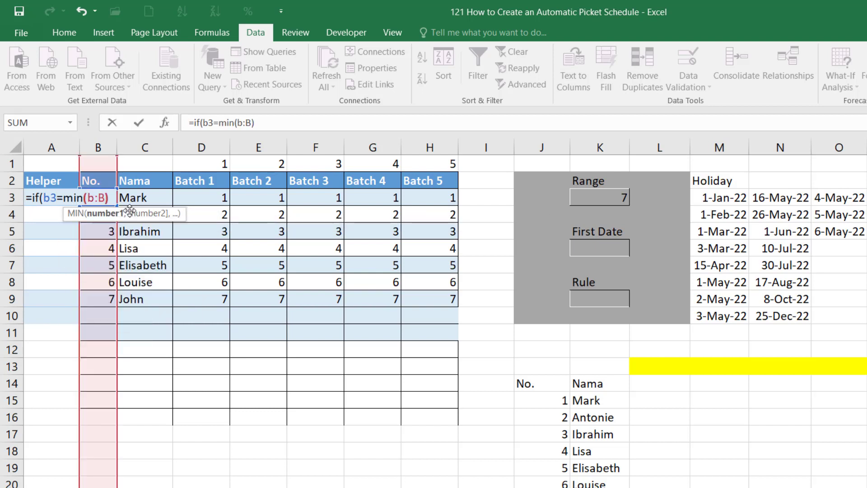
{"action": "type", "text": ","}
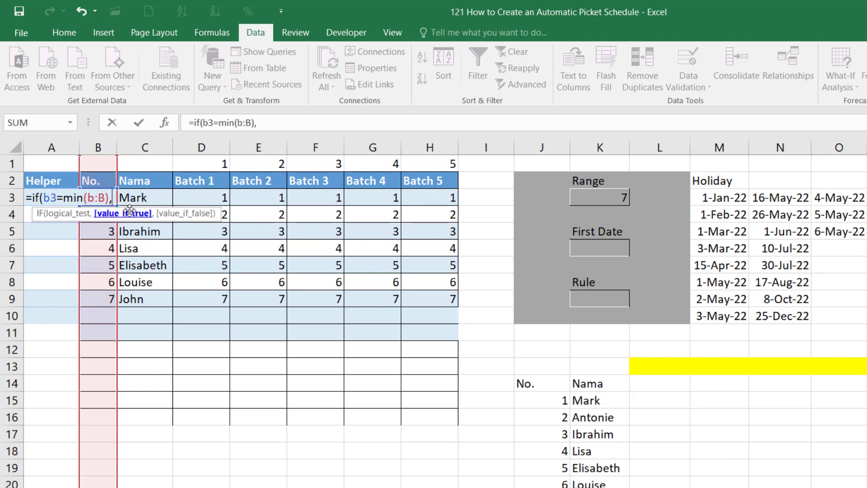
Step: Enter min(B:B)+1 as the value_if_true argument in A3 and begin a nested IF as the value_if_false argument
{"action": "type", "text": "min"}
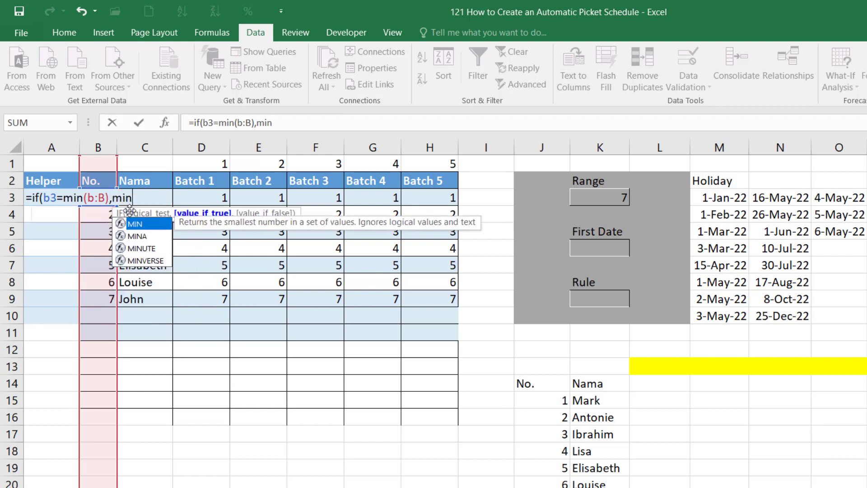
{"action": "type", "text": "(B:B"}
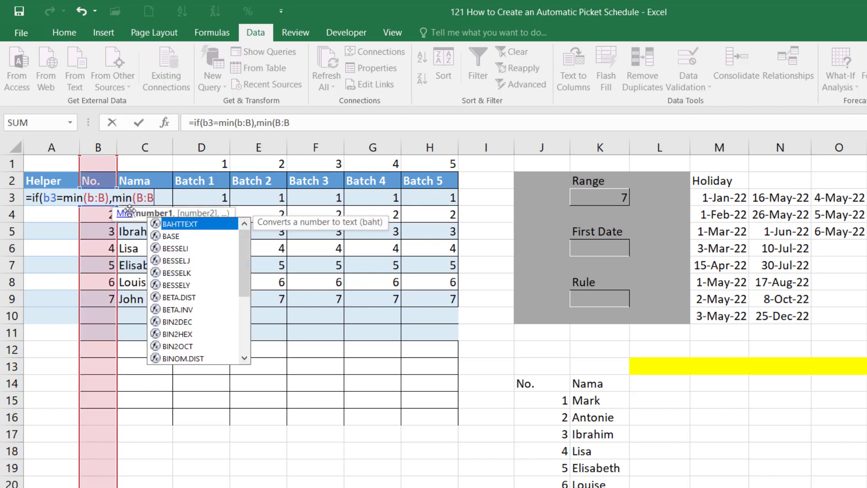
{"action": "type", "text": ")+"}
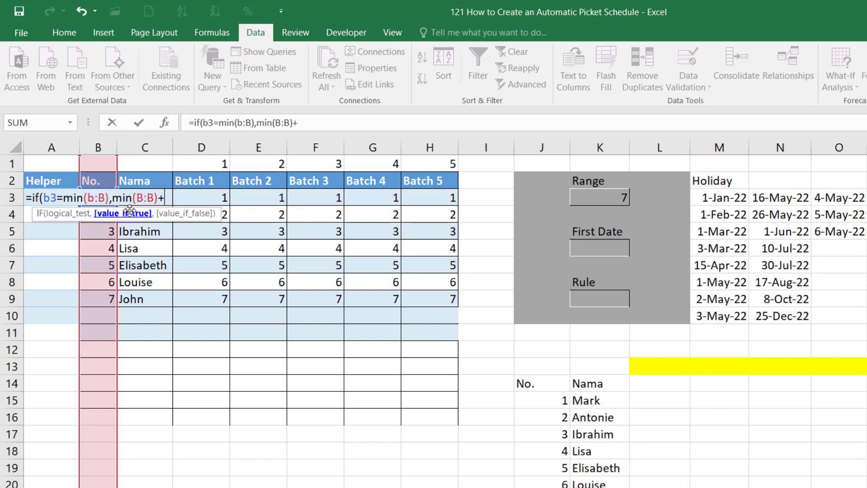
{"action": "type", "text": "1,if"}
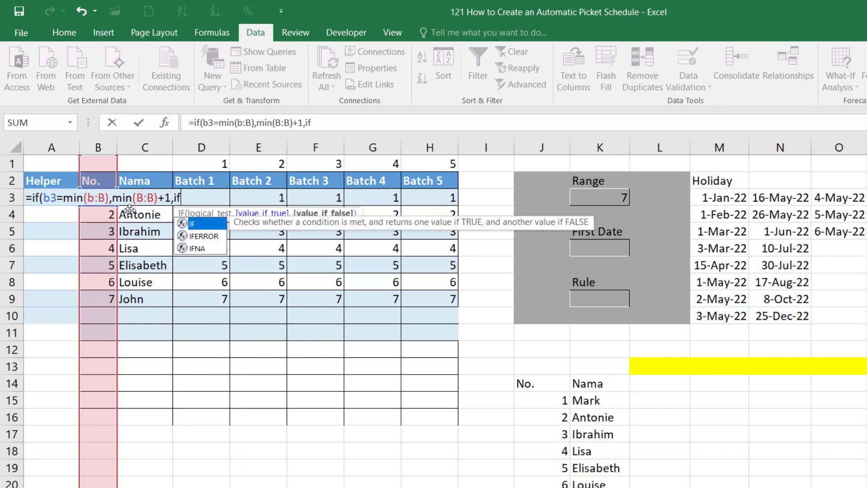
Step: Set the nested IF's logical test in A3 to b3=max(b:B)
{"action": "type", "text": "(b3="}
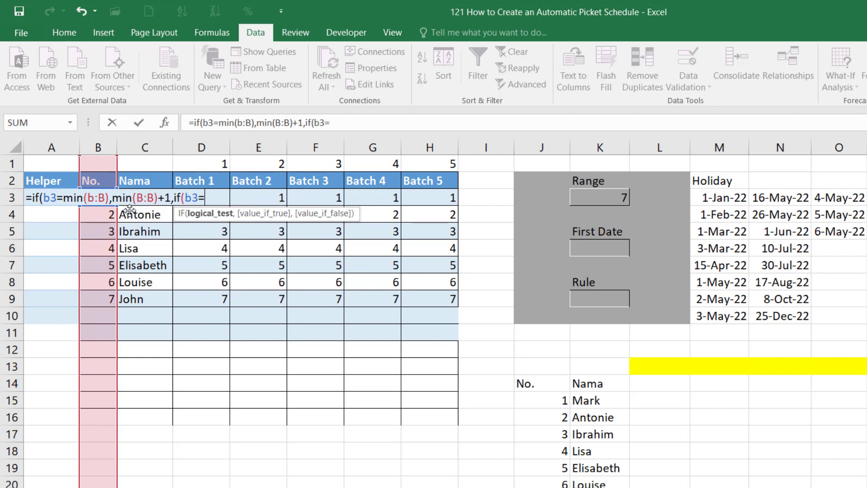
{"action": "type", "text": "max("}
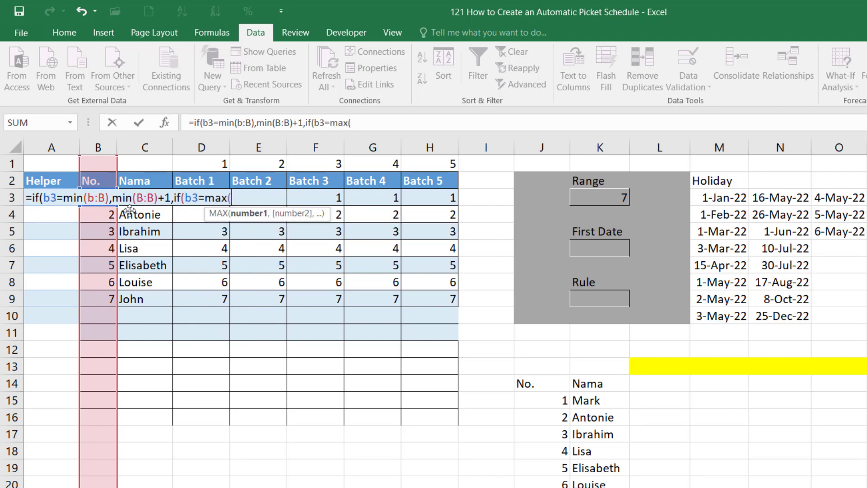
{"action": "type", "text": "b:B"}
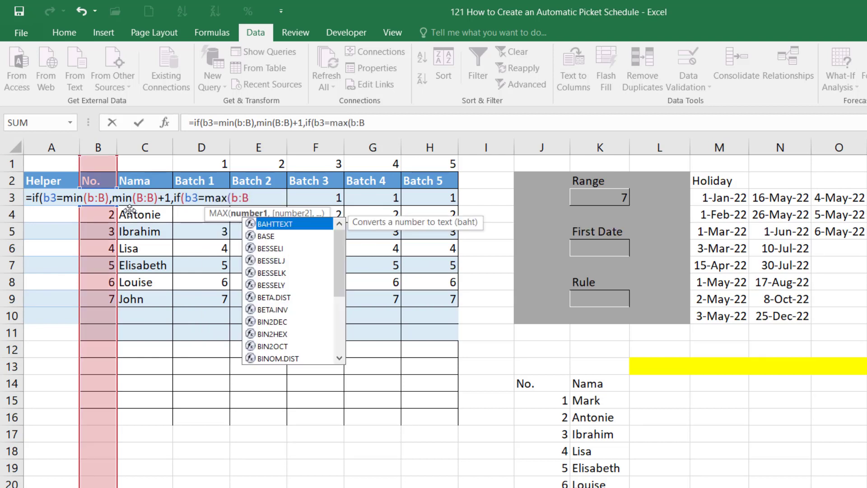
{"action": "type", "text": "),"}
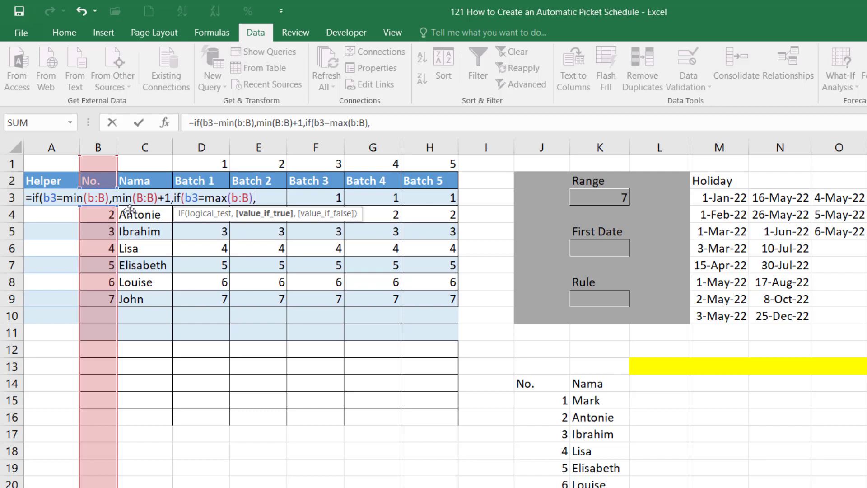
Step: Enter max(b:B)-1 as the nested IF's value_if_true and b3 as its value_if_false, closing the nested IF
{"action": "type", "text": "max(b:"}
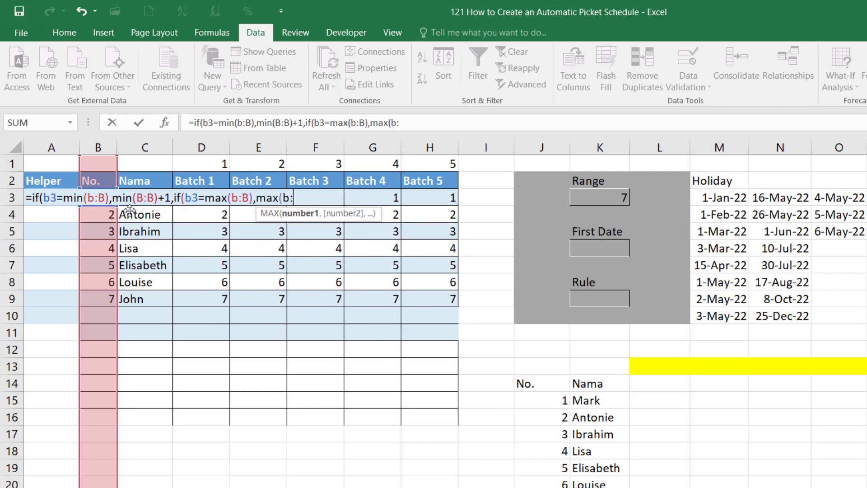
{"action": "type", "text": "B)-1"}
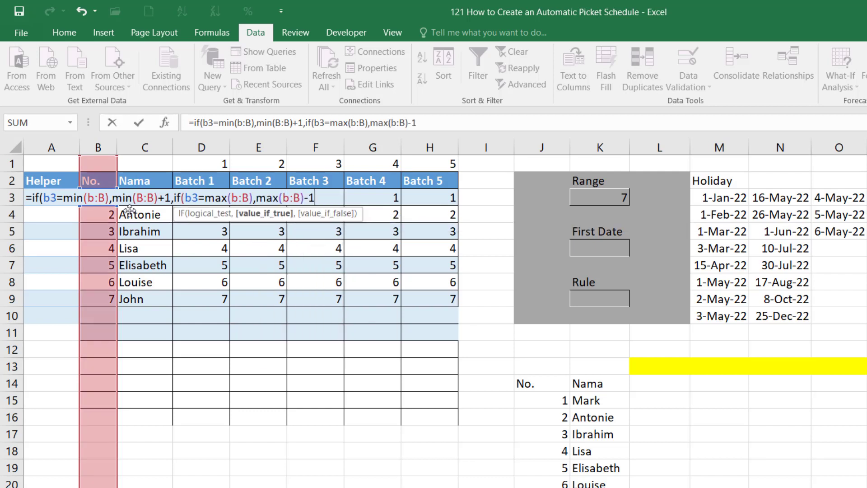
{"action": "type", "text": ","}
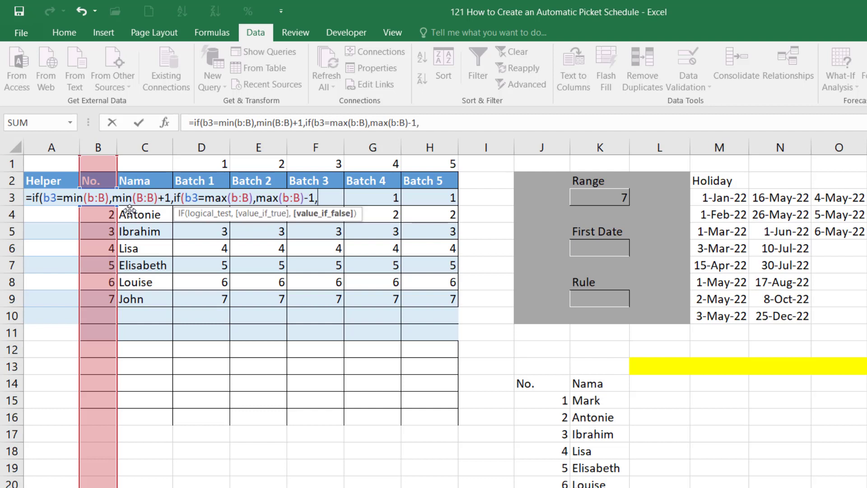
{"action": "type", "text": "b3"}
{"action": "key", "text": "Return"}
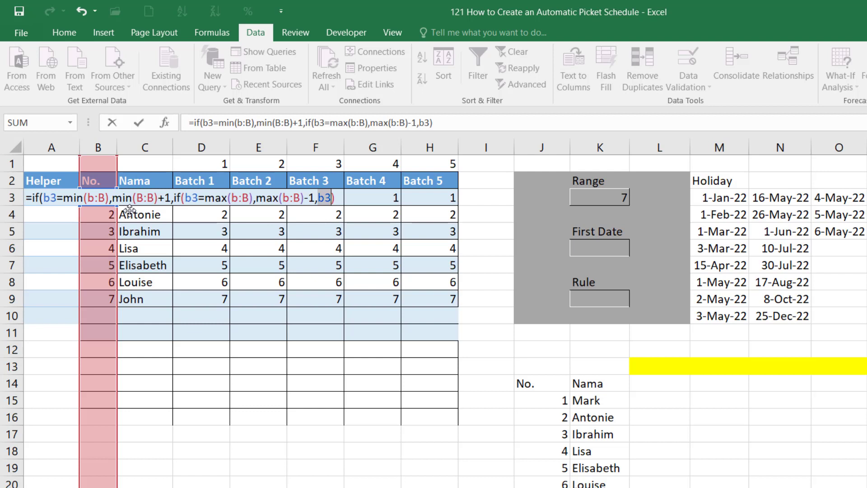
Step: Check the IF arguments in the A3 formula, add the outer closing parenthesis and commit the formula
{"action": "left_click", "coordinate": [458, 123]}
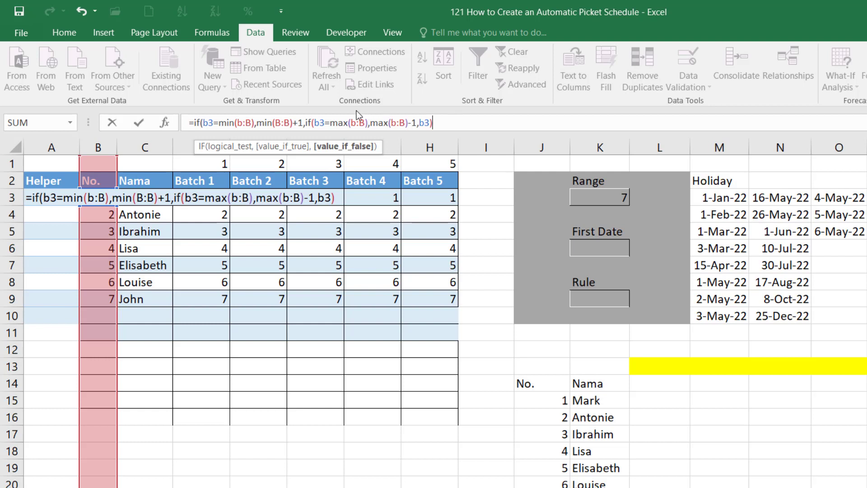
{"action": "left_click", "coordinate": [348, 155]}
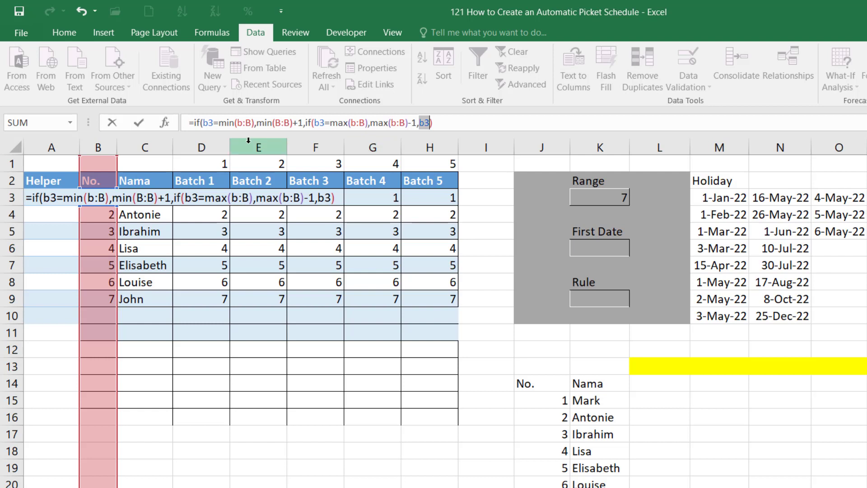
{"action": "left_click", "coordinate": [269, 127]}
{"action": "left_click", "coordinate": [282, 123]}
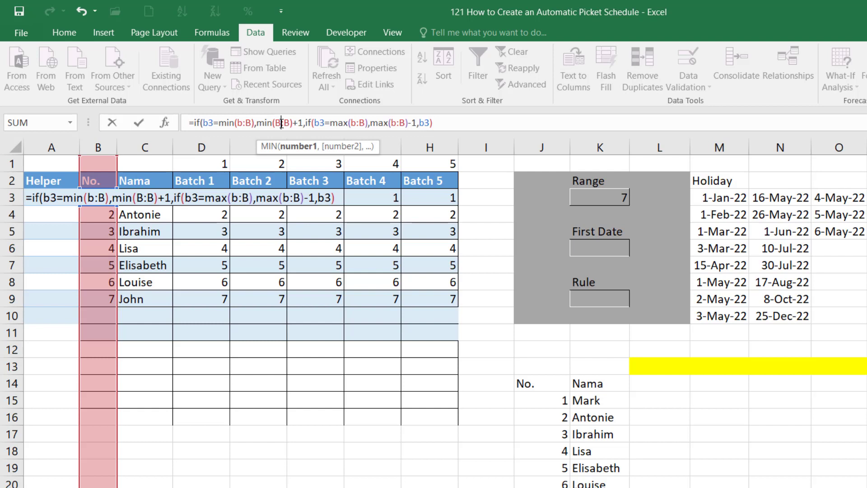
{"action": "left_click", "coordinate": [304, 122]}
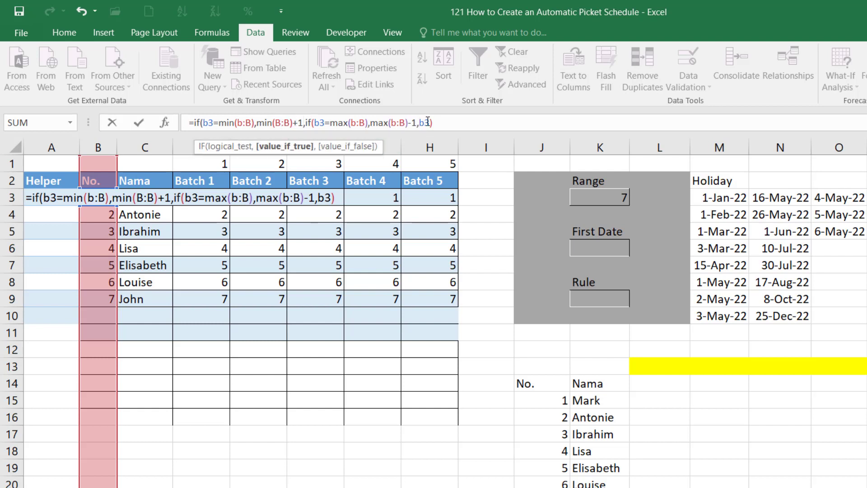
{"action": "left_click", "coordinate": [457, 123]}
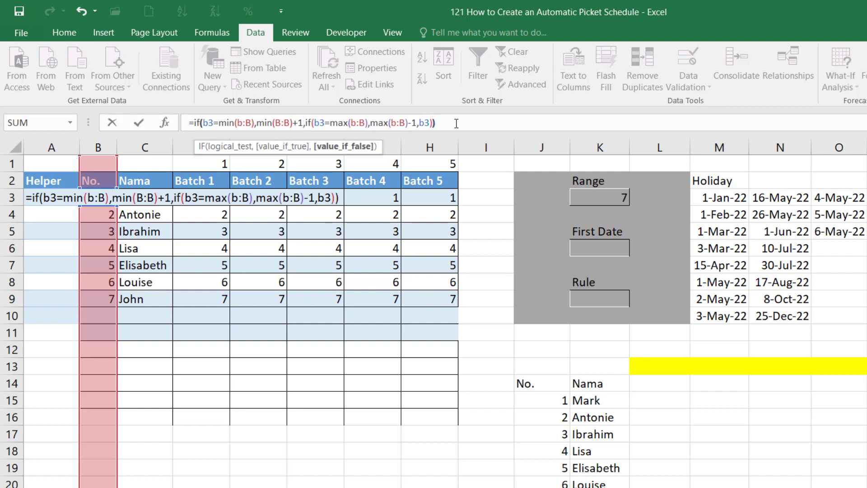
{"action": "key", "text": "Return"}
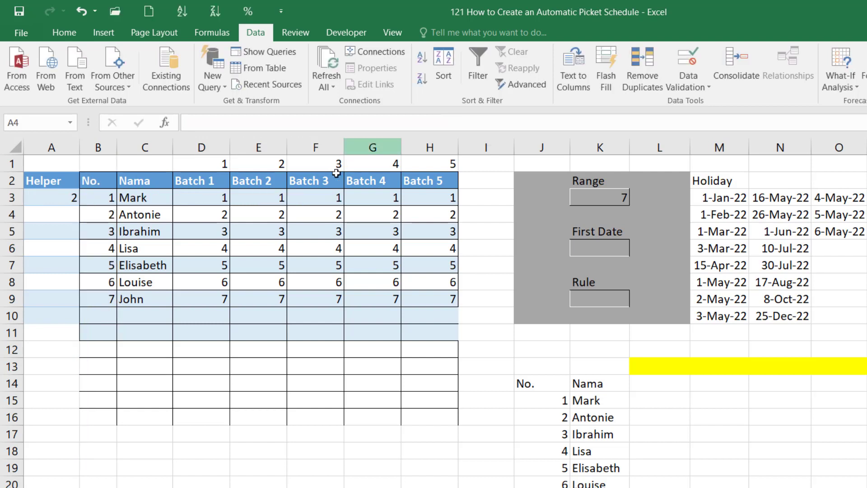
Step: Copy the Helper formula from A3 into A4:A9, pasting formulas only
{"action": "left_click", "coordinate": [67, 200]}
{"action": "key", "text": "ctrl+c"}
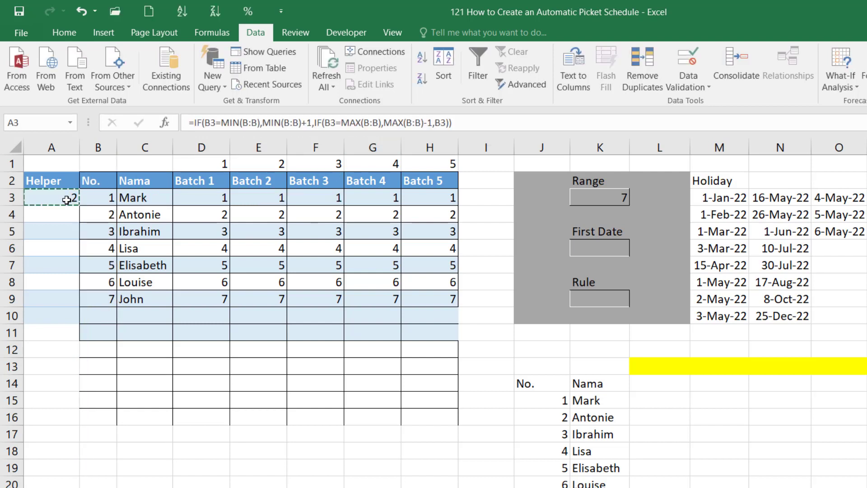
{"action": "left_click_drag", "start_coordinate": [65, 214], "coordinate": [62, 295]}
{"action": "right_click", "coordinate": [62, 296]}
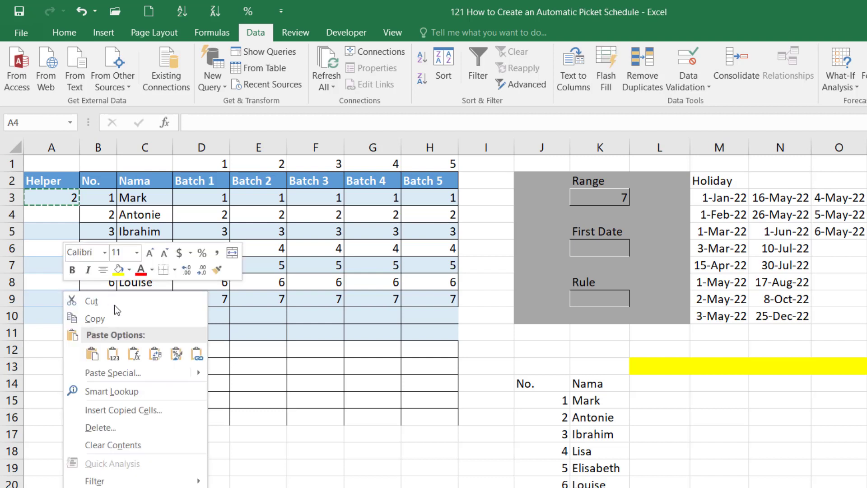
{"action": "left_click", "coordinate": [133, 353]}
{"action": "left_click", "coordinate": [64, 285]}
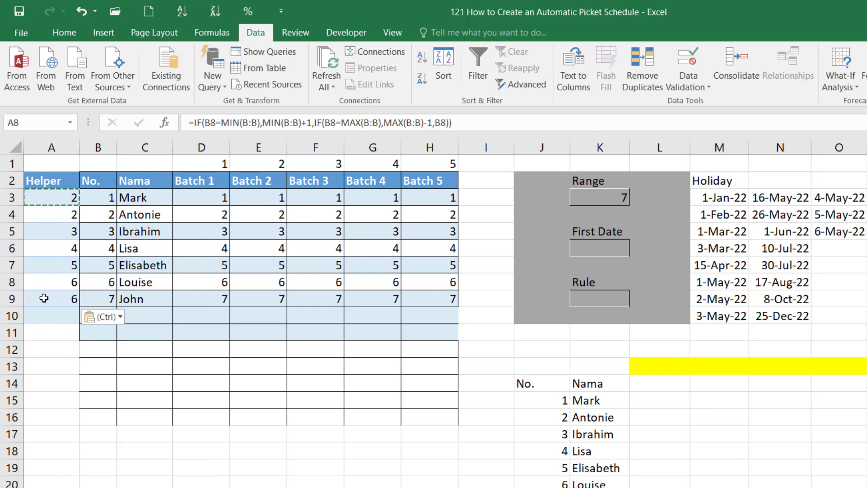
Step: Change the data validation list source of the Range cell K3 to =$a$3:$a$9
{"action": "left_click", "coordinate": [603, 197]}
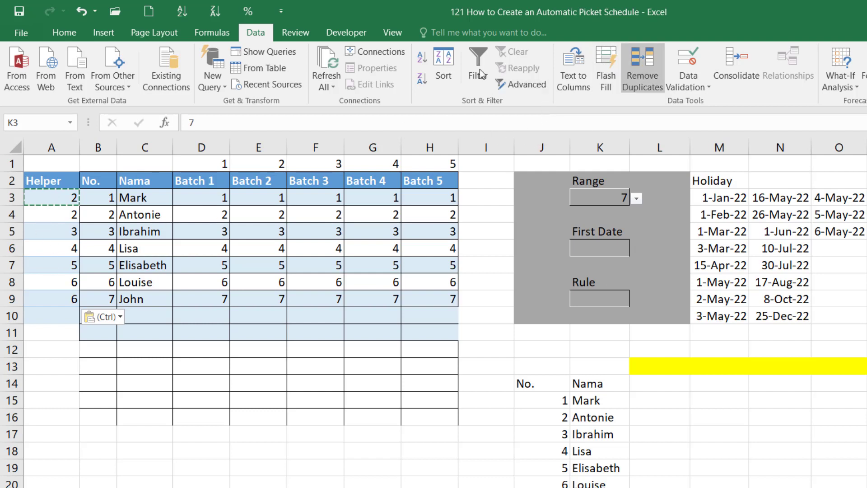
{"action": "left_click", "coordinate": [688, 82]}
{"action": "left_click", "coordinate": [699, 107]}
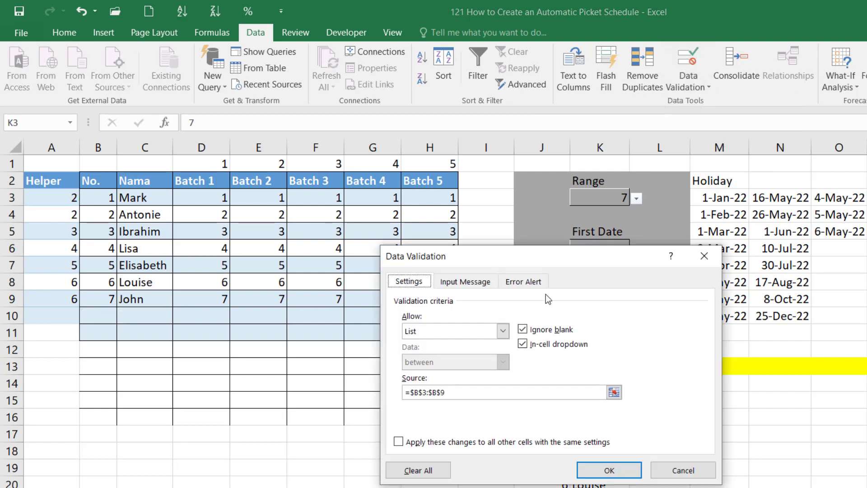
{"action": "left_click", "coordinate": [419, 392]}
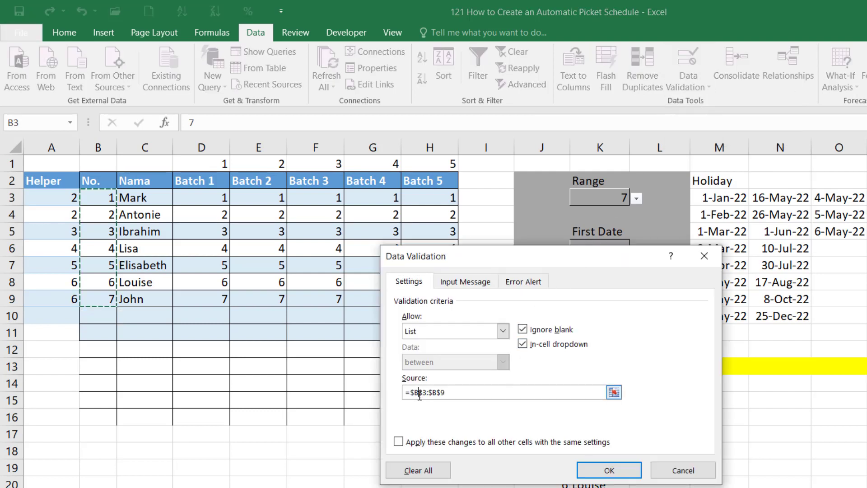
{"action": "type", "text": "a"}
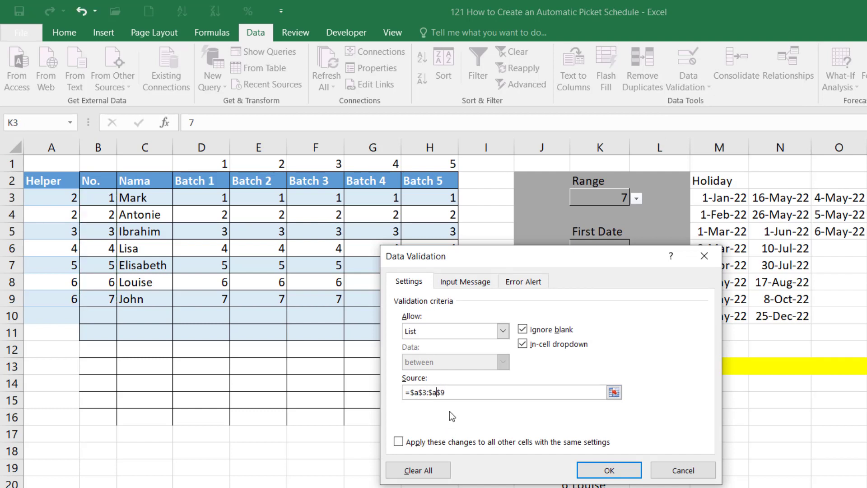
{"action": "left_click", "coordinate": [610, 470]}
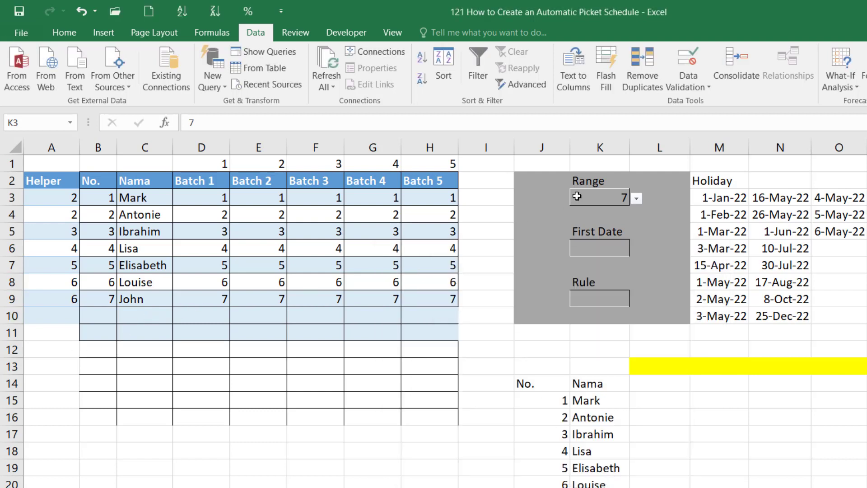
Step: Test the Range dropdown in K3 by choosing 6 and 2, and review its list options
{"action": "left_click", "coordinate": [635, 198]}
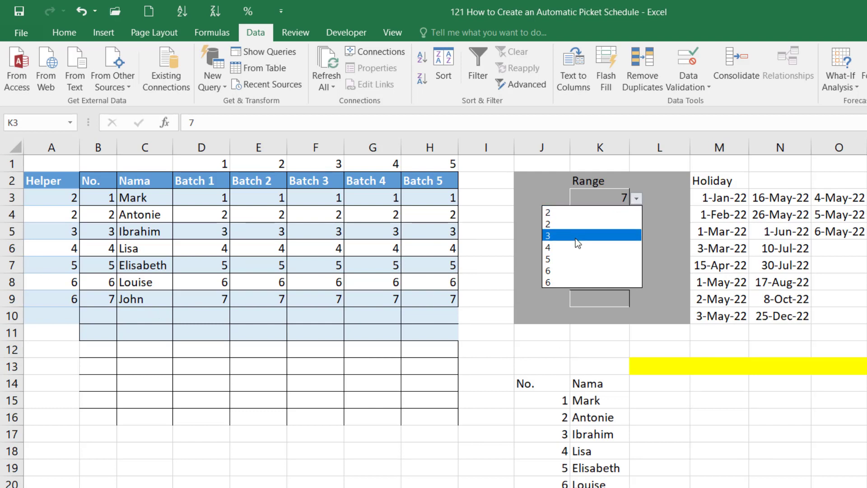
{"action": "left_click", "coordinate": [551, 271]}
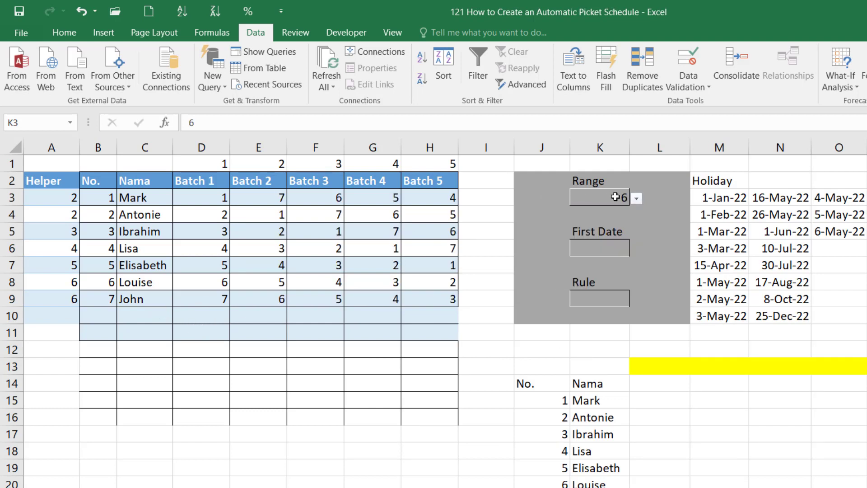
{"action": "left_click", "coordinate": [637, 198]}
{"action": "left_click", "coordinate": [611, 219]}
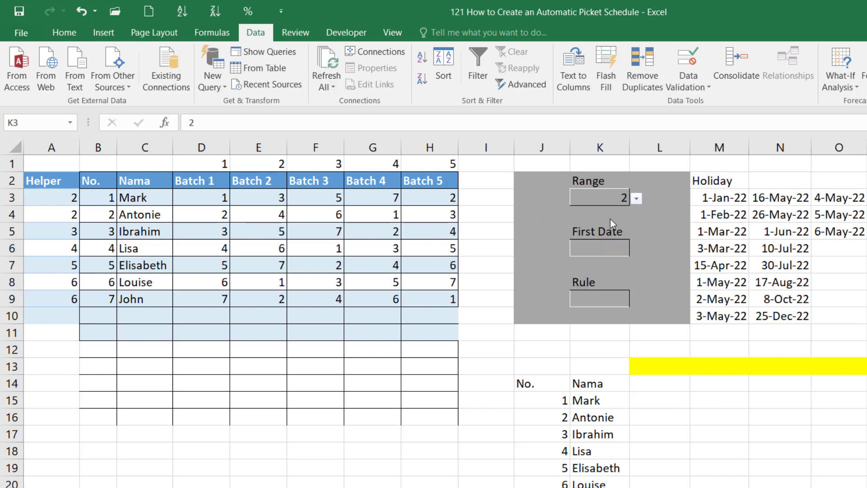
{"action": "left_click", "coordinate": [636, 199]}
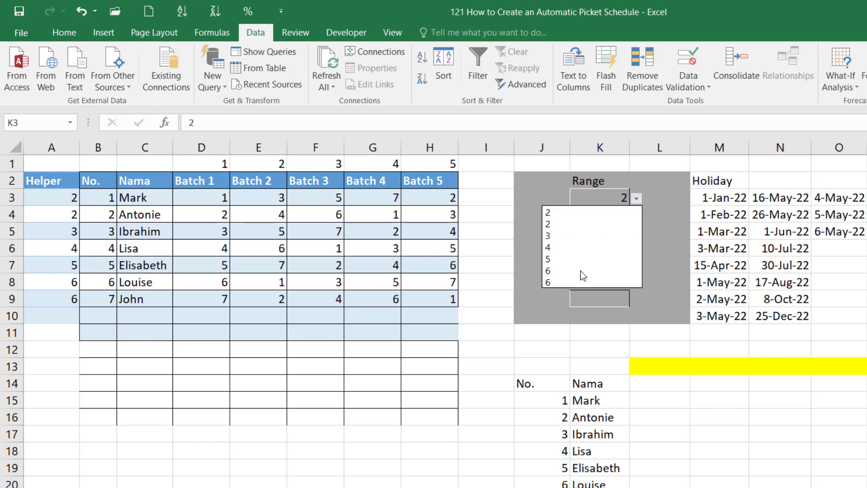
{"action": "left_click", "coordinate": [137, 356]}
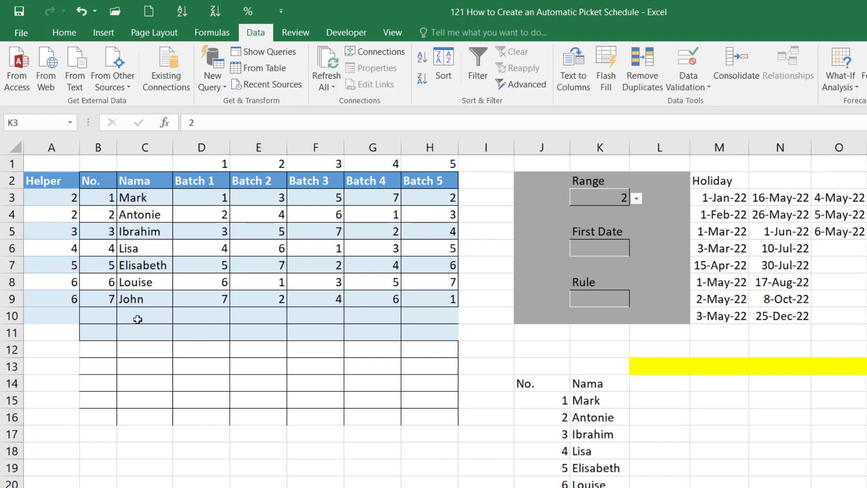
Step: Test the Helper column by entering 8 in the No. cell B10, and clear A10:B10 again
{"action": "left_click", "coordinate": [104, 311]}
{"action": "type", "text": "8"}
{"action": "key", "text": "Return"}
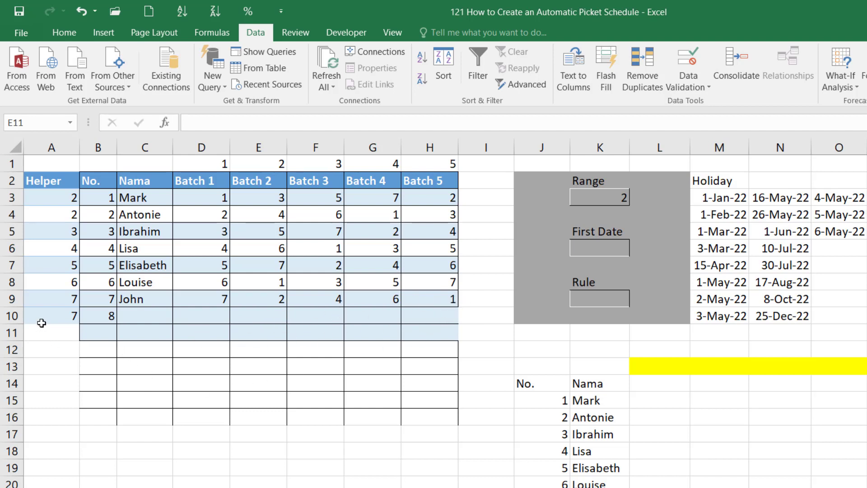
{"action": "left_click_drag", "start_coordinate": [43, 318], "coordinate": [126, 319]}
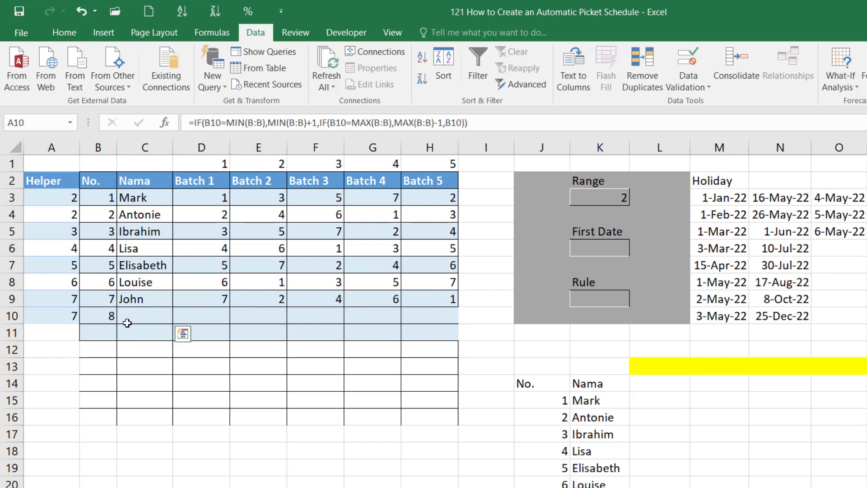
{"action": "key", "text": "Delete"}
{"action": "left_click", "coordinate": [162, 383]}
{"action": "left_click_drag", "start_coordinate": [155, 401], "coordinate": [157, 421]}
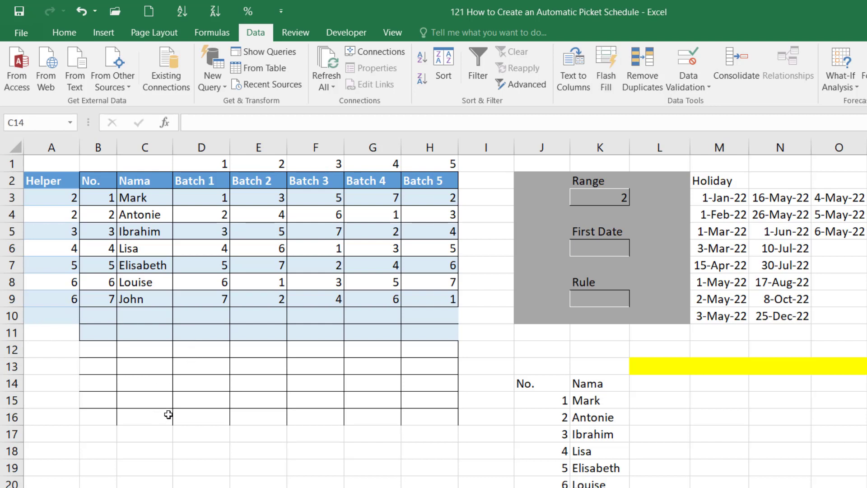
{"action": "left_click", "coordinate": [157, 401]}
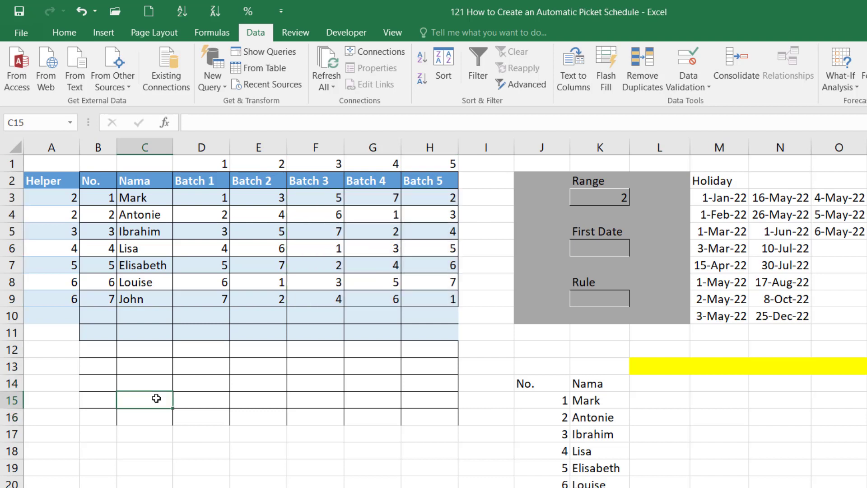
Step: Add 8 as the next number in the No. column, in cell B10
{"action": "left_click", "coordinate": [137, 211]}
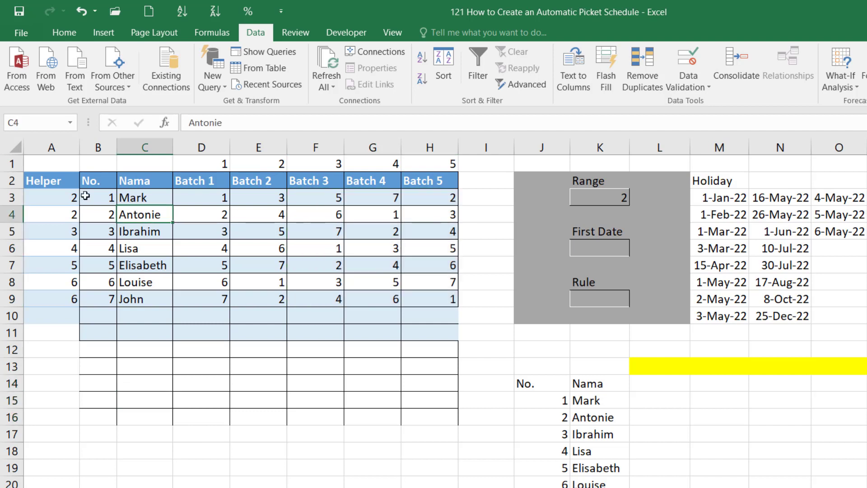
{"action": "left_click", "coordinate": [51, 179]}
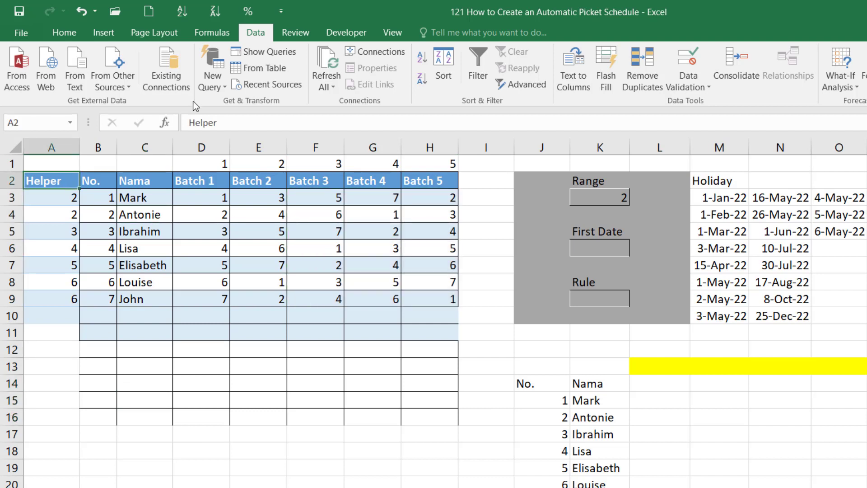
{"action": "left_click", "coordinate": [94, 317]}
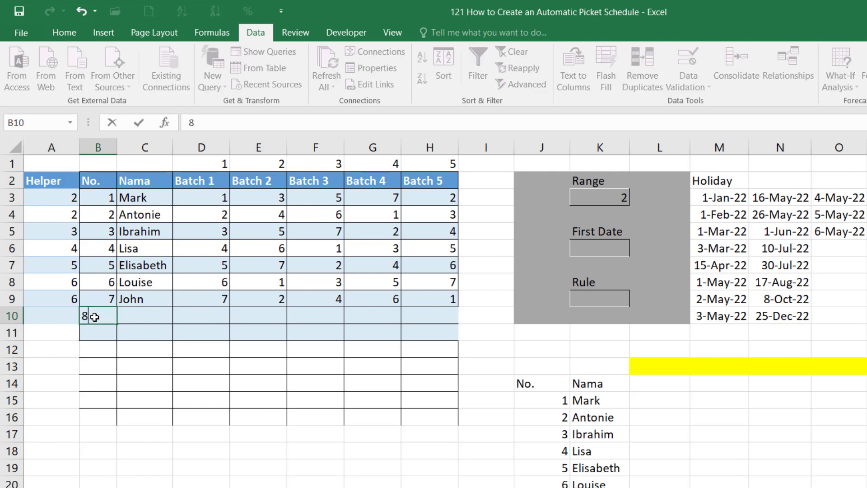
{"action": "type", "text": "8"}
{"action": "key", "text": "Return"}
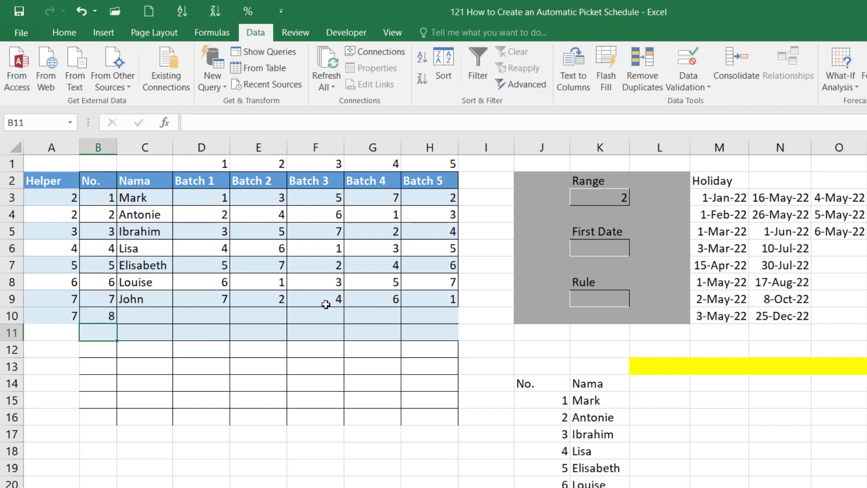
Step: Clear the trial entry in the No. cell B10 and the Helper formula in A10
{"action": "left_click", "coordinate": [91, 316]}
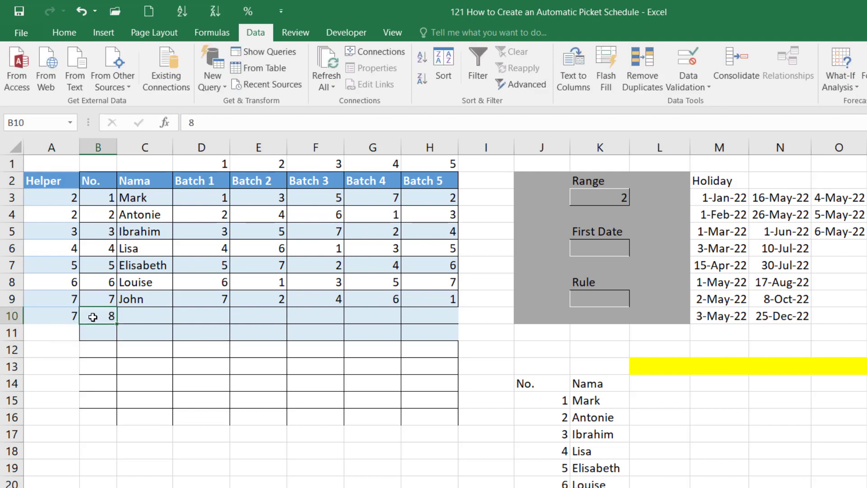
{"action": "key", "text": "Delete"}
{"action": "left_click", "coordinate": [64, 167]}
{"action": "left_click", "coordinate": [71, 182]}
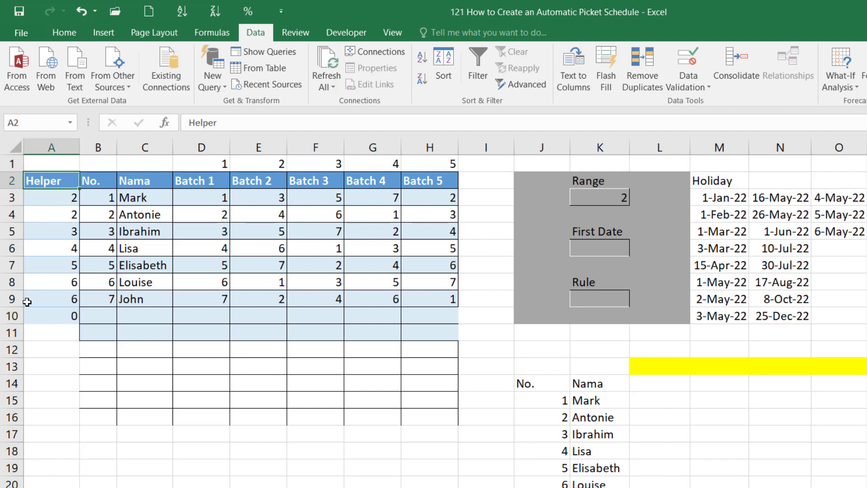
{"action": "left_click", "coordinate": [48, 315]}
{"action": "key", "text": "Delete"}
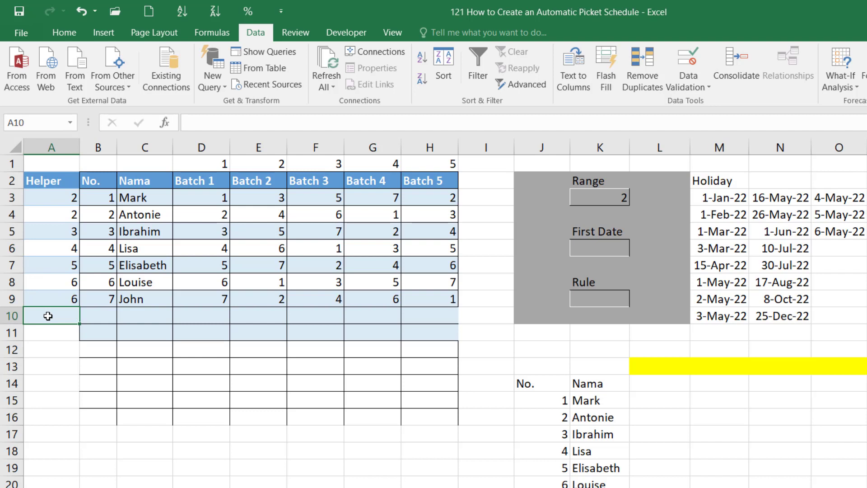
Step: Convert the range A2:H9, from the Helper to the Batch 5 column, into a table with headers
{"action": "key", "text": "Up"}
{"action": "key", "text": "ctrl+shift+Up"}
{"action": "key", "text": "ctrl+shift+Right"}
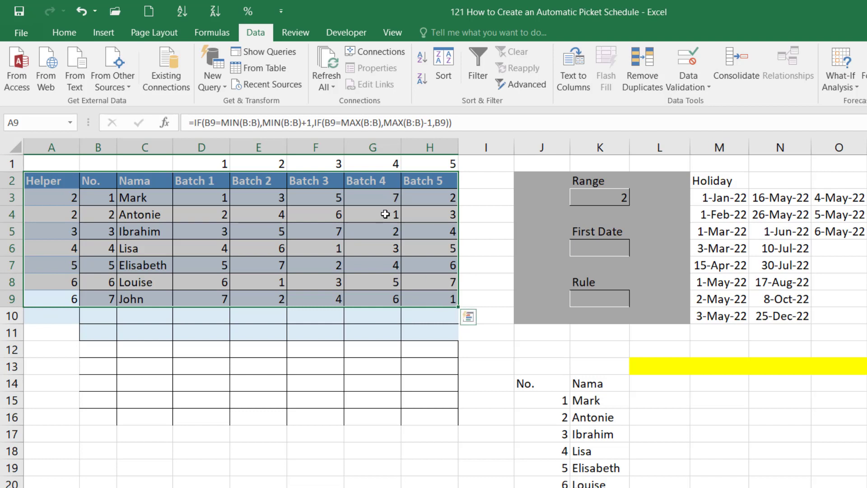
{"action": "key", "text": "ctrl+t"}
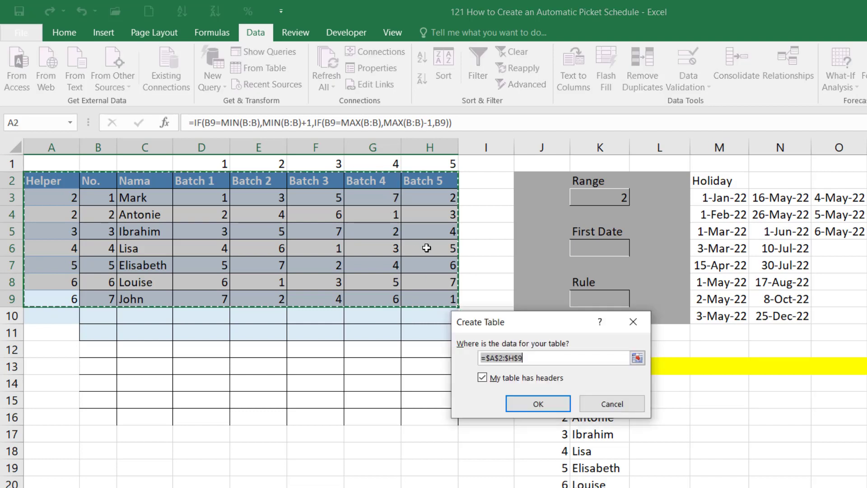
{"action": "left_click", "coordinate": [560, 409]}
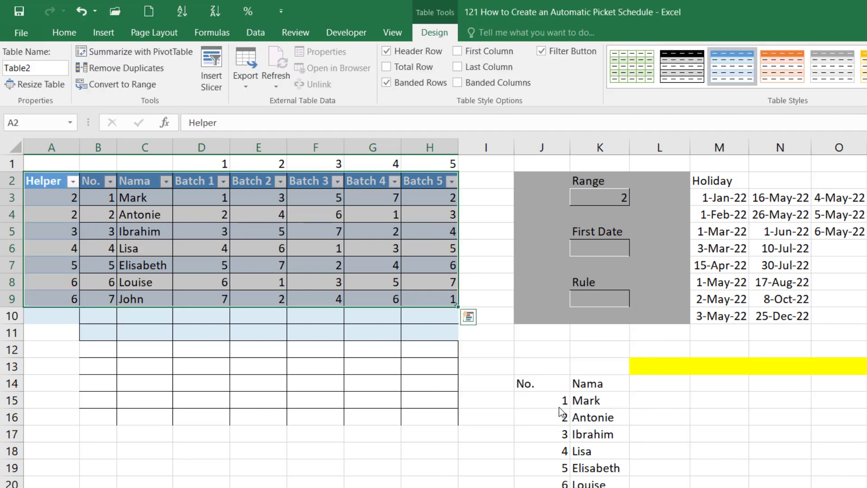
{"action": "left_click", "coordinate": [366, 378]}
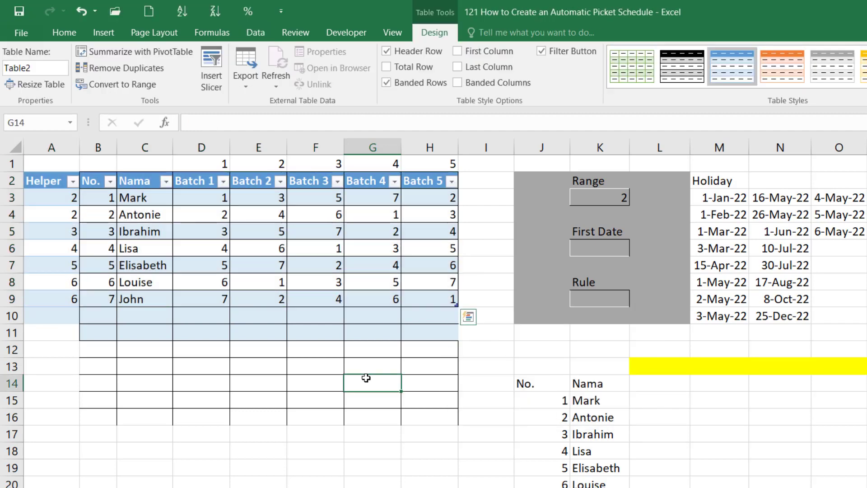
Step: Test the table's automatic expansion by adding row 10 with No. 8, a person's name and 8 as Batch 1
{"action": "left_click", "coordinate": [103, 316]}
{"action": "type", "text": "8"}
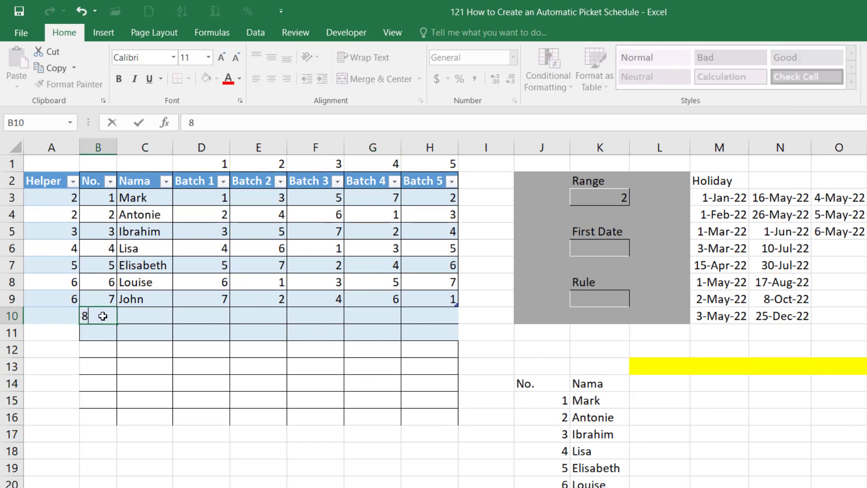
{"action": "key", "text": "Tab"}
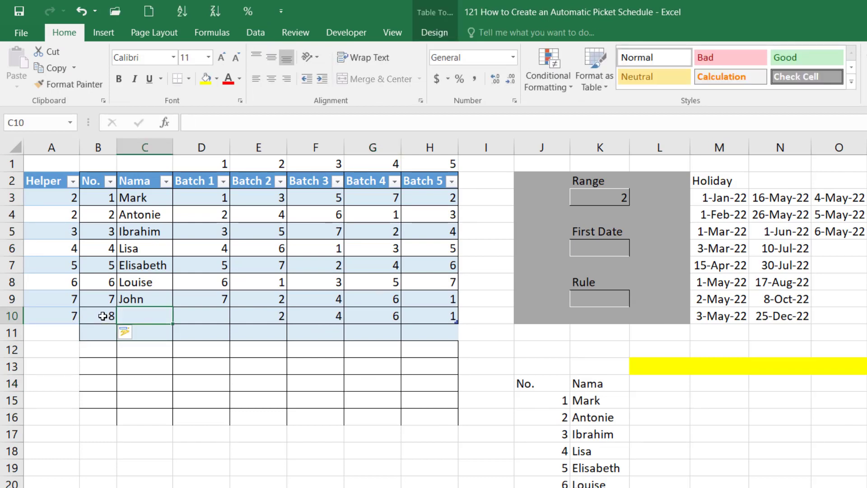
{"action": "type", "text": "Alex"}
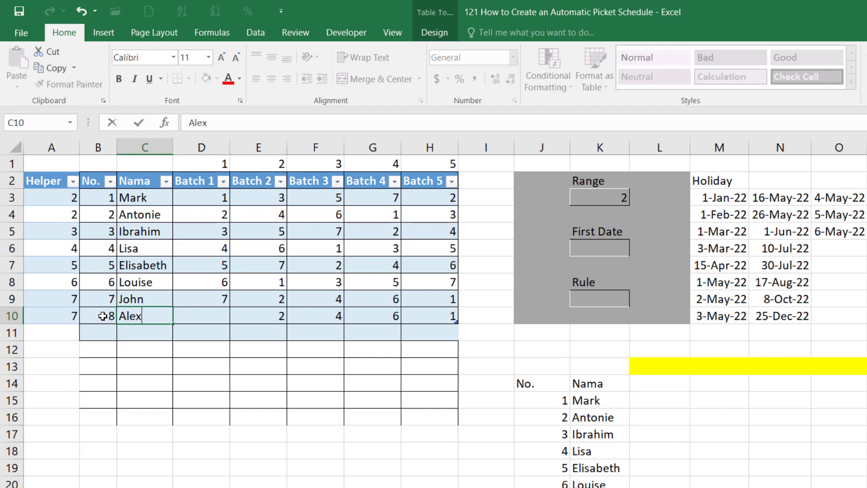
{"action": "key", "text": "Return"}
{"action": "key", "text": "Right"}
{"action": "key", "text": "Up"}
{"action": "type", "text": "8"}
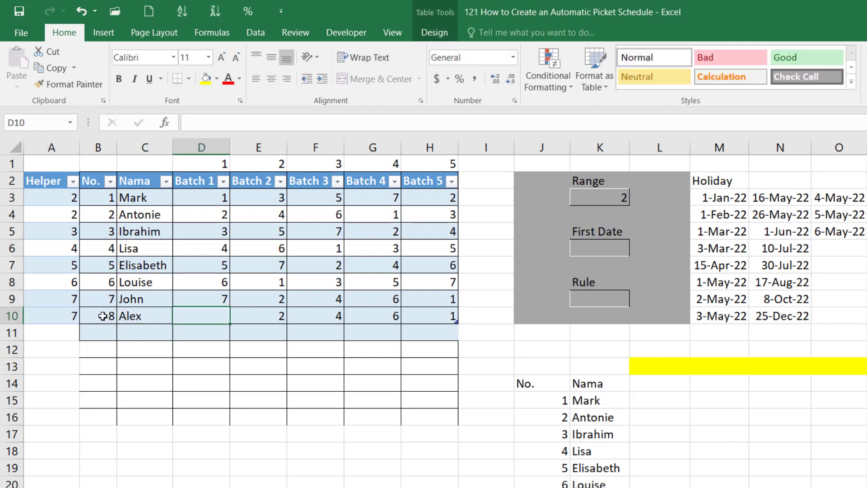
{"action": "key", "text": "Return"}
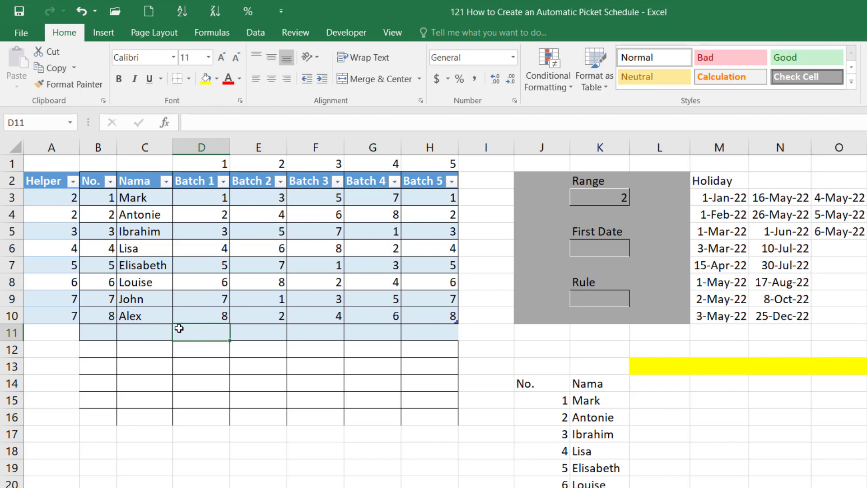
Step: Clear the test record from table row 10 and resize the table to end at row 9
{"action": "left_click", "coordinate": [95, 316]}
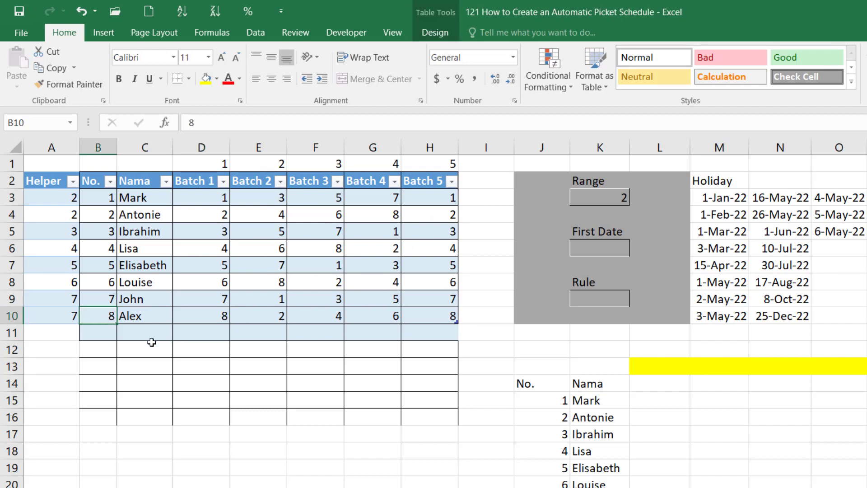
{"action": "key", "text": "Left"}
{"action": "key", "text": "shift+space"}
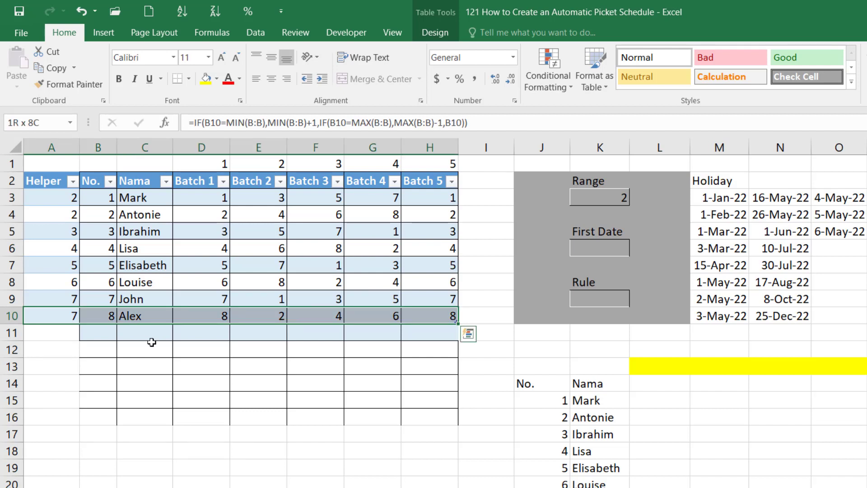
{"action": "key", "text": "Delete"}
{"action": "left_click", "coordinate": [383, 351]}
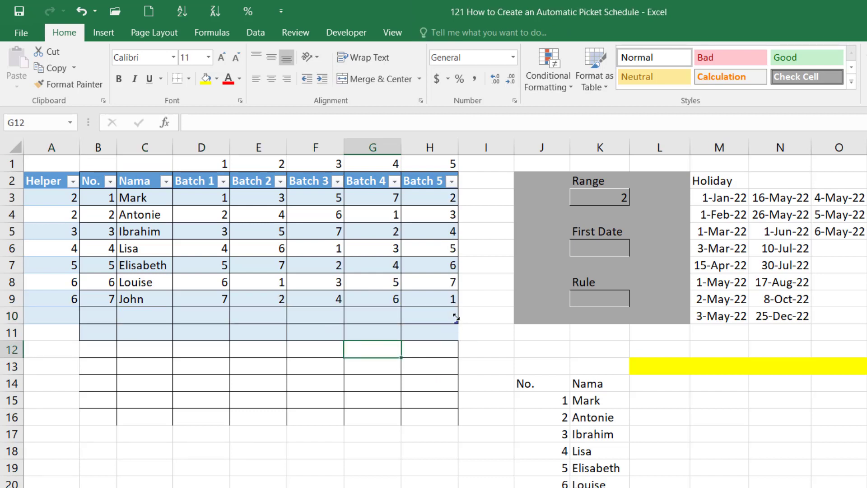
{"action": "left_click_drag", "start_coordinate": [456, 312], "coordinate": [455, 302]}
{"action": "left_click", "coordinate": [408, 360]}
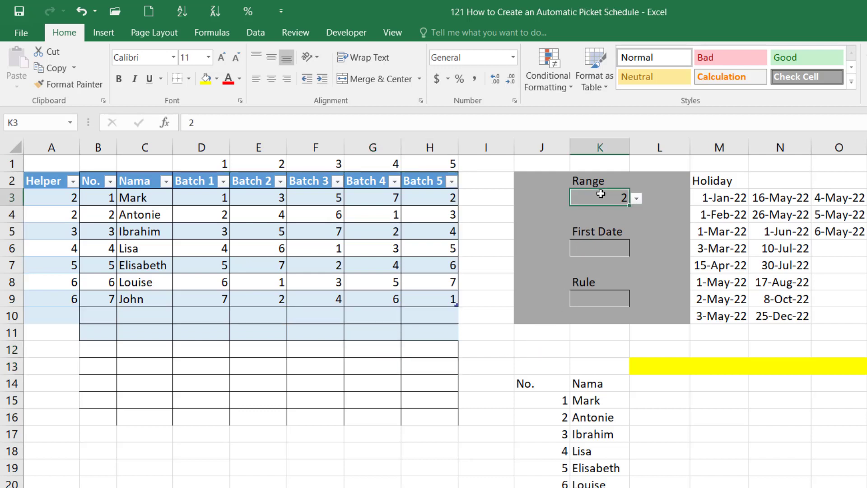
Step: Enter 1 Jul 2022 as the First Date in cell K6
{"action": "left_click", "coordinate": [617, 253]}
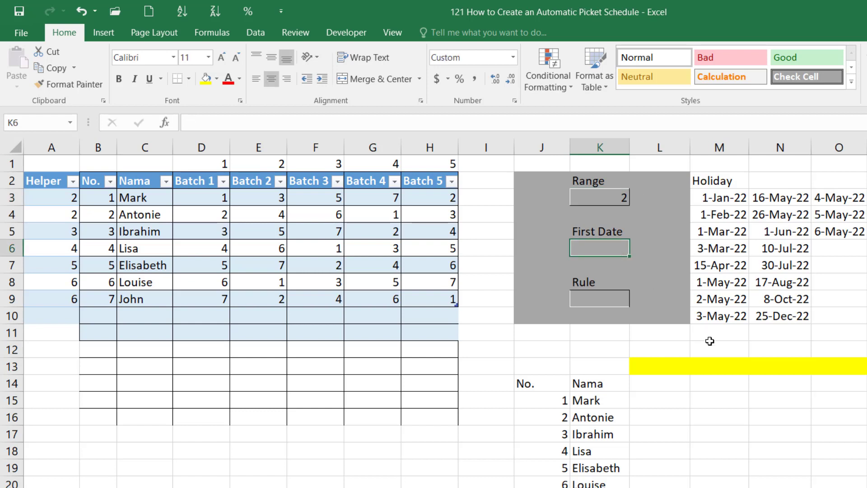
{"action": "type", "text": "1 Ju"}
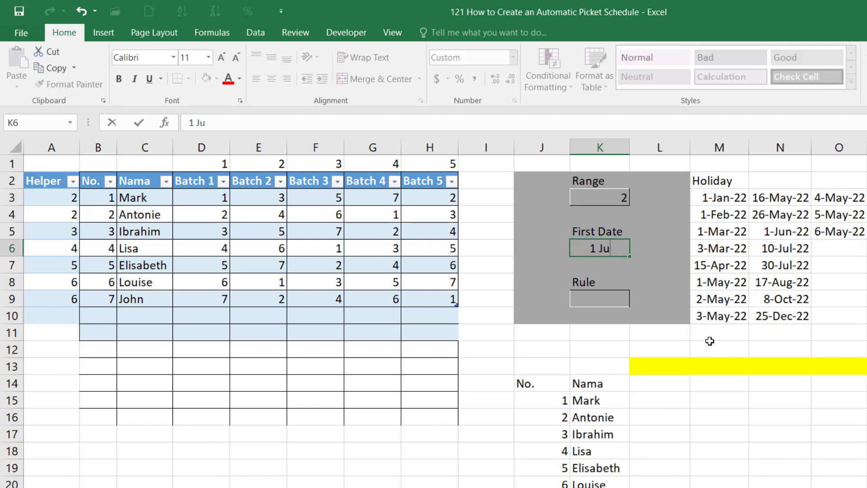
{"action": "type", "text": "l 2022"}
{"action": "key", "text": "Return"}
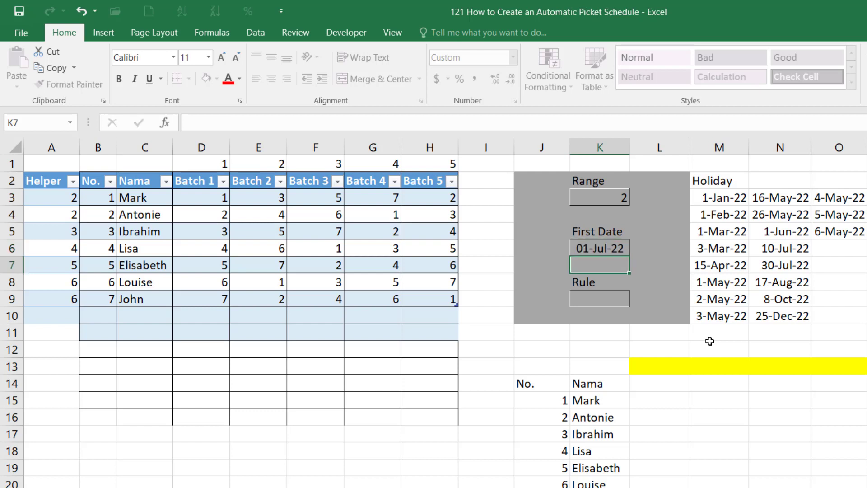
Step: Add list data validation to the Rule cell K9 with Everyday, Workday, Everyday Except Sunday and Everyday Except Friday, and review its dropdown options
{"action": "key", "text": "Down"}
{"action": "key", "text": "Down"}
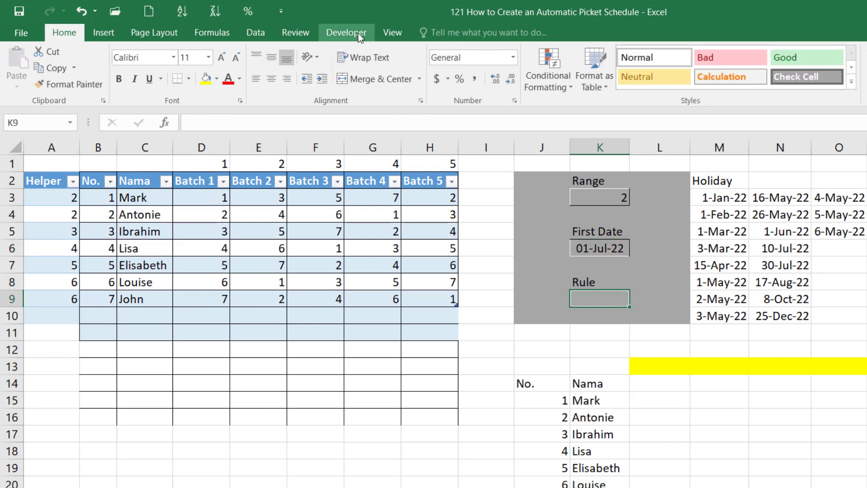
{"action": "left_click", "coordinate": [256, 32]}
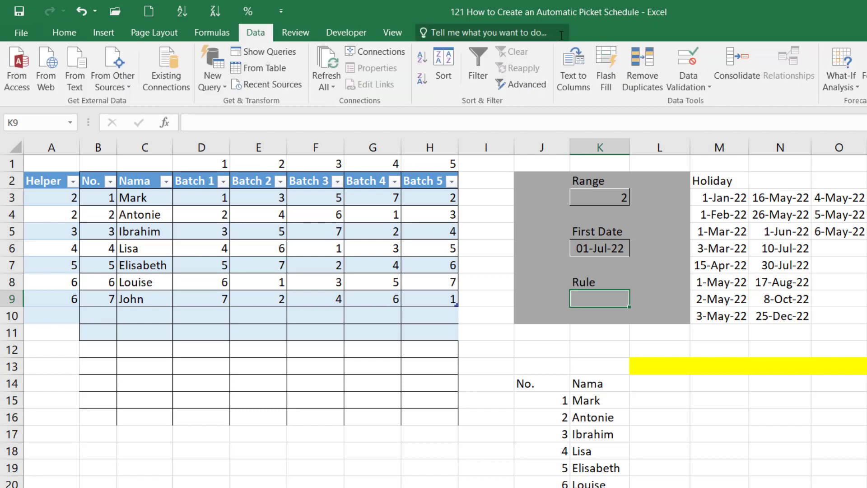
{"action": "left_click", "coordinate": [704, 62]}
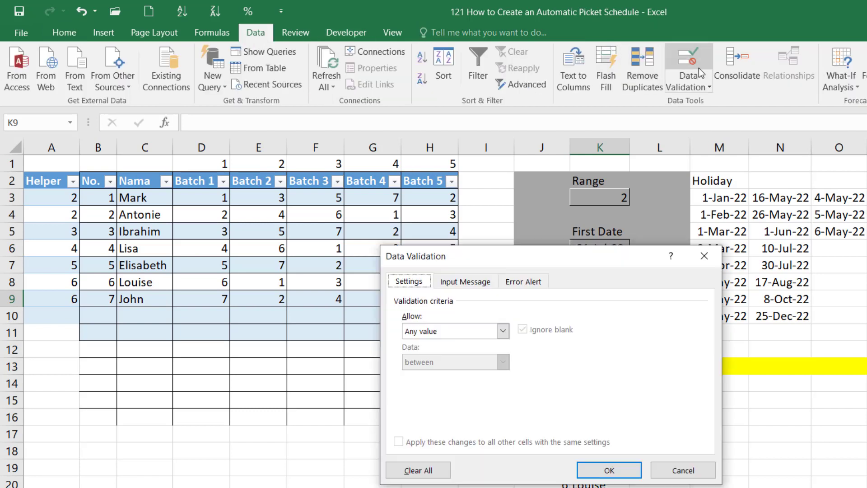
{"action": "left_click", "coordinate": [503, 330]}
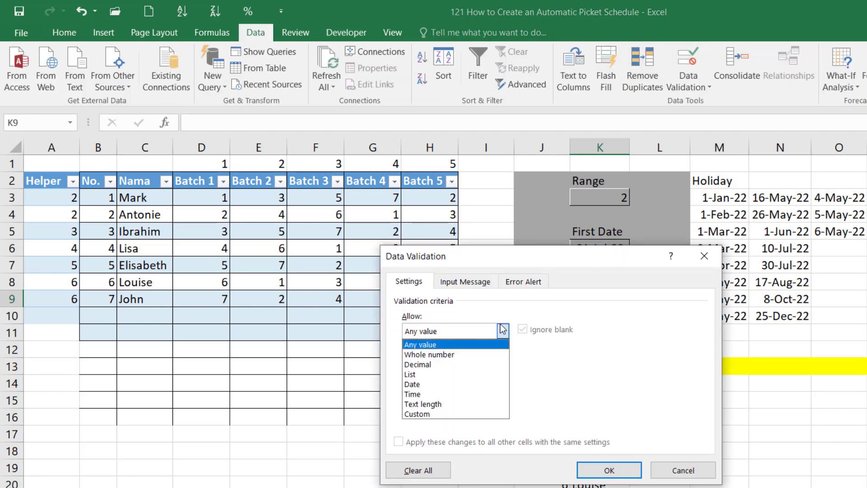
{"action": "left_click", "coordinate": [435, 373]}
{"action": "left_click", "coordinate": [472, 392]}
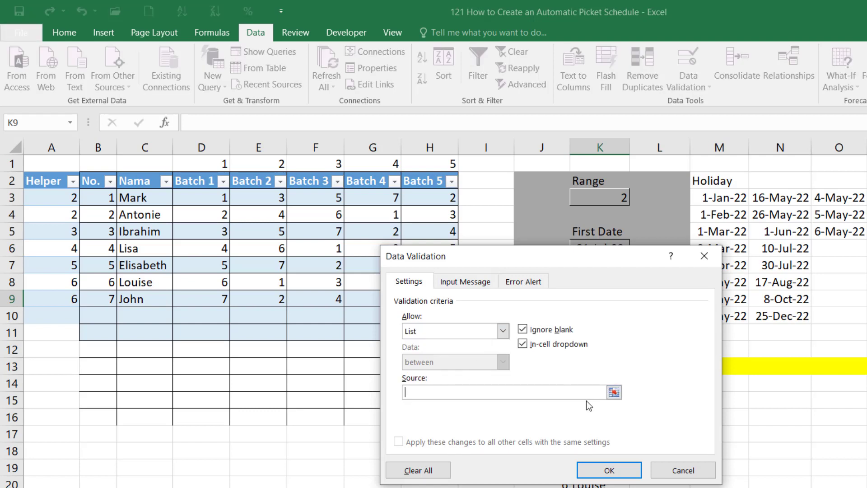
{"action": "type", "text": "Everyday,"}
{"action": "type", "text": "Workda"}
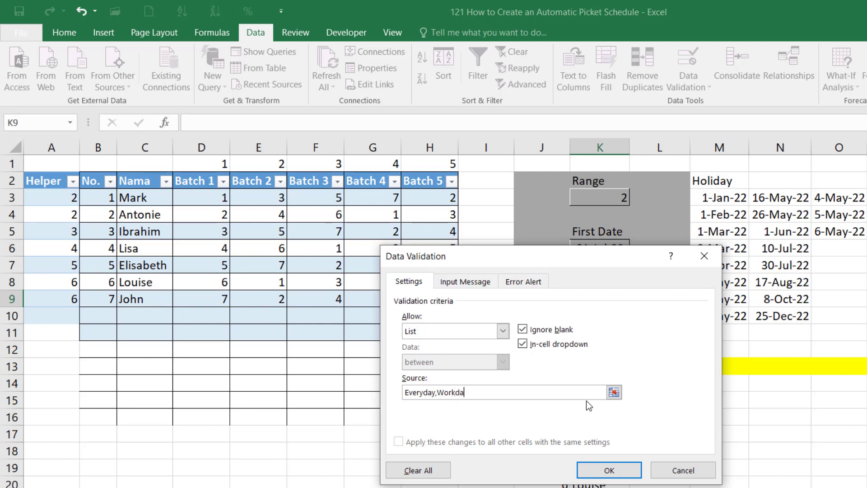
{"action": "type", "text": "y,Everyday Except Sunday,"}
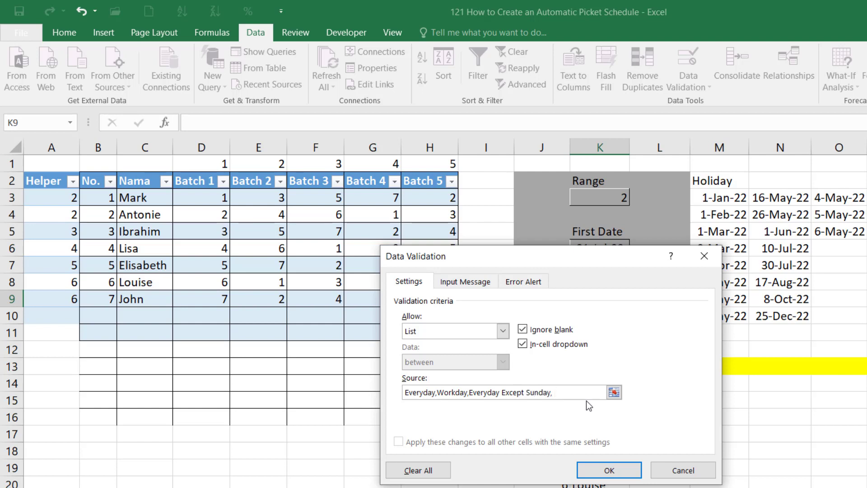
{"action": "key", "text": "BackSpace"}
{"action": "type", "text": "Everyday Except Friday"}
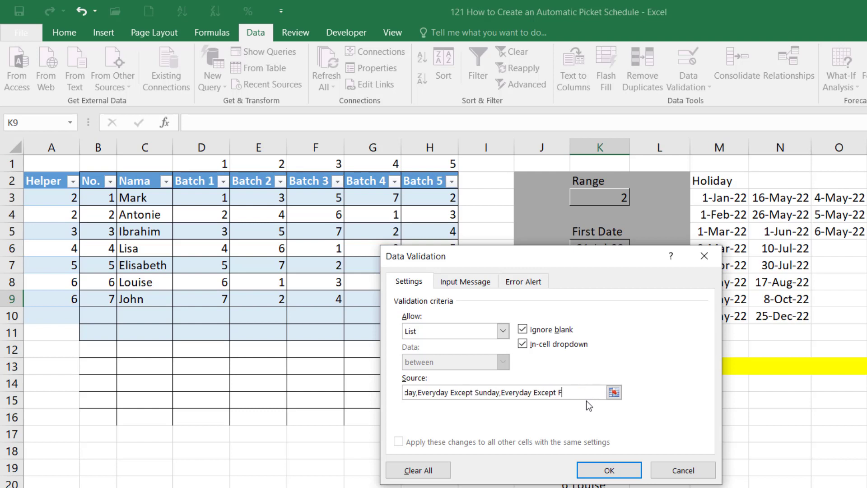
{"action": "left_click", "coordinate": [594, 478]}
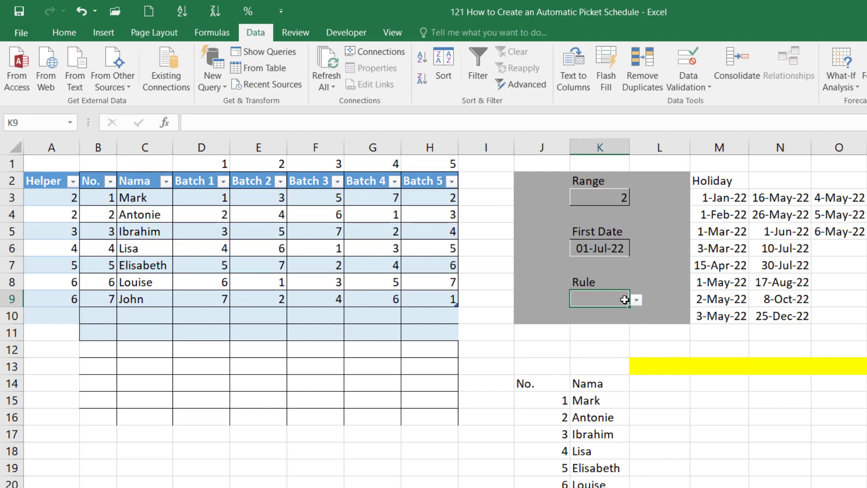
{"action": "left_click", "coordinate": [636, 300]}
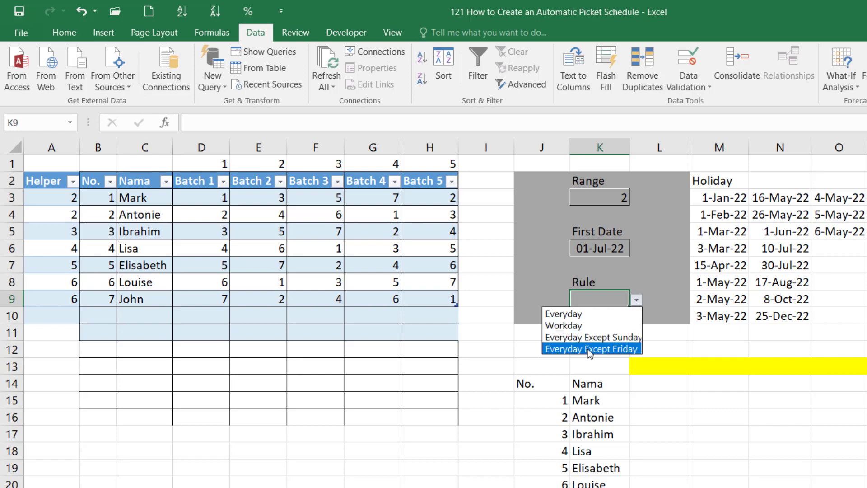
{"action": "left_click", "coordinate": [610, 373]}
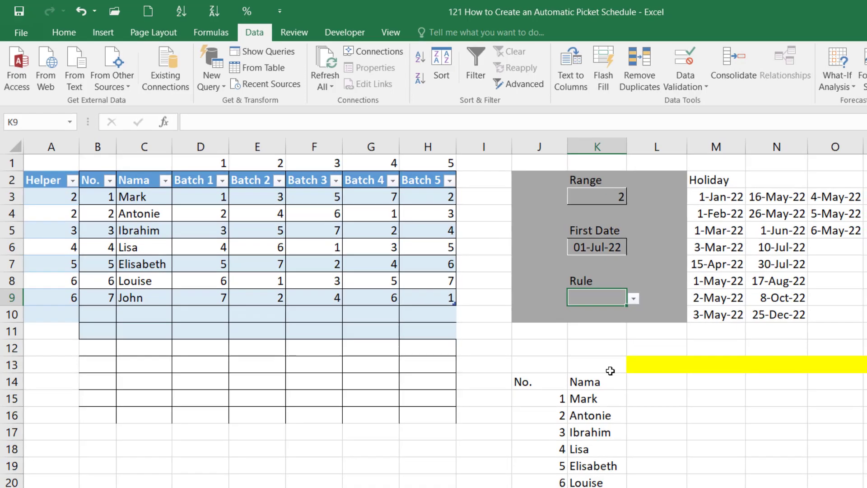
Step: Link the first schedule date in L14 to the First Date cell with =K6
{"action": "left_click", "coordinate": [634, 383]}
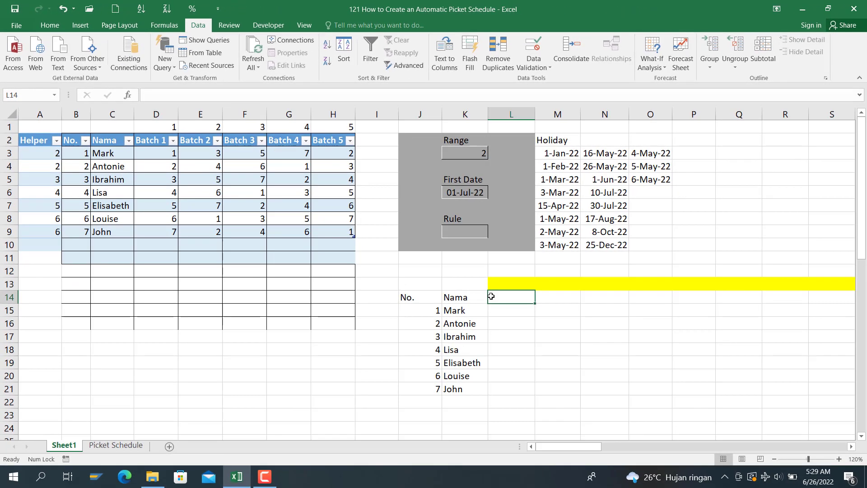
{"action": "type", "text": "="}
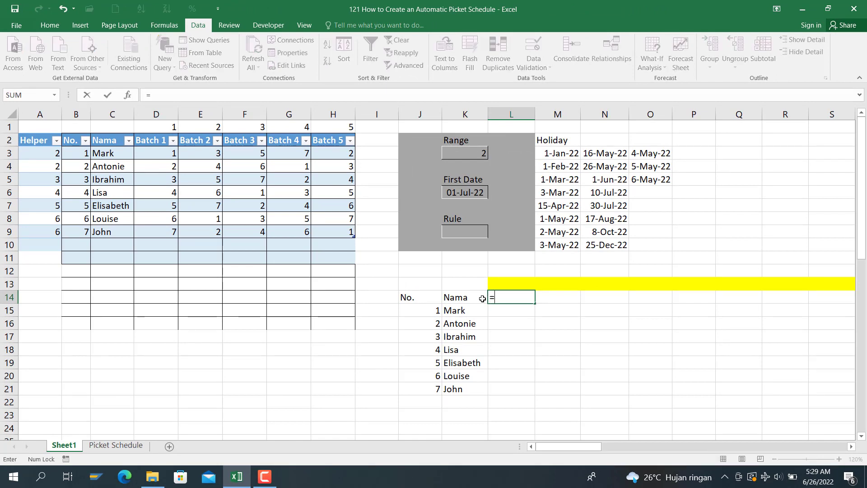
{"action": "left_click", "coordinate": [476, 193]}
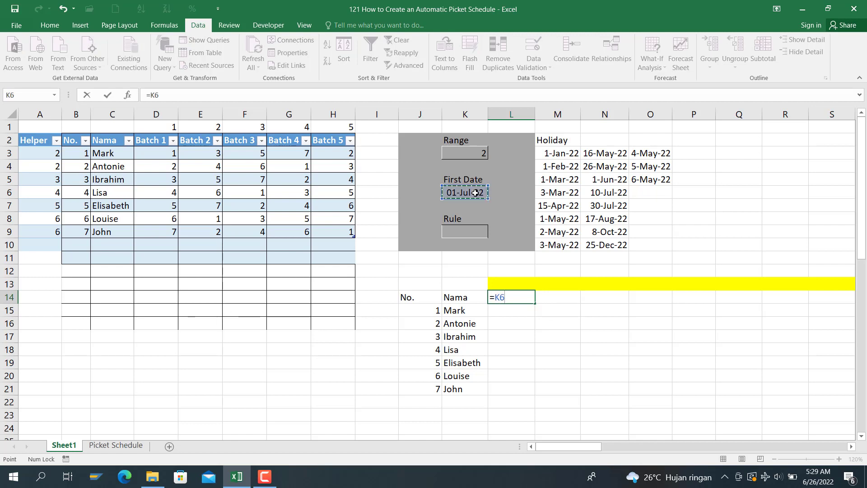
{"action": "key", "text": "Tab"}
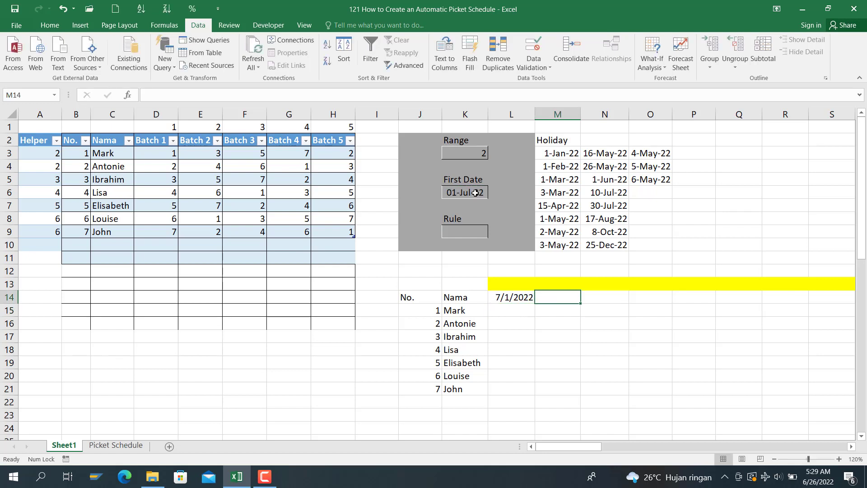
Step: Set the Rule cell K9 to Everyday
{"action": "left_click", "coordinate": [477, 231]}
{"action": "left_click", "coordinate": [494, 233]}
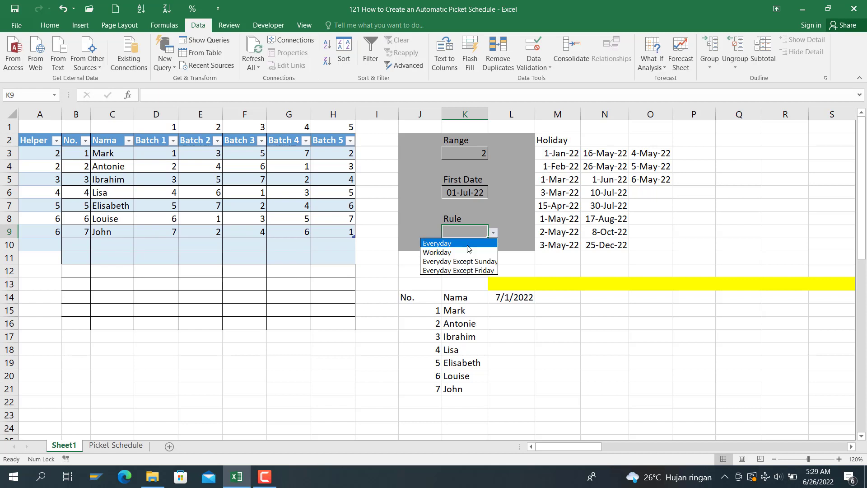
{"action": "left_click", "coordinate": [452, 244]}
{"action": "left_click", "coordinate": [552, 302]}
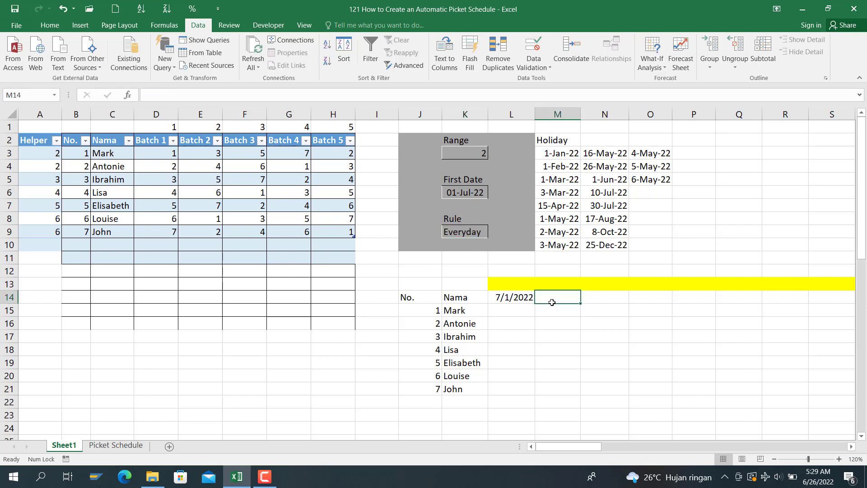
{"action": "type", "text": "=if("}
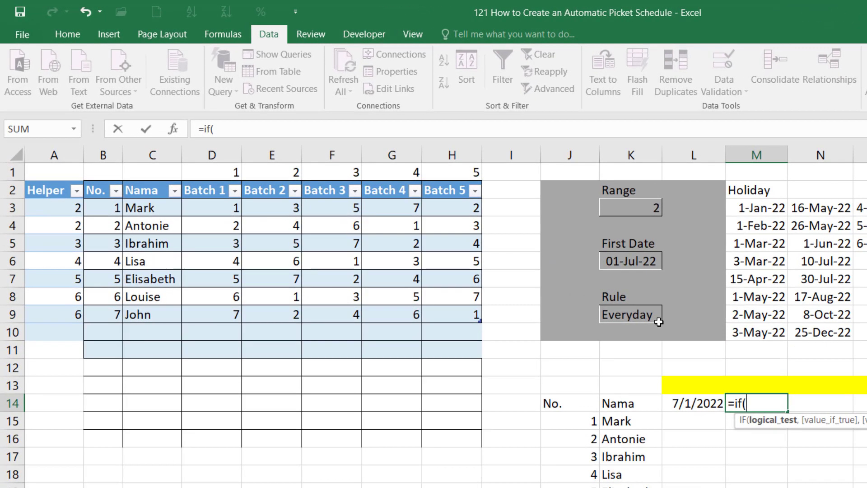
{"action": "left_click", "coordinate": [650, 318]}
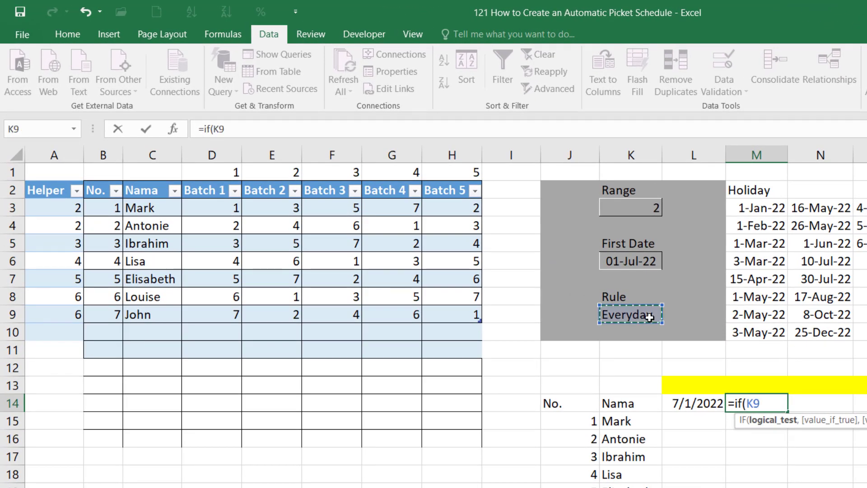
{"action": "key", "text": "F4"}
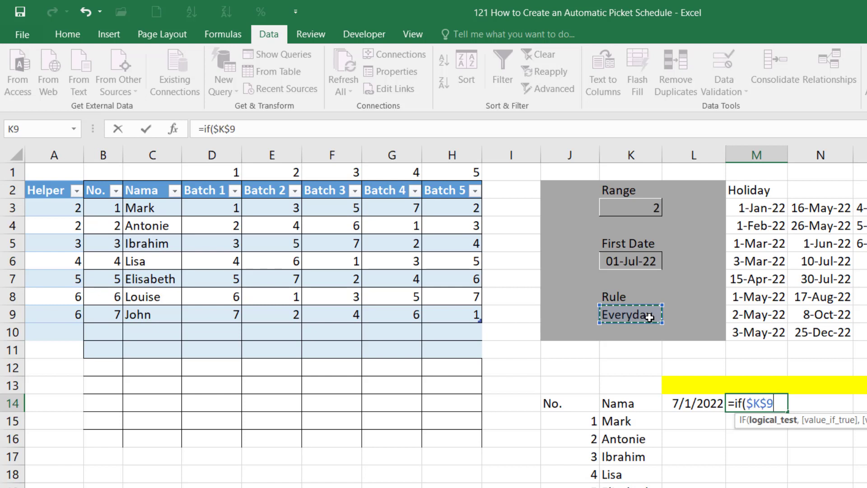
{"action": "type", "text": "=\"Ever"}
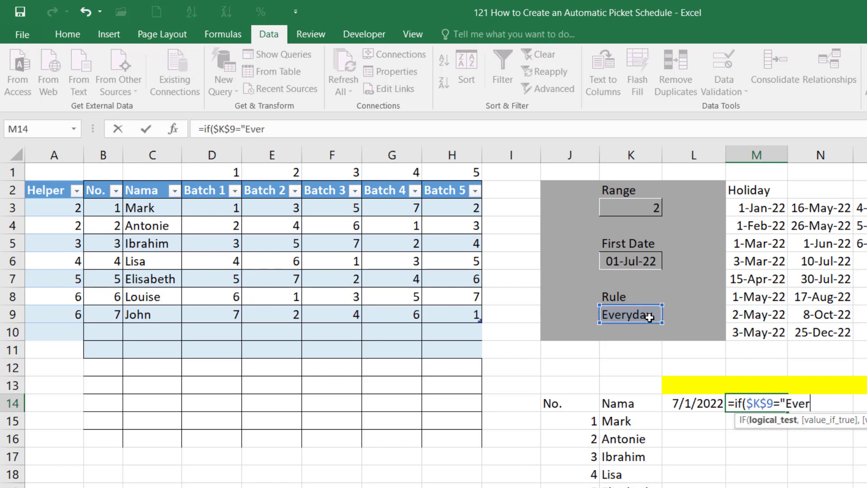
{"action": "type", "text": "yday\","}
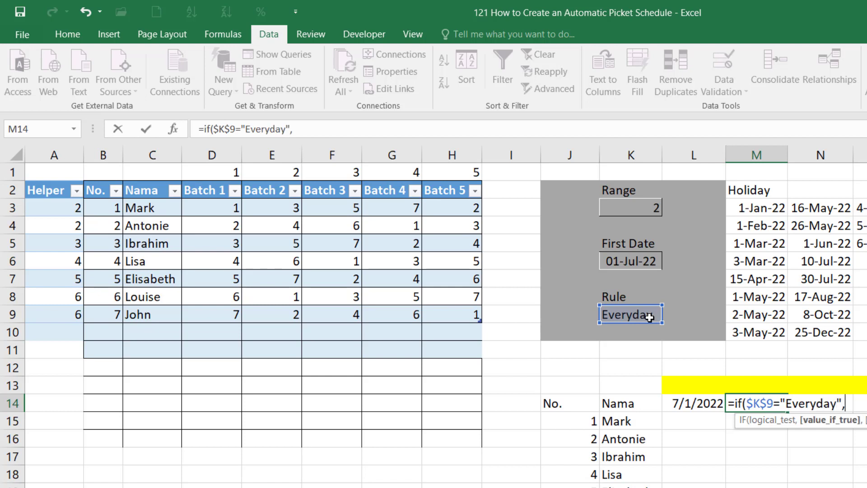
{"action": "left_click", "coordinate": [686, 404]}
{"action": "type", "text": "+"}
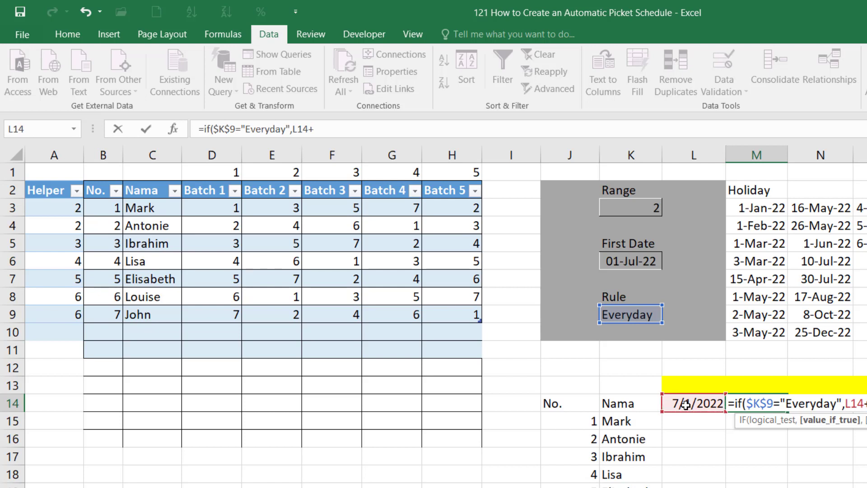
{"action": "type", "text": "1,if("}
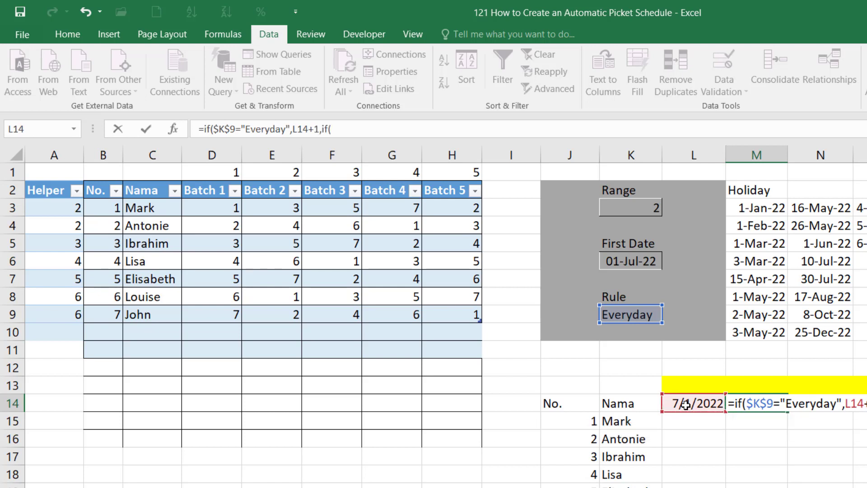
{"action": "type", "text": "k9"}
{"action": "key", "text": "F4"}
{"action": "type", "text": "=\"Workday\","}
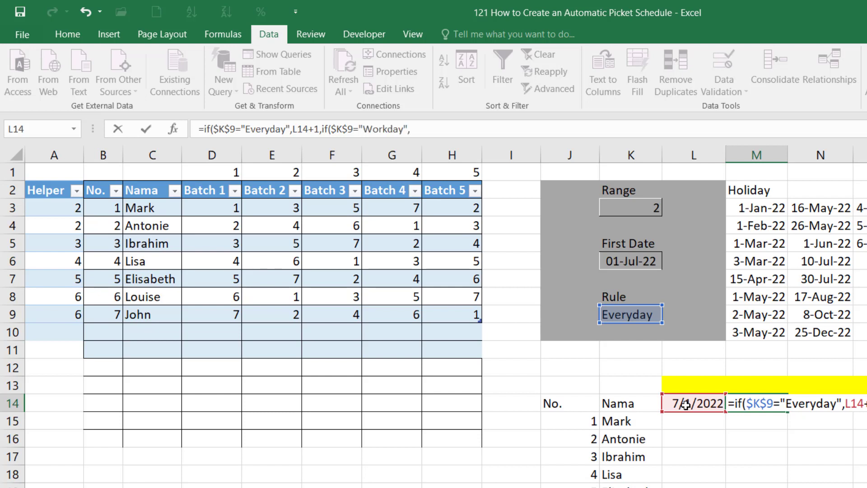
{"action": "type", "text": "wordka"}
{"action": "key", "text": "BackSpace"}
{"action": "key", "text": "BackSpace"}
{"action": "type", "text": "kday("}
{"action": "left_click", "coordinate": [685, 405]}
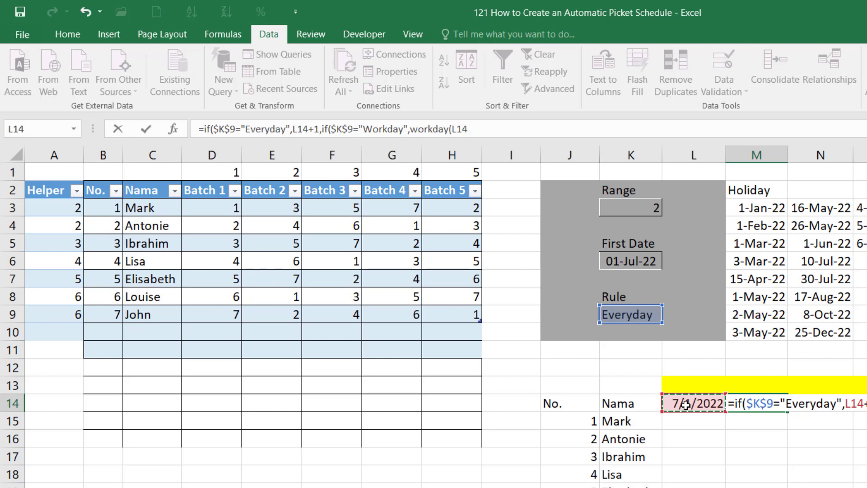
{"action": "type", "text": ",1,"}
{"action": "left_click", "coordinate": [757, 206]}
{"action": "key", "text": "shift+Down"}
{"action": "key", "text": "shift+Down"}
{"action": "key", "text": "shift+Down"}
{"action": "key", "text": "shift+Down"}
{"action": "key", "text": "shift+Down"}
{"action": "key", "text": "shift+Down"}
{"action": "key", "text": "shift+Down"}
{"action": "key", "text": "shift+Down"}
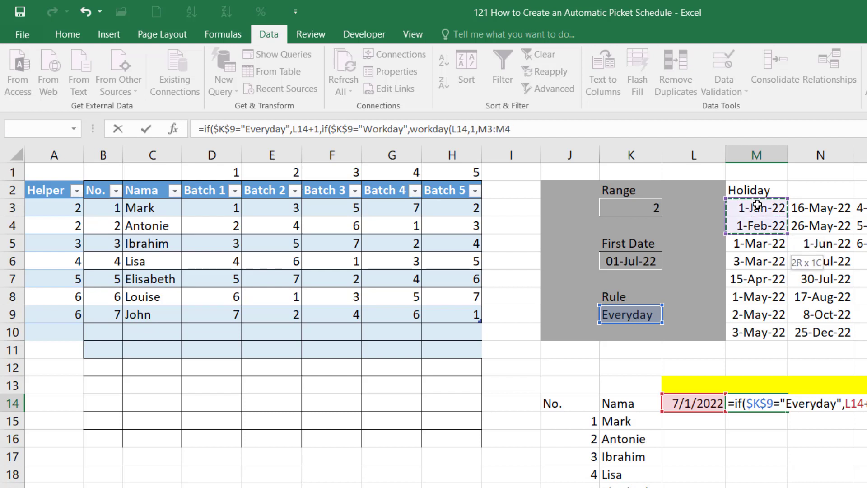
{"action": "key", "text": "shift+Right"}
{"action": "key", "text": "shift+Up"}
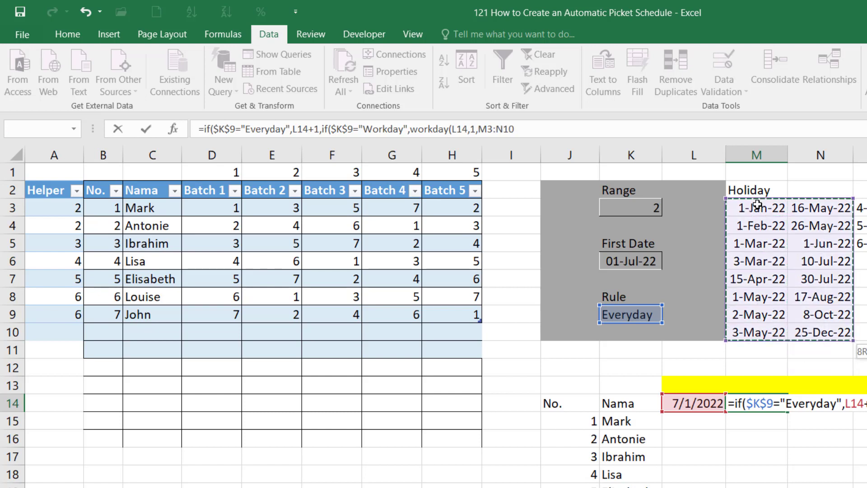
{"action": "key", "text": "shift+Right"}
{"action": "key", "text": "shift+Right"}
{"action": "key", "text": "shift+Left"}
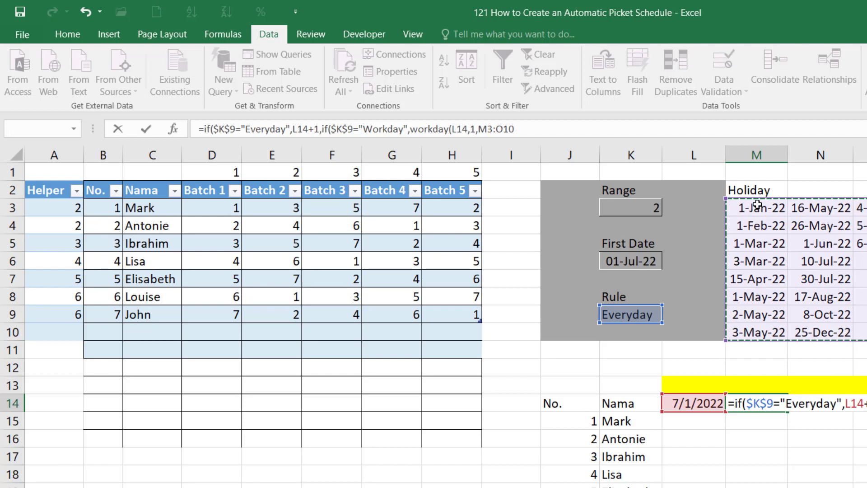
{"action": "key", "text": "Escape"}
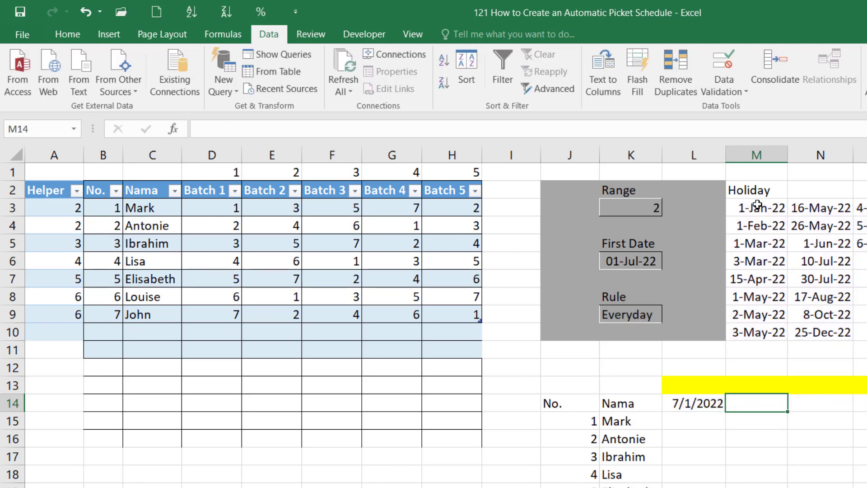
Step: Name the holiday date range M3:AT10 as Holiday
{"action": "left_click", "coordinate": [757, 204]}
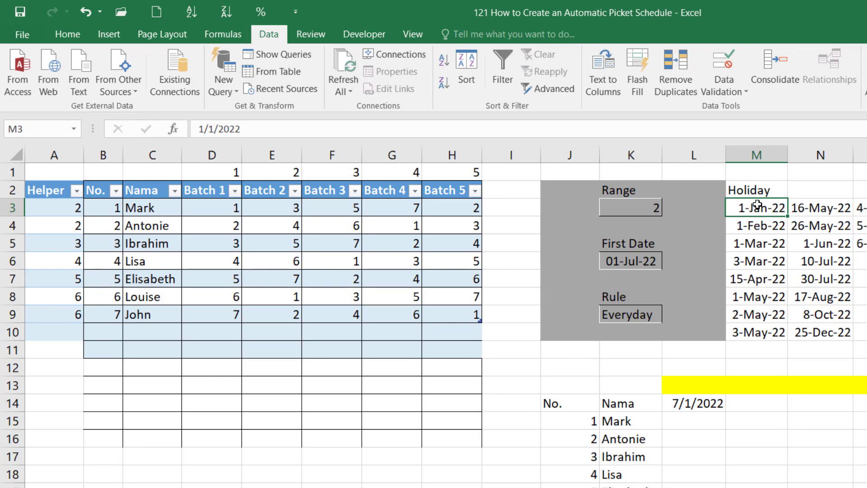
{"action": "key", "text": "shift+Down"}
{"action": "key", "text": "shift+Down"}
{"action": "key", "text": "shift+Down"}
{"action": "key", "text": "shift+Down"}
{"action": "key", "text": "shift+Down"}
{"action": "key", "text": "shift+Down"}
{"action": "key", "text": "shift+Down"}
{"action": "key", "text": "shift+Right"}
{"action": "key", "text": "shift+Right"}
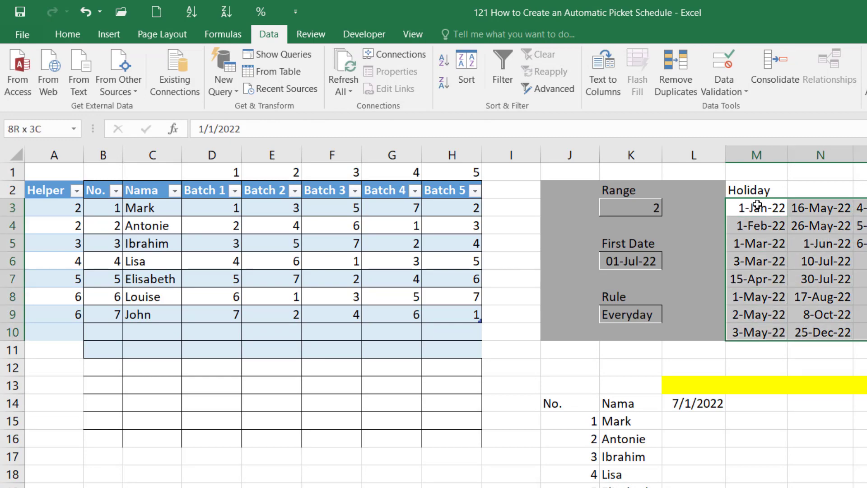
{"action": "key", "text": "shift+Right"}
{"action": "key", "text": "shift+Right"}
{"action": "key", "text": "shift+Right"}
{"action": "key", "text": "shift+Right"}
{"action": "key", "text": "shift+Right"}
{"action": "key", "text": "shift+Right"}
{"action": "key", "text": "shift+Right"}
{"action": "key", "text": "shift+Right"}
{"action": "key", "text": "shift+Right"}
{"action": "key", "text": "shift+Right"}
{"action": "key", "text": "shift+Right"}
{"action": "key", "text": "shift+Right"}
{"action": "key", "text": "shift+Right"}
{"action": "key", "text": "shift+Right"}
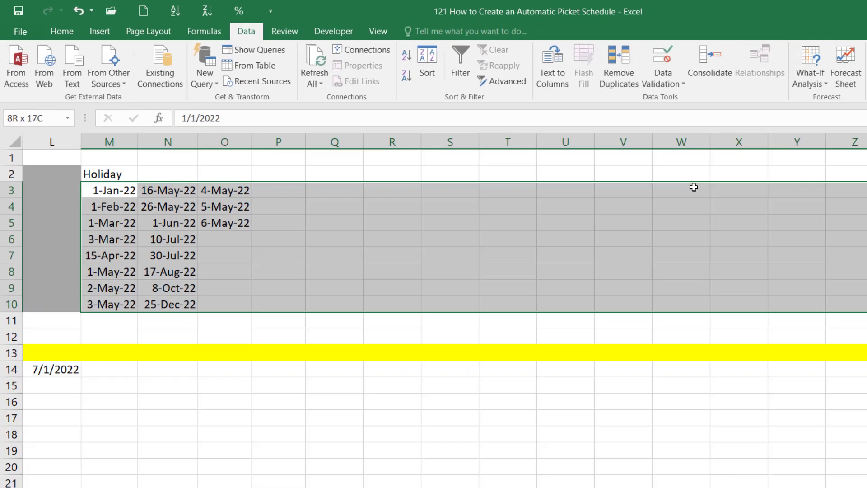
{"action": "key", "text": "shift+Right"}
{"action": "key", "text": "shift+Right"}
{"action": "key", "text": "shift+Right"}
{"action": "key", "text": "shift+Right"}
{"action": "key", "text": "shift+Right"}
{"action": "key", "text": "shift+Right"}
{"action": "key", "text": "shift+Right"}
{"action": "key", "text": "shift+Right"}
{"action": "key", "text": "shift+Right"}
{"action": "key", "text": "shift+Right"}
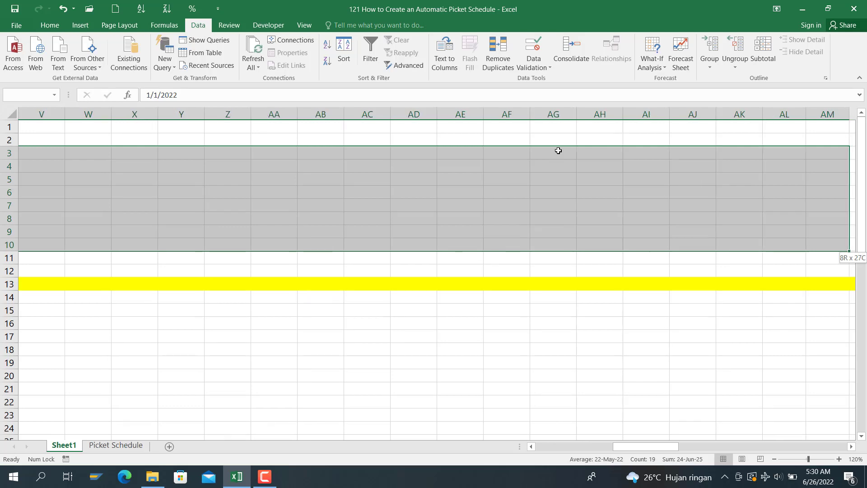
{"action": "key", "text": "shift+Right"}
{"action": "key", "text": "shift+Right"}
{"action": "key", "text": "shift+Right"}
{"action": "key", "text": "shift+Right"}
{"action": "key", "text": "shift+Right"}
{"action": "key", "text": "shift+Right"}
{"action": "key", "text": "shift+Right"}
{"action": "key", "text": "shift+Right"}
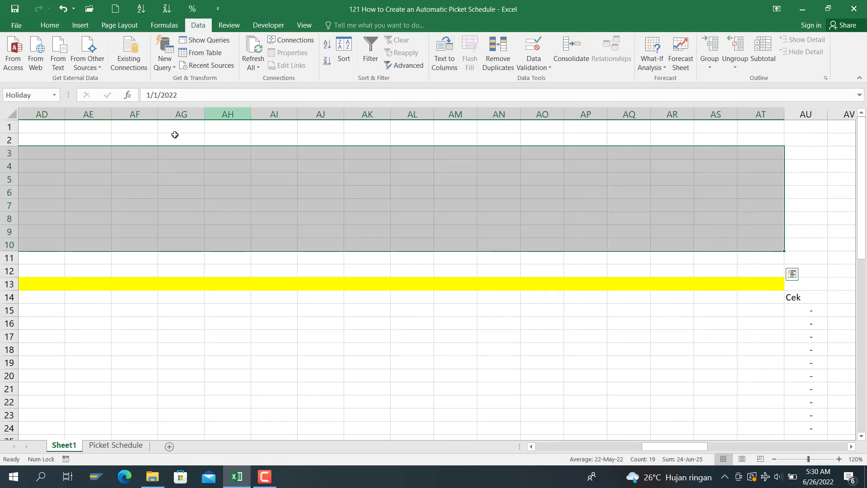
{"action": "left_click", "coordinate": [35, 99]}
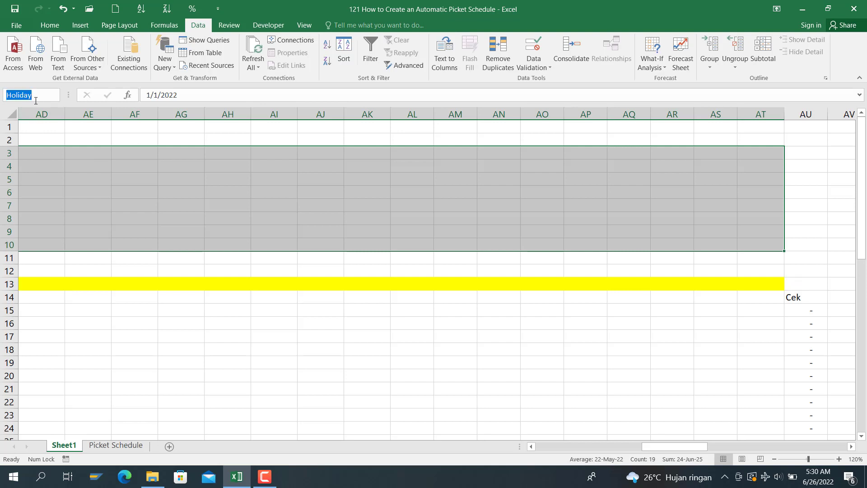
{"action": "type", "text": "Holiday"}
{"action": "key", "text": "Return"}
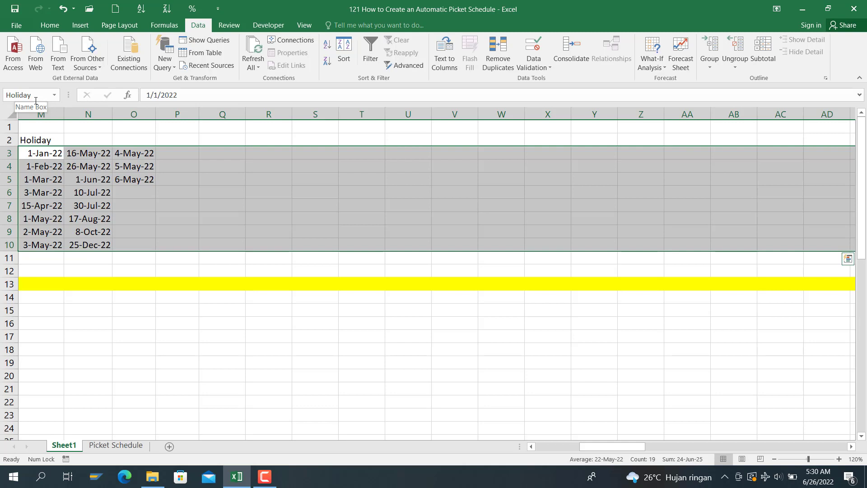
Step: Begin the next-date formula in M14 with an IF that returns L14+1 when $K$9 equals "Everyday"
{"action": "left_click", "coordinate": [132, 220]}
{"action": "key", "text": "Left"}
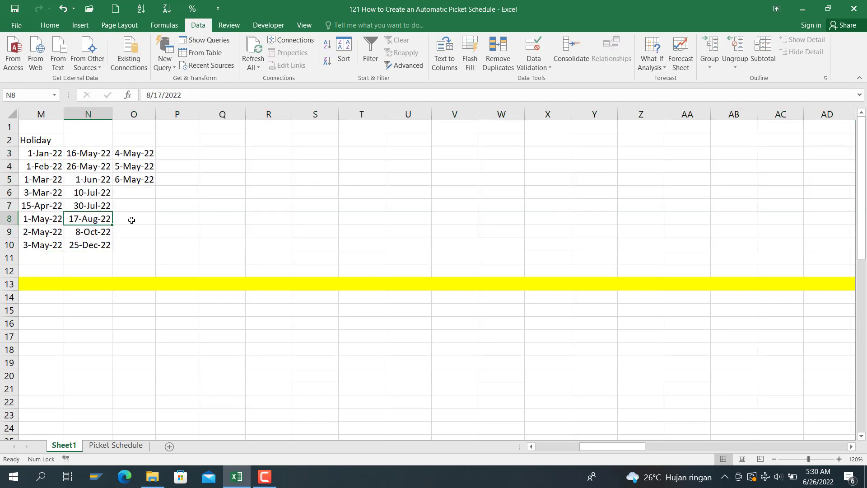
{"action": "key", "text": "Left"}
{"action": "key", "text": "Left"}
{"action": "key", "text": "Left"}
{"action": "key", "text": "Left"}
{"action": "key", "text": "Left"}
{"action": "key", "text": "Left"}
{"action": "key", "text": "Left"}
{"action": "key", "text": "Left"}
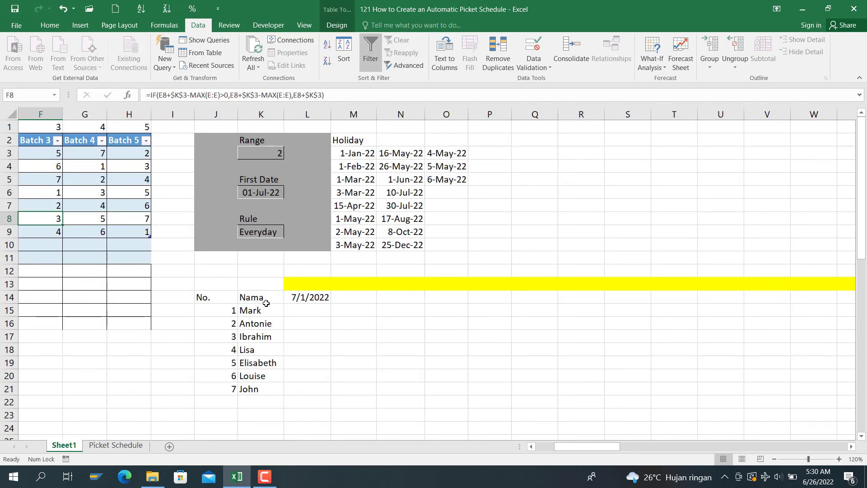
{"action": "left_click", "coordinate": [345, 296]}
{"action": "type", "text": "="}
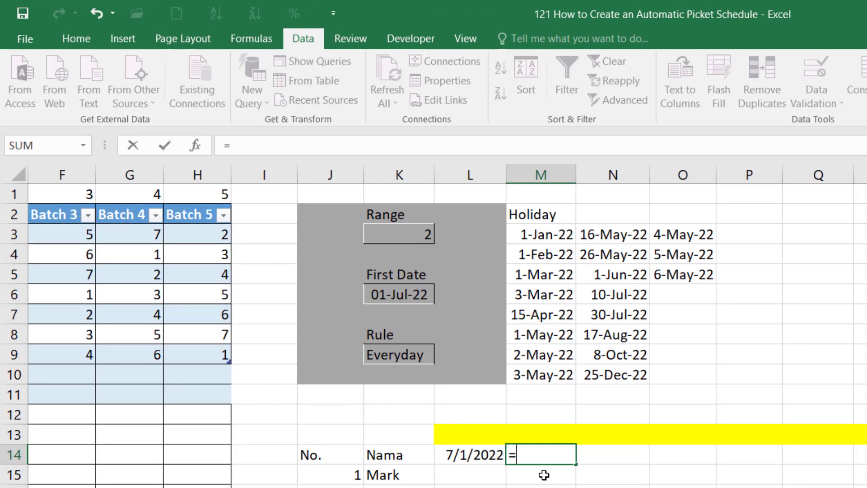
{"action": "type", "text": "if("}
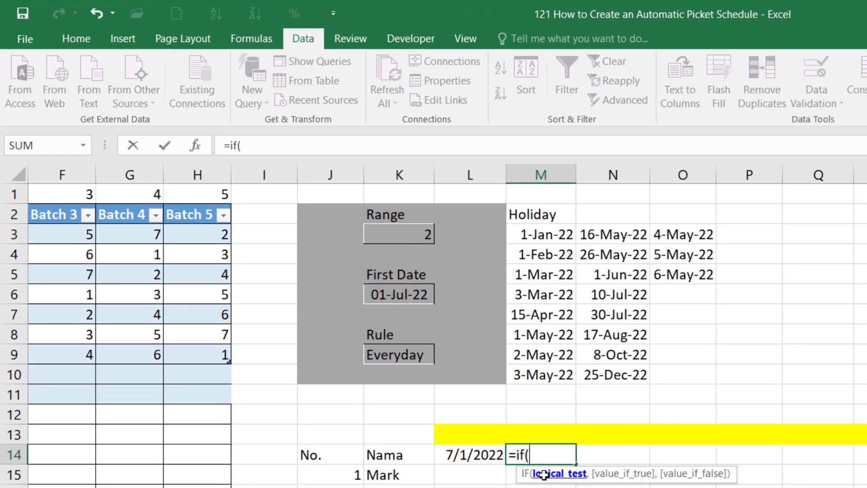
{"action": "left_click", "coordinate": [415, 351]}
{"action": "key", "text": "F4"}
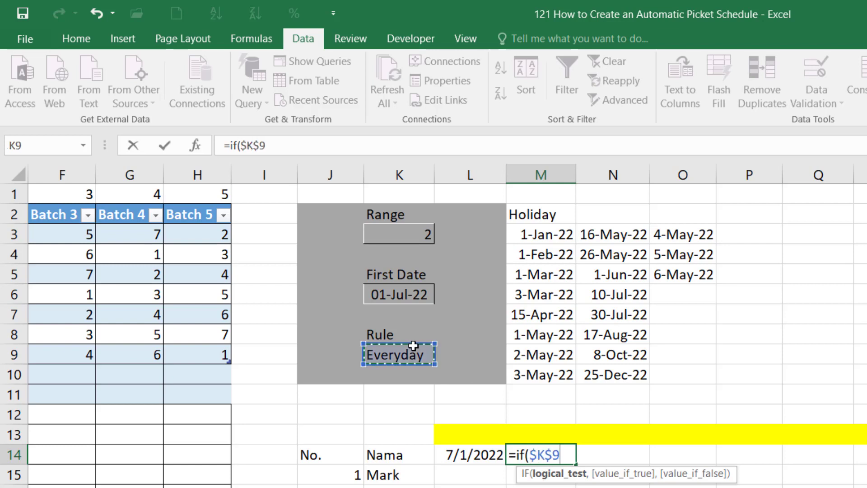
{"action": "type", "text": "=E"}
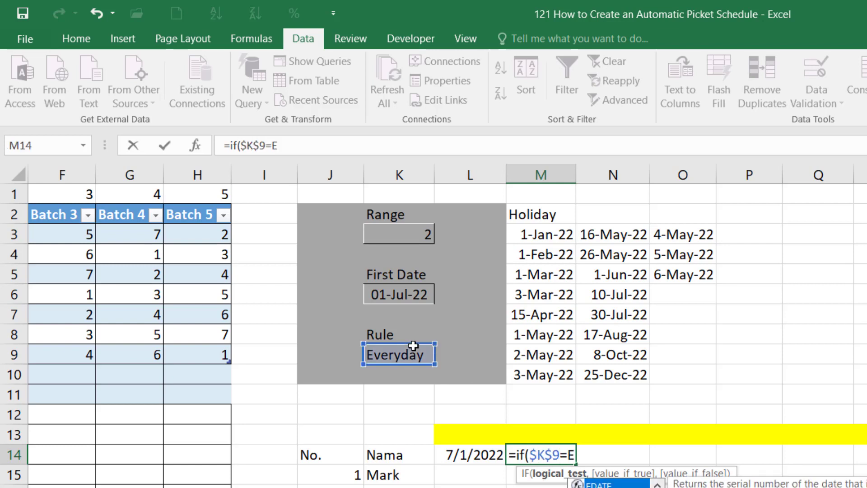
{"action": "key", "text": "BackSpace"}
{"action": "type", "text": "\"Eve"}
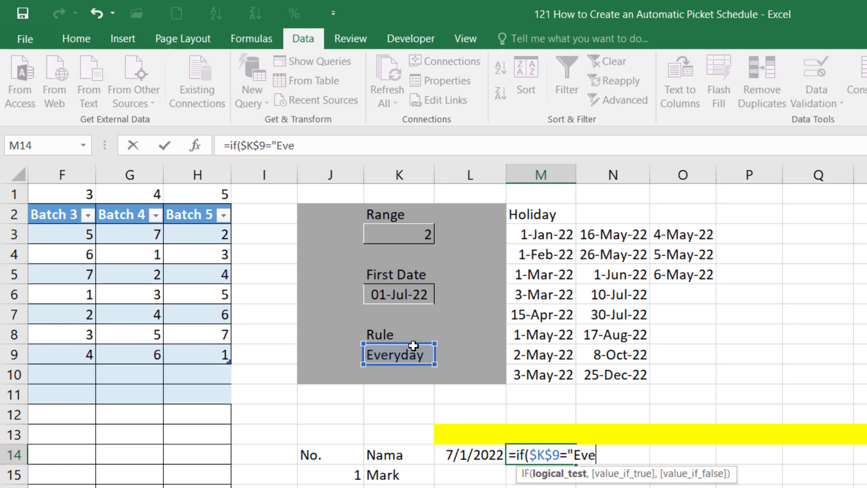
{"action": "type", "text": "ryday\","}
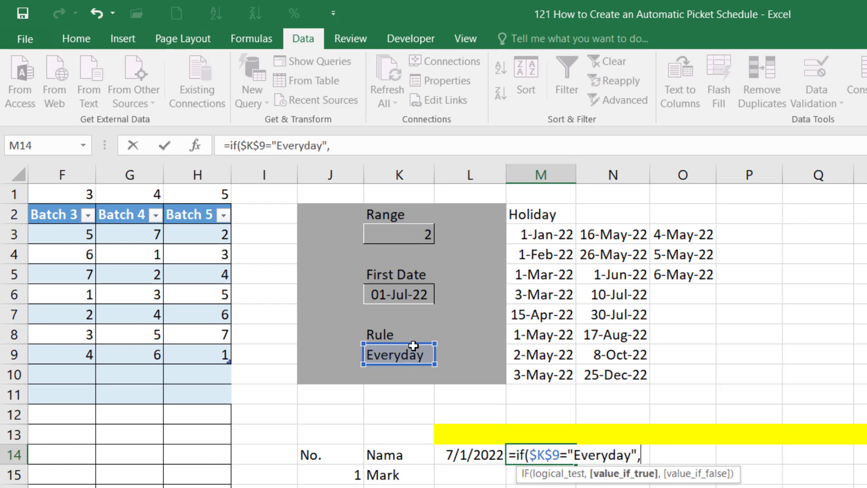
{"action": "left_click", "coordinate": [459, 458]}
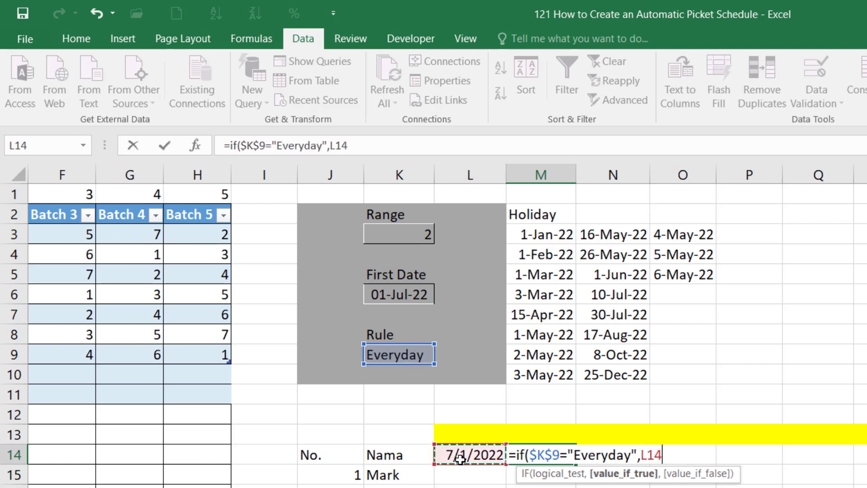
{"action": "type", "text": "+1,"}
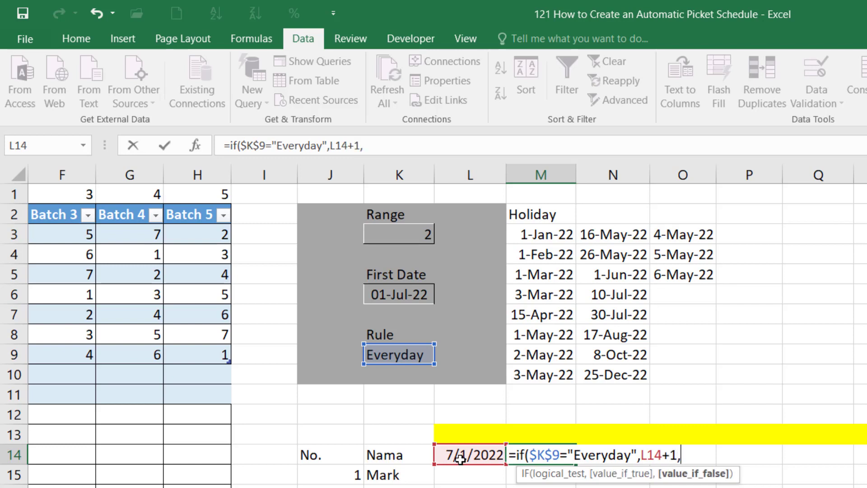
Step: Extend the M14 formula with a nested IF that returns workday(L14,1,Holiday) when $K$9 equals "Workday"
{"action": "type", "text": "if($"}
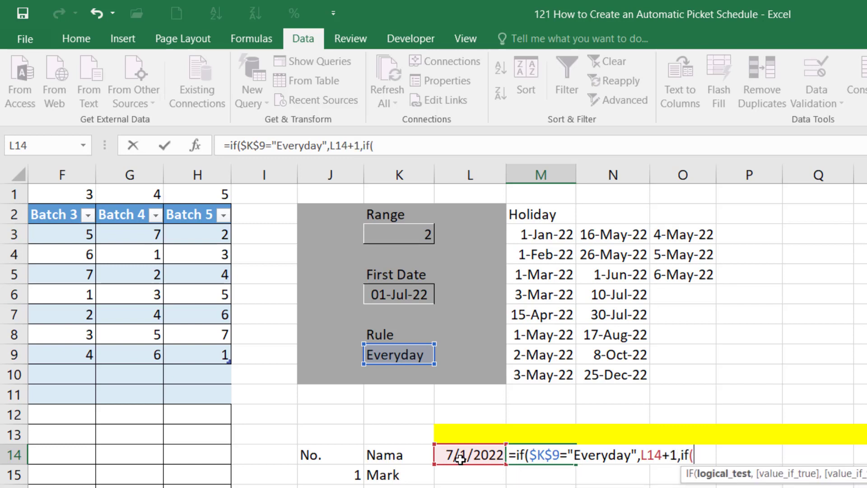
{"action": "type", "text": "K$9"}
{"action": "key", "text": "F4"}
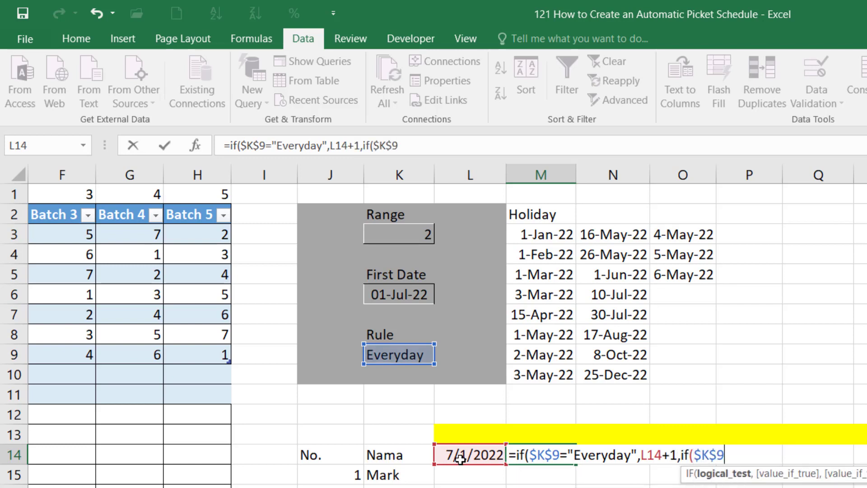
{"action": "type", "text": "=\"Workday("}
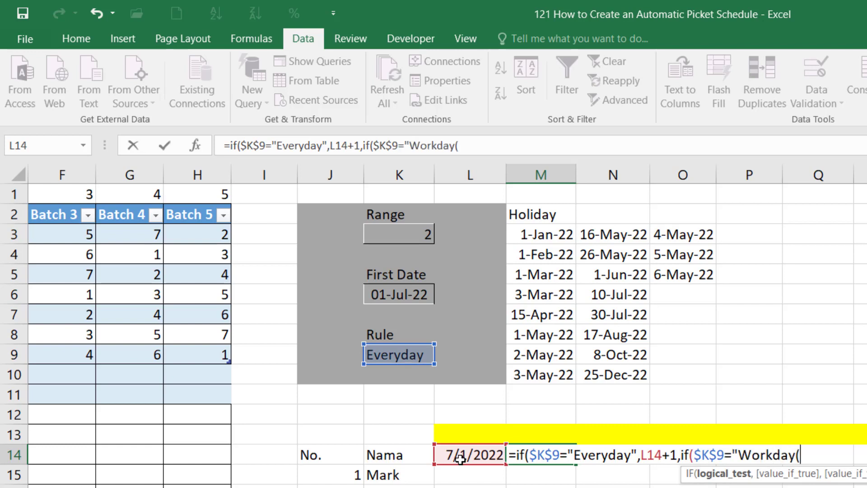
{"action": "key", "text": "BackSpace"}
{"action": "type", "text": "\","}
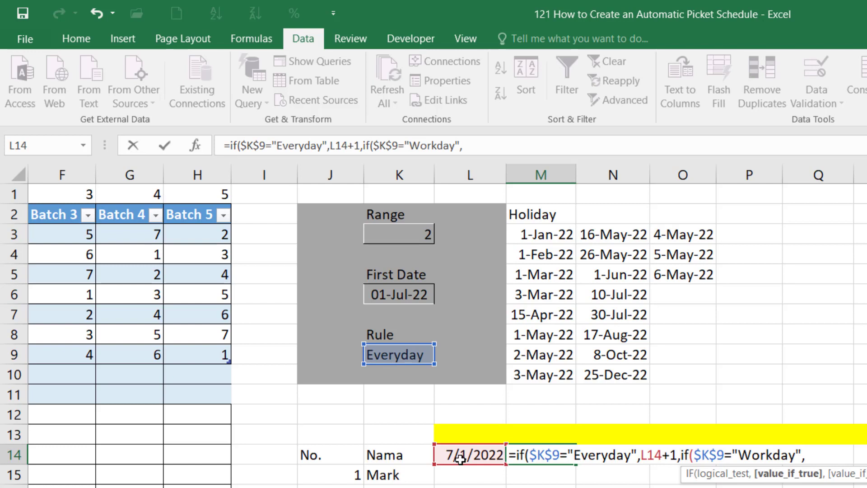
{"action": "type", "text": "workday("}
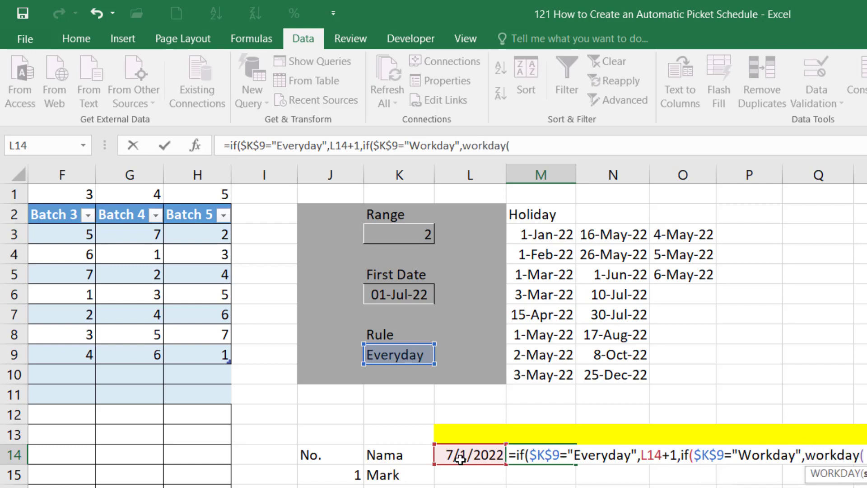
{"action": "left_click", "coordinate": [460, 459]}
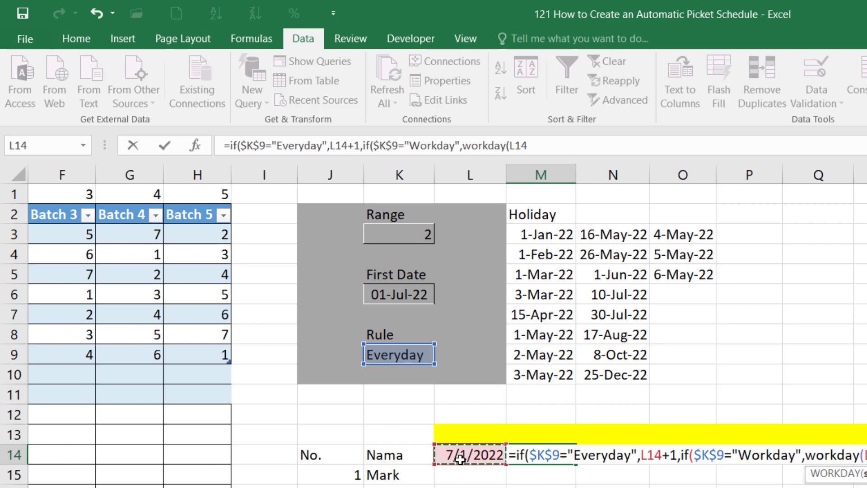
{"action": "type", "text": ","}
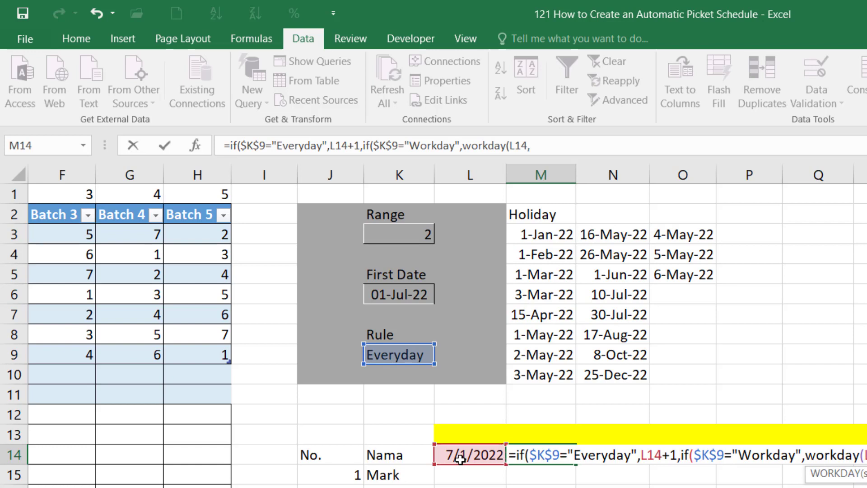
{"action": "type", "text": "1,Holiday)"}
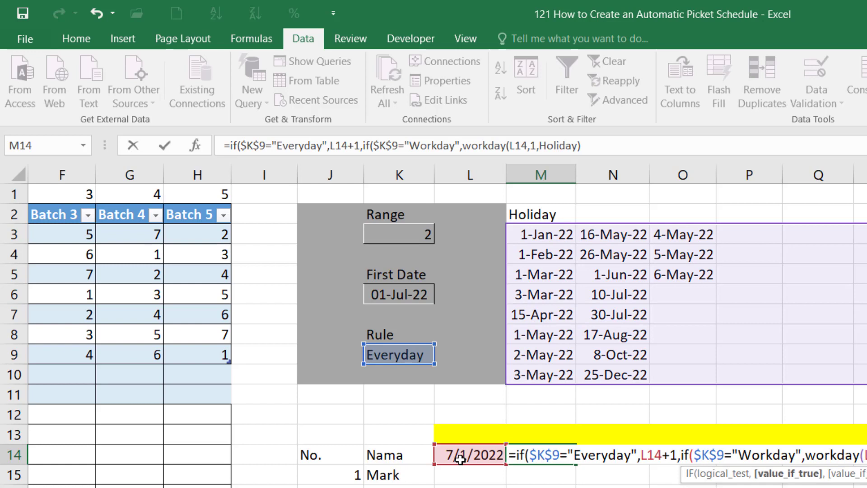
Step: Nest a third IF in the M14 formula that tests whether $K$9 equals "Everyday Except Sunday"
{"action": "type", "text": ",if(K"}
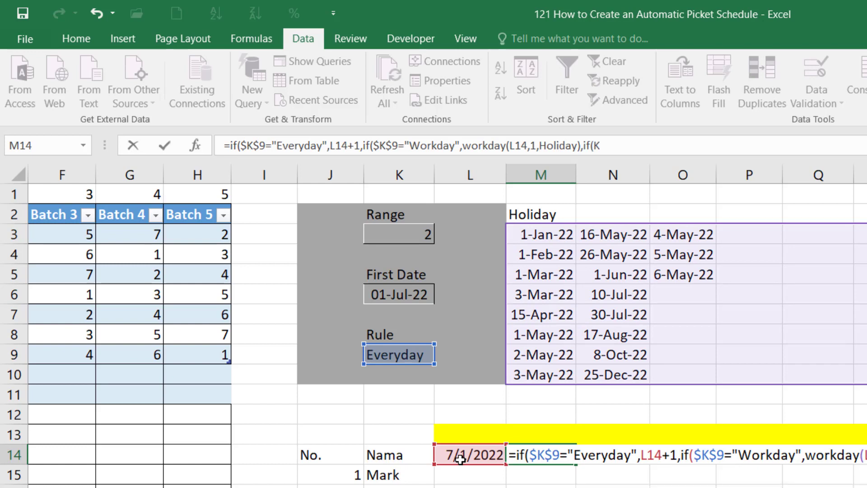
{"action": "type", "text": "9"}
{"action": "key", "text": "F4"}
{"action": "type", "text": "=\"Everyday"}
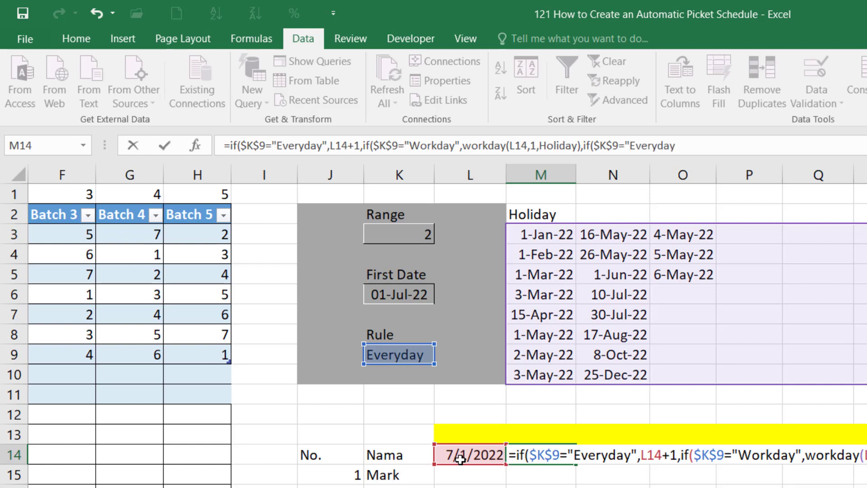
{"action": "type", "text": " Except Sunday\","}
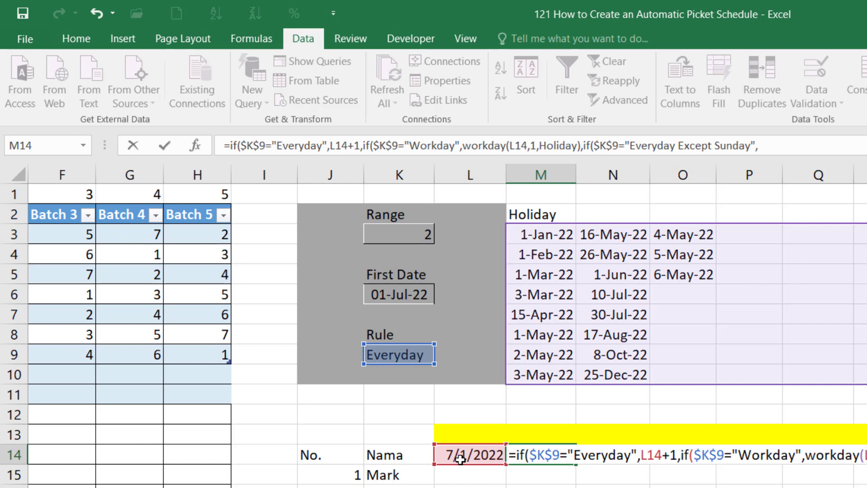
Step: Make the "Everyday Except Sunday" condition return workday.intl(L14,1,11,Holiday), using the Sunday-only weekend code
{"action": "type", "text": "workday."}
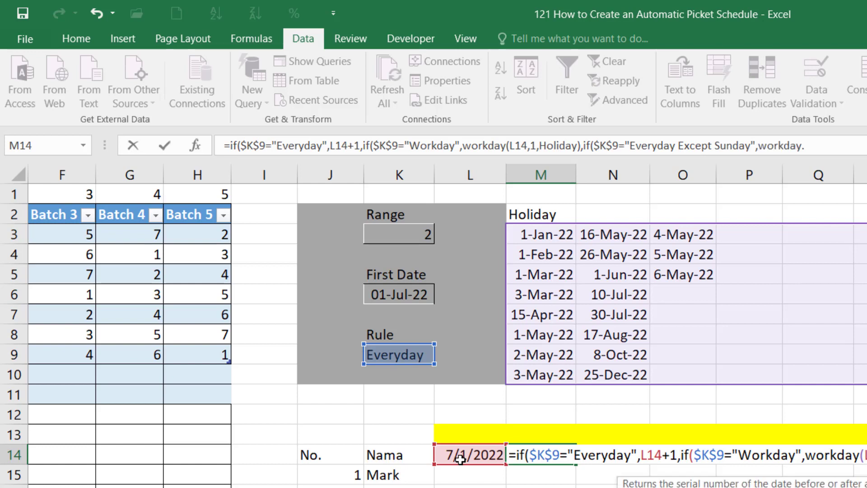
{"action": "type", "text": "intl("}
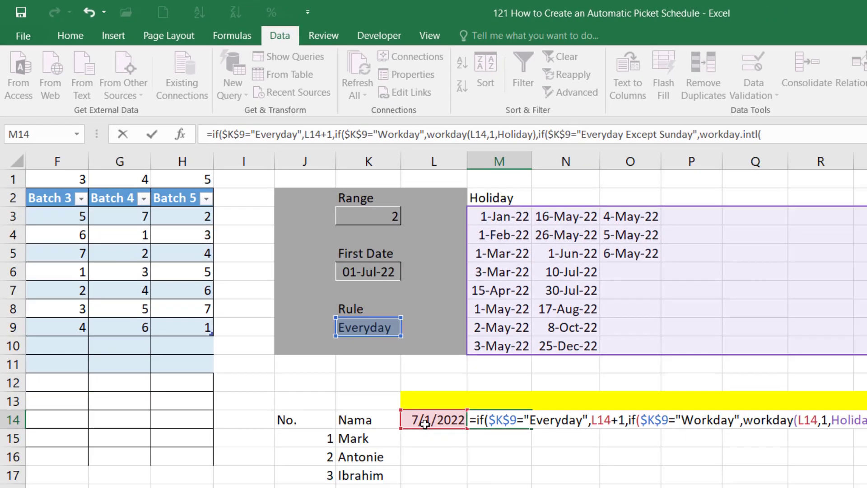
{"action": "type", "text": "L14,"}
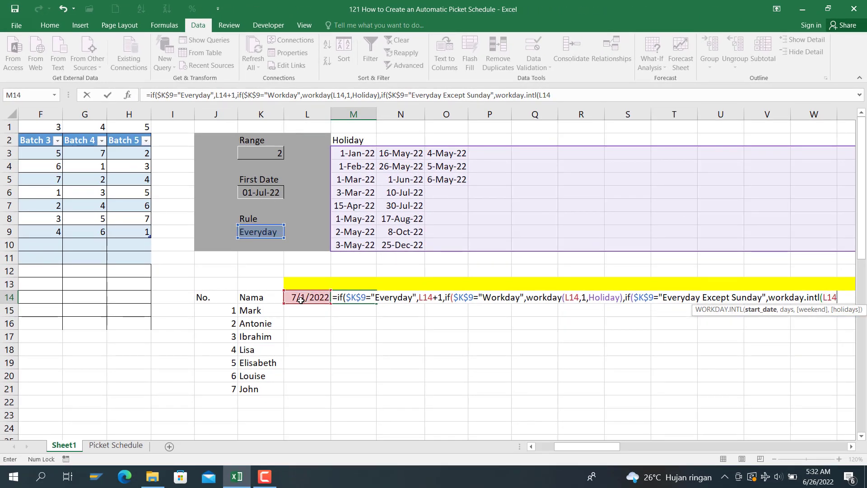
{"action": "type", "text": "1"}
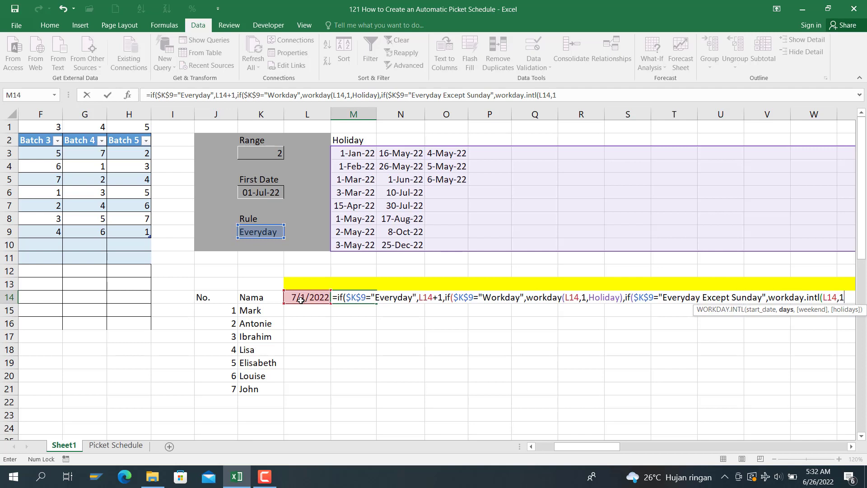
{"action": "type", "text": ","}
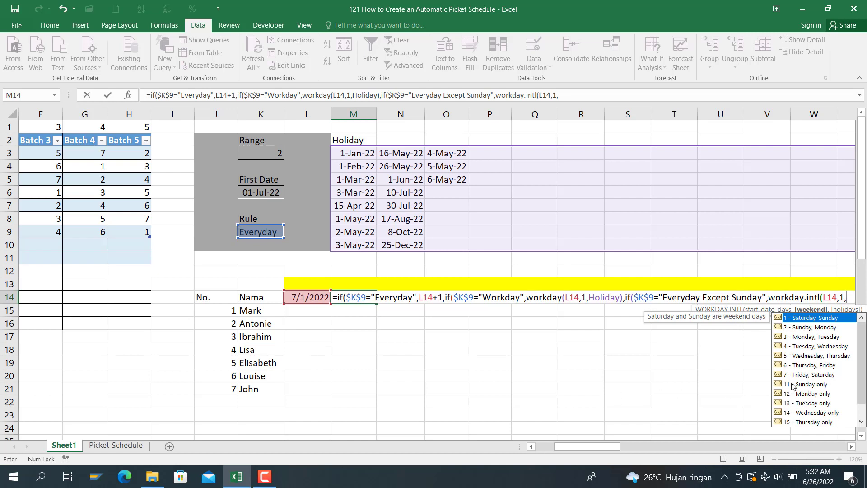
{"action": "type", "text": "11,"}
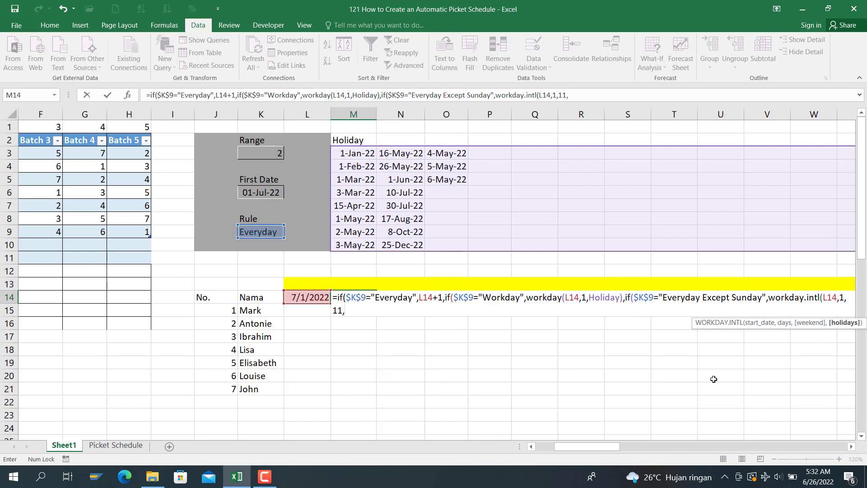
{"action": "type", "text": "ho"}
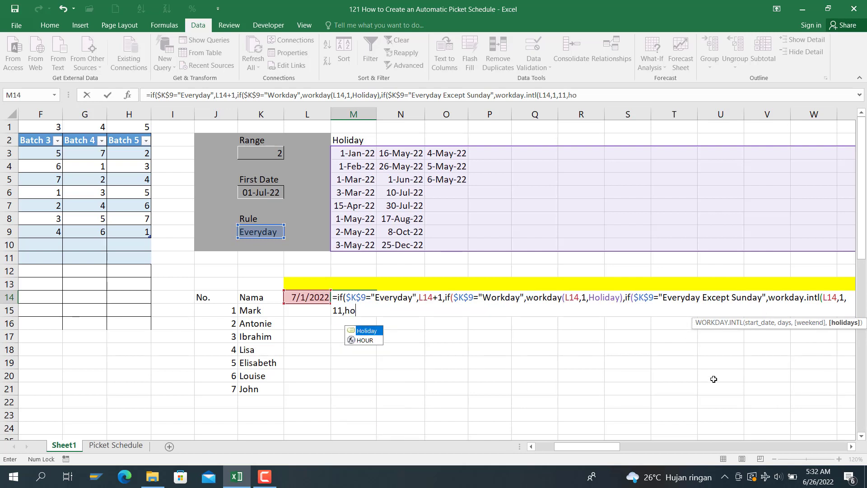
{"action": "key", "text": "BackSpace"}
{"action": "key", "text": "BackSpace"}
{"action": "type", "text": "Holi"}
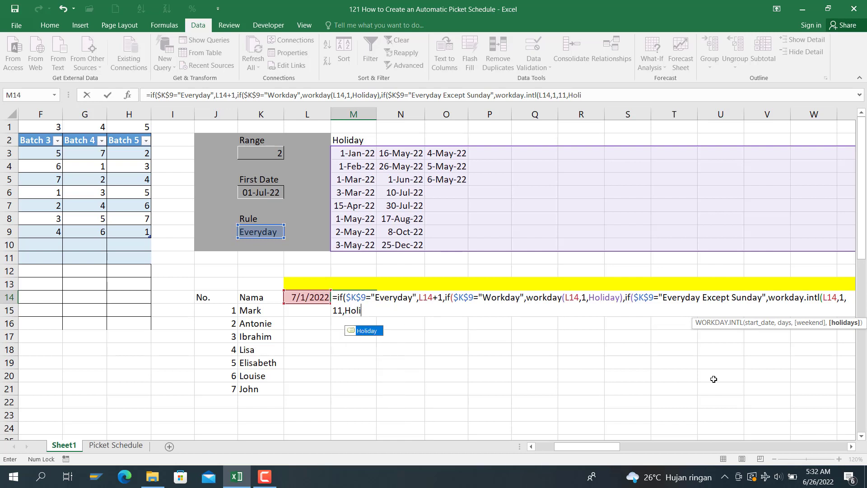
{"action": "type", "text": "day)"}
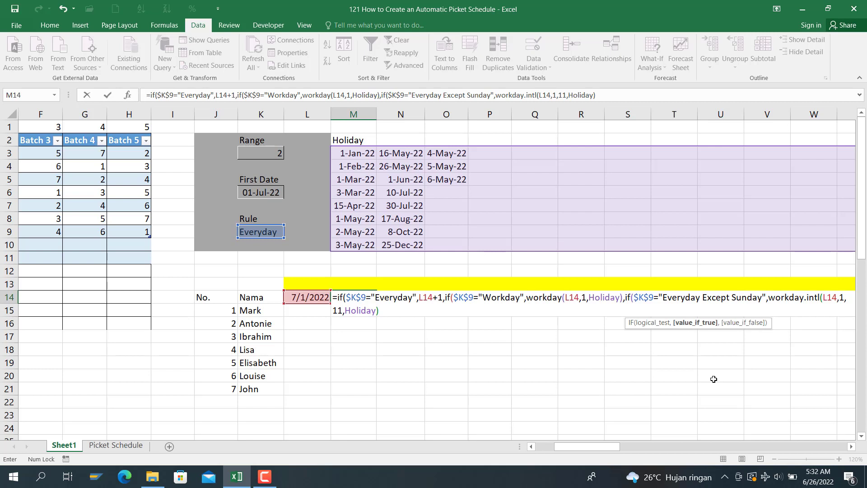
{"action": "type", "text": ",if($K$"}
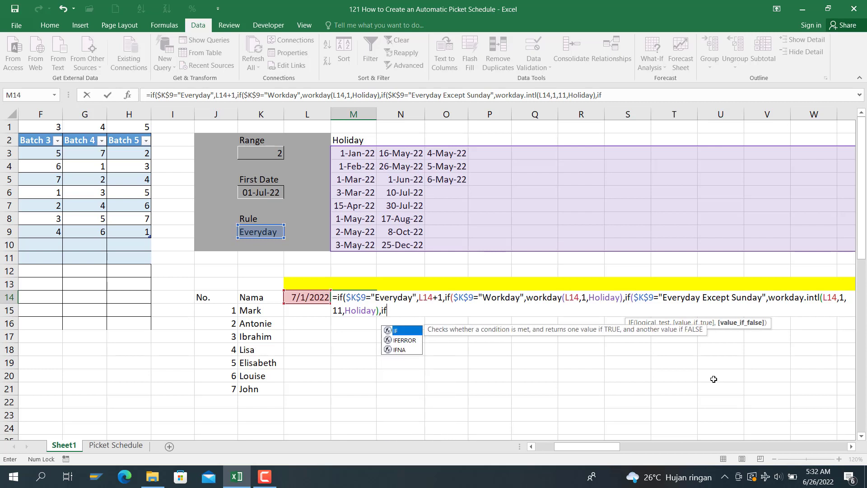
{"action": "type", "text": "9"}
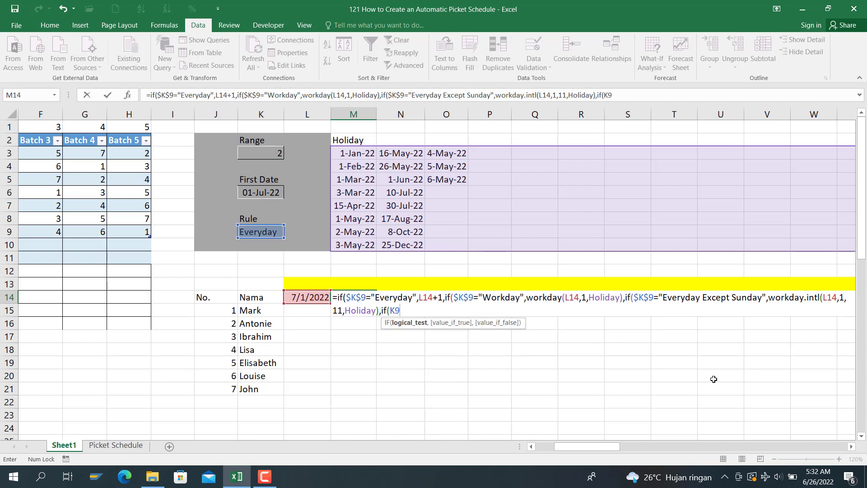
{"action": "key", "text": "F4"}
{"action": "key", "text": "BackSpace"}
{"action": "key", "text": "BackSpace"}
{"action": "key", "text": "BackSpace"}
{"action": "key", "text": "BackSpace"}
{"action": "key", "text": "BackSpace"}
{"action": "key", "text": "BackSpace"}
{"action": "key", "text": "BackSpace"}
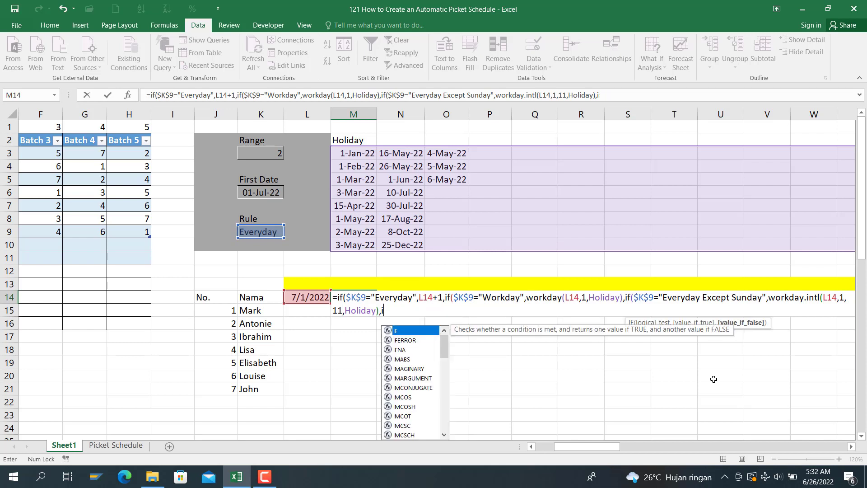
Step: Add workday.intl(L14,1,16,Holiday), with the Friday-only weekend code, as the final false result in M14 and close all the nested IFs
{"action": "type", "text": "workday("}
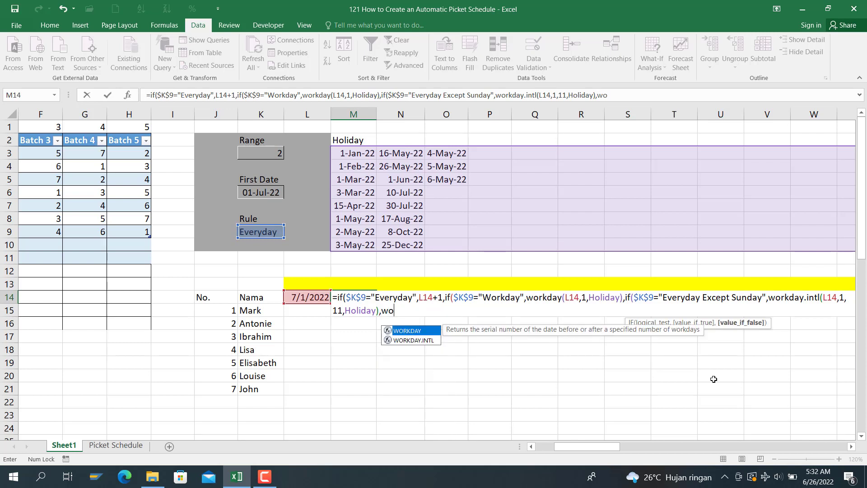
{"action": "key", "text": "BackSpace"}
{"action": "type", "text": ".intl("}
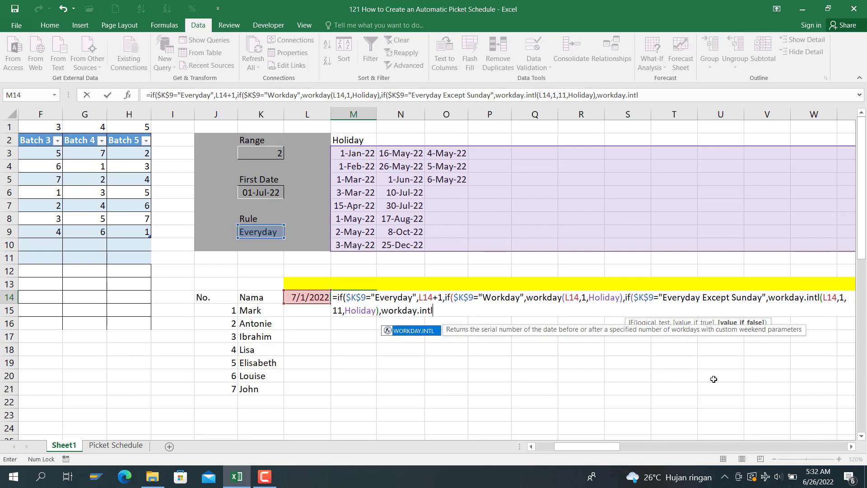
{"action": "type", "text": "L14"}
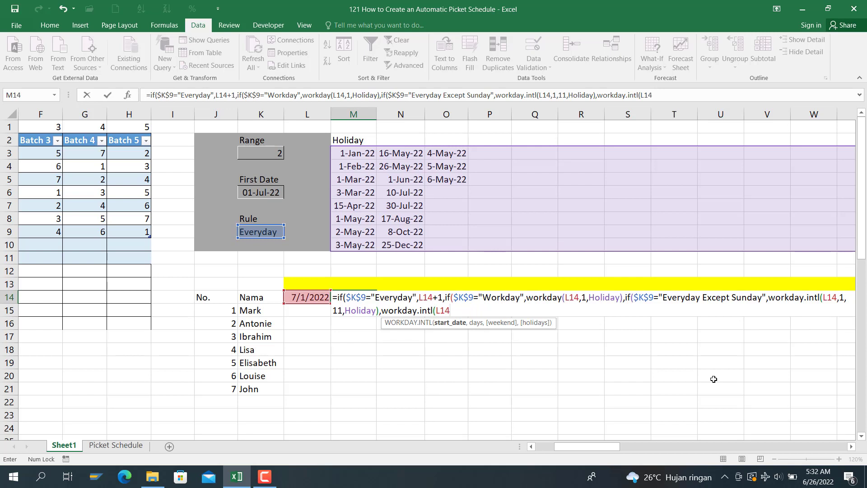
{"action": "type", "text": ",1,"}
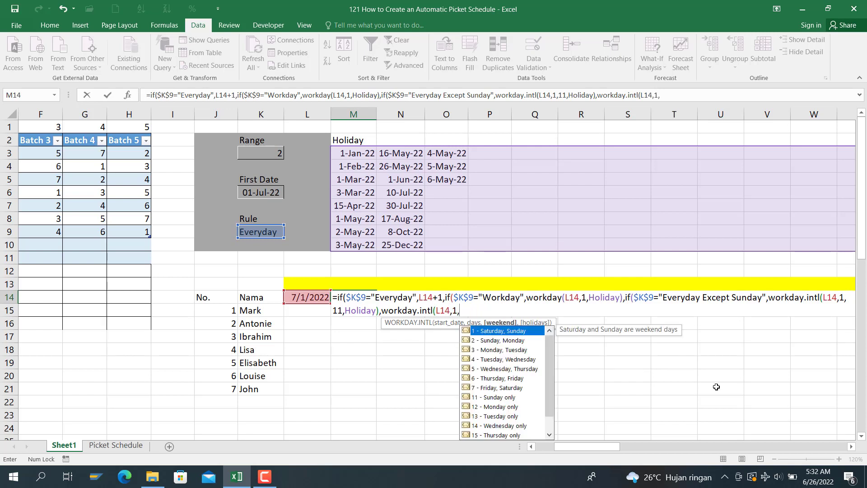
{"action": "scroll", "coordinate": [553, 359], "scroll_direction": "down", "scroll_amount": 1}
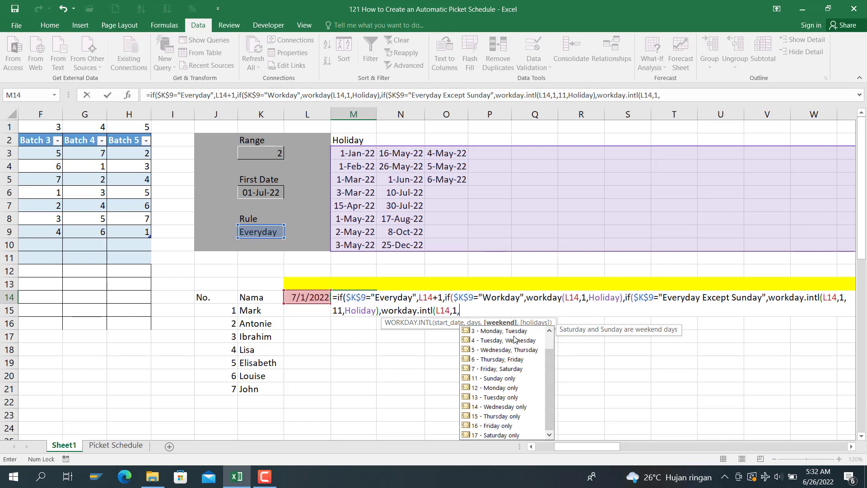
{"action": "type", "text": "16"}
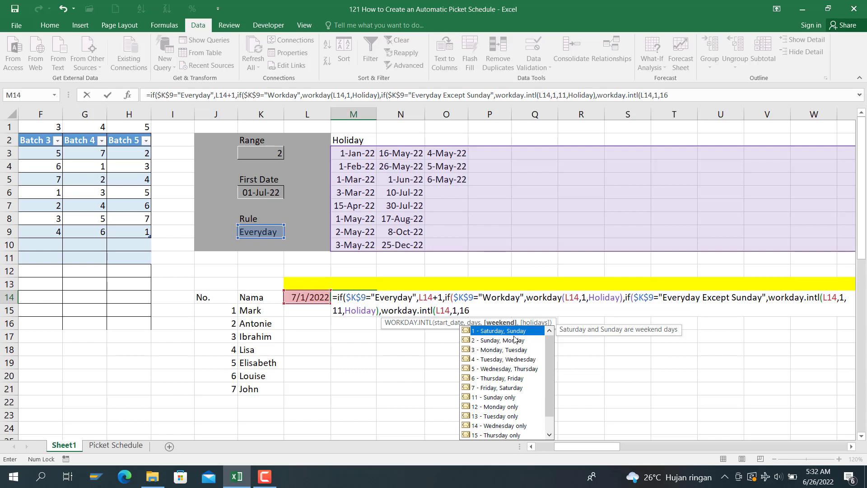
{"action": "type", "text": ","}
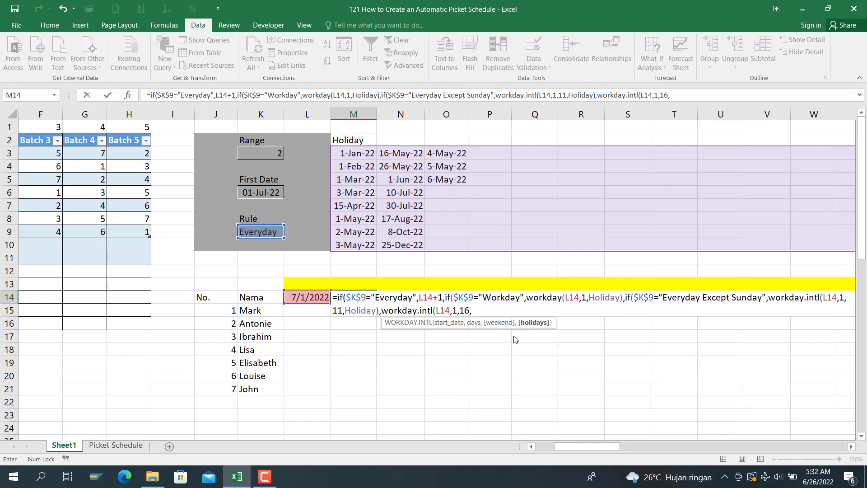
{"action": "type", "text": "Holiday"}
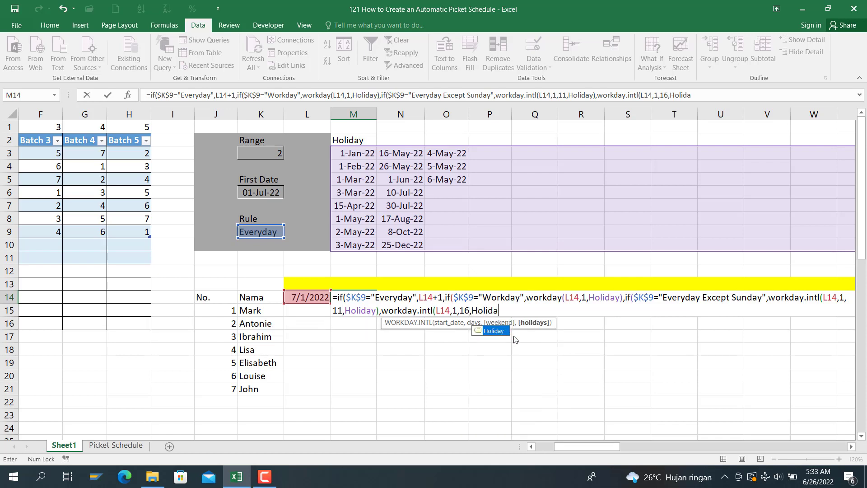
{"action": "type", "text": "))"}
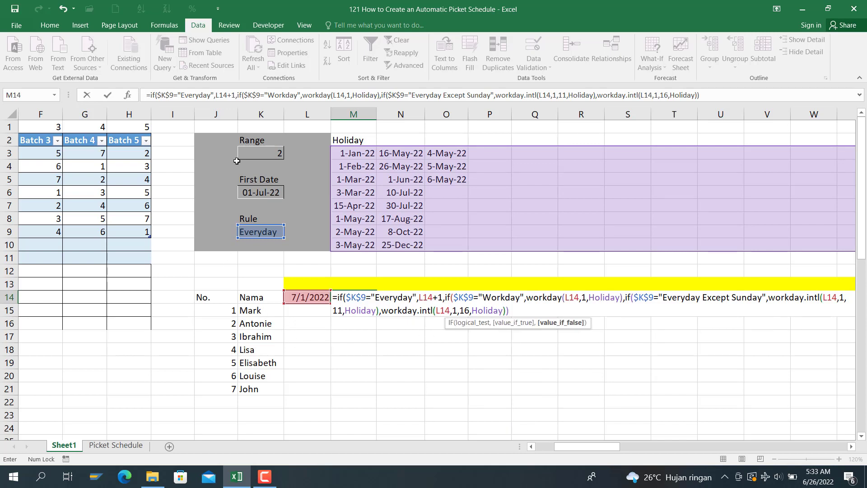
{"action": "type", "text": ")"}
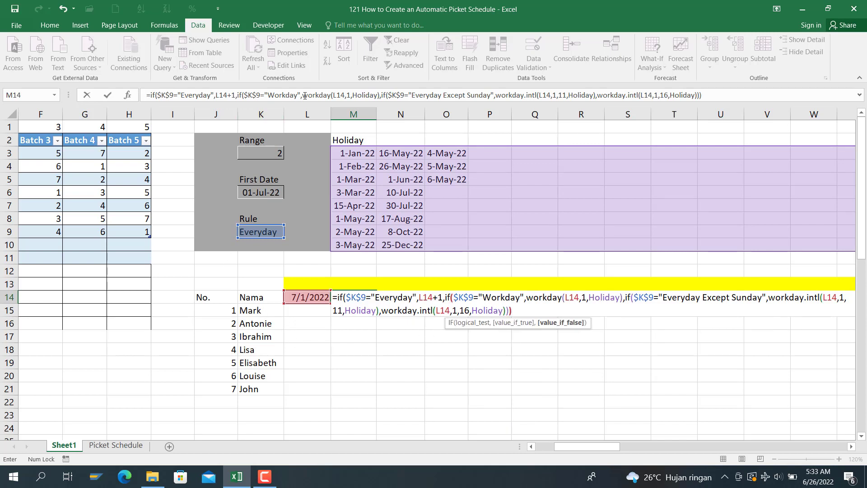
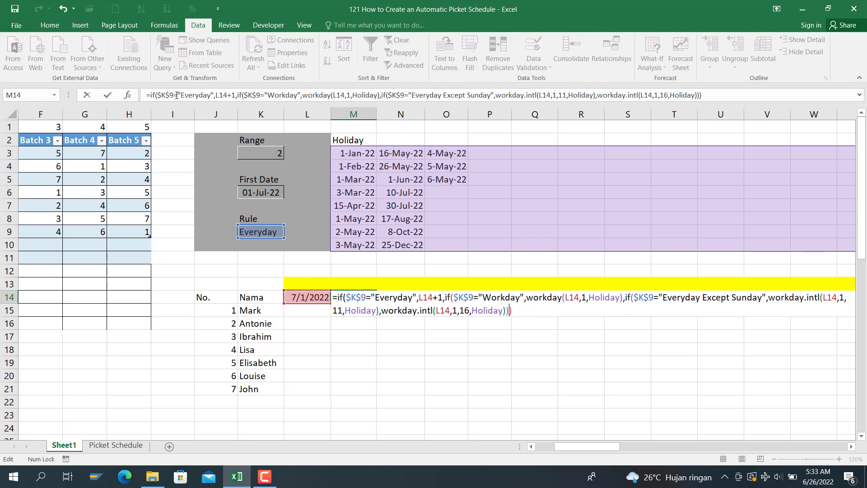
Step: Close the nested IF date formula in M14 with its final bracket and fill it across row 14 through AT14
{"action": "left_click", "coordinate": [714, 99]}
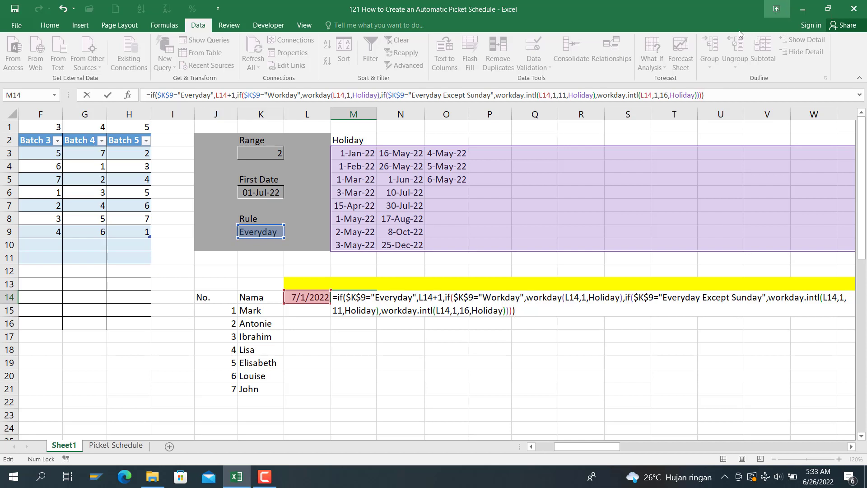
{"action": "key", "text": "Return"}
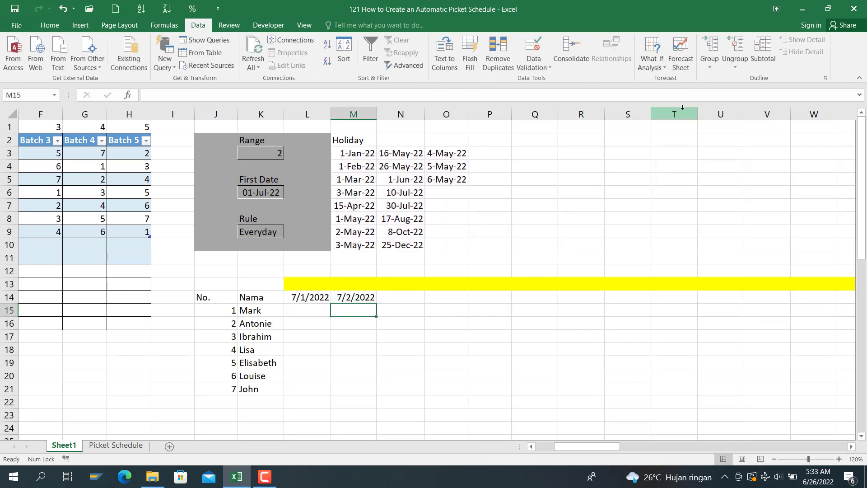
{"action": "left_click", "coordinate": [341, 298]}
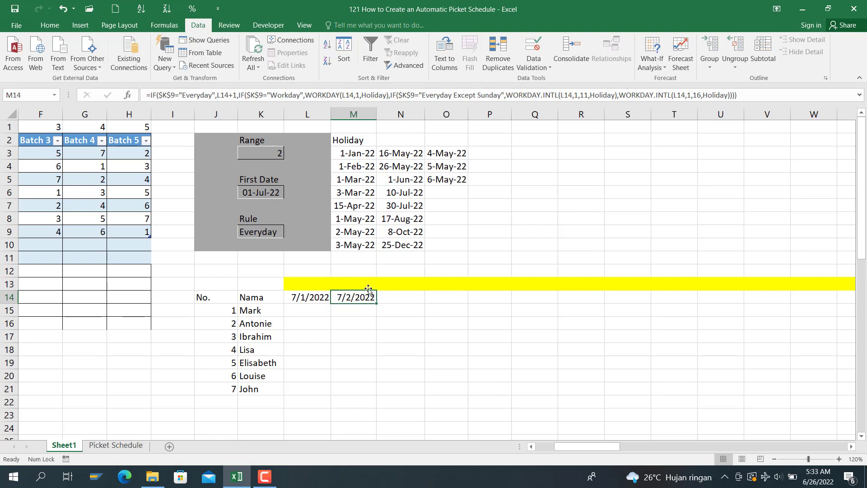
{"action": "left_click_drag", "start_coordinate": [376, 302], "coordinate": [276, 331]}
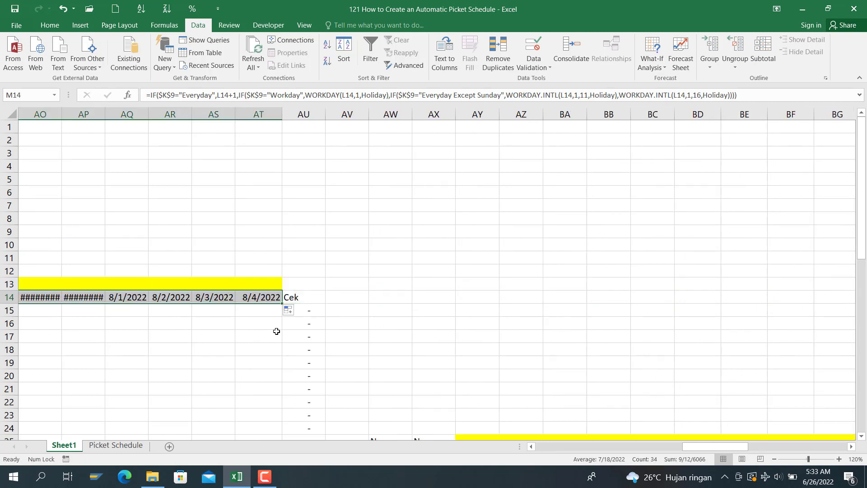
Step: Review the dates across row 14 back to the first column of the sheet
{"action": "key", "text": "Left"}
{"action": "key", "text": "Left"}
{"action": "key", "text": "Left"}
{"action": "key", "text": "Left"}
{"action": "key", "text": "Left"}
{"action": "key", "text": "Left"}
{"action": "key", "text": "Left"}
{"action": "key", "text": "Left"}
{"action": "key", "text": "Left"}
{"action": "key", "text": "Right"}
{"action": "key", "text": "Right"}
{"action": "key", "text": "Right"}
{"action": "key", "text": "Left"}
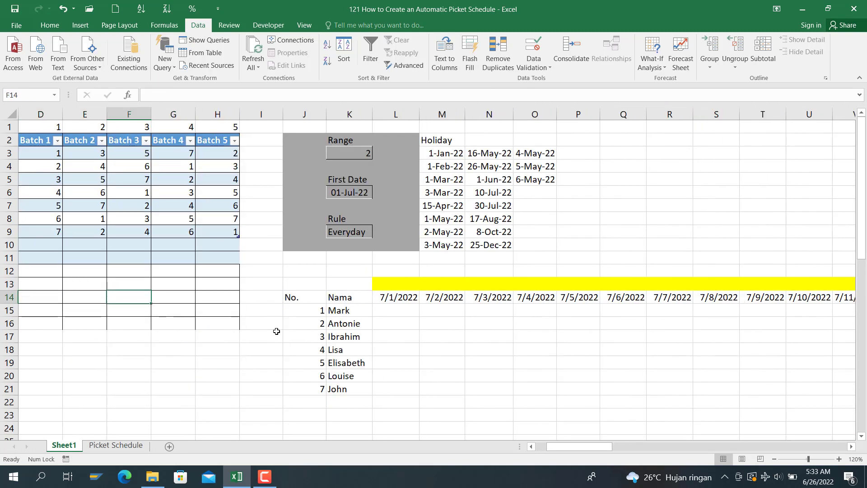
{"action": "key", "text": "Left"}
{"action": "key", "text": "Left"}
{"action": "key", "text": "Left"}
{"action": "key", "text": "Left"}
{"action": "key", "text": "Left"}
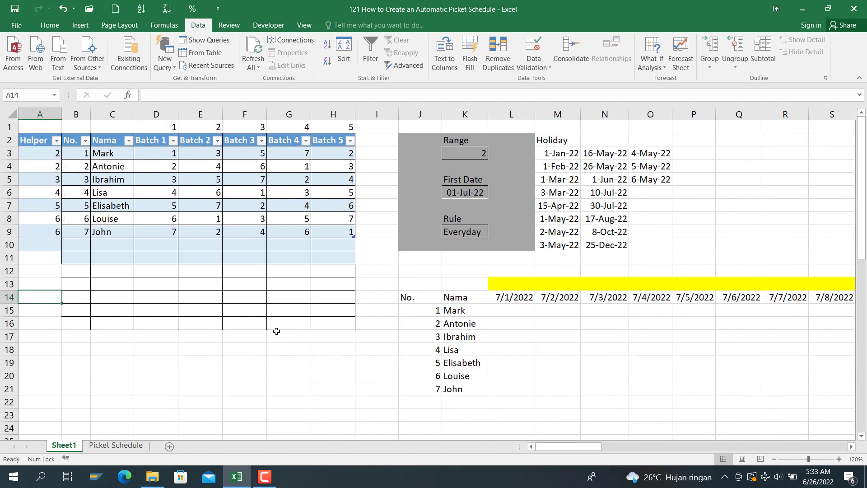
Step: Enter the numbers 1, 2, 3 and 4 in L13 to O13, above the first four dates
{"action": "left_click", "coordinate": [506, 286]}
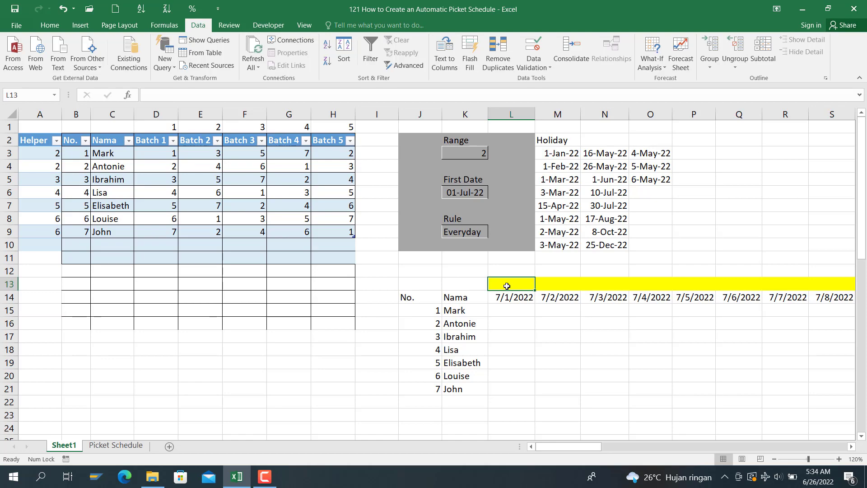
{"action": "type", "text": "1"}
{"action": "key", "text": "Tab"}
{"action": "type", "text": "2"}
{"action": "key", "text": "Tab"}
{"action": "type", "text": "3"}
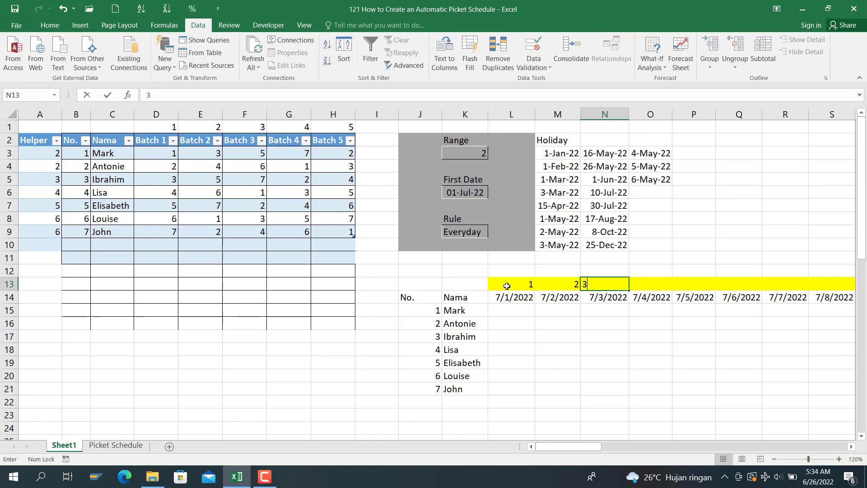
{"action": "key", "text": "Tab"}
{"action": "type", "text": "4"}
{"action": "key", "text": "Tab"}
Step: Replace the number in M13 with the formula =L13+1
{"action": "key", "text": "Left"}
{"action": "key", "text": "Left"}
{"action": "key", "text": "Left"}
{"action": "type", "text": "="}
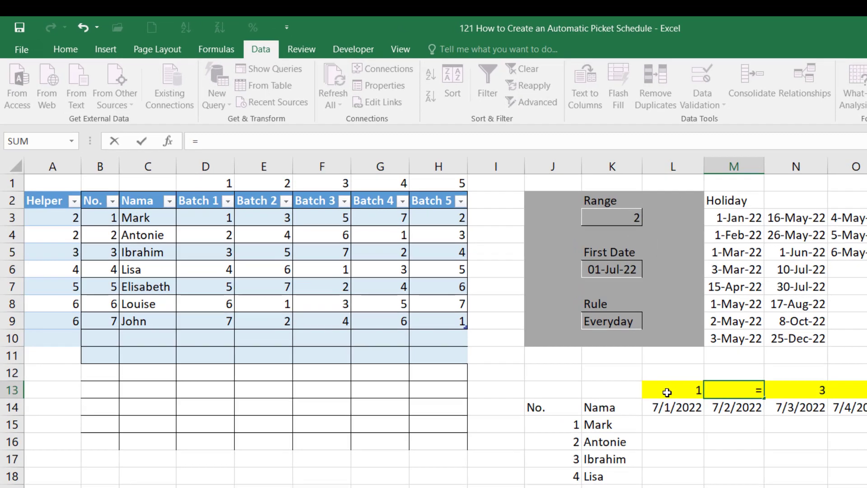
{"action": "left_click", "coordinate": [667, 392]}
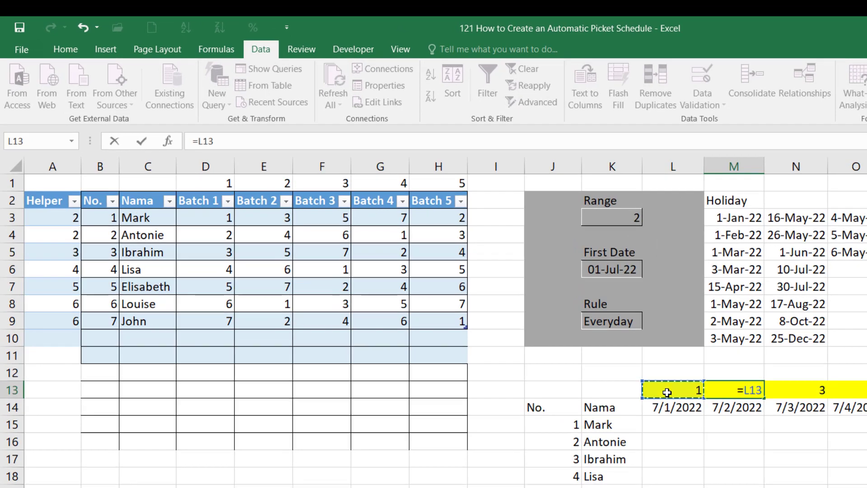
{"action": "type", "text": "+1"}
{"action": "key", "text": "Return"}
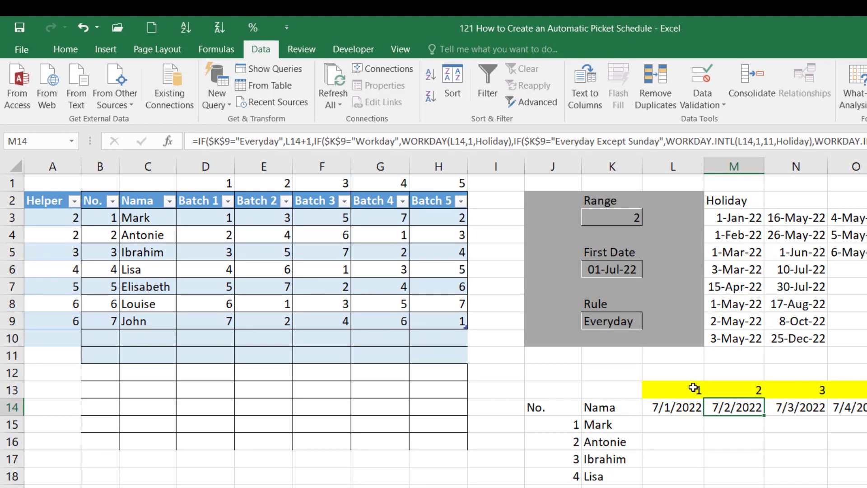
Step: Fill the =L13+1 counter formula from M13 across the yellow row above the dates
{"action": "left_click", "coordinate": [731, 388]}
{"action": "left_click_drag", "start_coordinate": [764, 398], "coordinate": [865, 391]}
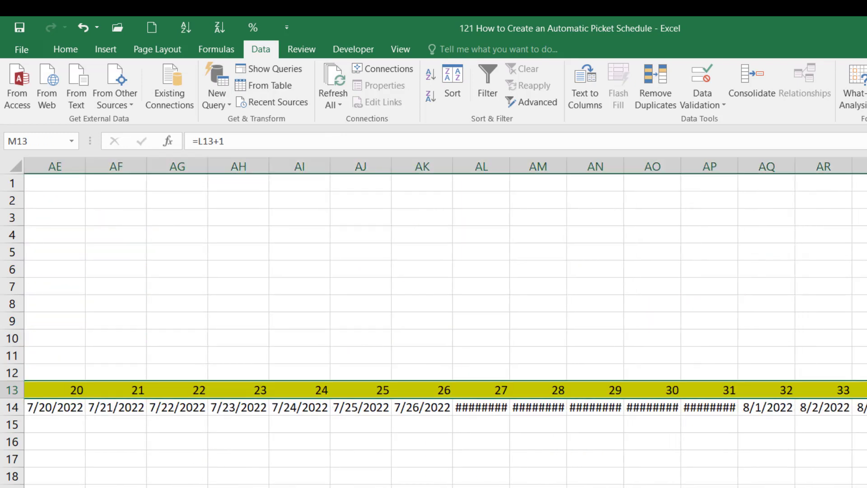
{"action": "scroll", "coordinate": [446, 322], "scroll_direction": "left", "scroll_amount": 10}
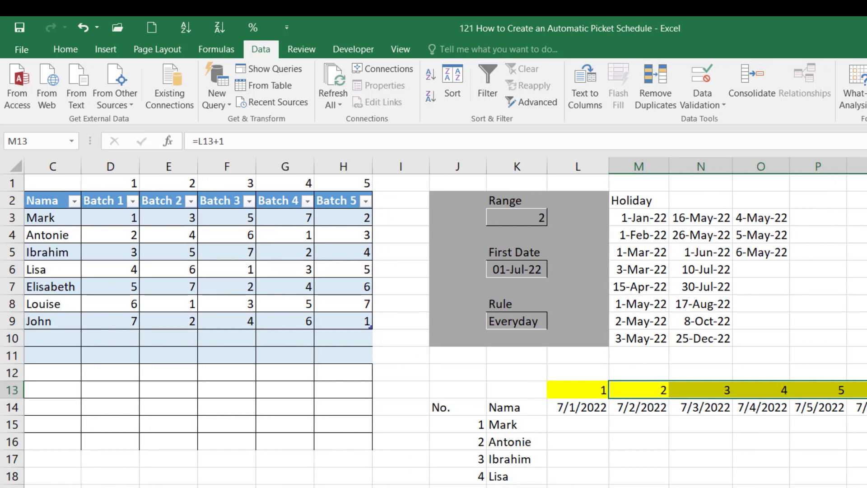
{"action": "left_click", "coordinate": [865, 390]}
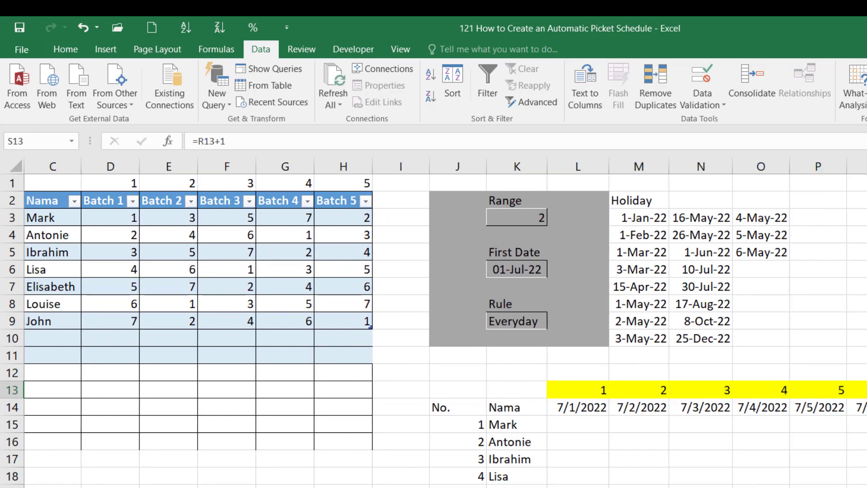
{"action": "left_click", "coordinate": [102, 318]}
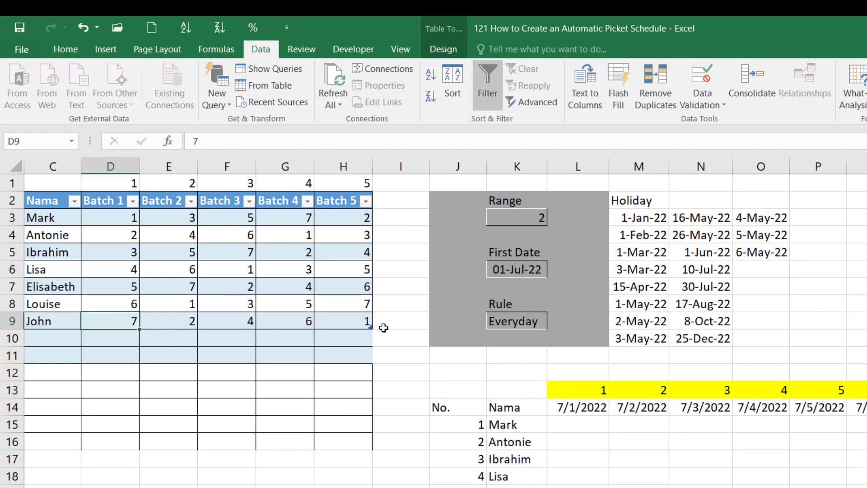
Step: Change the formula in M13 to =IF(L13=MAX(D:D),1,L13+1) so the counter restarts after the highest Batch 1 number
{"action": "left_click", "coordinate": [660, 384]}
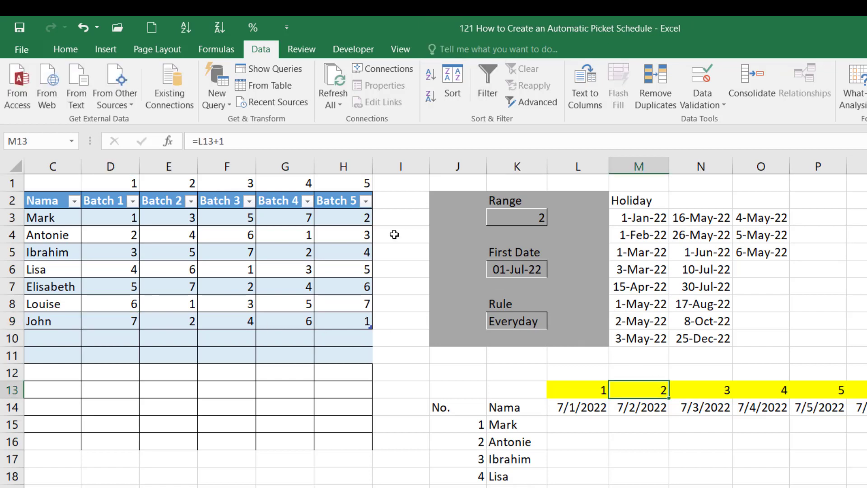
{"action": "left_click", "coordinate": [198, 143]}
{"action": "type", "text": "if("}
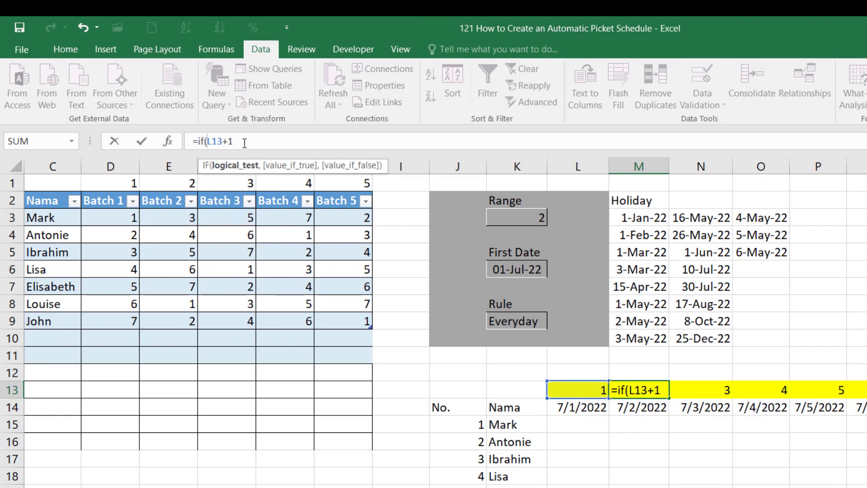
{"action": "type", "text": "L13"}
{"action": "type", "text": "=max"}
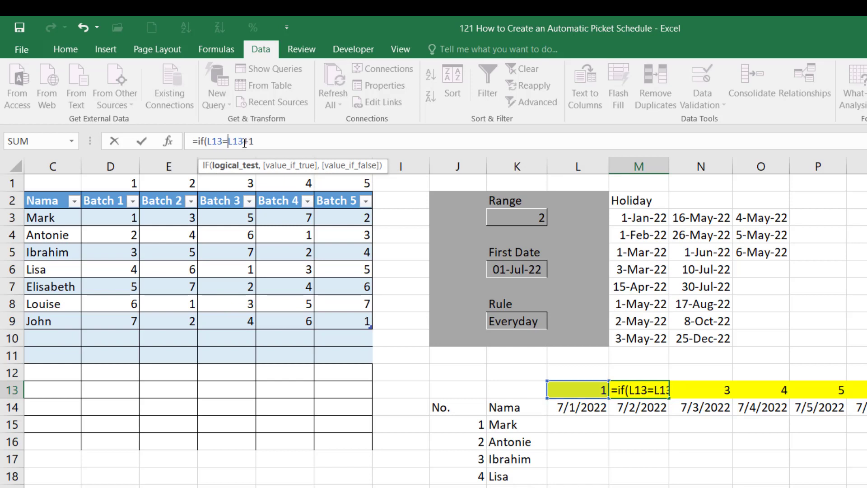
{"action": "type", "text": "("}
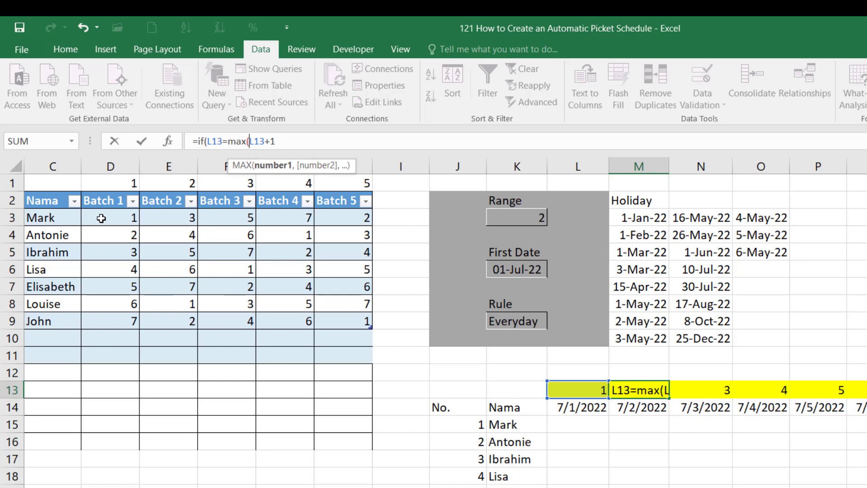
{"action": "type", "text": "D:D"}
{"action": "type", "text": ")"}
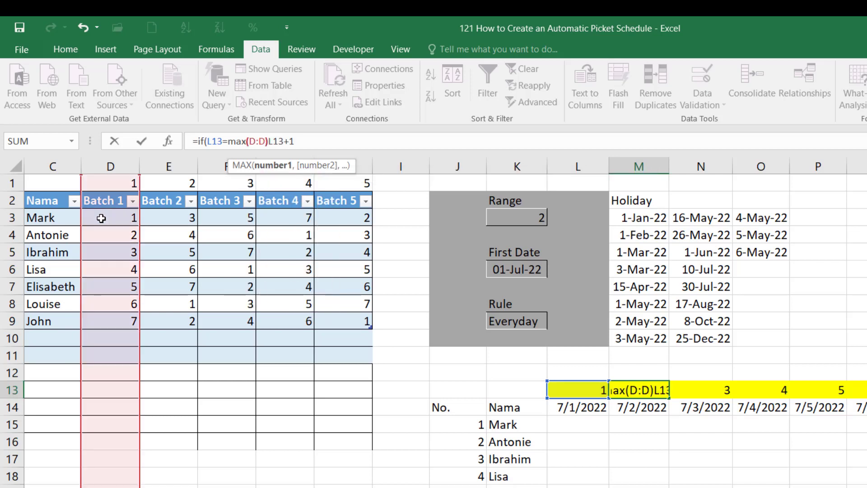
{"action": "type", "text": ","}
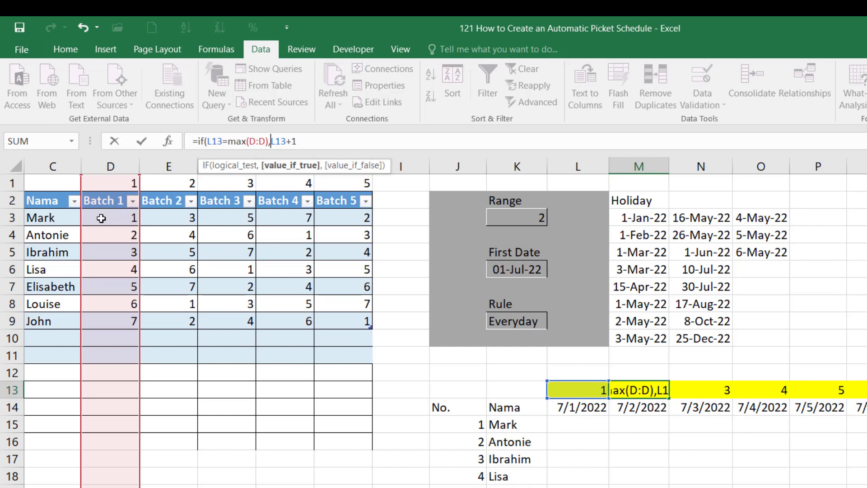
{"action": "type", "text": "1"}
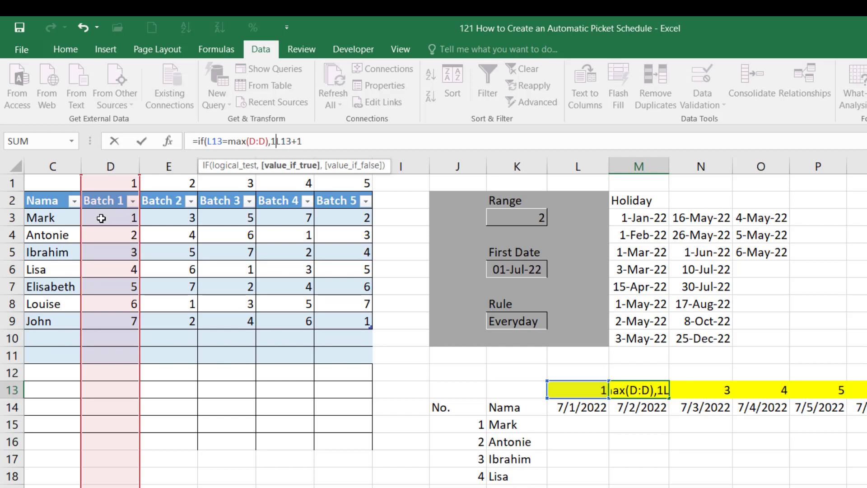
{"action": "type", "text": ","}
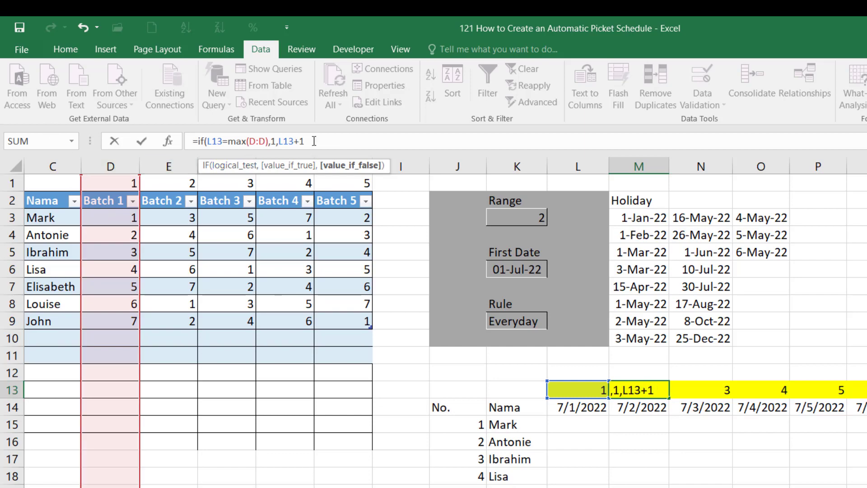
{"action": "type", "text": ")"}
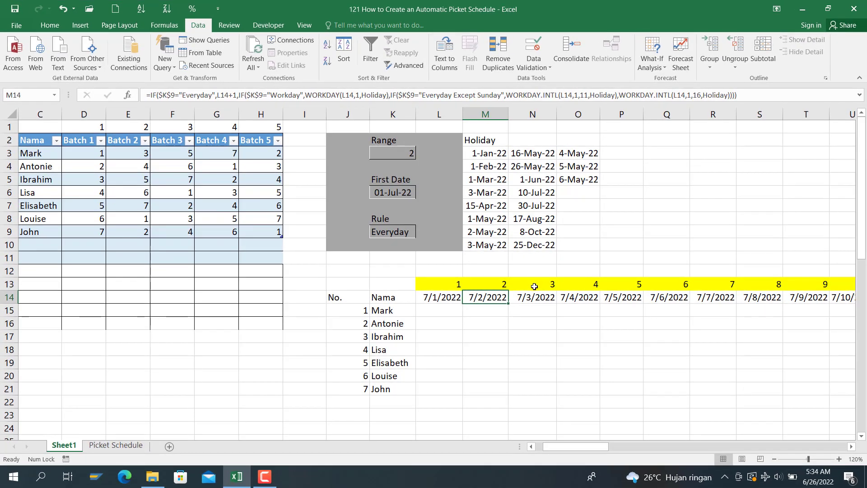
Step: Fill the restarting counter formula from M13 across row 13 through AT13
{"action": "left_click", "coordinate": [510, 288]}
{"action": "left_click_drag", "start_coordinate": [510, 288], "coordinate": [736, 286]}
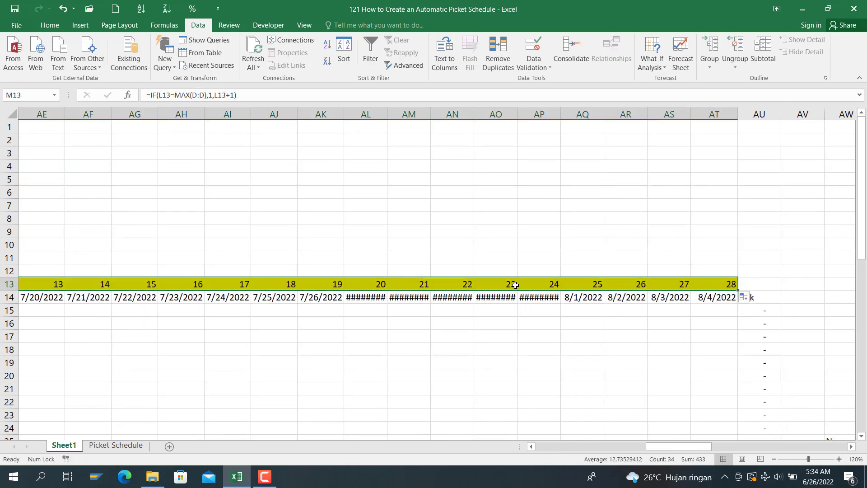
{"action": "key", "text": "Left"}
{"action": "key", "text": "Left"}
{"action": "key", "text": "Right"}
{"action": "key", "text": "Right"}
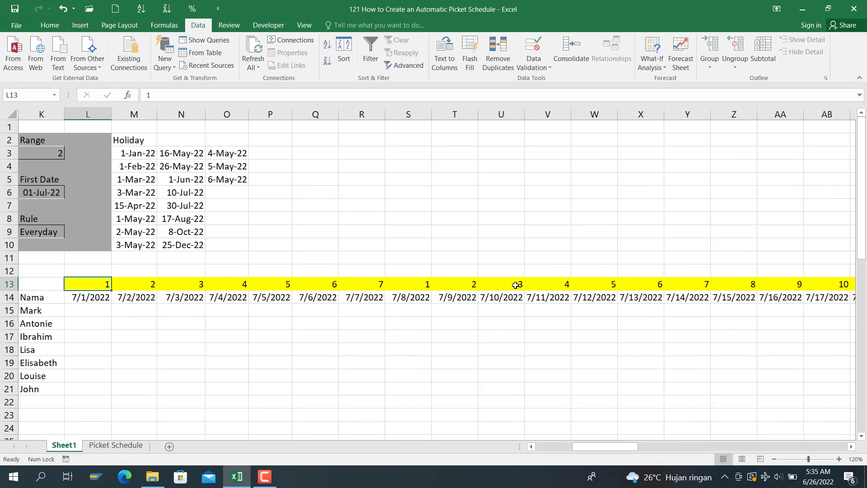
Step: Compare the MAX column references in M13 and N13 with the batch columns of the table
{"action": "key", "text": "Right"}
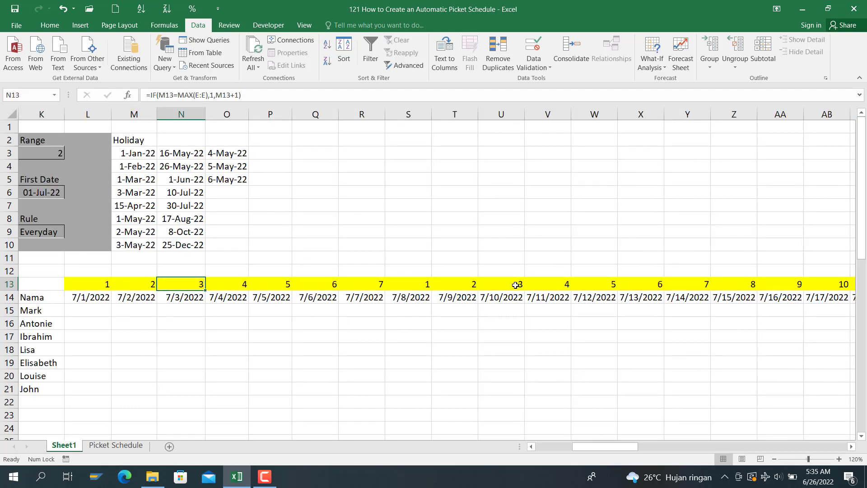
{"action": "key", "text": "Left"}
{"action": "key", "text": "Right"}
{"action": "key", "text": "Left"}
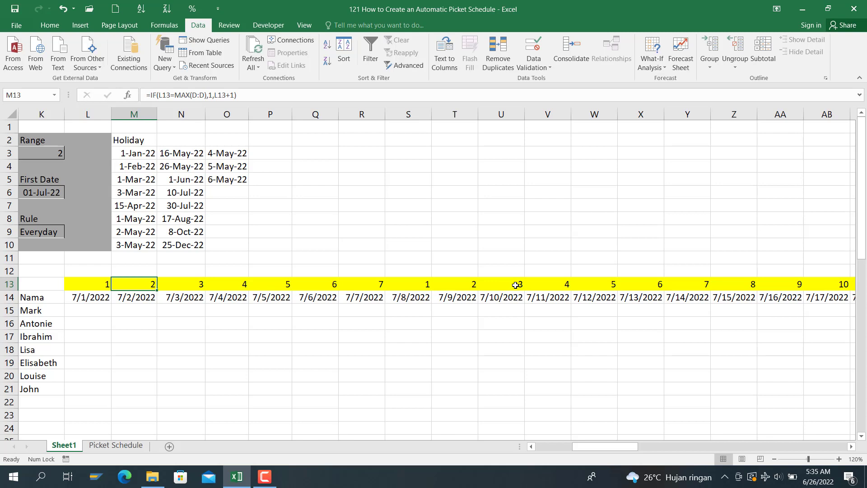
{"action": "key", "text": "Left"}
{"action": "key", "text": "Right"}
{"action": "key", "text": "Right"}
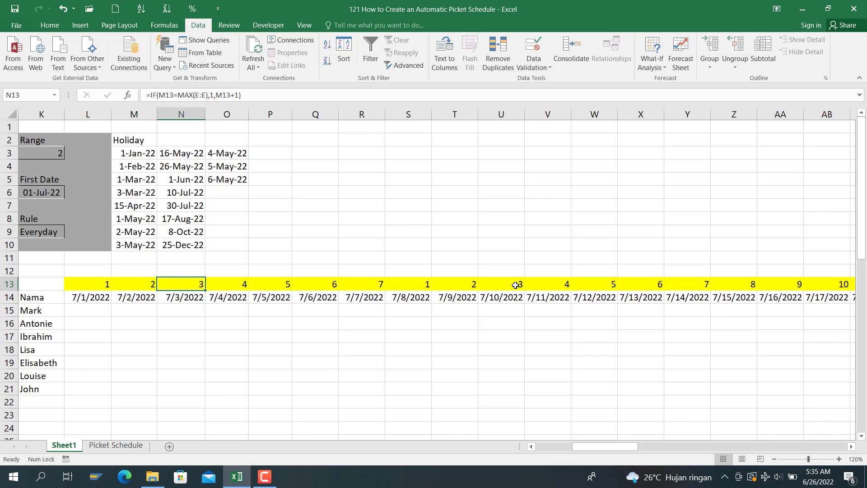
{"action": "key", "text": "Left"}
{"action": "key", "text": "Left"}
{"action": "key", "text": "Left"}
{"action": "key", "text": "Left"}
{"action": "key", "text": "Left"}
{"action": "key", "text": "Left"}
{"action": "key", "text": "Left"}
{"action": "key", "text": "Left"}
{"action": "key", "text": "Left"}
{"action": "key", "text": "Left"}
{"action": "key", "text": "Left"}
{"action": "key", "text": "Left"}
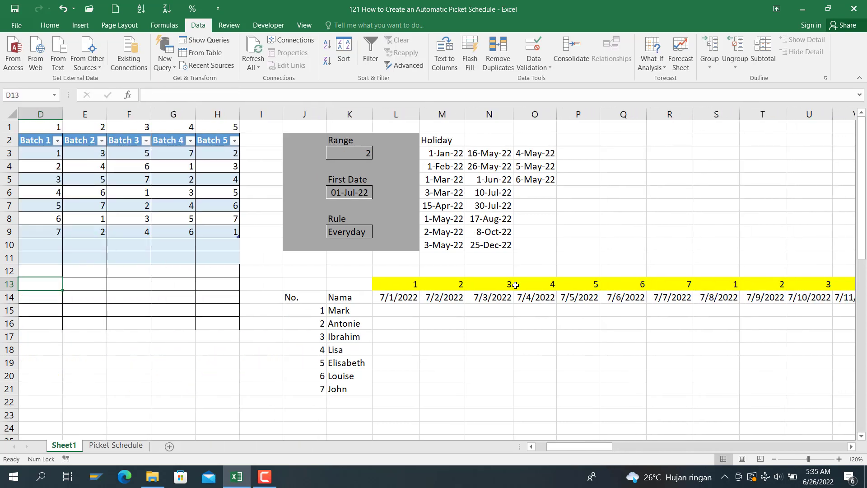
{"action": "key", "text": "Right"}
{"action": "key", "text": "Right"}
{"action": "key", "text": "Right"}
{"action": "key", "text": "Right"}
{"action": "key", "text": "Right"}
{"action": "key", "text": "Right"}
{"action": "key", "text": "Right"}
{"action": "key", "text": "Right"}
{"action": "key", "text": "Right"}
{"action": "key", "text": "Right"}
{"action": "key", "text": "Right"}
{"action": "key", "text": "Right"}
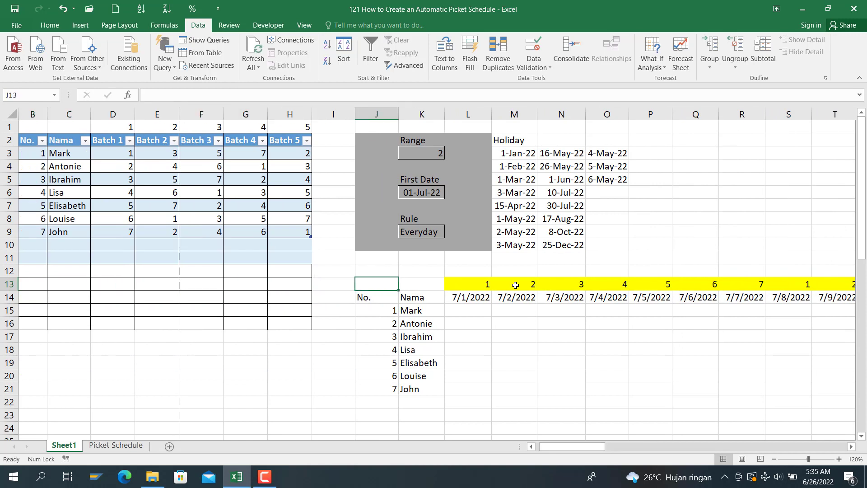
{"action": "key", "text": "Left"}
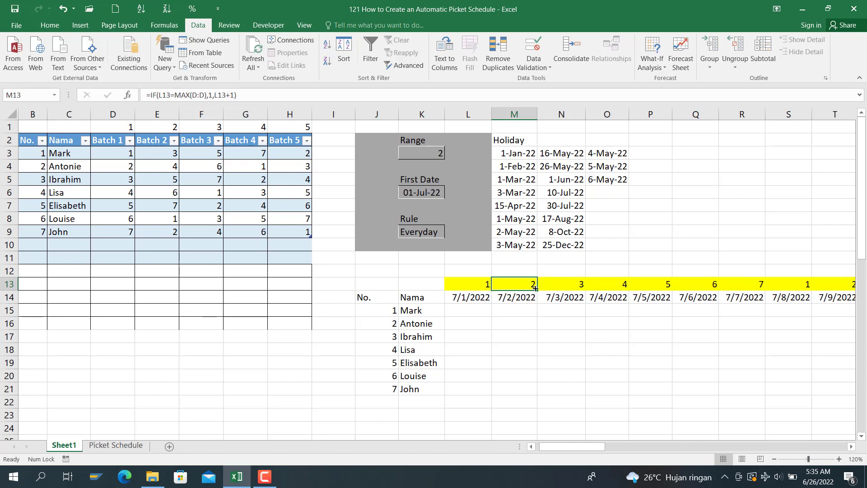
Step: Fill M13's counter formula across the row again, and copy and paste it from M13 into N13 through AT13
{"action": "mouse_move", "coordinate": [535, 288]}
{"action": "left_mouse_down"}
{"action": "mouse_move", "coordinate": [771, 277]}
{"action": "mouse_move", "coordinate": [768, 290]}
{"action": "mouse_move", "coordinate": [854, 289]}
{"action": "mouse_move", "coordinate": [741, 282]}
{"action": "left_mouse_up"}
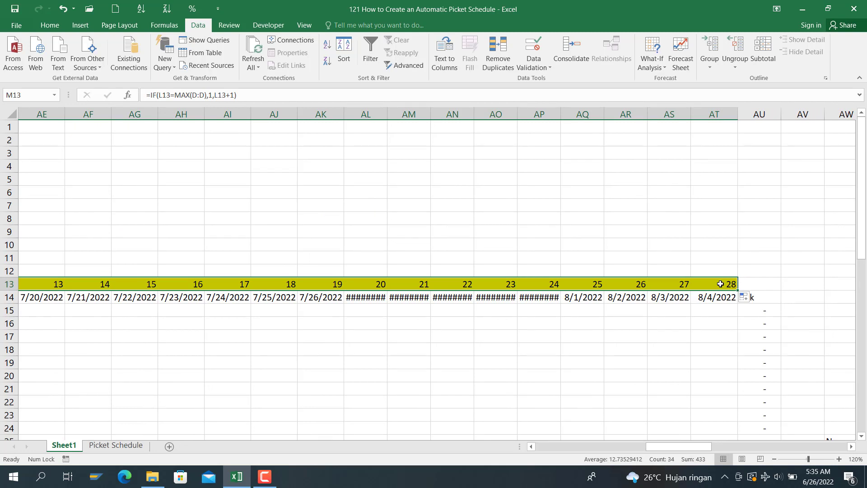
{"action": "key", "text": "Left"}
{"action": "key", "text": "Right"}
{"action": "key", "text": "ctrl+c"}
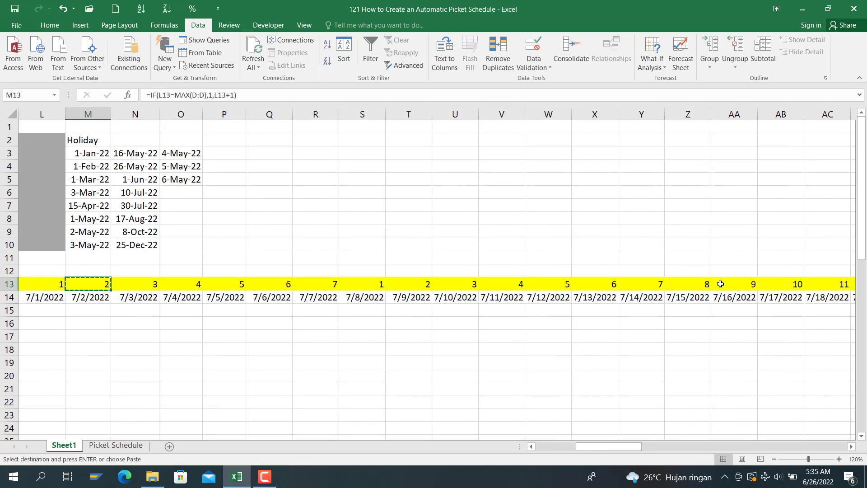
{"action": "key", "text": "Right"}
{"action": "key", "text": "ctrl+shift+Right"}
{"action": "key", "text": "ctrl+v"}
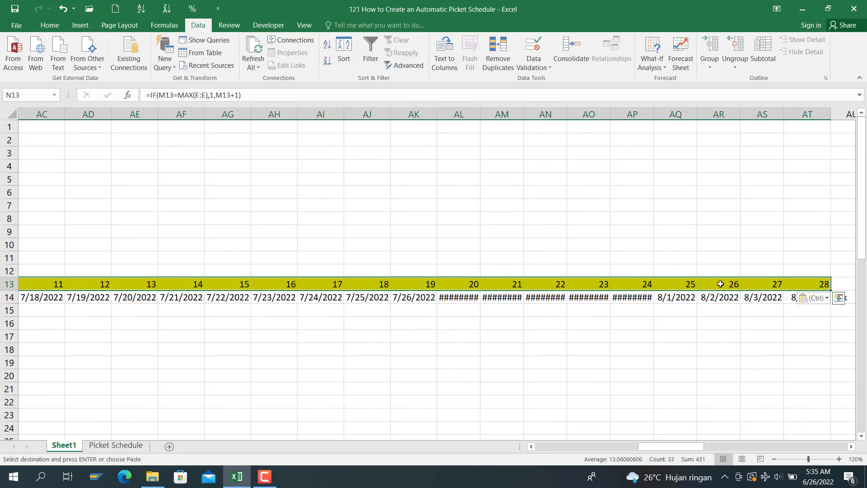
Step: Make the MAX column reference in M13 absolute so the formula reads =IF(L13=MAX($D:$D),1,L13+1)
{"action": "key", "text": "Left"}
{"action": "key", "text": "Right"}
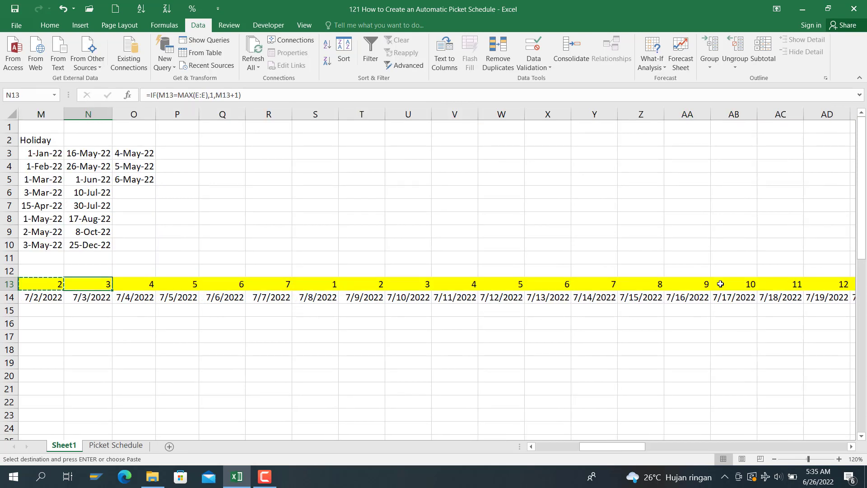
{"action": "key", "text": "Left"}
{"action": "key", "text": "Left"}
{"action": "key", "text": "Left"}
{"action": "key", "text": "Left"}
{"action": "key", "text": "Right"}
{"action": "key", "text": "Right"}
{"action": "key", "text": "Right"}
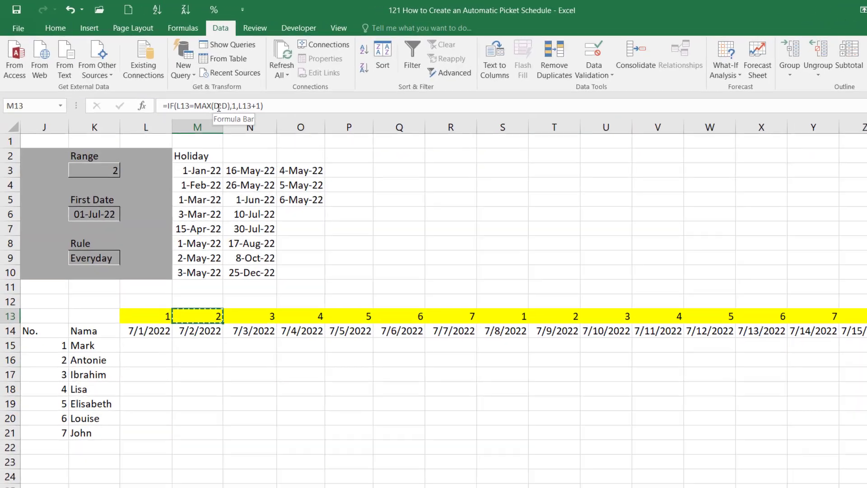
{"action": "left_click", "coordinate": [218, 107]}
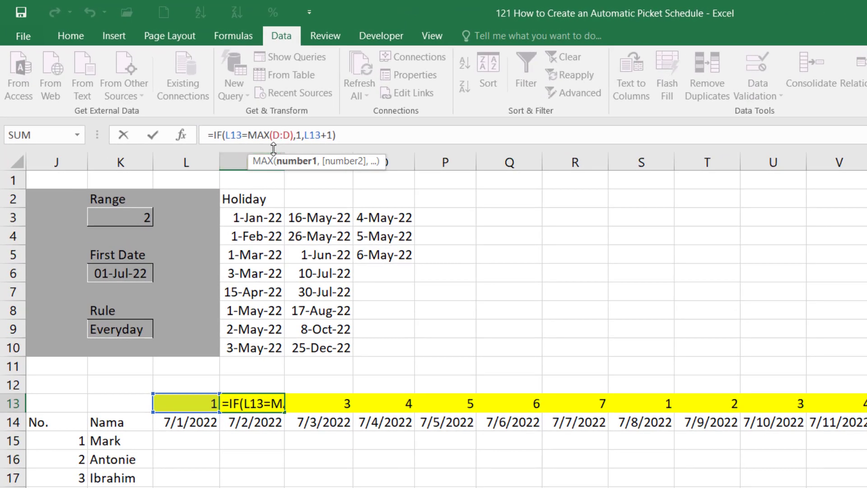
{"action": "double_click", "coordinate": [283, 136]}
{"action": "key", "text": "F4"}
{"action": "key", "text": "Return"}
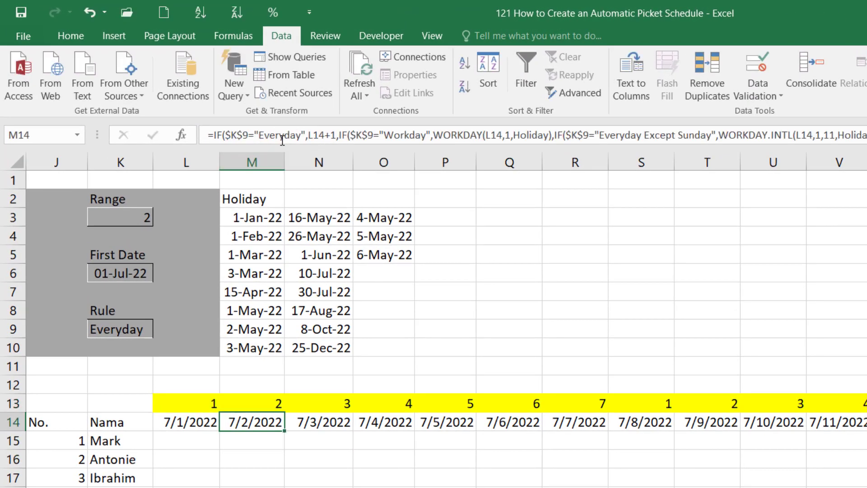
Step: Fill M13's counter formula with the absolute column reference across row 13 to the end of the date row
{"action": "left_click", "coordinate": [241, 404]}
{"action": "left_click_drag", "start_coordinate": [284, 412], "coordinate": [335, 406]}
{"action": "left_click_drag", "start_coordinate": [431, 405], "coordinate": [863, 405]}
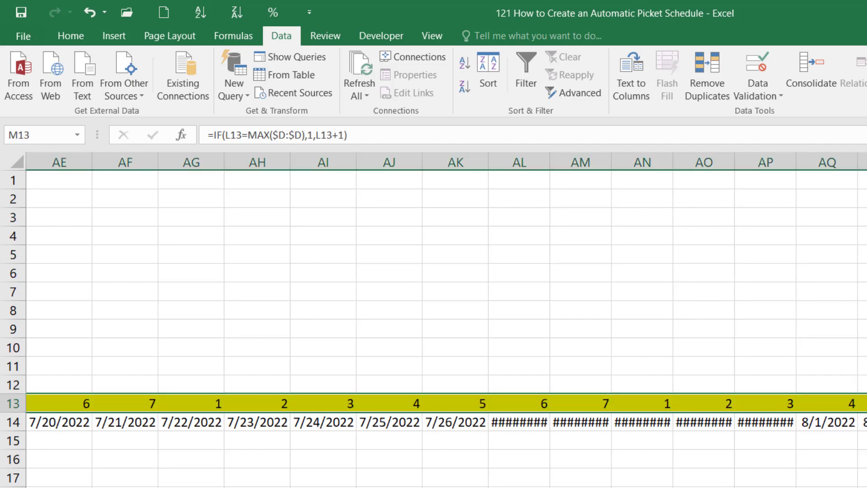
Step: Check the counter numbers along row 13 and M13's formula against the batch table
{"action": "key", "text": "Left"}
{"action": "key", "text": "Left"}
{"action": "key", "text": "Left"}
{"action": "key", "text": "Left"}
{"action": "key", "text": "Left"}
{"action": "key", "text": "Left"}
{"action": "key", "text": "Right"}
{"action": "key", "text": "Right"}
{"action": "key", "text": "Right"}
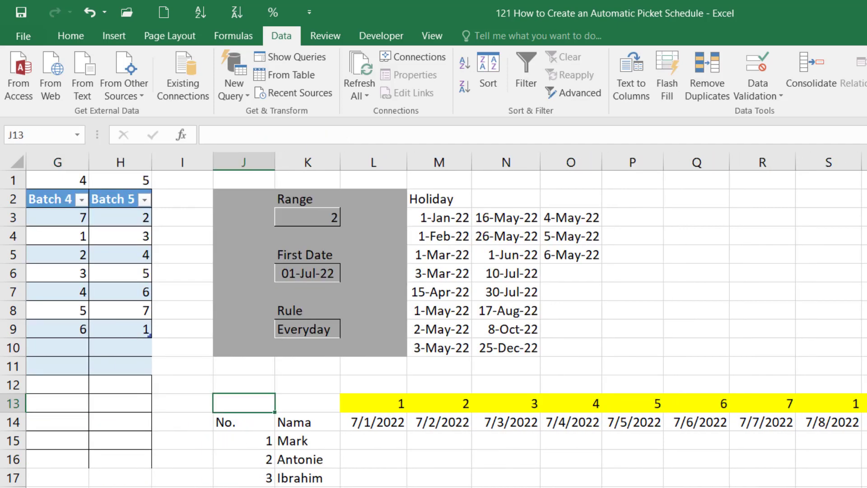
{"action": "key", "text": "Right"}
{"action": "key", "text": "Right"}
{"action": "key", "text": "Right"}
{"action": "key", "text": "Left"}
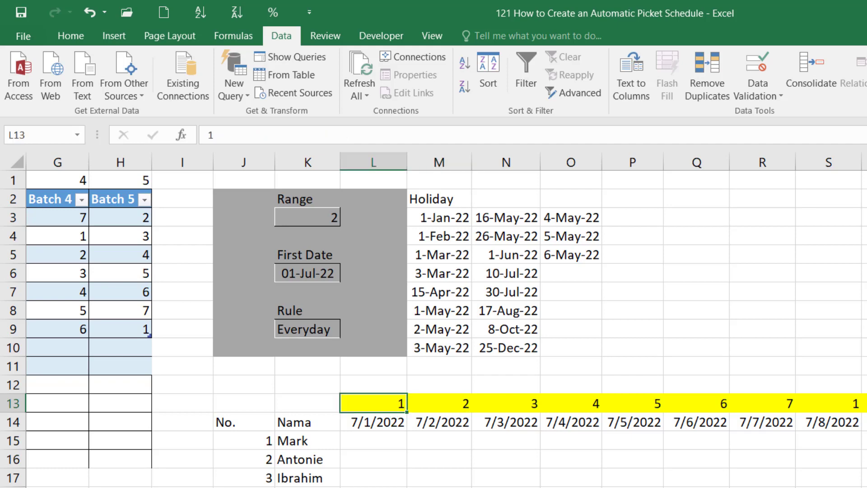
{"action": "key", "text": "Left"}
{"action": "key", "text": "Left"}
{"action": "key", "text": "Left"}
{"action": "key", "text": "Left"}
{"action": "key", "text": "Left"}
{"action": "key", "text": "Left"}
{"action": "key", "text": "Left"}
{"action": "key", "text": "Left"}
{"action": "key", "text": "Left"}
{"action": "key", "text": "Left"}
{"action": "key", "text": "Left"}
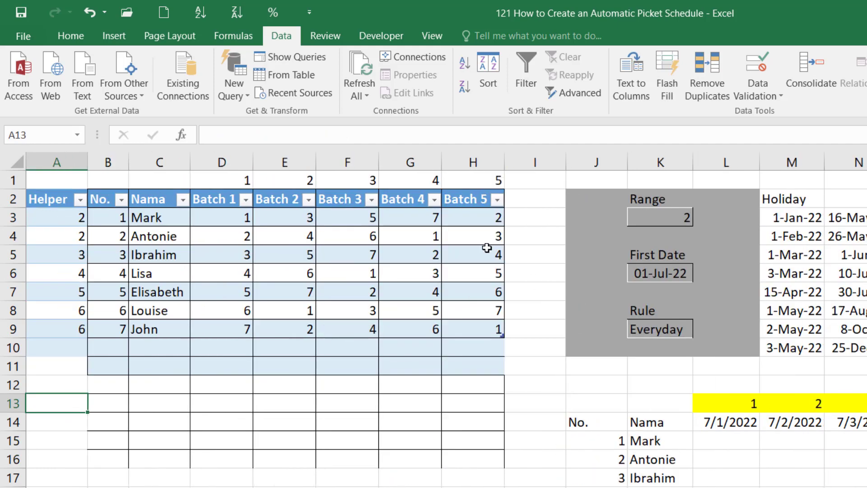
{"action": "left_click", "coordinate": [775, 404]}
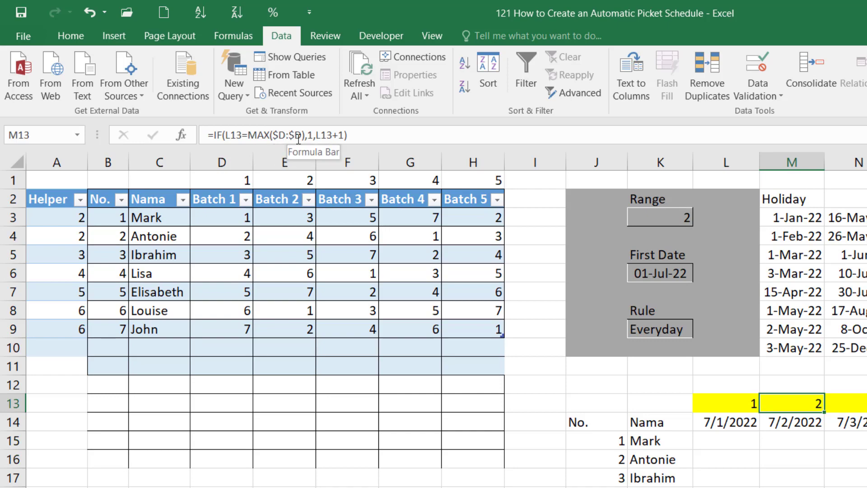
Step: Enter 1 in L12, above the first counter number, as the starting batch number
{"action": "left_click", "coordinate": [706, 442]}
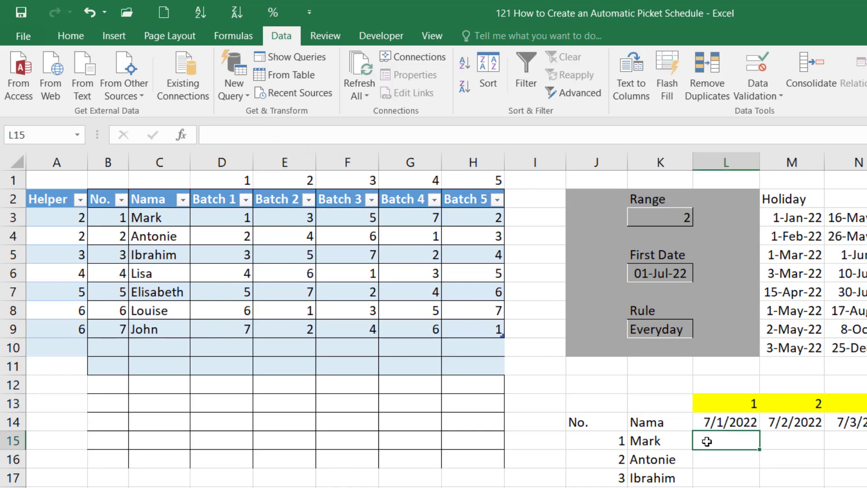
{"action": "key", "text": "Up"}
{"action": "key", "text": "Up"}
{"action": "key", "text": "Up"}
{"action": "key", "text": "Up"}
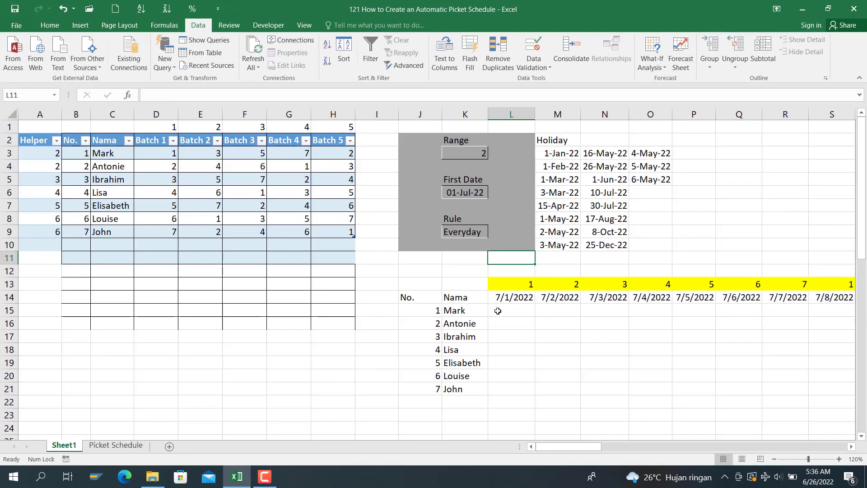
{"action": "key", "text": "Down"}
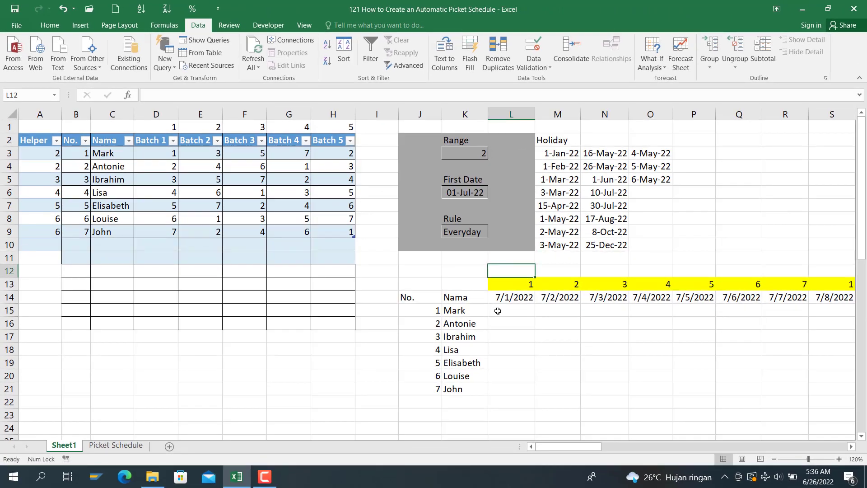
{"action": "key", "text": "Right"}
{"action": "key", "text": "Right"}
{"action": "key", "text": "Right"}
{"action": "key", "text": "Right"}
{"action": "key", "text": "Right"}
{"action": "key", "text": "Right"}
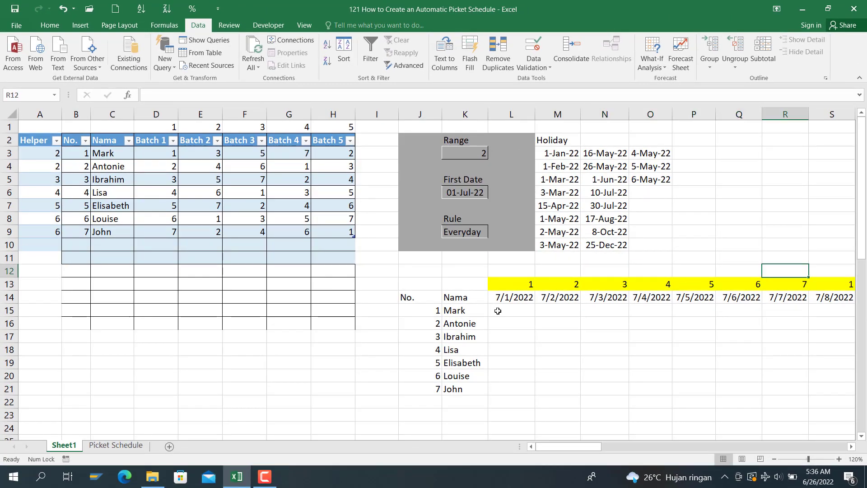
{"action": "key", "text": "Left"}
{"action": "key", "text": "Left"}
{"action": "key", "text": "Left"}
{"action": "key", "text": "Left"}
{"action": "key", "text": "Left"}
{"action": "key", "text": "Left"}
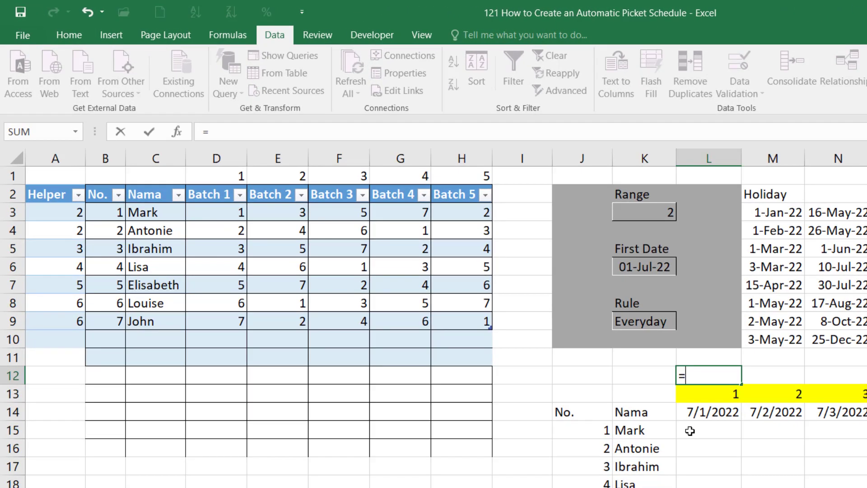
{"action": "type", "text": "1"}
{"action": "key", "text": "Right"}
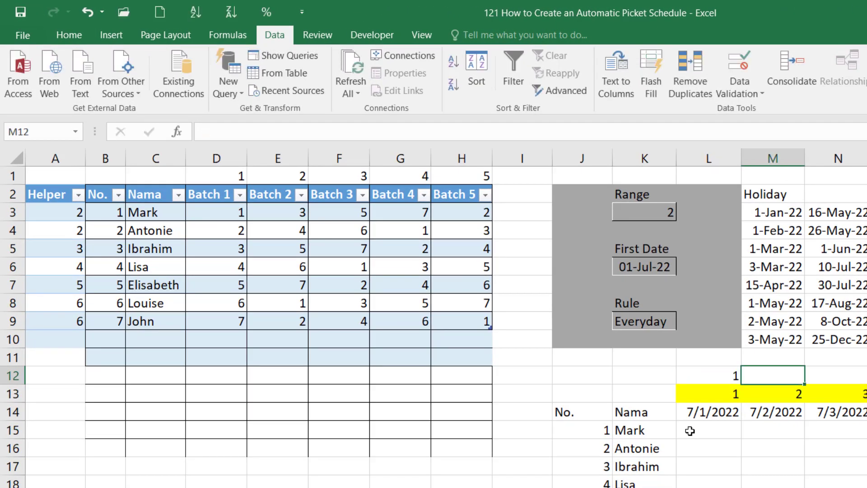
Step: Enter the formula =IF(M13=1,L12+1,L12) in M12 so the batch number rises whenever the counter restarts
{"action": "type", "text": "=if"}
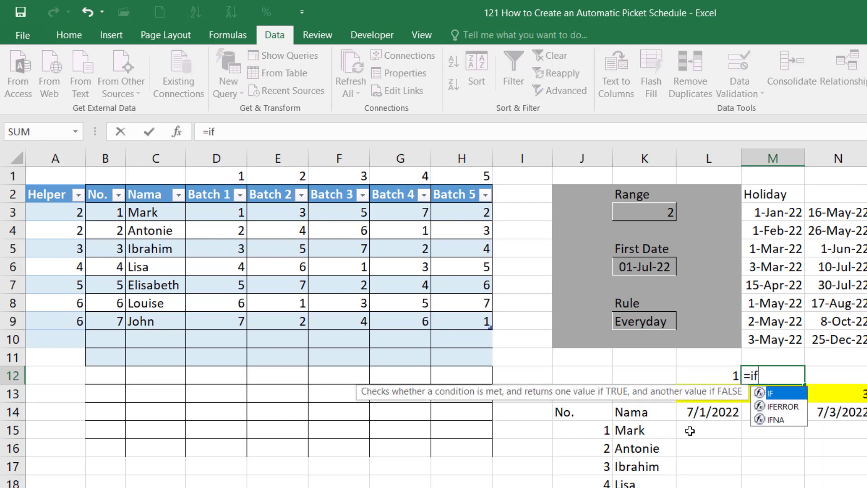
{"action": "type", "text": "("}
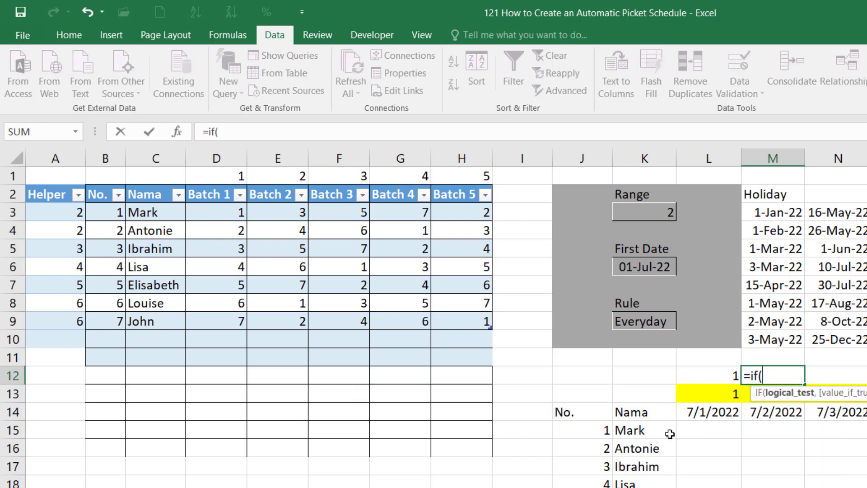
{"action": "left_click", "coordinate": [691, 404]}
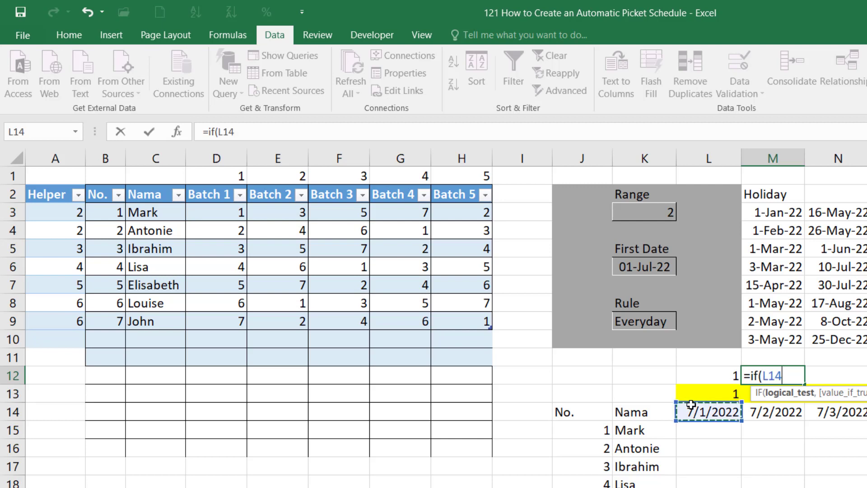
{"action": "key", "text": "Up"}
{"action": "key", "text": "Right"}
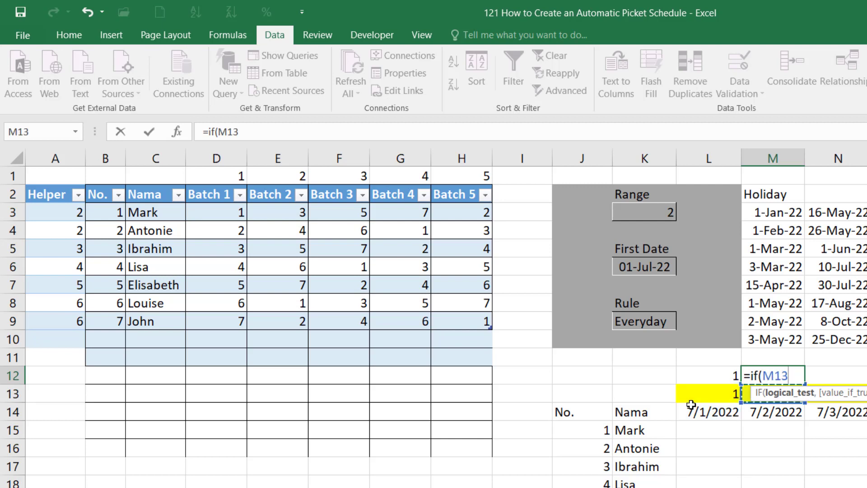
{"action": "type", "text": "=1,"}
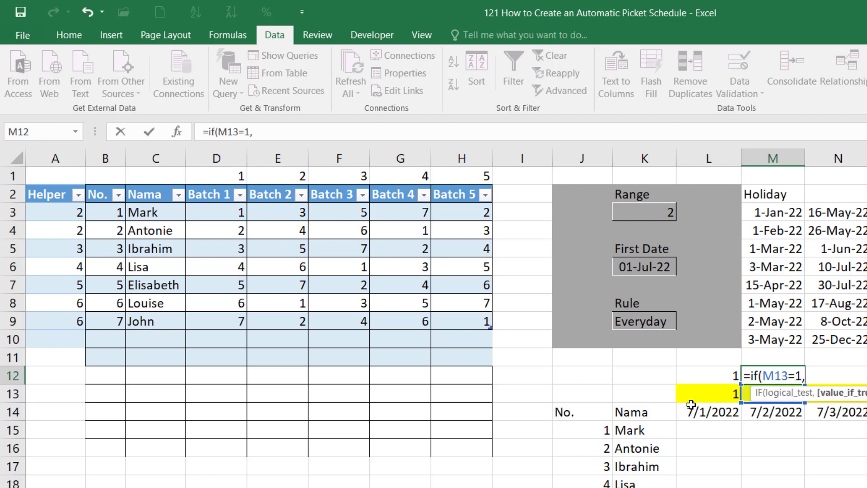
{"action": "left_click", "coordinate": [704, 373]}
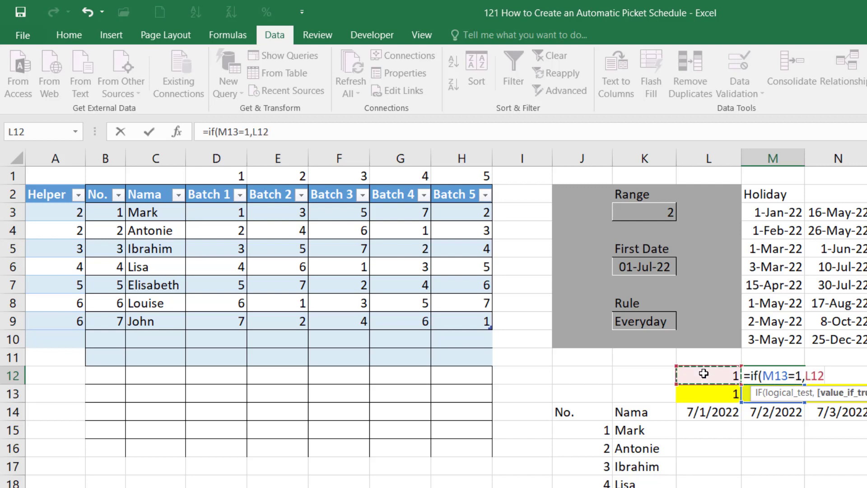
{"action": "type", "text": "+1,"}
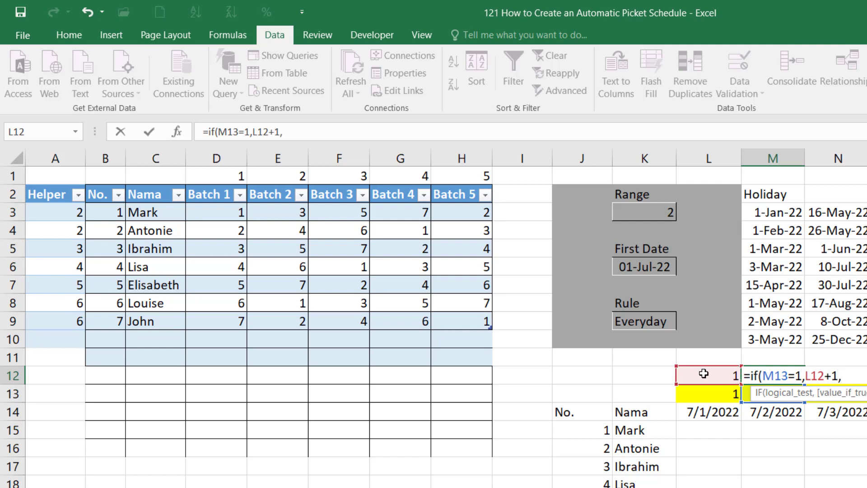
{"action": "left_click", "coordinate": [703, 373]}
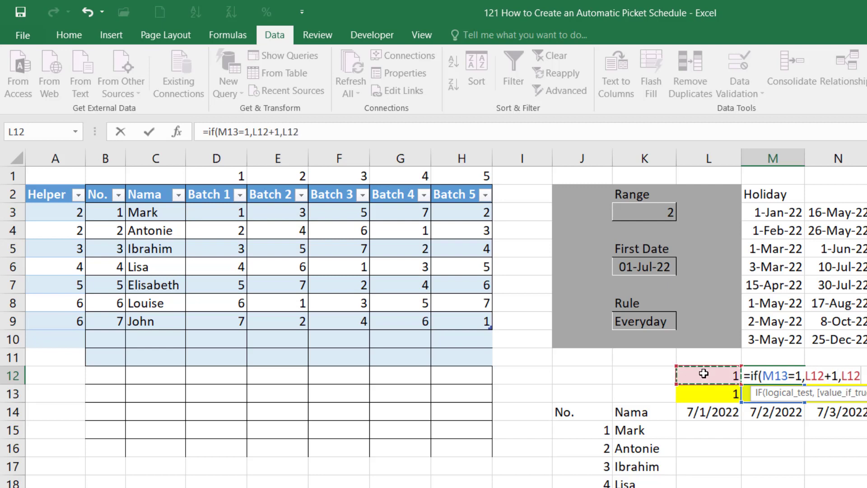
{"action": "type", "text": ")"}
{"action": "key", "text": "Return"}
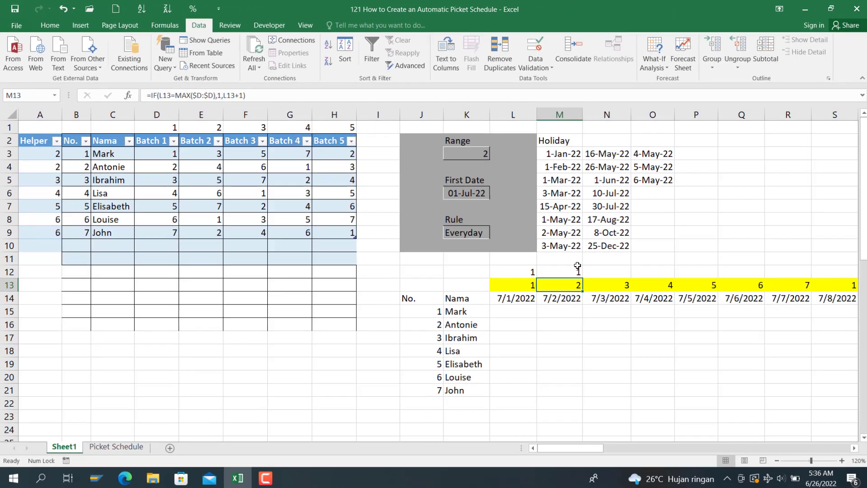
Step: Fill the batch number formula from M12 across row 12 through AT12
{"action": "left_click", "coordinate": [577, 269]}
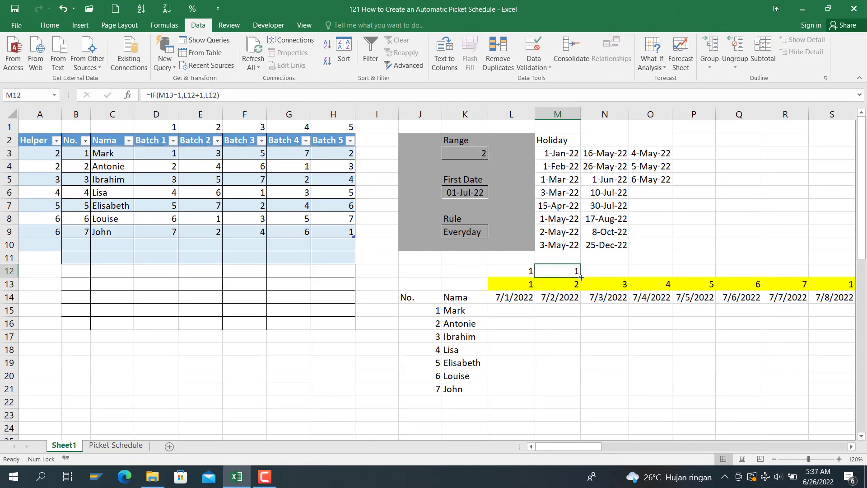
{"action": "left_click_drag", "start_coordinate": [581, 275], "coordinate": [723, 329]}
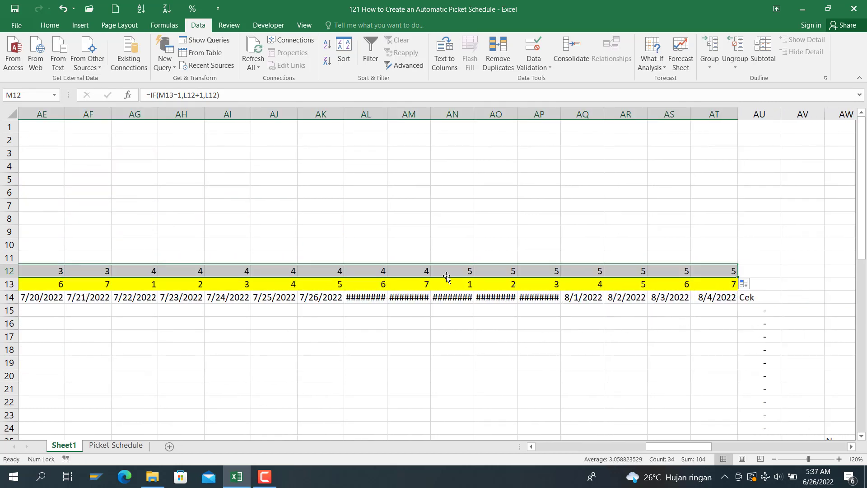
{"action": "left_click", "coordinate": [609, 267]}
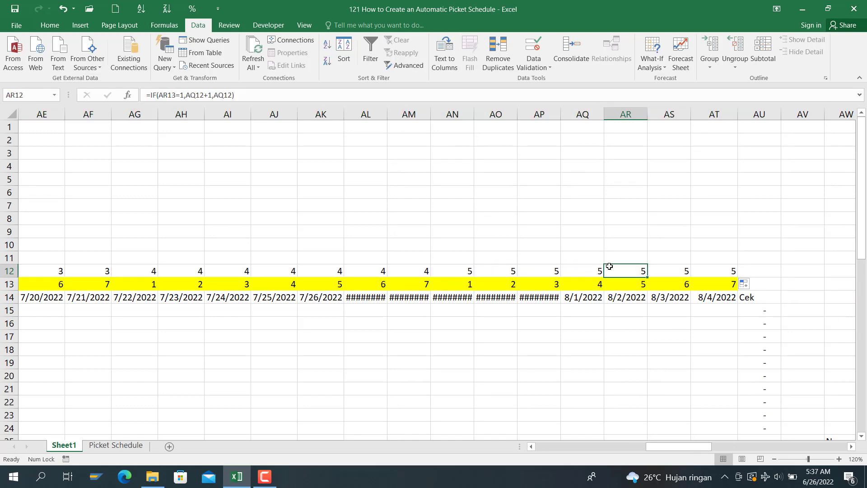
Step: Review the batch numbers along row 12 back to the start and compare them with the batch table's column numbers
{"action": "key", "text": "Left"}
{"action": "key", "text": "Left"}
{"action": "key", "text": "Left"}
{"action": "key", "text": "Left"}
{"action": "key", "text": "Left"}
{"action": "key", "text": "Left"}
{"action": "key", "text": "Left"}
{"action": "key", "text": "Left"}
{"action": "key", "text": "Left"}
{"action": "key", "text": "Left"}
{"action": "key", "text": "Left"}
{"action": "key", "text": "Left"}
{"action": "key", "text": "Left"}
{"action": "key", "text": "Left"}
{"action": "key", "text": "Left"}
{"action": "key", "text": "Left"}
{"action": "key", "text": "Left"}
{"action": "key", "text": "Left"}
{"action": "key", "text": "Left"}
{"action": "key", "text": "Left"}
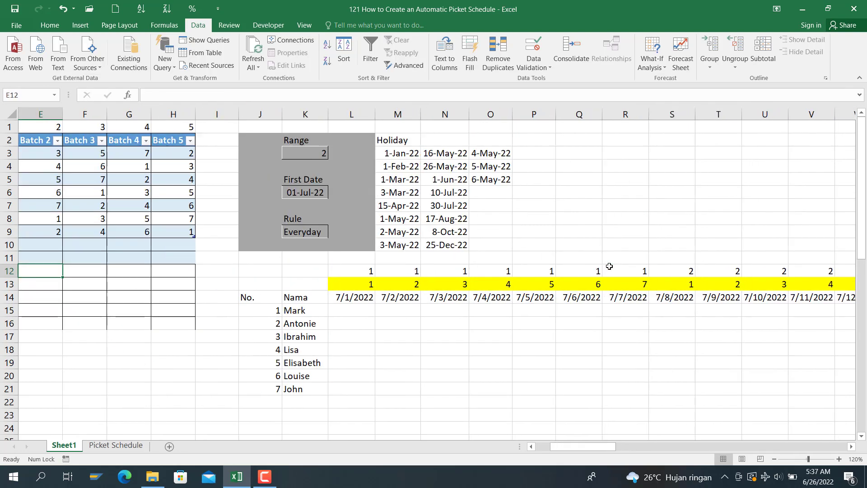
{"action": "key", "text": "Left"}
{"action": "key", "text": "Left"}
{"action": "key", "text": "Left"}
{"action": "key", "text": "Left"}
{"action": "key", "text": "Right"}
{"action": "key", "text": "Right"}
{"action": "key", "text": "Right"}
Step: Begin an IF formula in L15 that tests L12=D1 and returns D3, Mark's Batch 1 number, when true
{"action": "key", "text": "Down"}
{"action": "key", "text": "Down"}
{"action": "key", "text": "Down"}
{"action": "key", "text": "Down"}
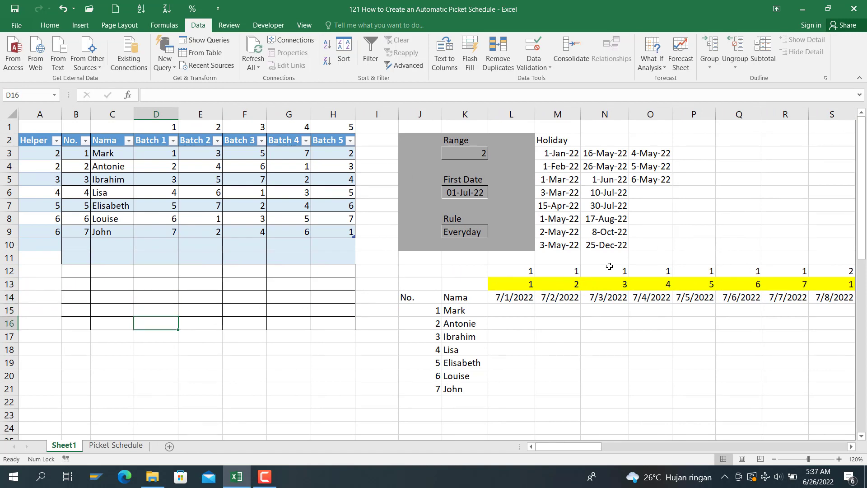
{"action": "key", "text": "Right"}
{"action": "key", "text": "Right"}
{"action": "key", "text": "Right"}
{"action": "key", "text": "Right"}
{"action": "key", "text": "Right"}
{"action": "key", "text": "Right"}
{"action": "key", "text": "Right"}
{"action": "key", "text": "Right"}
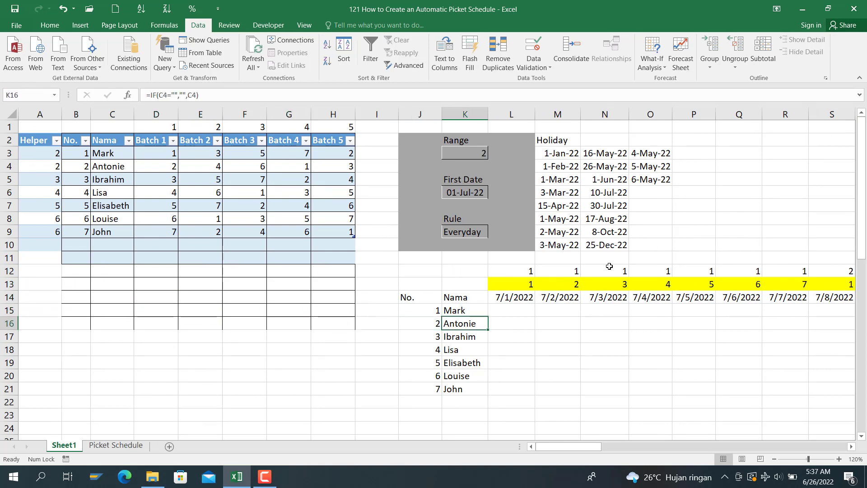
{"action": "key", "text": "Up"}
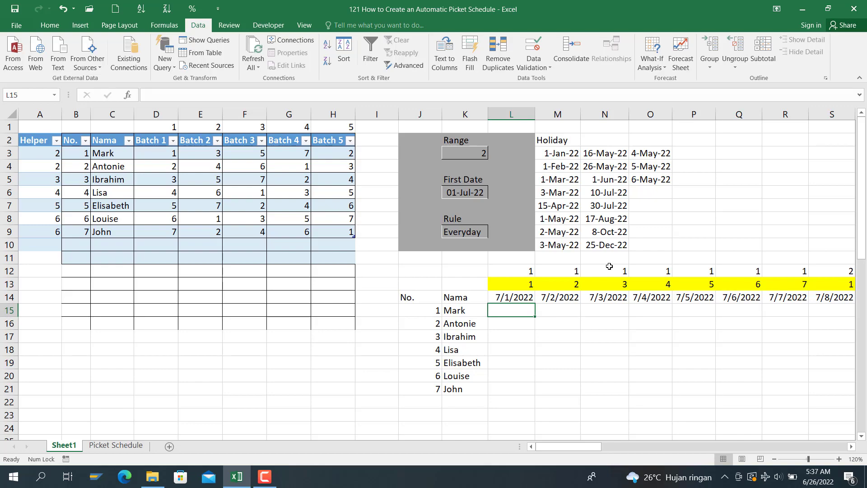
{"action": "type", "text": "=if("}
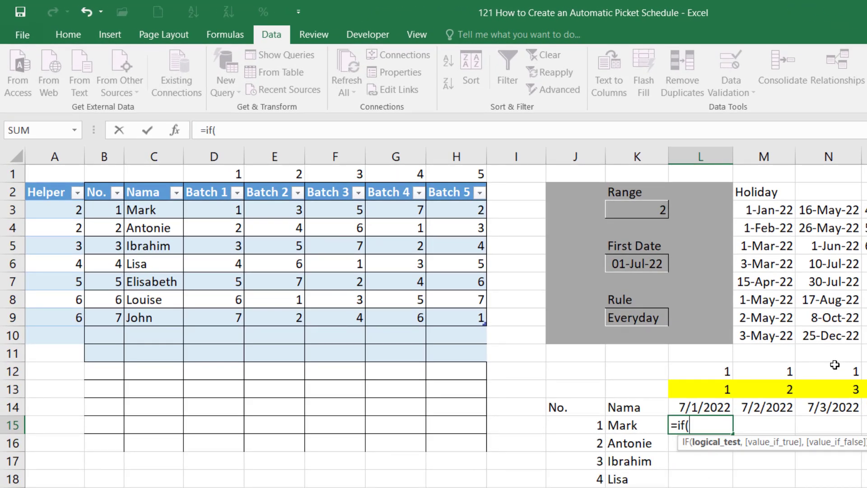
{"action": "left_click", "coordinate": [705, 372]}
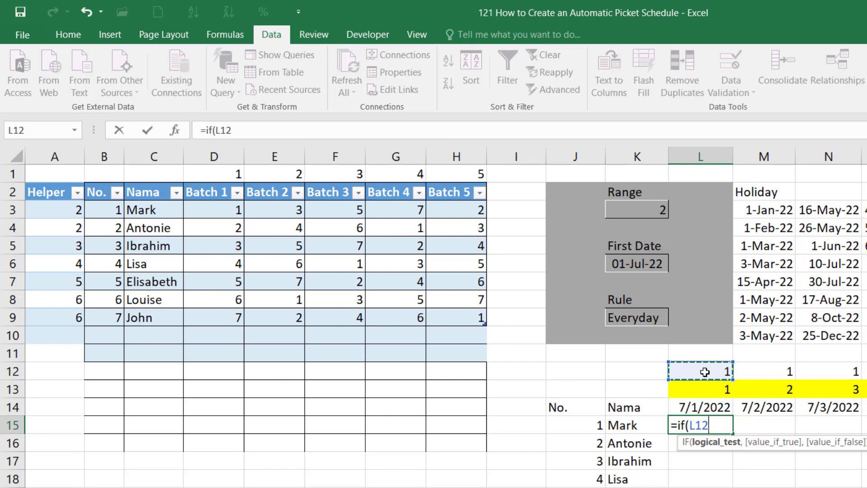
{"action": "type", "text": "="}
{"action": "left_click", "coordinate": [216, 173]}
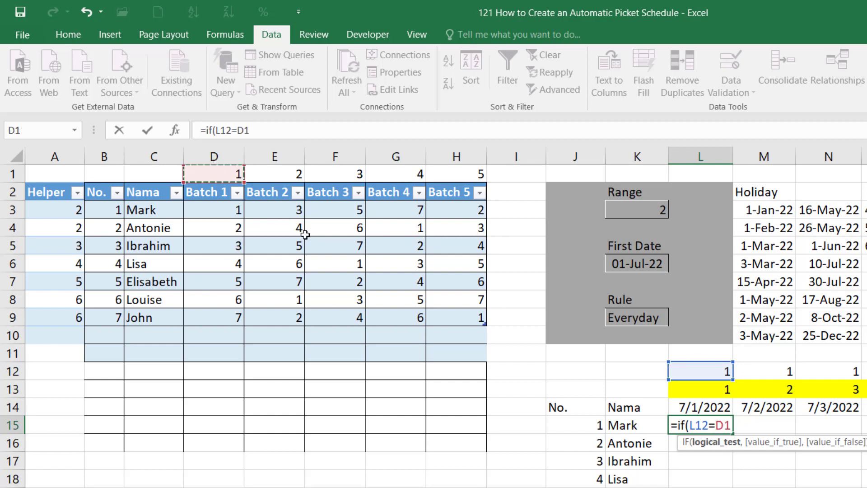
{"action": "type", "text": ","}
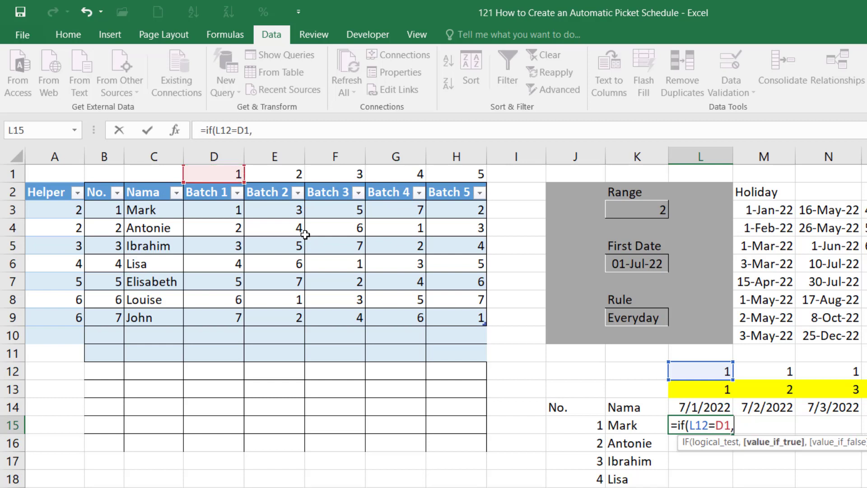
{"action": "left_click", "coordinate": [220, 206]}
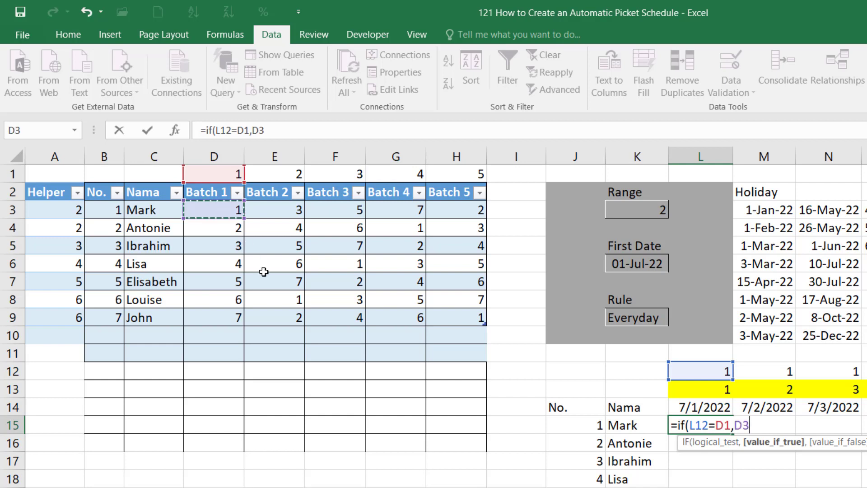
Step: Nest a second IF in the L15 formula that tests L12=E1 and returns E3 for Batch 2
{"action": "type", "text": ",if("}
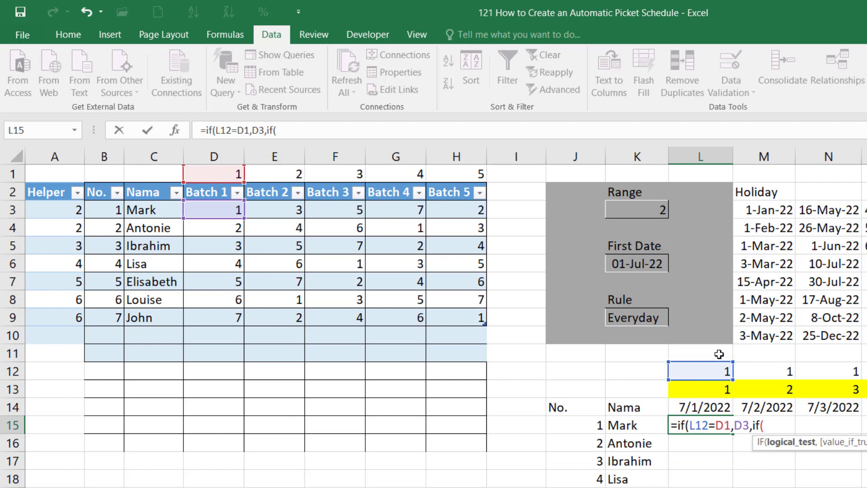
{"action": "left_click", "coordinate": [714, 370]}
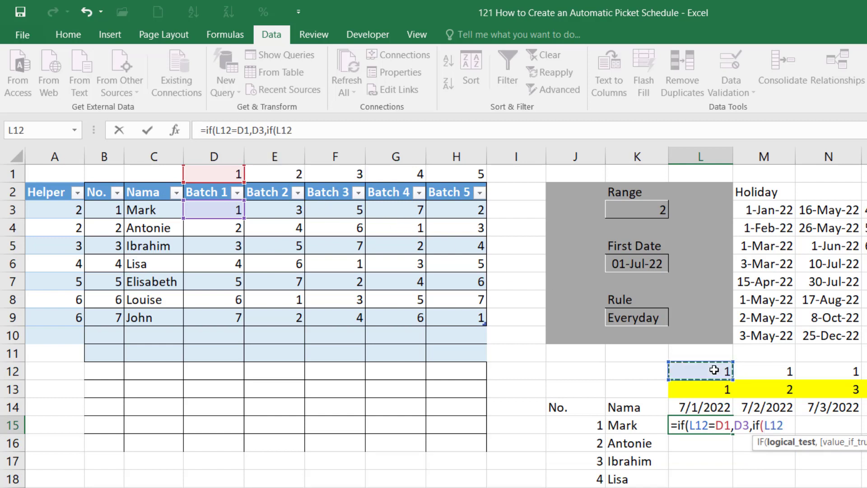
{"action": "type", "text": "="}
{"action": "left_click", "coordinate": [283, 180]}
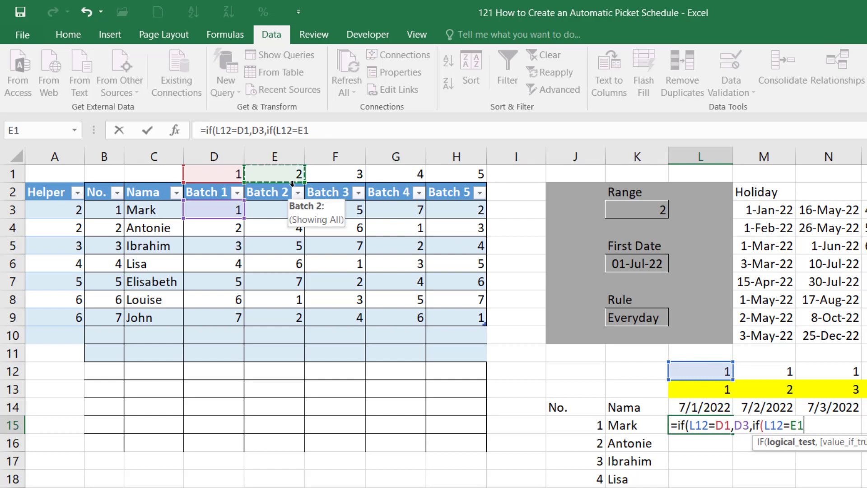
{"action": "type", "text": ","}
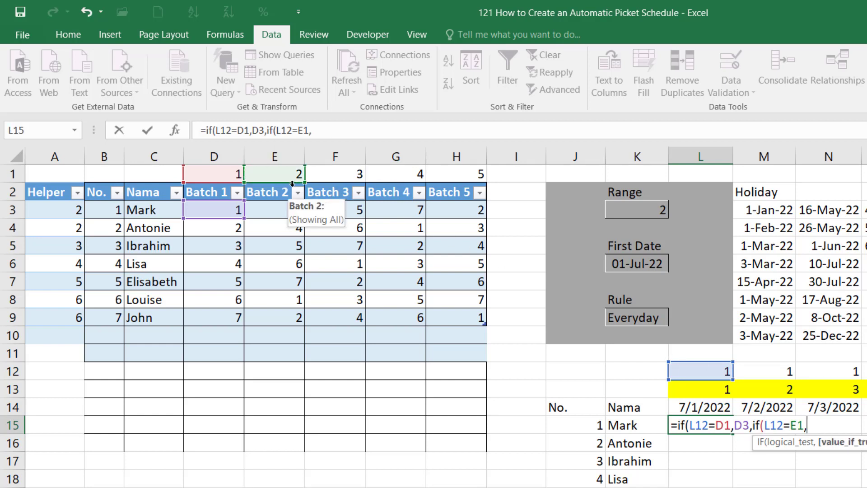
{"action": "left_click", "coordinate": [271, 210]}
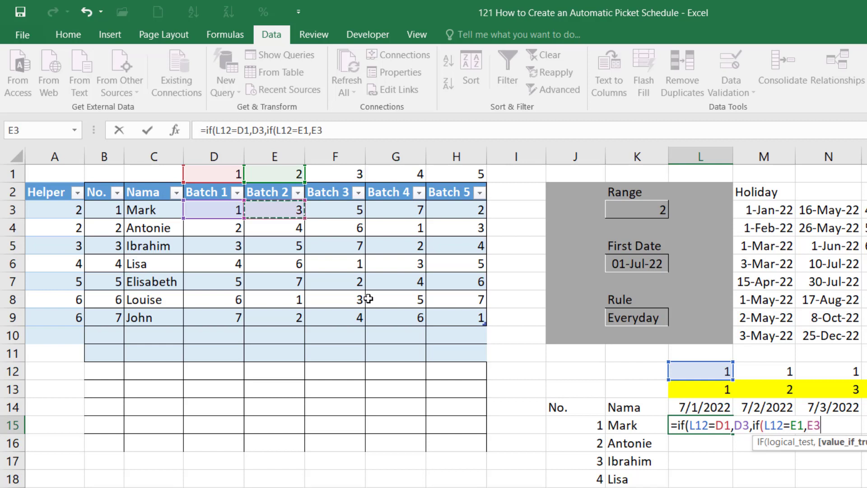
Step: Nest a third IF in the L15 formula that tests L12=F1 and returns F3 for Batch 3
{"action": "type", "text": ",if("}
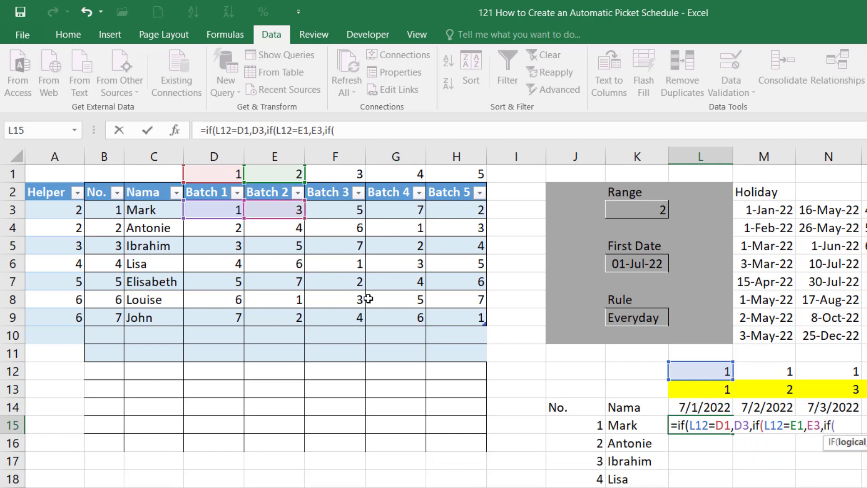
{"action": "left_click", "coordinate": [698, 372]}
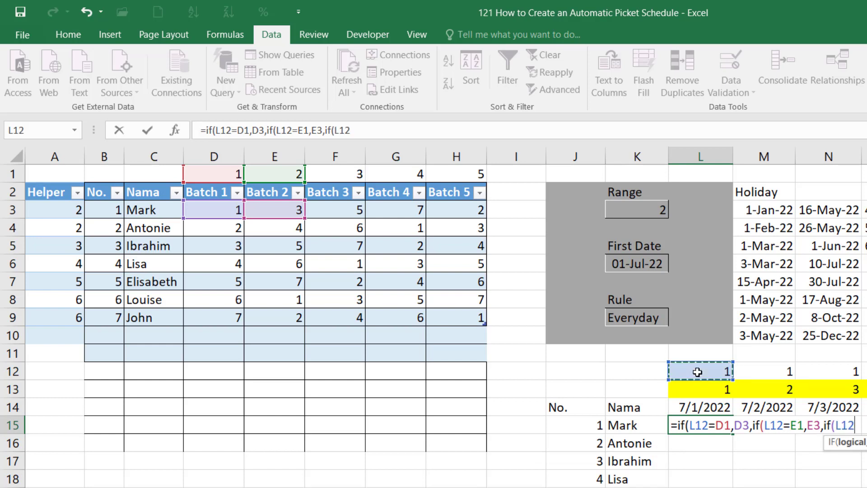
{"action": "type", "text": "="}
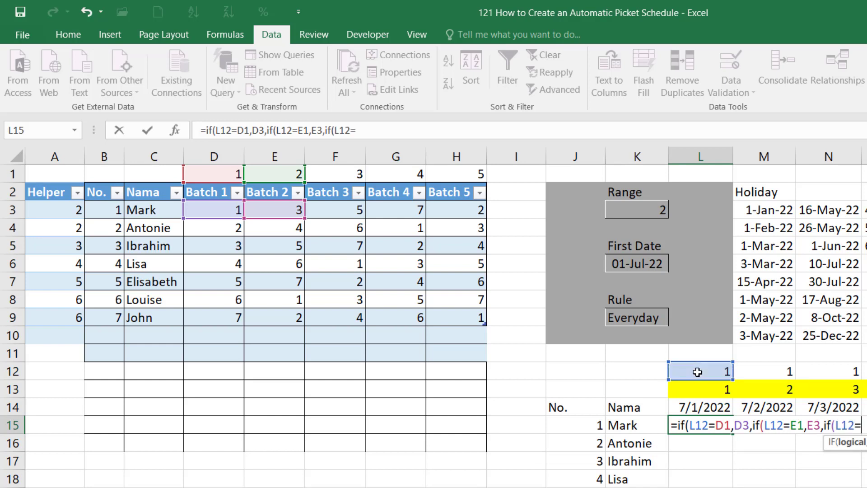
{"action": "left_click", "coordinate": [330, 173]}
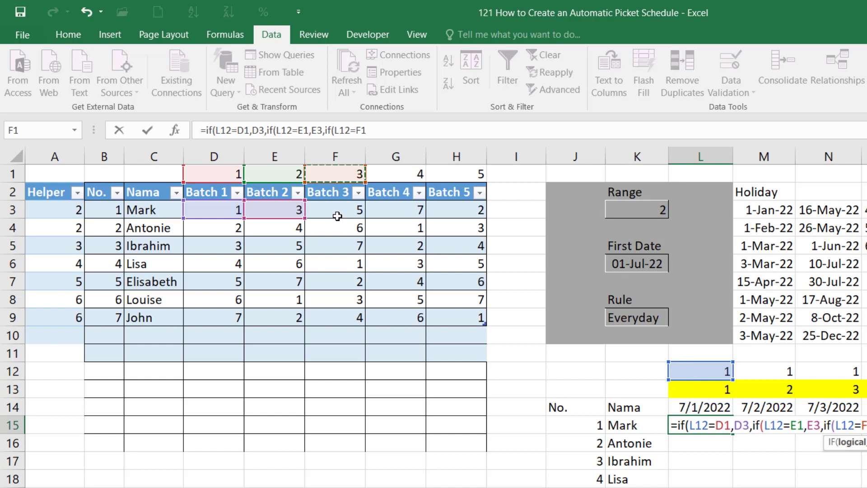
{"action": "type", "text": ","}
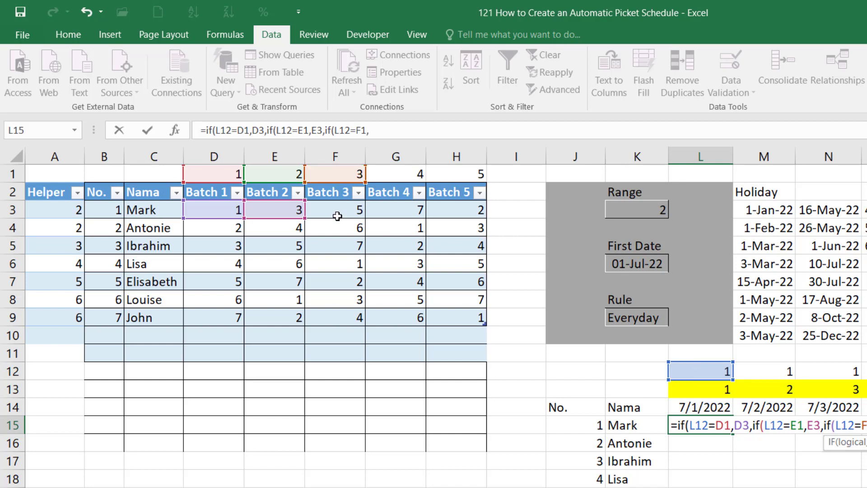
{"action": "left_click", "coordinate": [339, 211]}
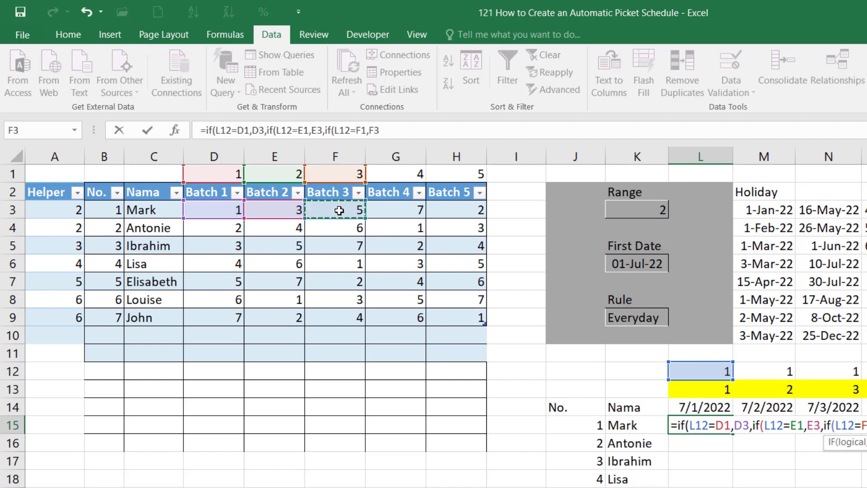
Step: Nest a fourth IF in the L15 formula that tests L12=G1 and returns G3 for Batch 4
{"action": "type", "text": ",if("}
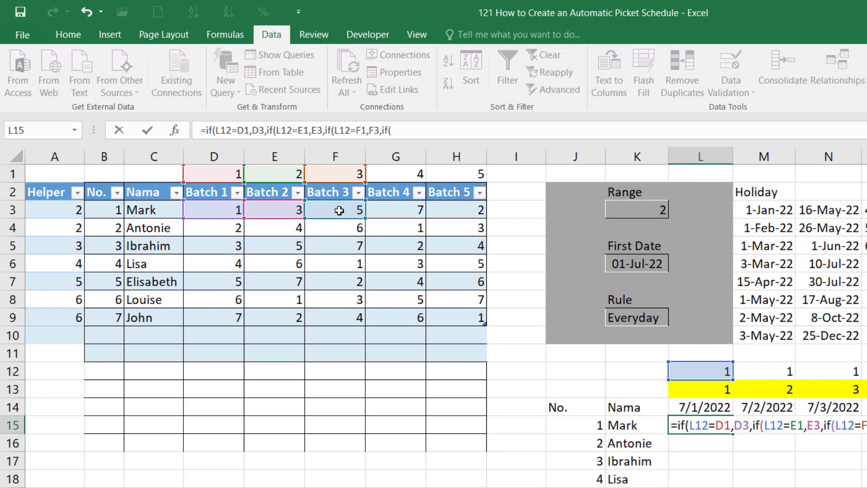
{"action": "left_click", "coordinate": [720, 370]}
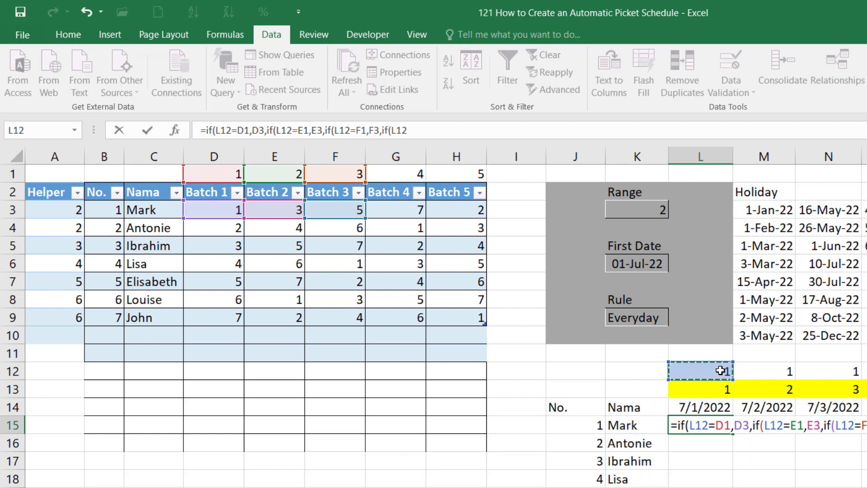
{"action": "type", "text": "="}
{"action": "left_click", "coordinate": [409, 176]}
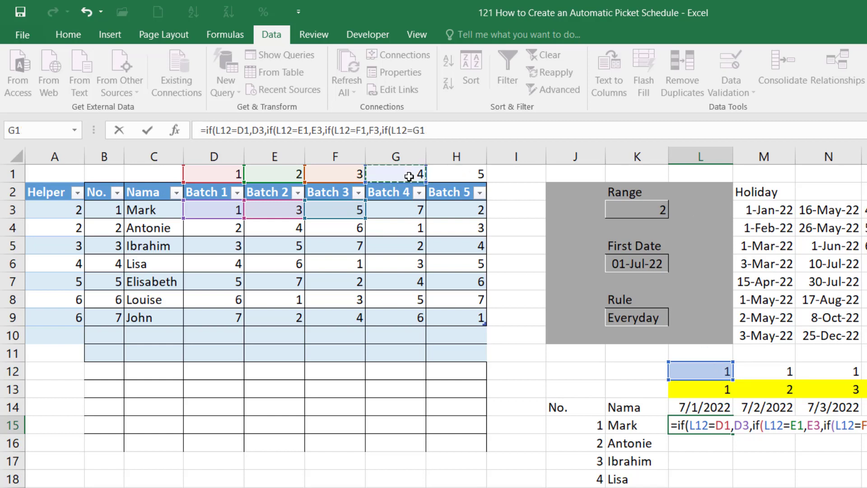
{"action": "type", "text": ","}
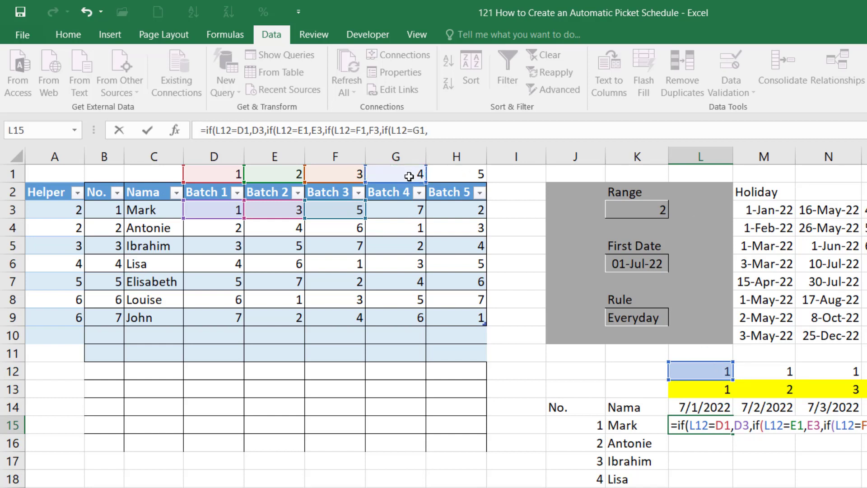
{"action": "left_click", "coordinate": [403, 213]}
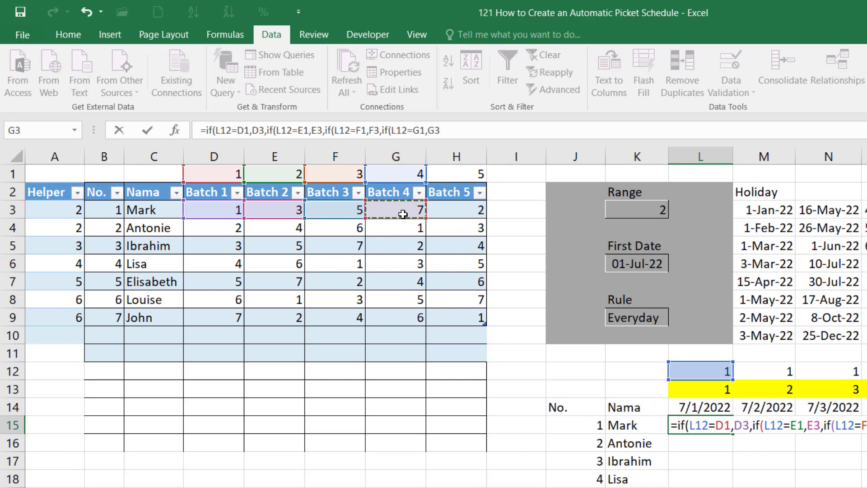
Step: Finish the L15 formula with H3 as the fallback value, close all four IF functions and commit it
{"action": "type", "text": ","}
{"action": "left_click", "coordinate": [447, 210]}
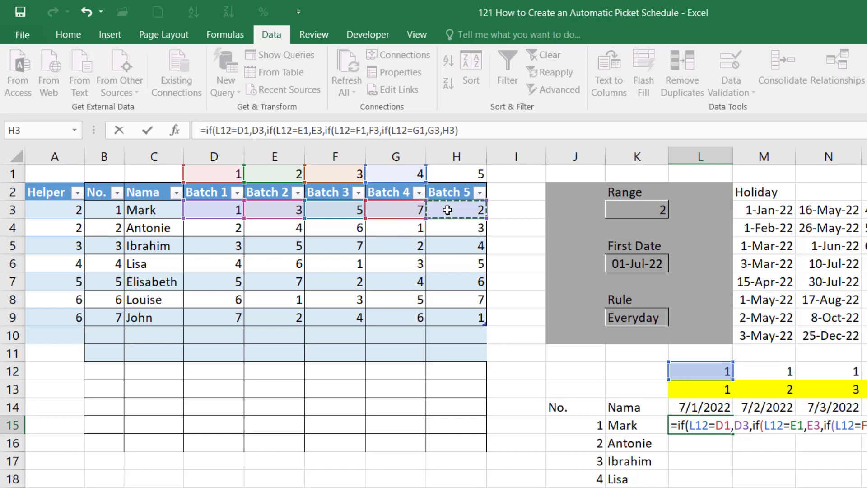
{"action": "type", "text": ")"}
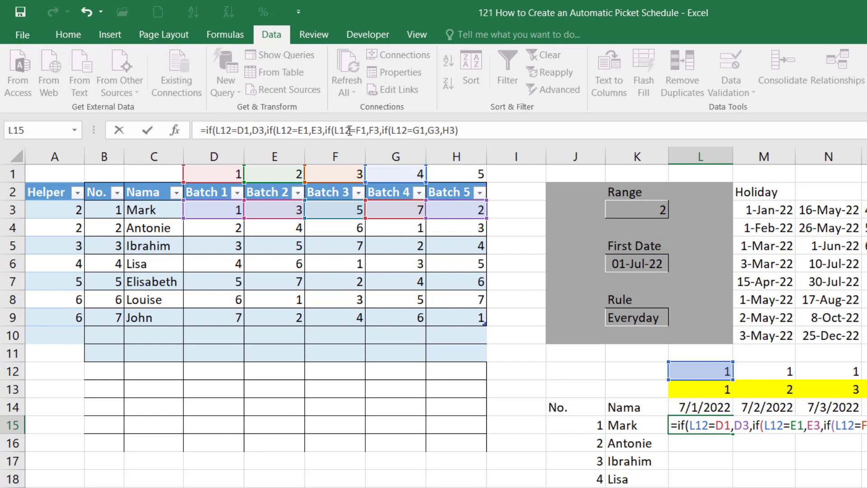
{"action": "left_click", "coordinate": [485, 130]}
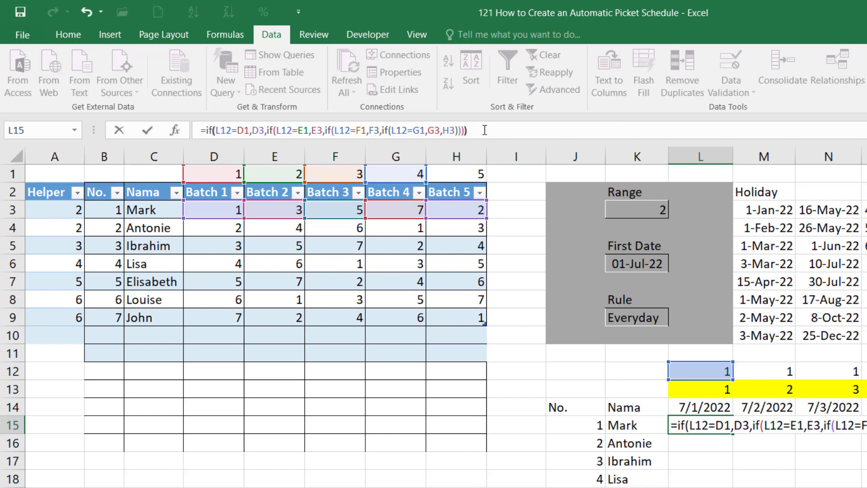
{"action": "key", "text": "Return"}
{"action": "key", "text": "Up"}
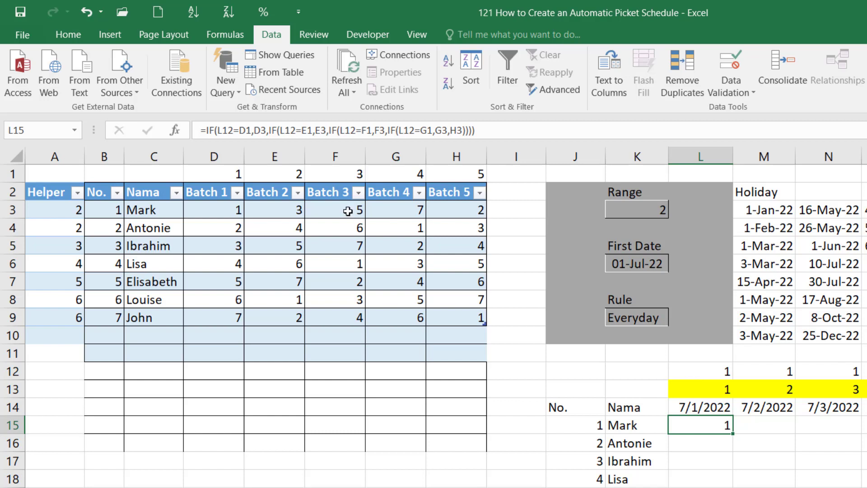
Step: Lock the row of all four L12 references in the L15 formula so each reads L$12
{"action": "key", "text": "F2"}
{"action": "left_click", "coordinate": [222, 130]}
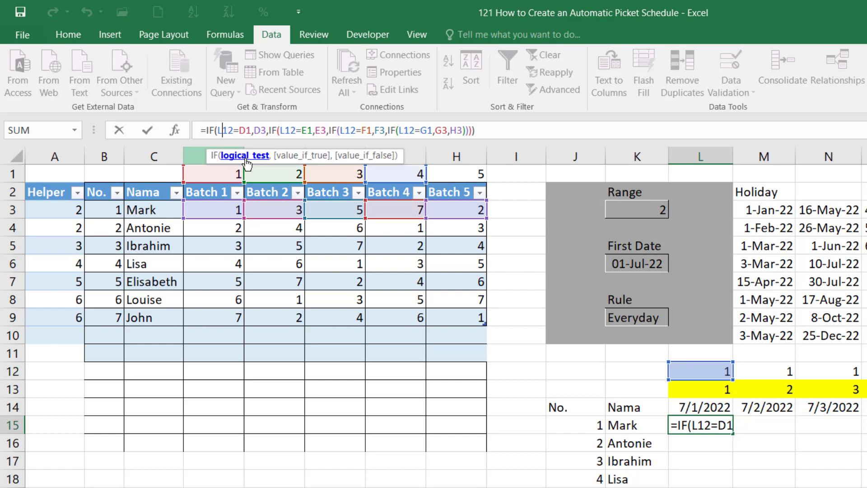
{"action": "type", "text": "$"}
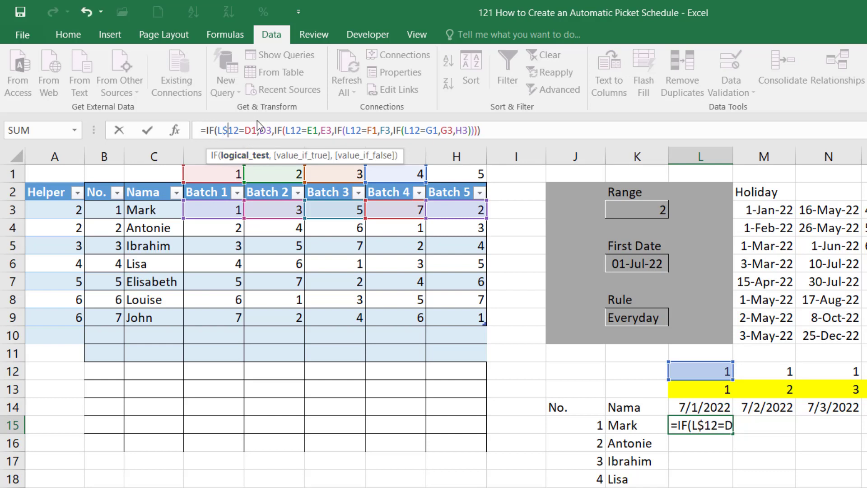
{"action": "left_click", "coordinate": [292, 130]}
{"action": "type", "text": "$"}
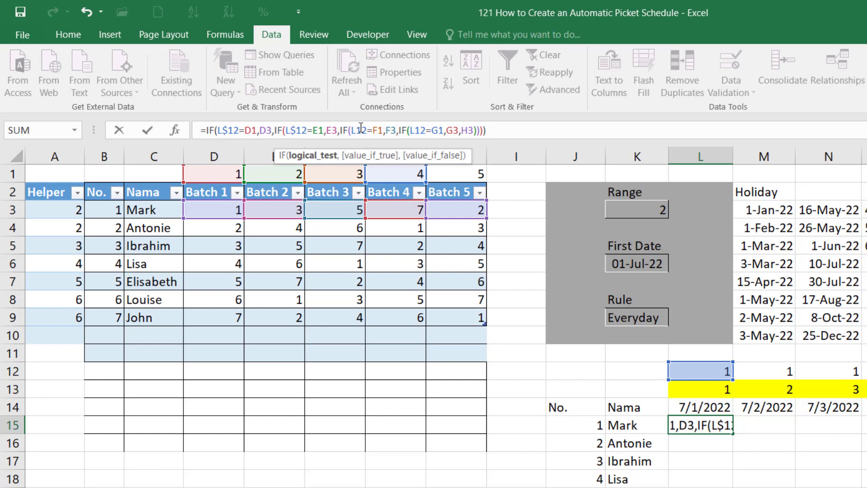
{"action": "left_click", "coordinate": [361, 130]}
{"action": "type", "text": "$"}
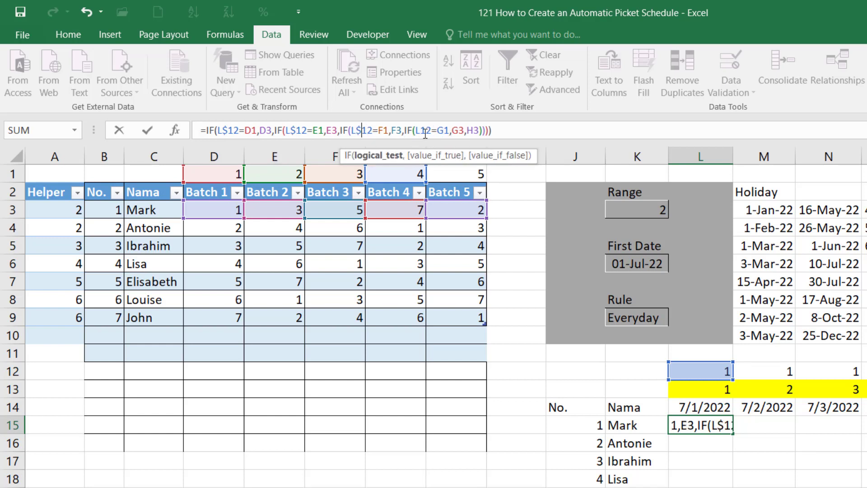
{"action": "left_click", "coordinate": [425, 135]}
{"action": "type", "text": "$"}
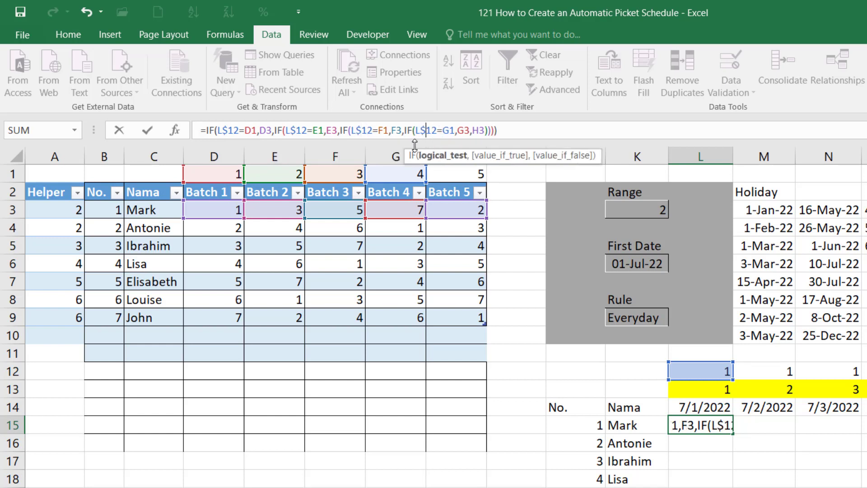
Step: Make the batch number references in the L15 formula fully absolute: $D$1, $E$1, $F$1 and $G$1
{"action": "left_click", "coordinate": [248, 135]}
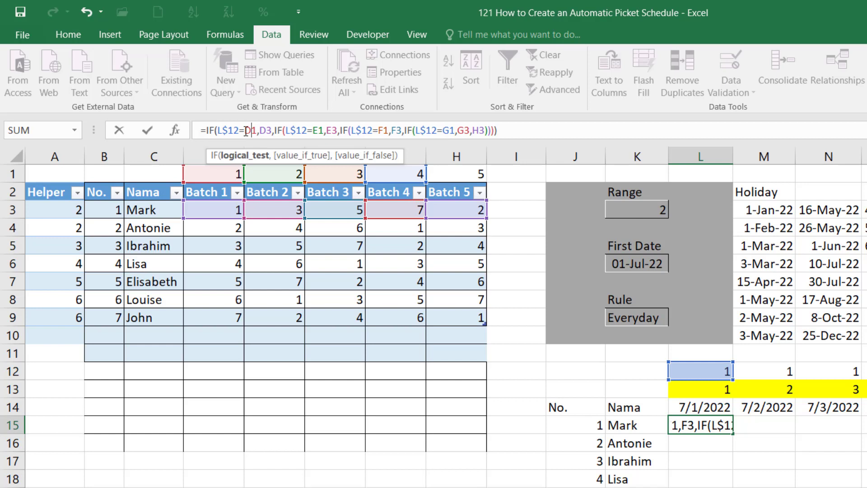
{"action": "key", "text": "F4"}
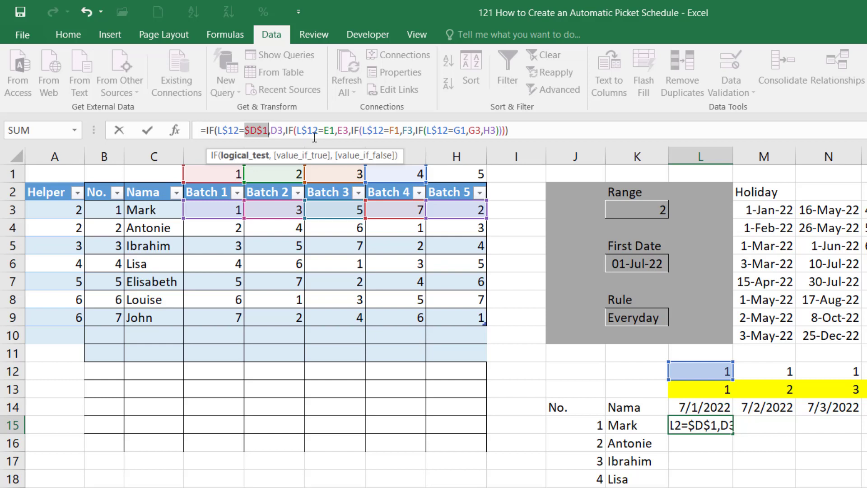
{"action": "left_click", "coordinate": [331, 131]}
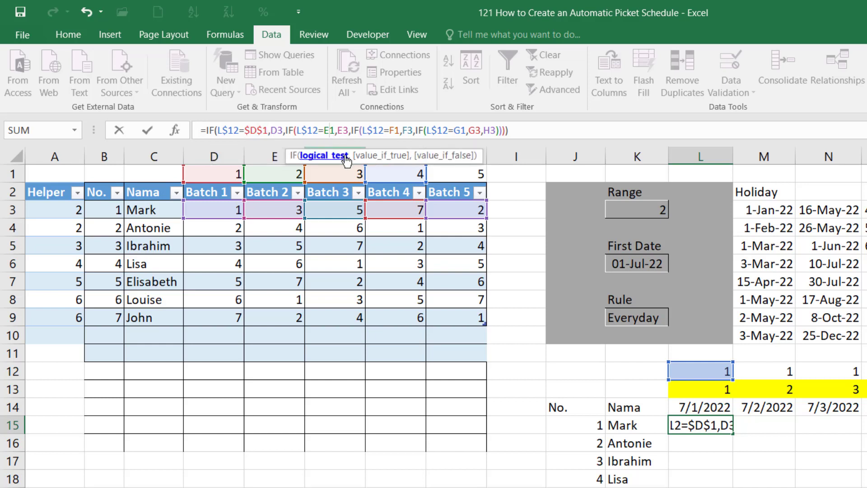
{"action": "key", "text": "F4"}
{"action": "left_click", "coordinate": [405, 131]}
{"action": "key", "text": "F4"}
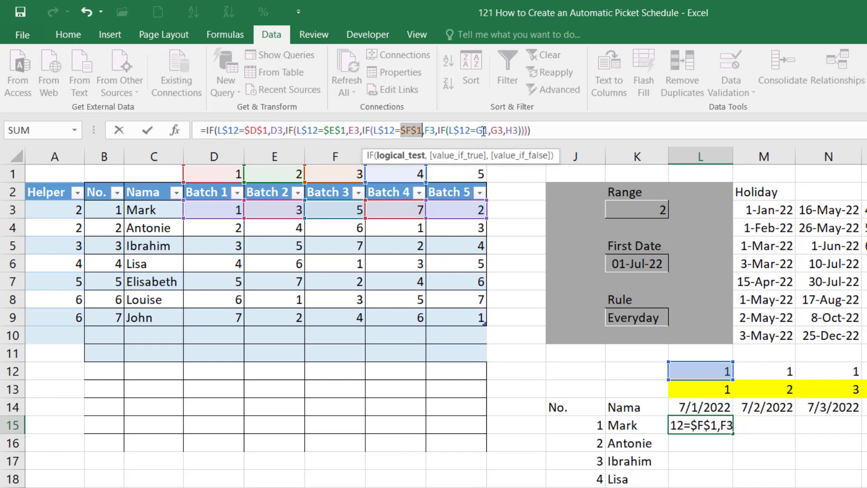
{"action": "left_click", "coordinate": [481, 134]}
{"action": "key", "text": "F4"}
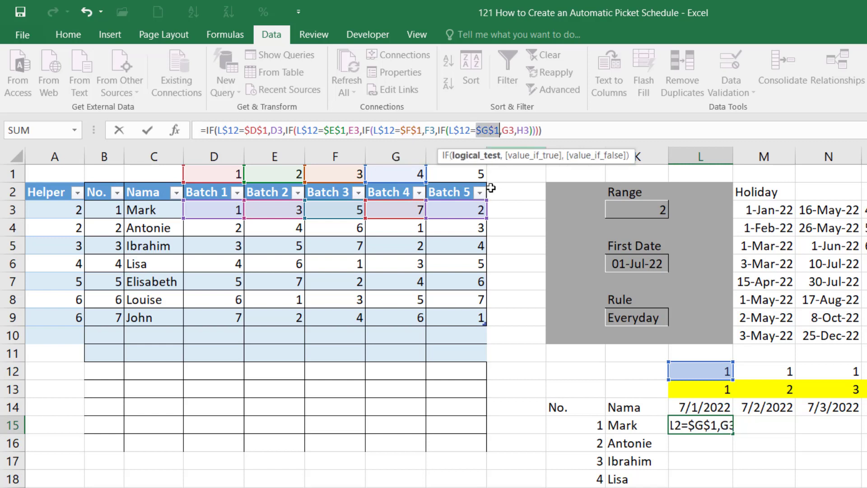
Step: Lock the columns of the returned references in the L15 formula as $D3, $E3, $F3, $G3 and $H3, and commit it
{"action": "left_click", "coordinate": [278, 131]}
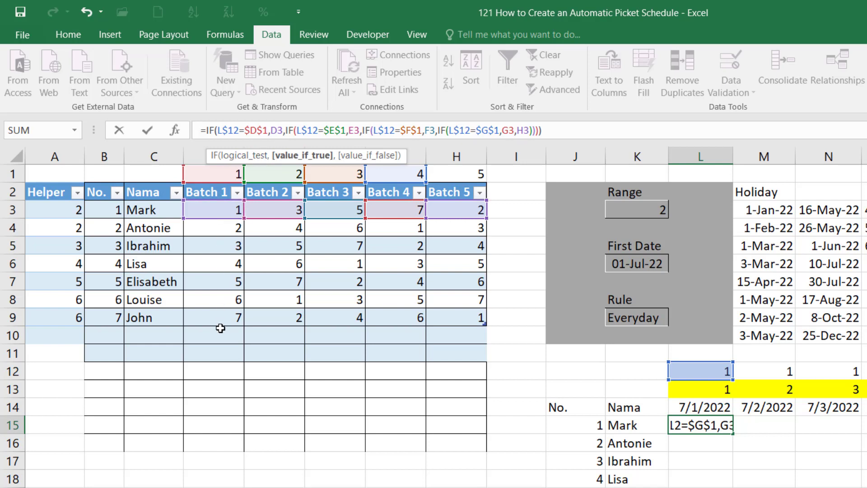
{"action": "left_click", "coordinate": [272, 131]}
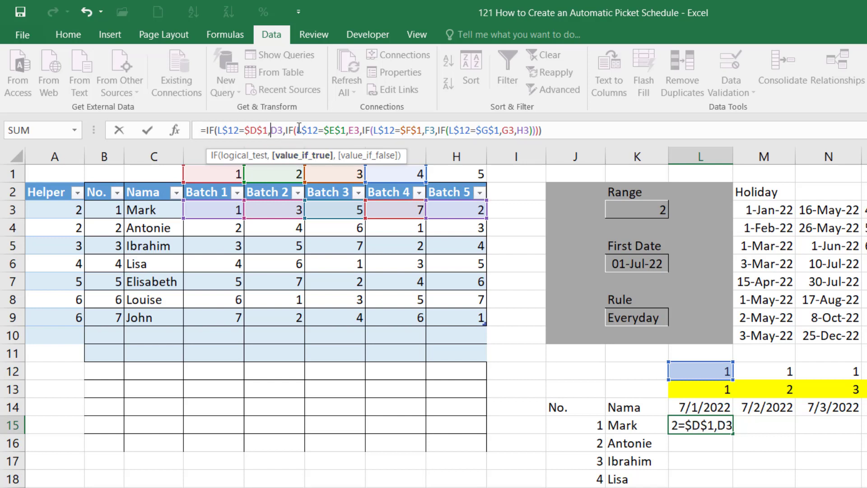
{"action": "type", "text": "$"}
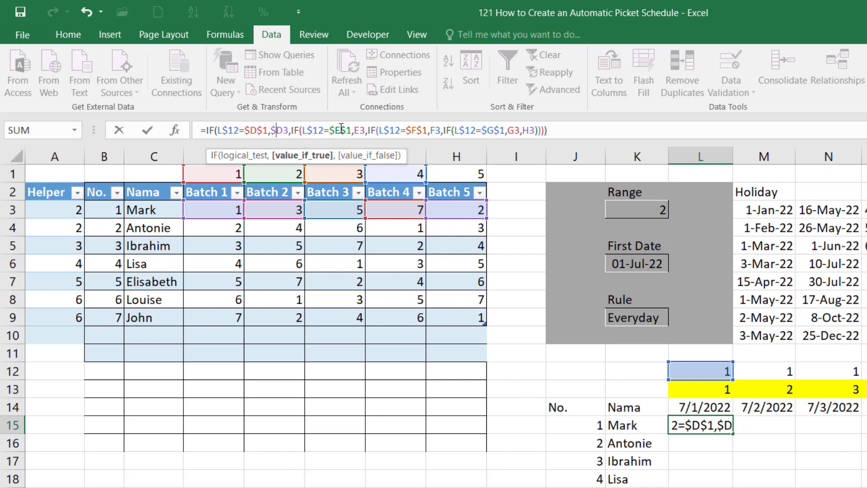
{"action": "left_click", "coordinate": [357, 130]}
{"action": "type", "text": "$"}
{"action": "left_click", "coordinate": [436, 131]}
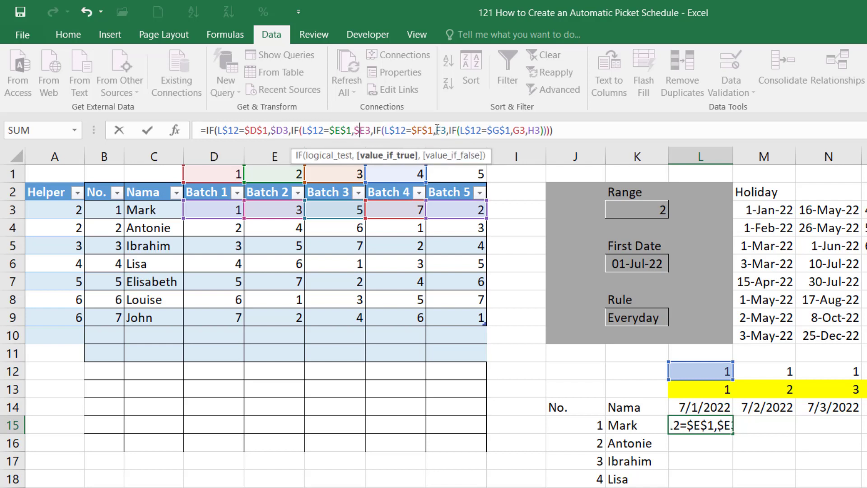
{"action": "type", "text": "$"}
{"action": "left_click", "coordinate": [519, 132]}
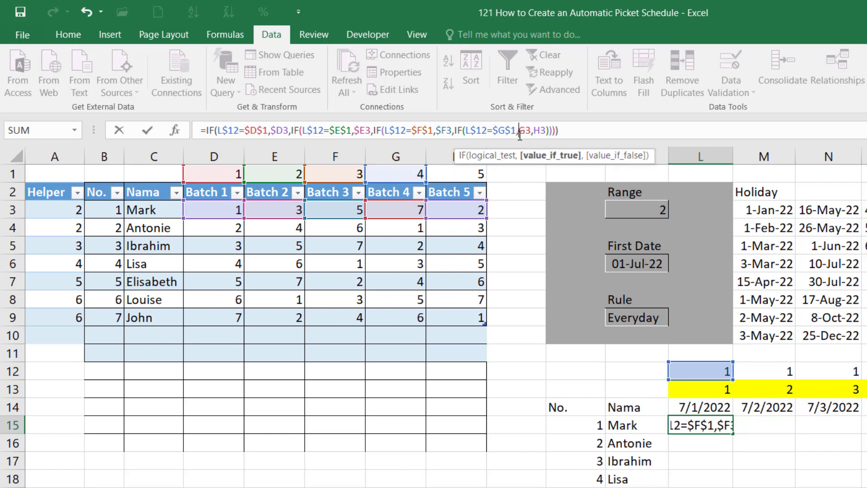
{"action": "type", "text": "$"}
{"action": "left_click", "coordinate": [540, 131]}
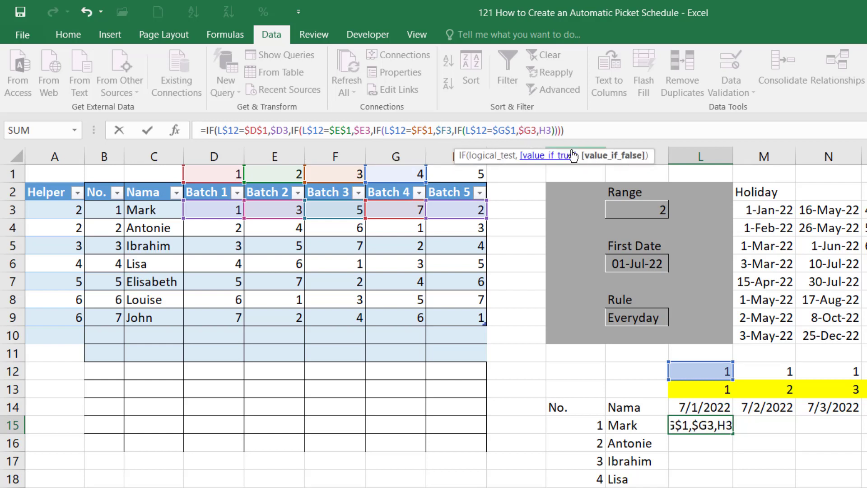
{"action": "type", "text": "$"}
{"action": "key", "text": "Return"}
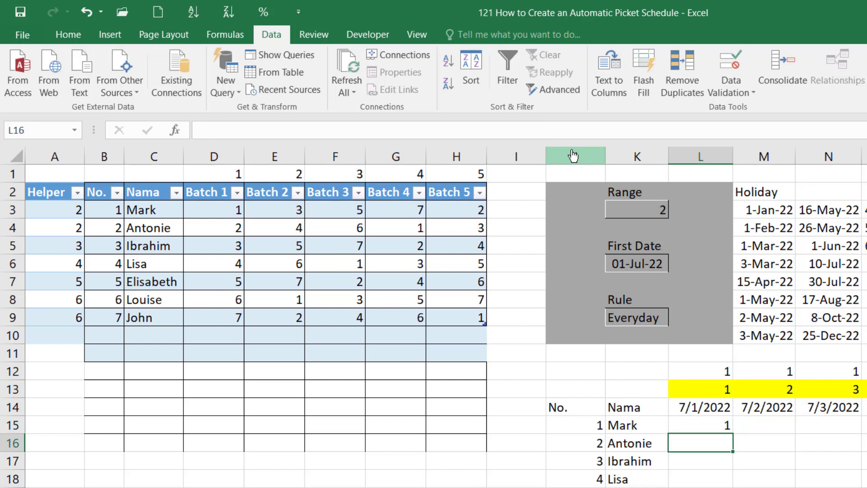
Step: Fill the L15 formula down to row 21 and across all schedule dates to column AT
{"action": "left_click", "coordinate": [724, 425]}
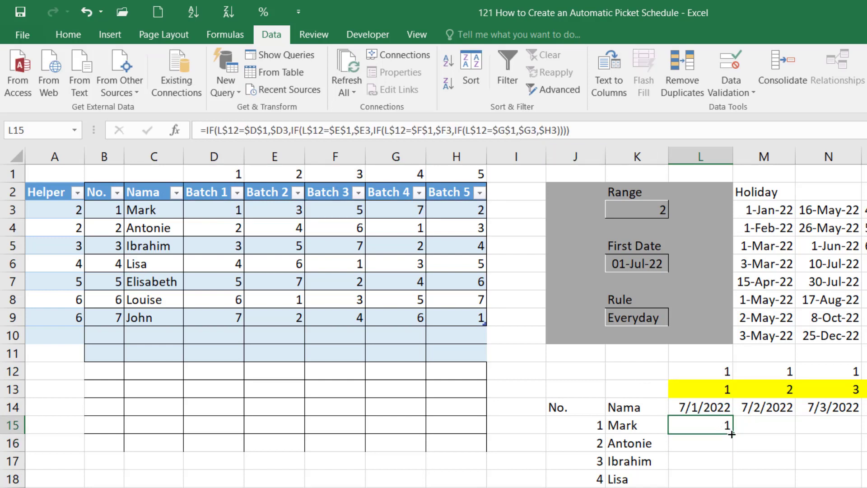
{"action": "left_click_drag", "start_coordinate": [733, 433], "coordinate": [730, 484]}
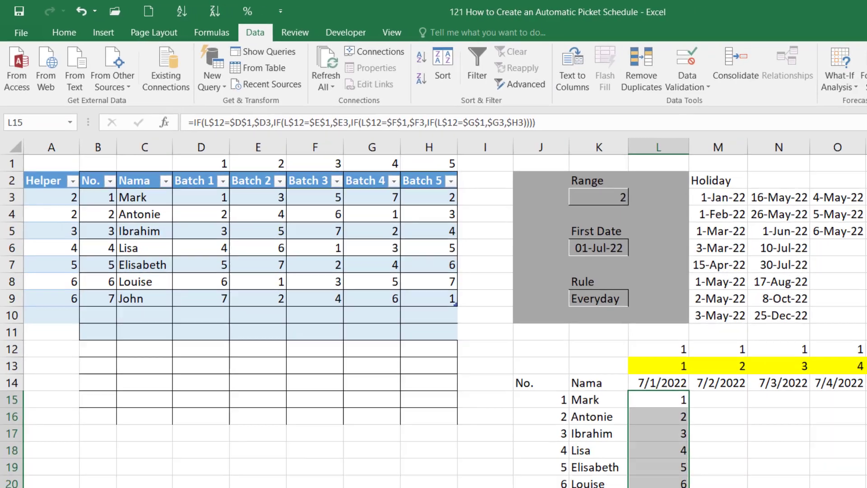
{"action": "left_click_drag", "start_coordinate": [547, 403], "coordinate": [754, 404]}
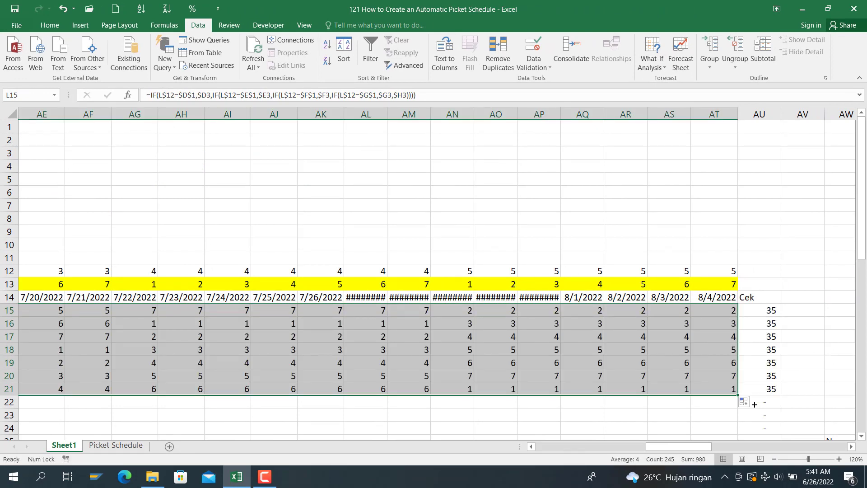
Step: Examine the filled picket numbers and their formulas across the schedule against the batch table
{"action": "key", "text": "Left"}
{"action": "key", "text": "Left"}
{"action": "key", "text": "Left"}
{"action": "key", "text": "Left"}
{"action": "key", "text": "Right"}
{"action": "key", "text": "Right"}
{"action": "key", "text": "Right"}
{"action": "key", "text": "Right"}
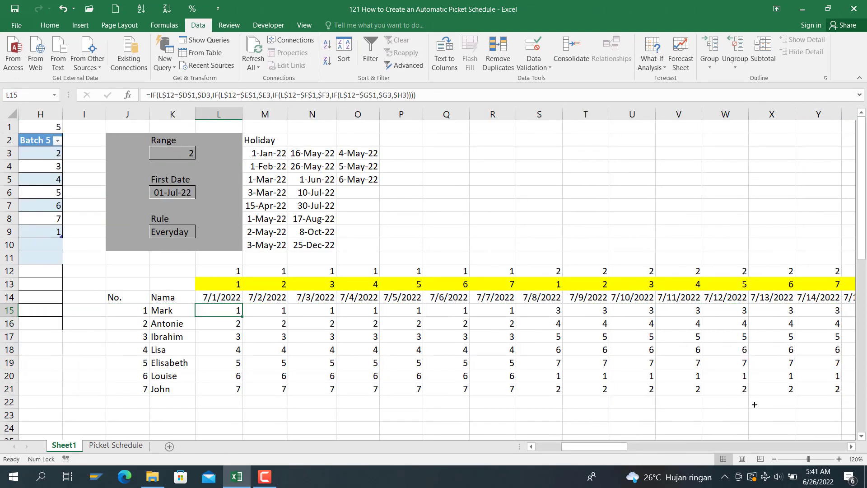
{"action": "key", "text": "Right"}
{"action": "key", "text": "Right"}
{"action": "key", "text": "Right"}
{"action": "key", "text": "Right"}
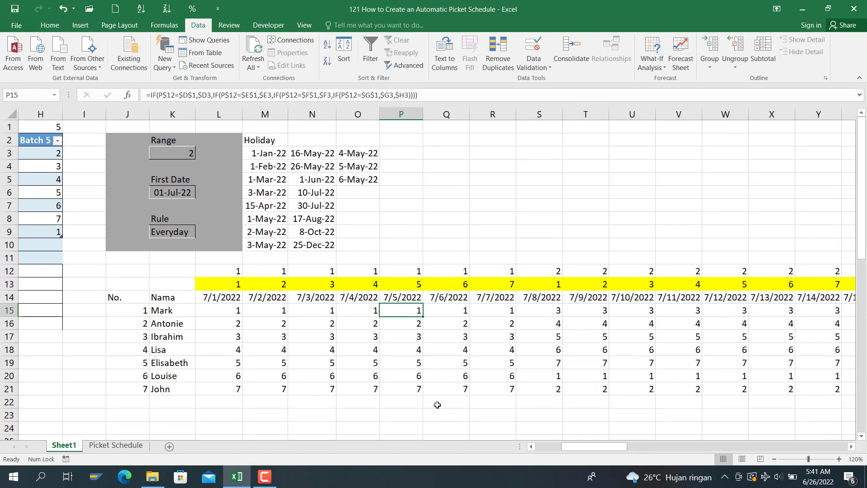
{"action": "left_click", "coordinate": [234, 389]}
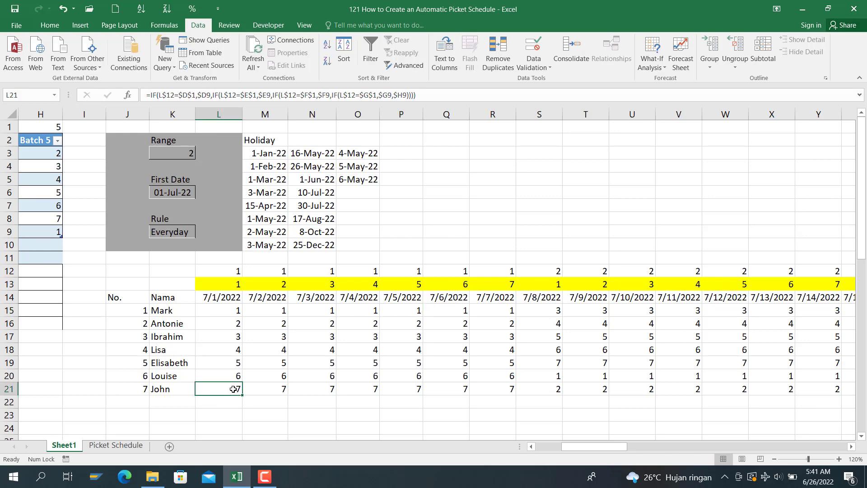
{"action": "key", "text": "Left"}
{"action": "key", "text": "Home"}
{"action": "key", "text": "Right"}
{"action": "key", "text": "Right"}
{"action": "key", "text": "Right"}
{"action": "key", "text": "Right"}
{"action": "key", "text": "Right"}
{"action": "key", "text": "Right"}
{"action": "key", "text": "Right"}
{"action": "key", "text": "Right"}
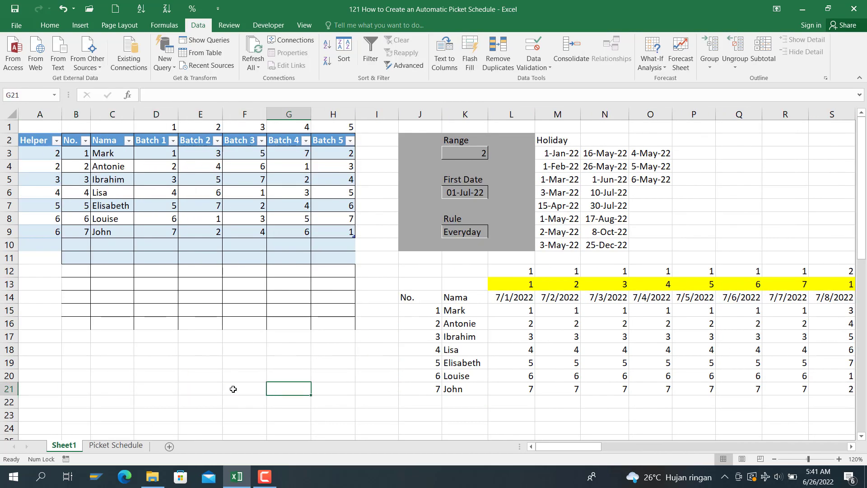
{"action": "key", "text": "Down"}
{"action": "key", "text": "Down"}
{"action": "key", "text": "Down"}
{"action": "key", "text": "Left"}
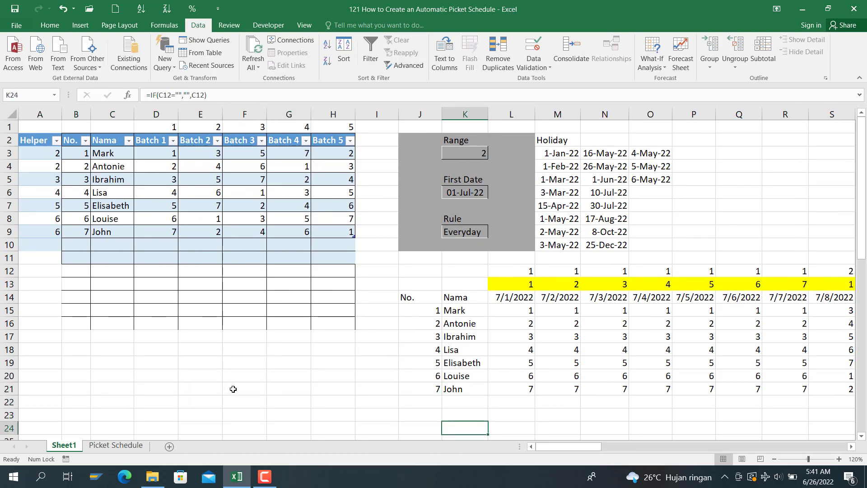
{"action": "scroll", "coordinate": [233, 389], "scroll_direction": "down", "scroll_amount": 1}
{"action": "key", "text": "Up"}
{"action": "key", "text": "Up"}
{"action": "key", "text": "Up"}
{"action": "key", "text": "Up"}
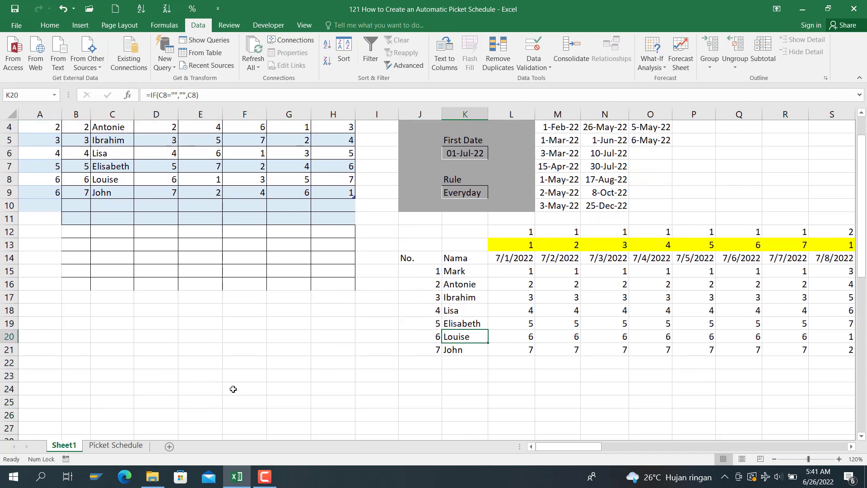
{"action": "key", "text": "Right"}
{"action": "key", "text": "Right"}
{"action": "key", "text": "Down"}
{"action": "key", "text": "Down"}
{"action": "key", "text": "Left"}
{"action": "key", "text": "Up"}
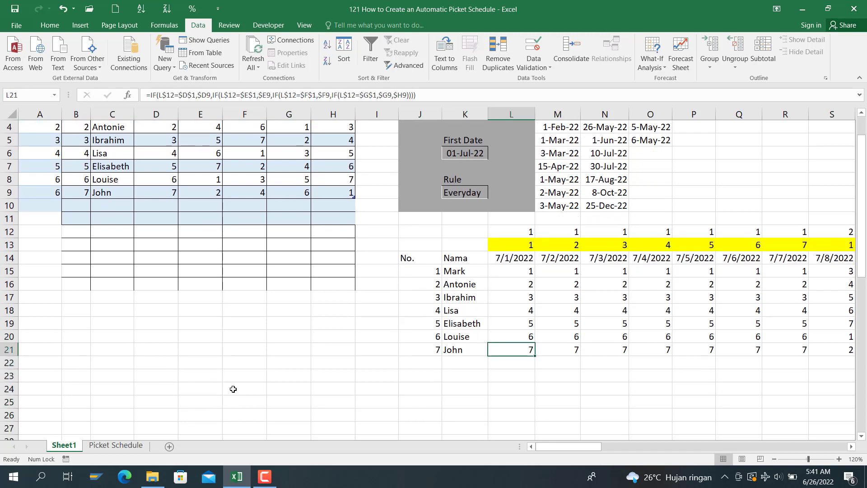
Step: Copy the picket number formulas from L21:AT21 into rows 22 to 41 below
{"action": "key", "text": "shift+Right"}
{"action": "key", "text": "shift+Right"}
{"action": "key", "text": "shift+Right"}
{"action": "key", "text": "shift+Right"}
{"action": "key", "text": "shift+Right"}
{"action": "key", "text": "shift+Right"}
{"action": "key", "text": "shift+Right"}
{"action": "key", "text": "shift+Right"}
{"action": "key", "text": "shift+Right"}
{"action": "key", "text": "shift+Right"}
{"action": "key", "text": "shift+Right"}
{"action": "key", "text": "shift+Right"}
{"action": "key", "text": "shift+Right"}
{"action": "key", "text": "shift+Right"}
{"action": "key", "text": "shift+Right"}
{"action": "key", "text": "shift+Right"}
{"action": "key", "text": "shift+Right"}
{"action": "key", "text": "shift+Right"}
{"action": "key", "text": "shift+Right"}
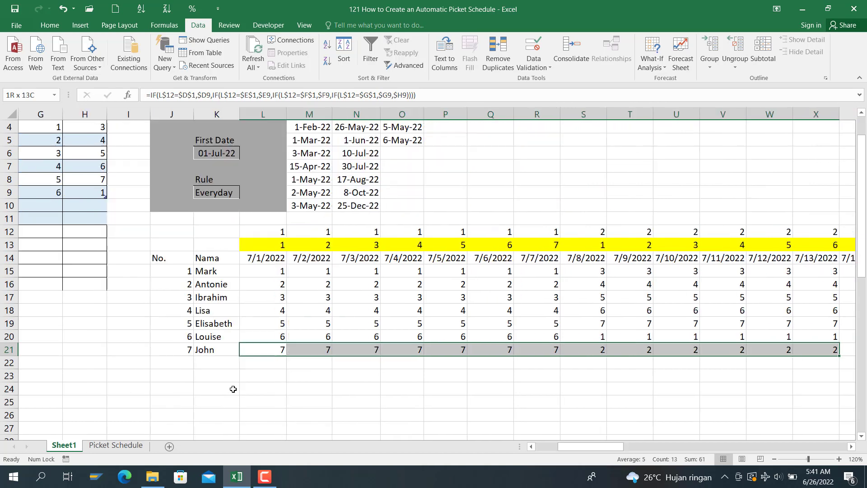
{"action": "key", "text": "shift+Right"}
{"action": "key", "text": "shift+Right"}
{"action": "key", "text": "shift+Right"}
{"action": "key", "text": "shift+Right"}
{"action": "key", "text": "shift+Right"}
{"action": "key", "text": "shift+Right"}
{"action": "key", "text": "shift+Right"}
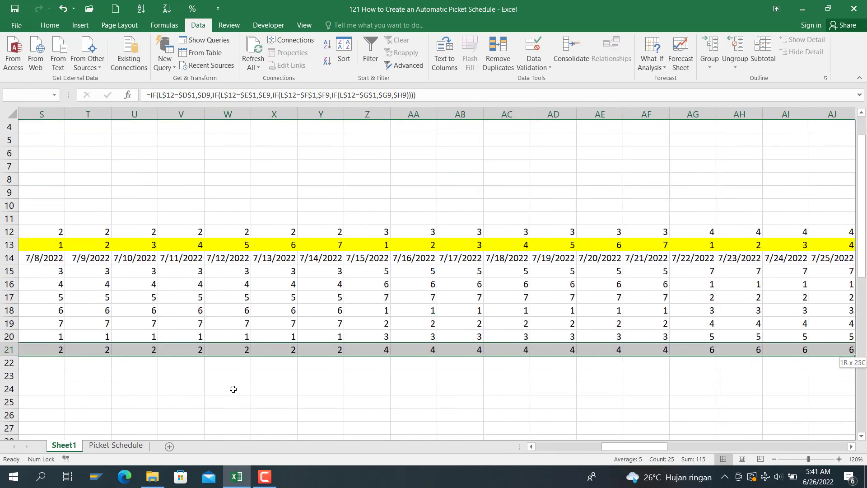
{"action": "key", "text": "shift+Right"}
{"action": "key", "text": "shift+Right"}
{"action": "key", "text": "shift+Right"}
{"action": "key", "text": "shift+Right"}
{"action": "key", "text": "shift+Right"}
{"action": "key", "text": "shift+Right"}
{"action": "key", "text": "shift+Right"}
{"action": "key", "text": "shift+Right"}
{"action": "key", "text": "shift+Right"}
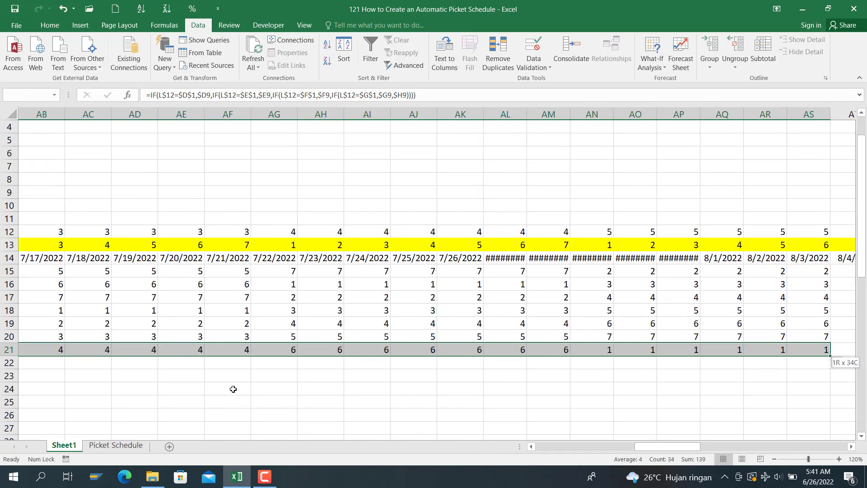
{"action": "key", "text": "shift+Left"}
{"action": "key", "text": "ctrl+c"}
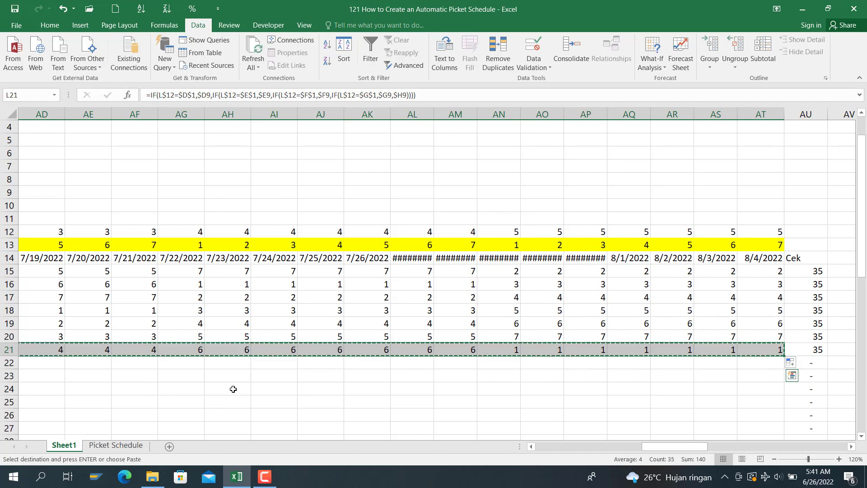
{"action": "key", "text": "ctrl+Left"}
{"action": "key", "text": "Right"}
{"action": "key", "text": "Down"}
{"action": "key", "text": "Right"}
{"action": "key", "text": "shift+Down"}
{"action": "key", "text": "shift+Down"}
{"action": "key", "text": "shift+Down"}
{"action": "key", "text": "shift+Down"}
{"action": "key", "text": "shift+Down"}
{"action": "key", "text": "shift+Down"}
{"action": "key", "text": "shift+Down"}
{"action": "key", "text": "shift+Down"}
{"action": "key", "text": "shift+Down"}
{"action": "key", "text": "shift+Down"}
{"action": "key", "text": "shift+Down"}
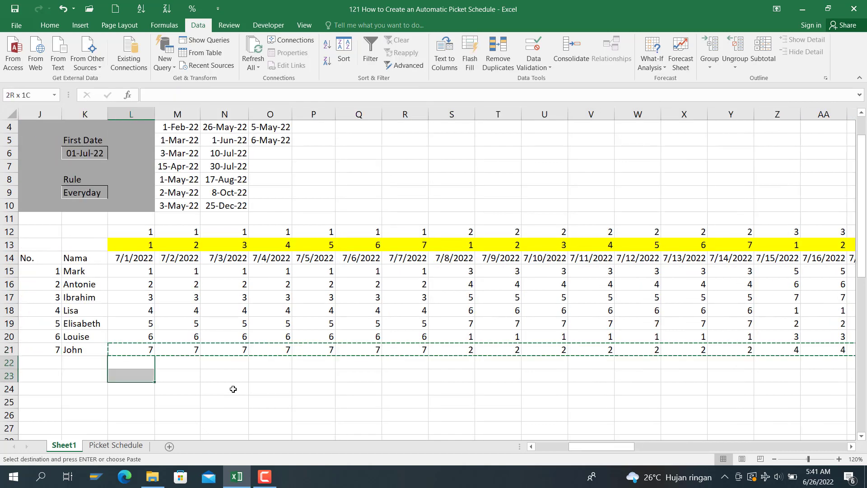
{"action": "key", "text": "shift+Down"}
{"action": "key", "text": "shift+Down"}
{"action": "key", "text": "shift+Down"}
{"action": "key", "text": "shift+Down"}
{"action": "key", "text": "shift+Down"}
{"action": "key", "text": "shift+Down"}
{"action": "key", "text": "shift+Down"}
{"action": "key", "text": "shift+Down"}
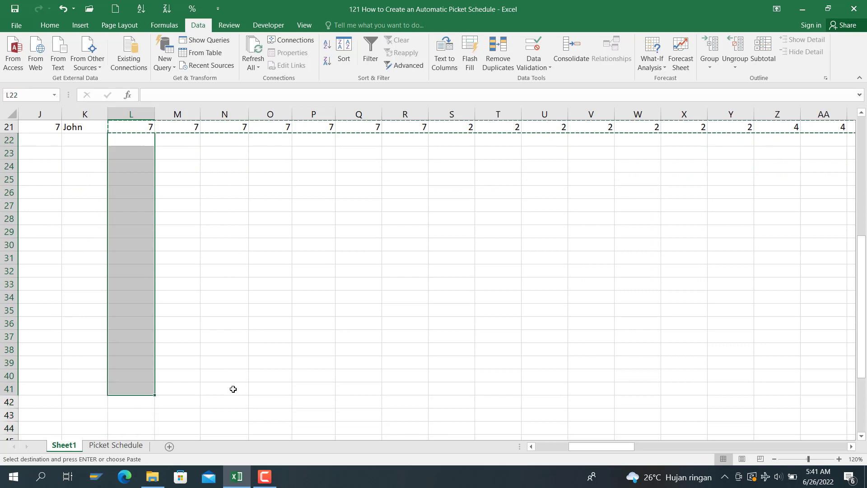
{"action": "key", "text": "ctrl+v"}
{"action": "scroll", "coordinate": [233, 388], "scroll_direction": "up", "scroll_amount": 3}
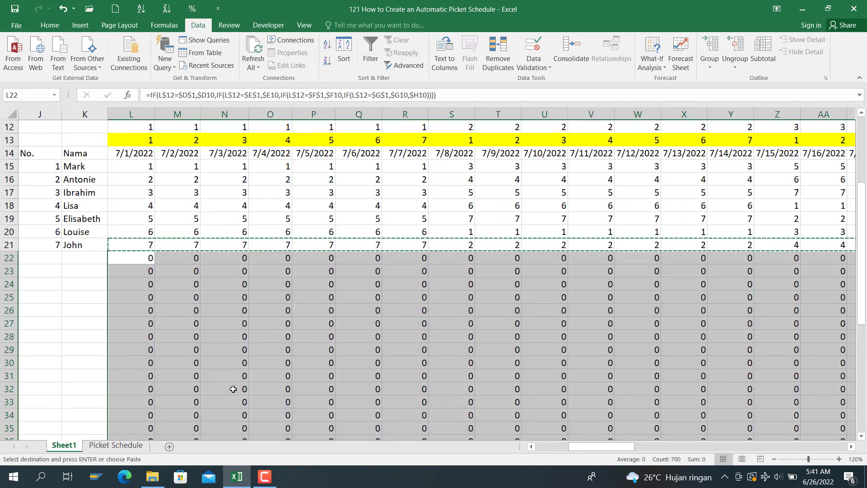
{"action": "left_click", "coordinate": [48, 258]}
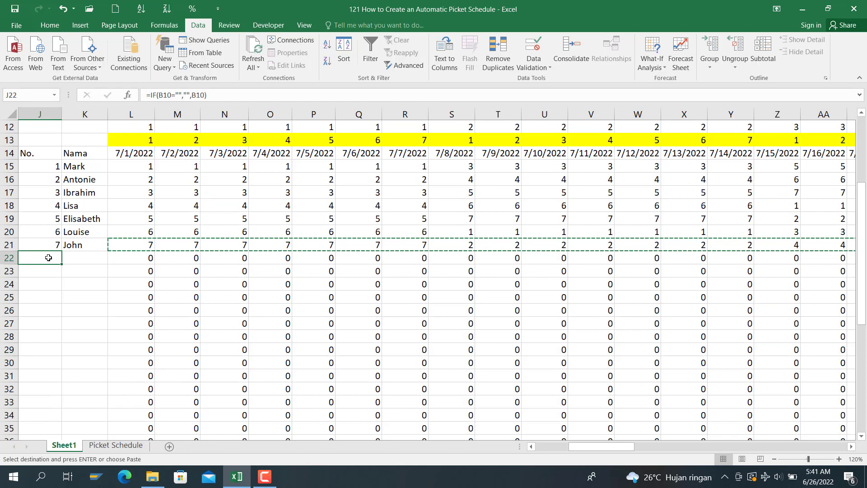
{"action": "key", "text": "shift+Right"}
{"action": "key", "text": "ctrl+c"}
{"action": "key", "text": "Down"}
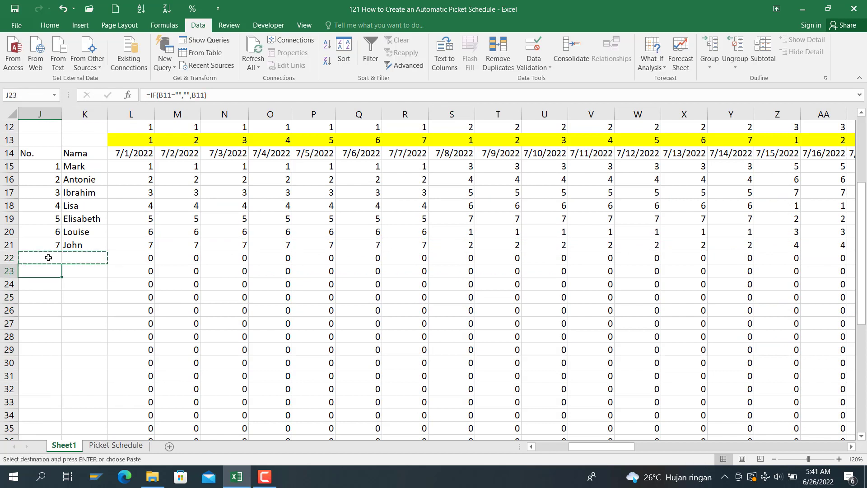
Step: Copy the number and name formulas from J21:K21 into rows 22 to 41 below
{"action": "key", "text": "Up"}
{"action": "key", "text": "Up"}
{"action": "key", "text": "shift+Right"}
{"action": "key", "text": "ctrl+c"}
{"action": "key", "text": "Down"}
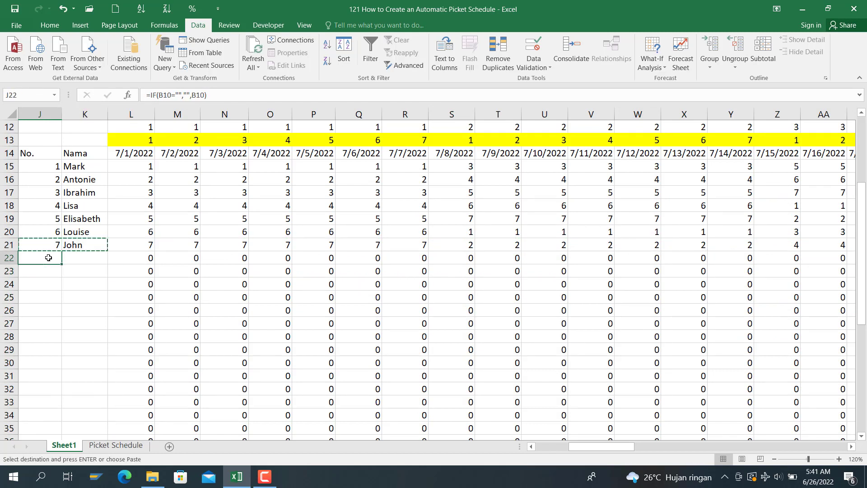
{"action": "key", "text": "shift+Down"}
{"action": "key", "text": "shift+Down"}
{"action": "key", "text": "shift+Down"}
{"action": "key", "text": "shift+Down"}
{"action": "key", "text": "shift+Down"}
{"action": "key", "text": "shift+Down"}
{"action": "key", "text": "shift+Down"}
{"action": "key", "text": "shift+Down"}
{"action": "key", "text": "shift+Down"}
{"action": "key", "text": "shift+Down"}
{"action": "key", "text": "shift+Down"}
{"action": "key", "text": "shift+Down"}
{"action": "key", "text": "shift+Down"}
{"action": "key", "text": "shift+Down"}
{"action": "key", "text": "shift+Down"}
{"action": "key", "text": "shift+Down"}
{"action": "key", "text": "shift+Down"}
{"action": "key", "text": "shift+Down"}
{"action": "key", "text": "shift+Down"}
{"action": "key", "text": "shift+Down"}
{"action": "key", "text": "shift+Down"}
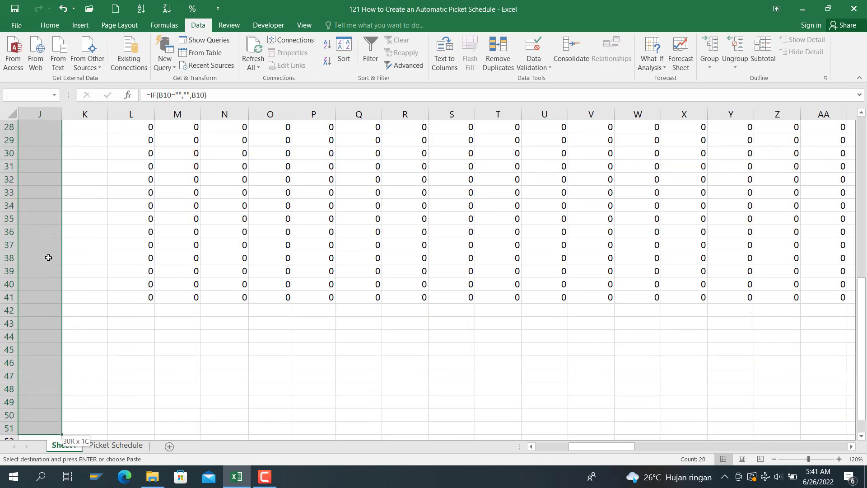
{"action": "key", "text": "shift+Up"}
{"action": "key", "text": "shift+Up"}
{"action": "key", "text": "shift+Up"}
{"action": "key", "text": "shift+Up"}
{"action": "key", "text": "shift+Up"}
{"action": "key", "text": "shift+Up"}
{"action": "key", "text": "shift+Up"}
{"action": "key", "text": "shift+Up"}
{"action": "key", "text": "shift+Up"}
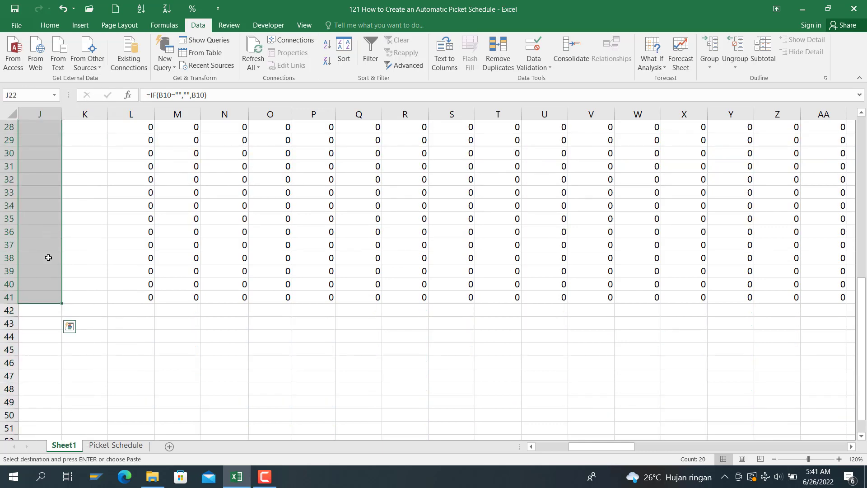
{"action": "key", "text": "ctrl+v"}
{"action": "key", "text": "Up"}
{"action": "key", "text": "Down"}
{"action": "key", "text": "Down"}
{"action": "key", "text": "Right"}
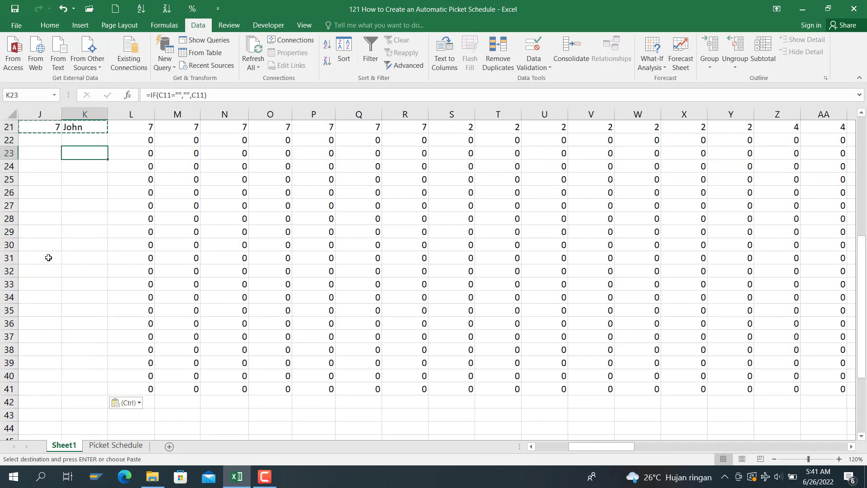
Step: Link the first yellow header cell AY25 of the second table to the first schedule date with =L14
{"action": "key", "text": "Up"}
{"action": "key", "text": "Up"}
{"action": "key", "text": "Up"}
{"action": "key", "text": "Up"}
{"action": "key", "text": "Up"}
{"action": "key", "text": "Up"}
{"action": "key", "text": "Up"}
{"action": "key", "text": "Up"}
{"action": "key", "text": "Up"}
{"action": "key", "text": "Up"}
{"action": "key", "text": "Up"}
{"action": "key", "text": "Up"}
{"action": "key", "text": "Up"}
{"action": "key", "text": "Up"}
{"action": "key", "text": "Up"}
{"action": "key", "text": "Up"}
{"action": "key", "text": "Up"}
{"action": "key", "text": "Up"}
{"action": "key", "text": "Up"}
{"action": "key", "text": "Right"}
{"action": "key", "text": "Right"}
{"action": "key", "text": "Right"}
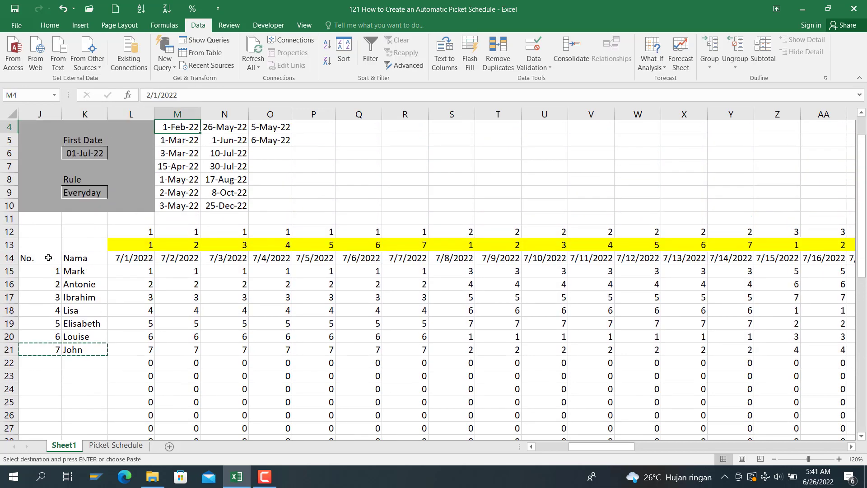
{"action": "key", "text": "Right"}
{"action": "key", "text": "Right"}
{"action": "key", "text": "Right"}
{"action": "key", "text": "Right"}
{"action": "key", "text": "Right"}
{"action": "key", "text": "Right"}
{"action": "key", "text": "Right"}
{"action": "key", "text": "Right"}
{"action": "key", "text": "Right"}
{"action": "key", "text": "Right"}
{"action": "key", "text": "Right"}
{"action": "key", "text": "Right"}
{"action": "key", "text": "Right"}
{"action": "key", "text": "Right"}
{"action": "key", "text": "Right"}
{"action": "key", "text": "Right"}
{"action": "key", "text": "Right"}
{"action": "key", "text": "Right"}
{"action": "key", "text": "Right"}
{"action": "key", "text": "Right"}
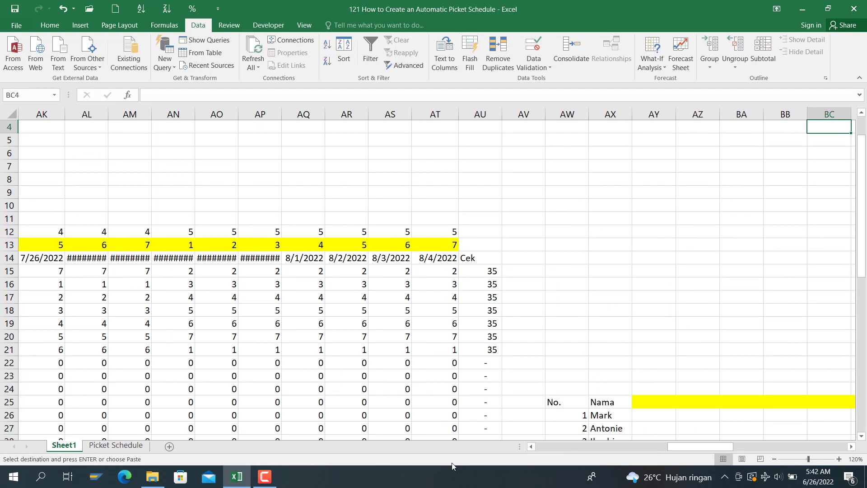
{"action": "left_click", "coordinate": [640, 403]}
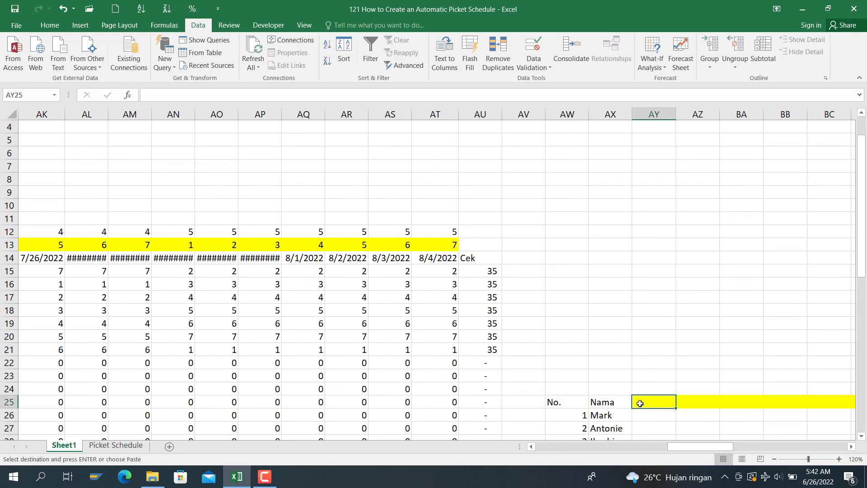
{"action": "type", "text": "="}
{"action": "left_click_drag", "start_coordinate": [722, 446], "coordinate": [568, 470]}
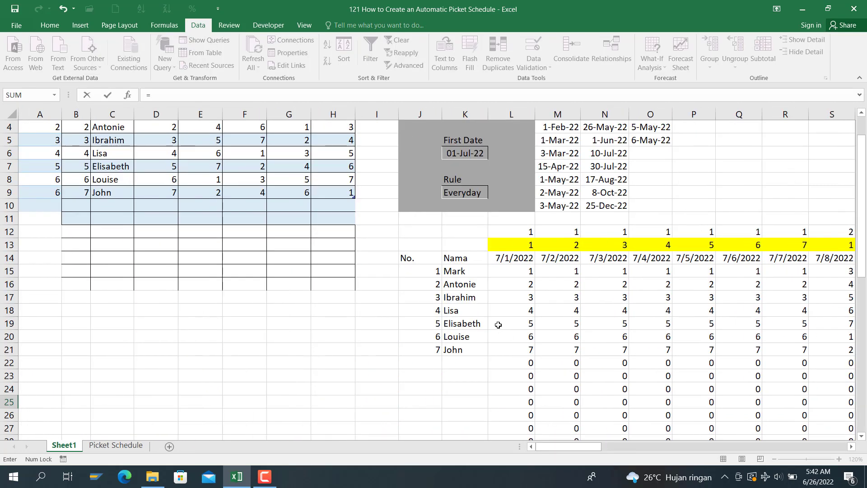
{"action": "left_click", "coordinate": [508, 258]}
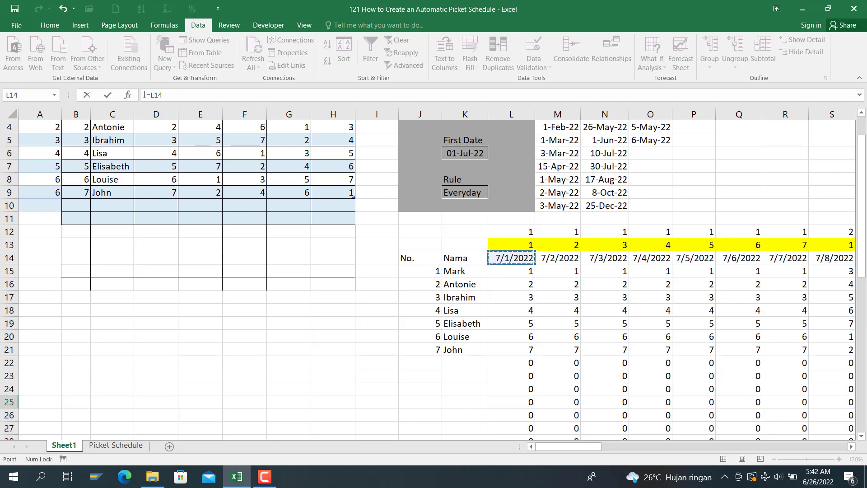
{"action": "key", "text": "Return"}
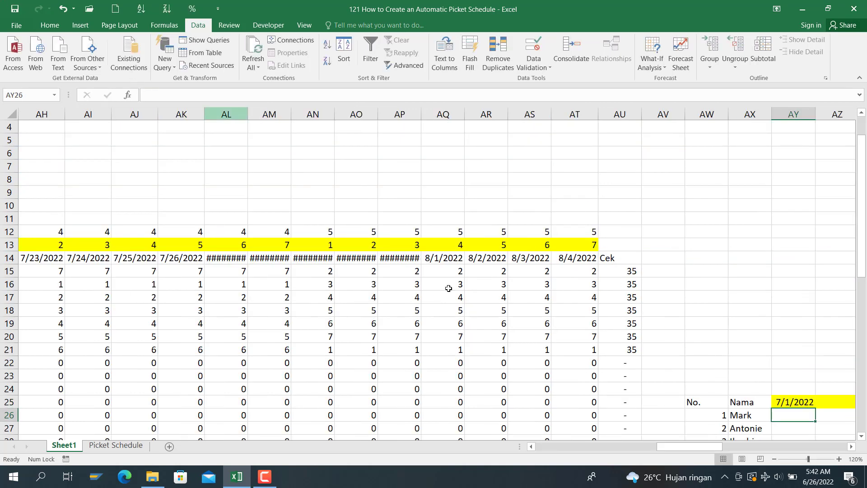
Step: Fill the AY25 date link across the yellow header row to column CG
{"action": "left_click", "coordinate": [798, 401]}
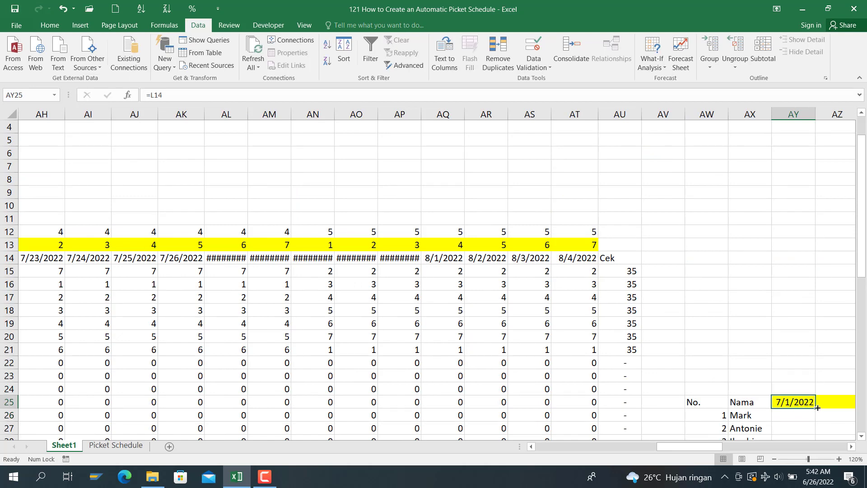
{"action": "left_click_drag", "start_coordinate": [818, 408], "coordinate": [747, 409]}
{"action": "left_click", "coordinate": [733, 402]}
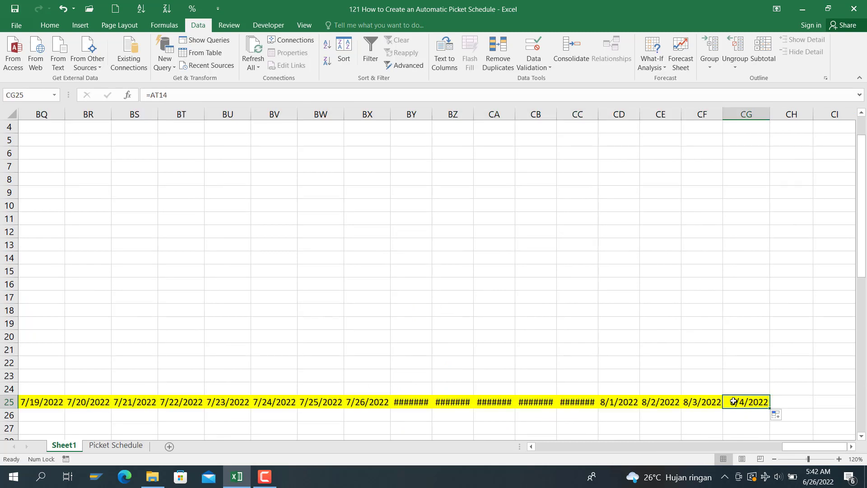
Step: Write the formula =IF(L15=L13,L14,"") in AY26, returning the date when the picket number matches the day number
{"action": "key", "text": "Left"}
{"action": "key", "text": "Left"}
{"action": "key", "text": "Left"}
{"action": "key", "text": "Left"}
{"action": "key", "text": "Left"}
{"action": "key", "text": "Left"}
{"action": "key", "text": "Left"}
{"action": "key", "text": "Left"}
{"action": "key", "text": "Left"}
{"action": "key", "text": "Left"}
{"action": "key", "text": "Left"}
{"action": "key", "text": "Left"}
{"action": "key", "text": "Left"}
{"action": "key", "text": "Left"}
{"action": "key", "text": "Left"}
{"action": "key", "text": "Left"}
{"action": "key", "text": "Left"}
{"action": "key", "text": "Left"}
{"action": "key", "text": "Left"}
{"action": "key", "text": "Left"}
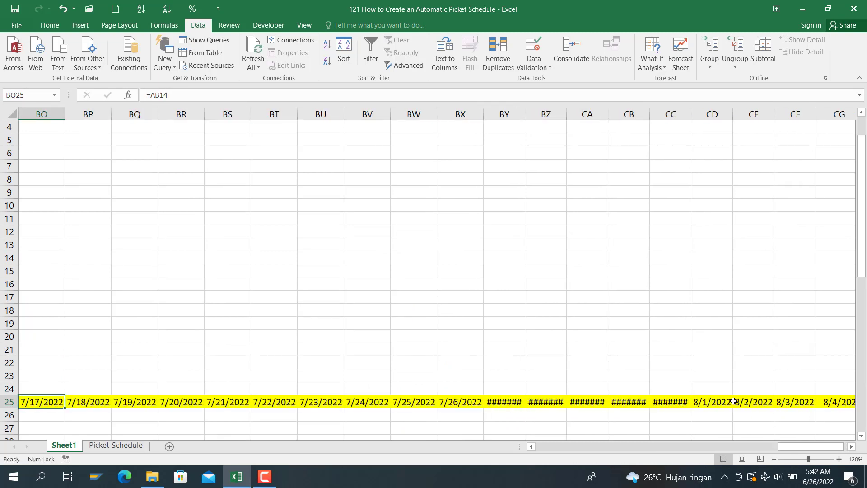
{"action": "key", "text": "Left"}
{"action": "key", "text": "Left"}
{"action": "key", "text": "Left"}
{"action": "key", "text": "Left"}
{"action": "key", "text": "Left"}
{"action": "key", "text": "Left"}
{"action": "key", "text": "Left"}
{"action": "key", "text": "Left"}
{"action": "key", "text": "Left"}
{"action": "key", "text": "Left"}
{"action": "key", "text": "Left"}
{"action": "key", "text": "Left"}
{"action": "key", "text": "Left"}
{"action": "key", "text": "Left"}
{"action": "key", "text": "Left"}
{"action": "key", "text": "Left"}
{"action": "key", "text": "Left"}
{"action": "key", "text": "Left"}
{"action": "key", "text": "Left"}
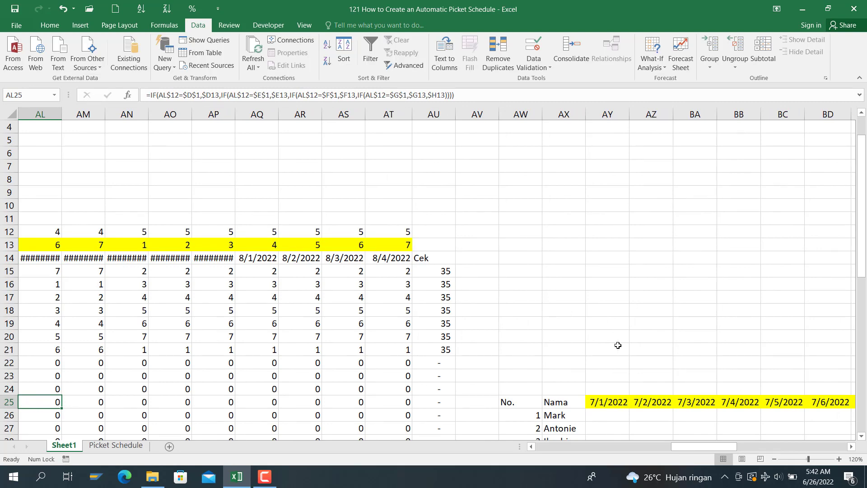
{"action": "left_click", "coordinate": [395, 261]}
{"action": "left_click", "coordinate": [595, 418]}
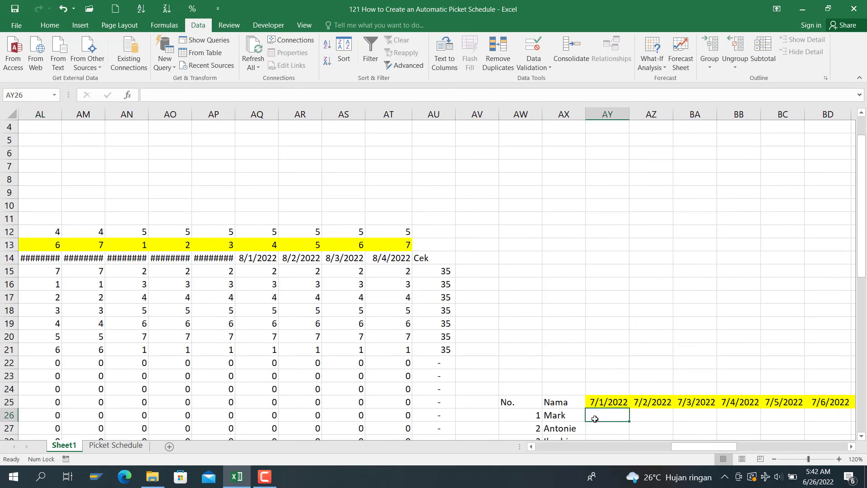
{"action": "scroll", "coordinate": [596, 413], "scroll_direction": "down", "scroll_amount": 2}
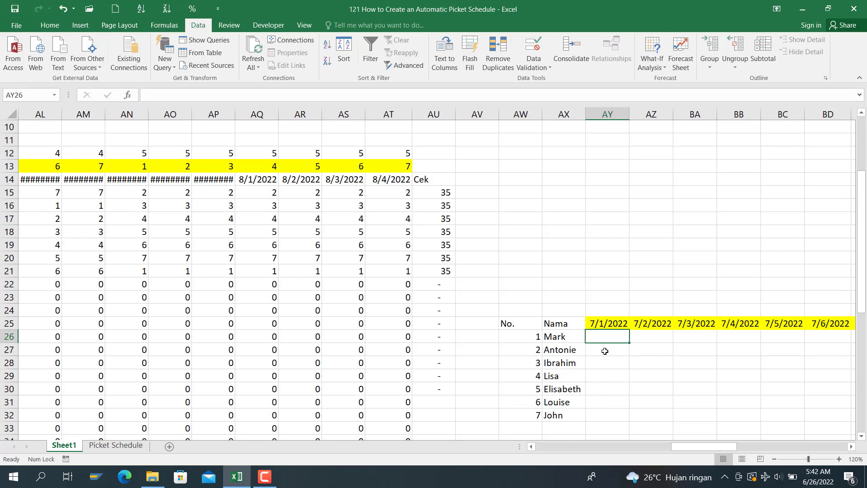
{"action": "type", "text": "="}
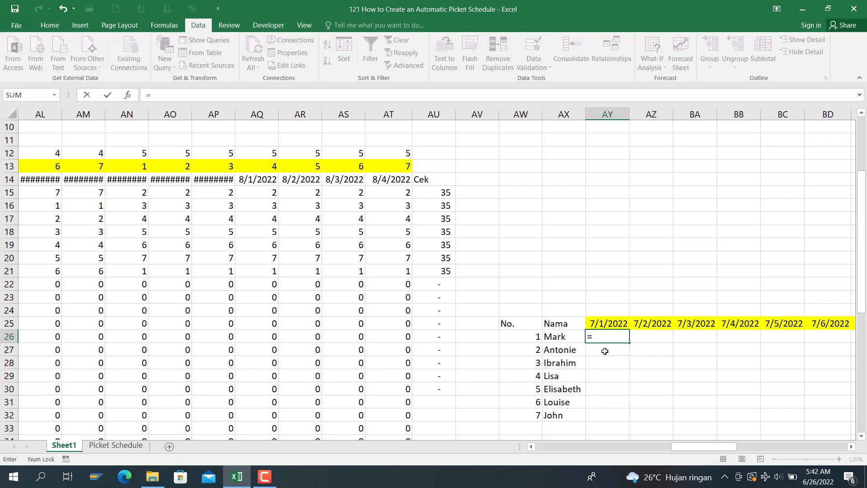
{"action": "type", "text": "if("}
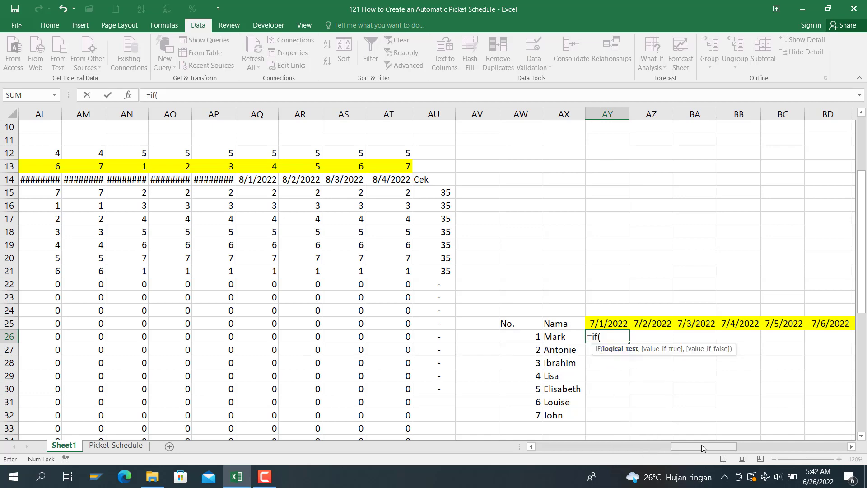
{"action": "left_click_drag", "start_coordinate": [703, 445], "coordinate": [500, 468]}
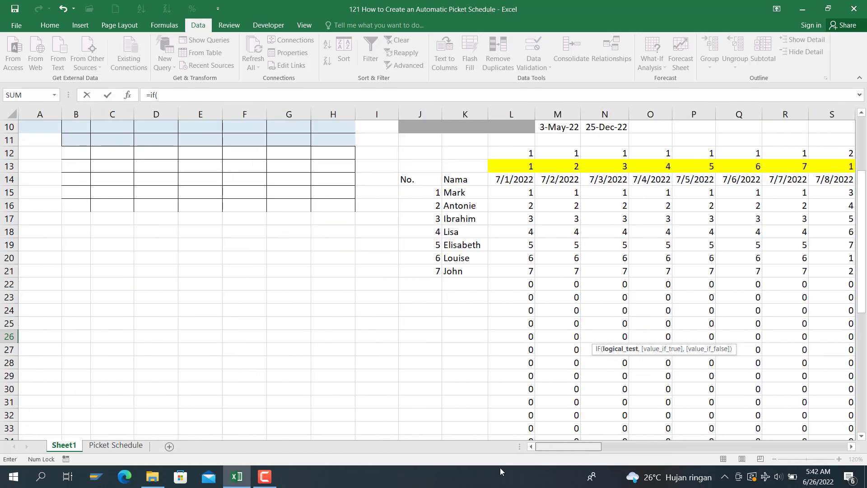
{"action": "scroll", "coordinate": [492, 449], "scroll_direction": "up", "scroll_amount": 2}
{"action": "scroll", "coordinate": [492, 449], "scroll_direction": "up", "scroll_amount": 1}
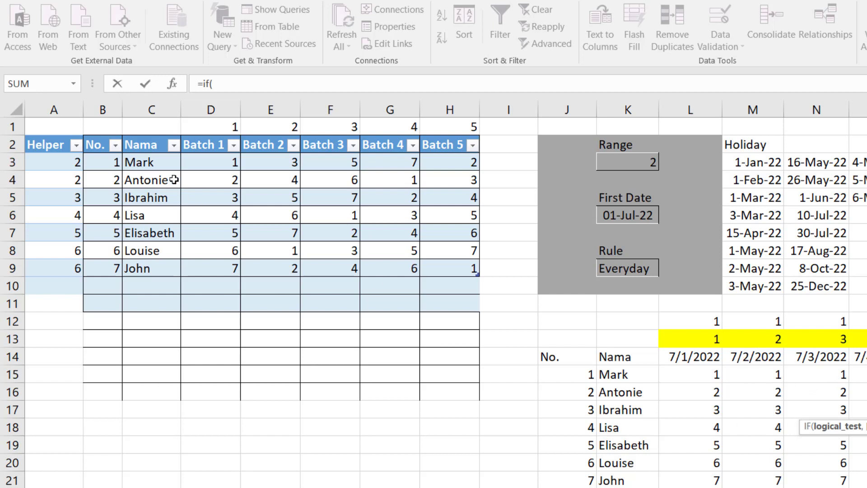
{"action": "left_click", "coordinate": [233, 85]}
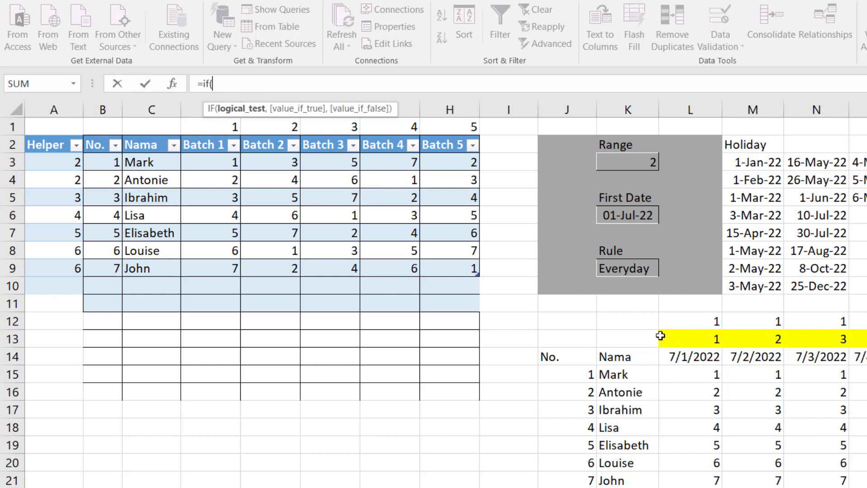
{"action": "left_click", "coordinate": [697, 373]}
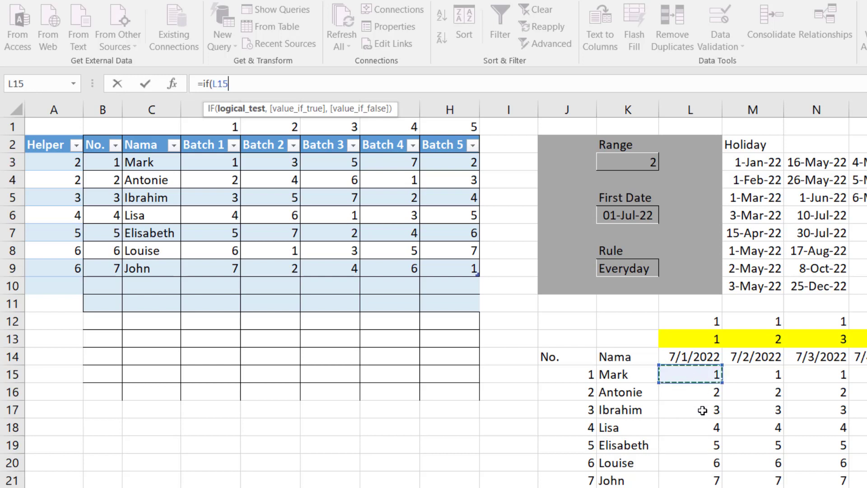
{"action": "type", "text": "="}
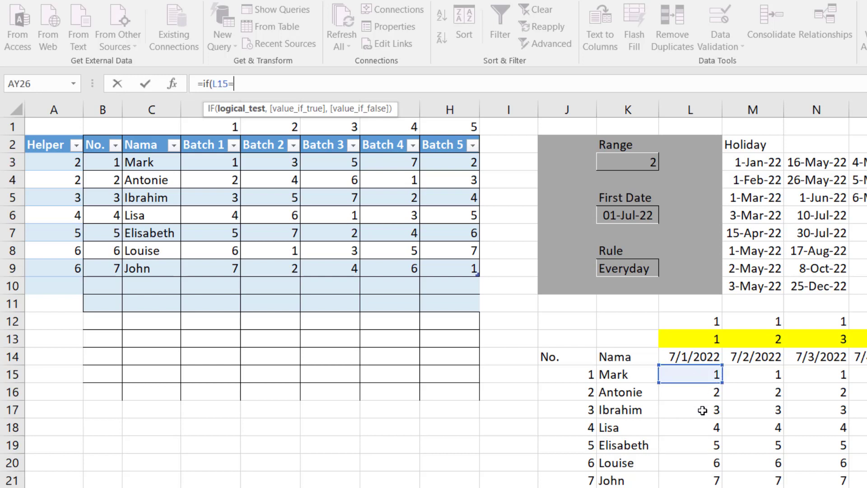
{"action": "left_click", "coordinate": [695, 345]}
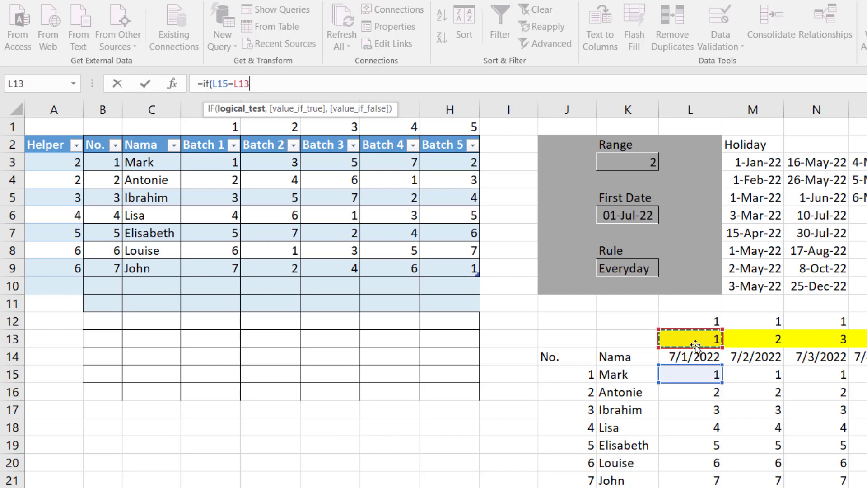
{"action": "type", "text": ","}
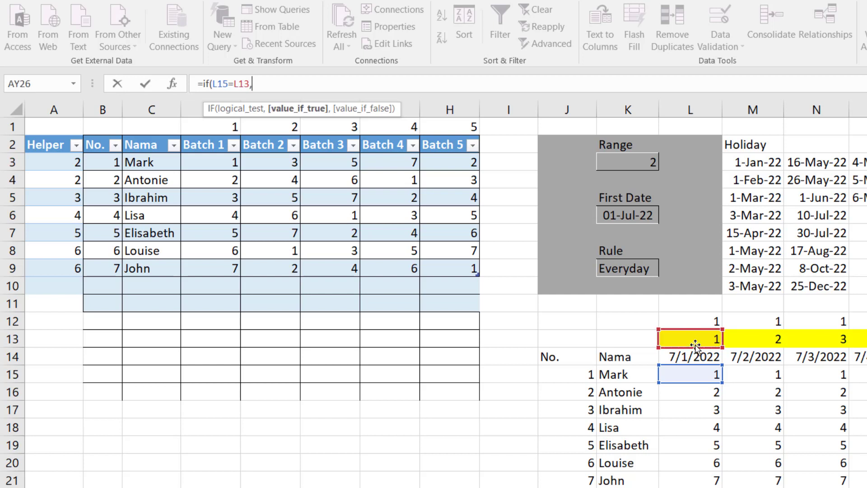
{"action": "left_click", "coordinate": [673, 357]}
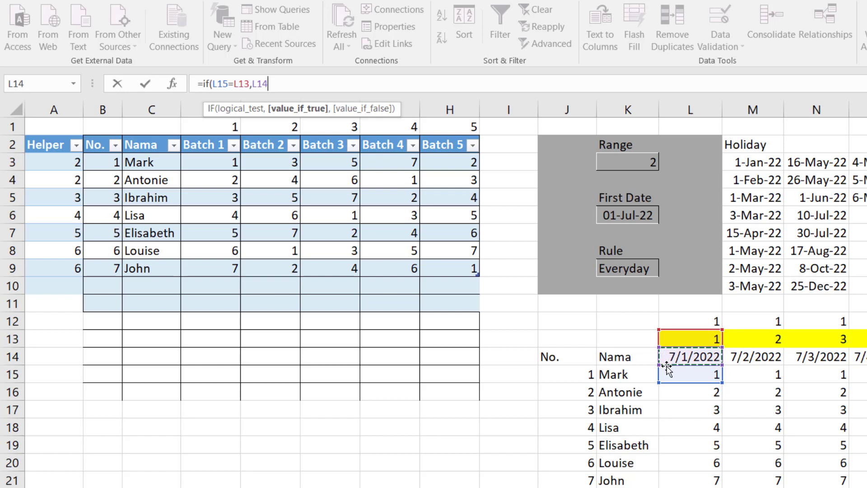
{"action": "type", "text": ","}
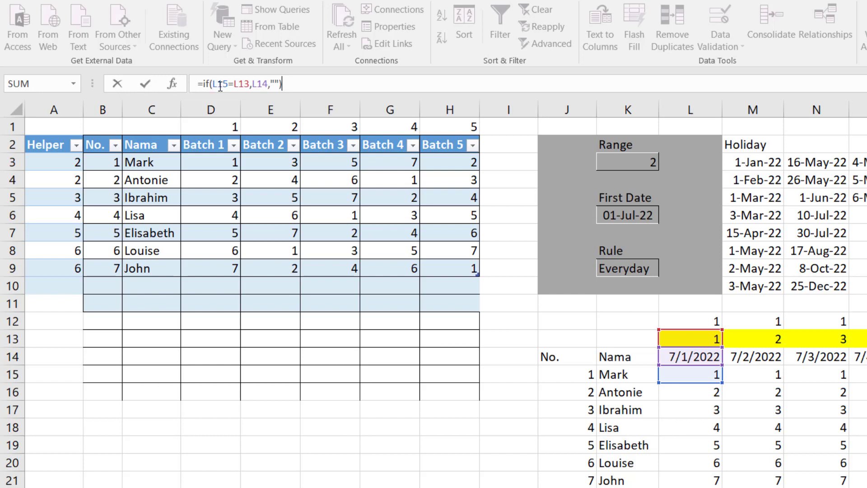
Step: Lock the rows of the day number and date references in the AY26 formula as L$13 and L$14, and commit it
{"action": "left_click", "coordinate": [237, 85]}
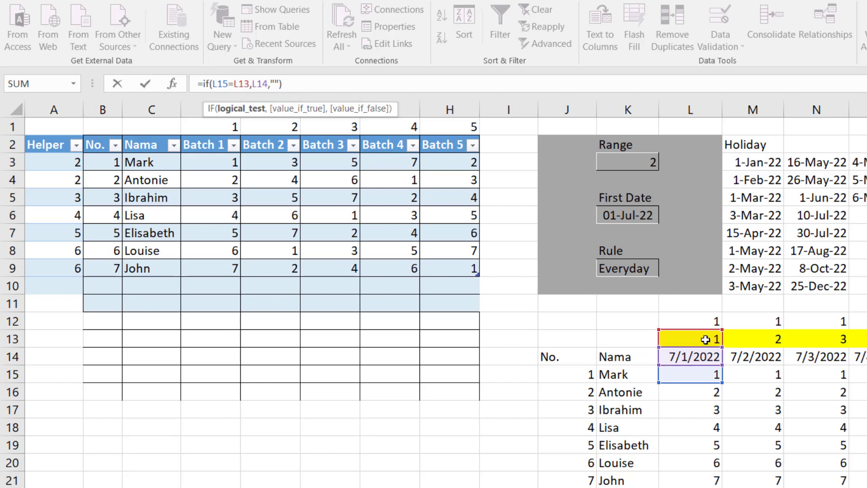
{"action": "left_click", "coordinate": [235, 80]}
{"action": "type", "text": "$"}
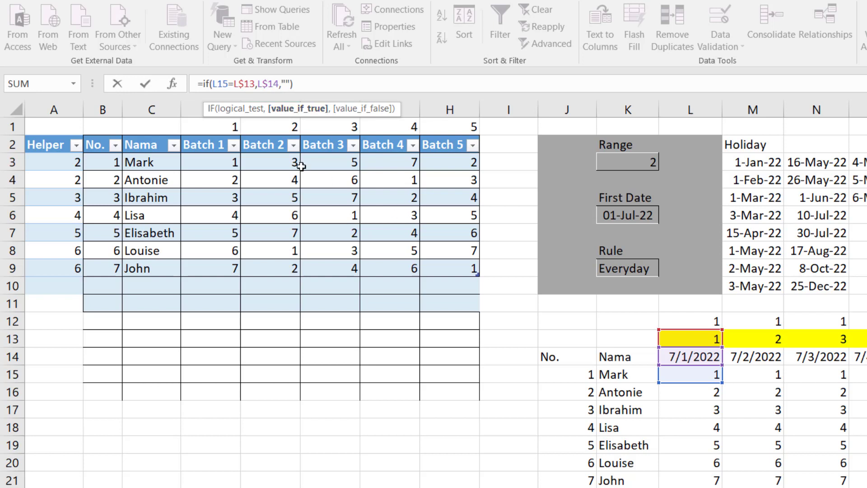
{"action": "left_click", "coordinate": [262, 85]}
{"action": "type", "text": "$"}
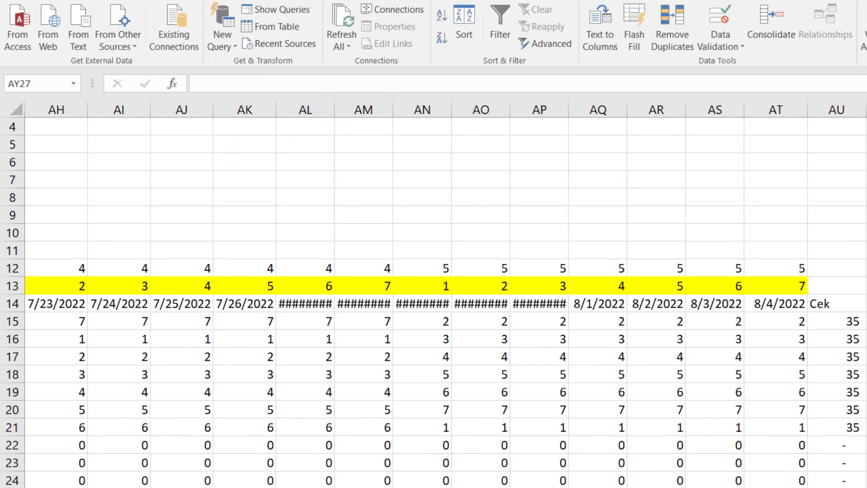
Step: Fill the AY26 formula down to row 32 and across all dates to column CG, and check the resulting picket dates
{"action": "scroll", "coordinate": [433, 298], "scroll_direction": "down", "scroll_amount": 3}
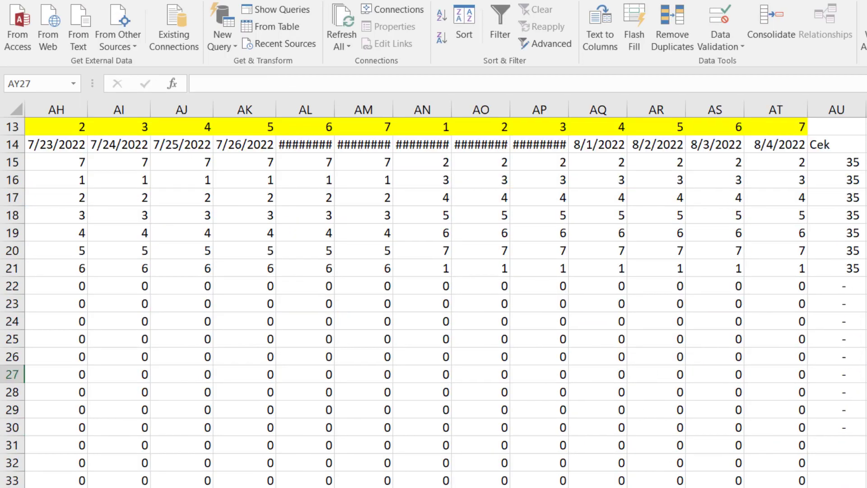
{"action": "left_click", "coordinate": [793, 297]}
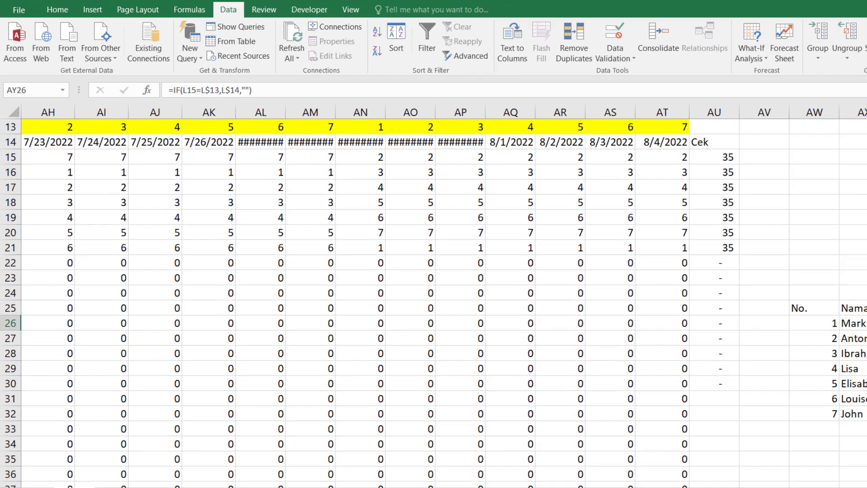
{"action": "left_click_drag", "start_coordinate": [818, 303], "coordinate": [768, 383]}
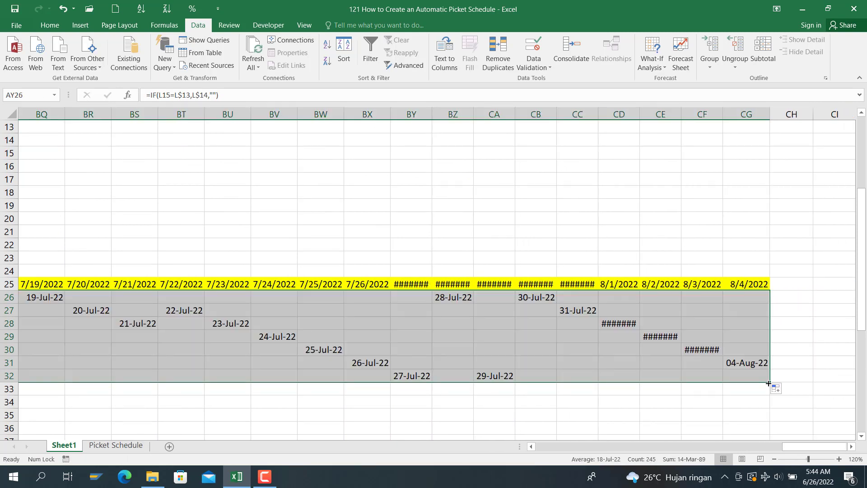
{"action": "key", "text": "Left"}
{"action": "key", "text": "Left"}
{"action": "key", "text": "Left"}
{"action": "key", "text": "Left"}
{"action": "key", "text": "Right"}
{"action": "key", "text": "Right"}
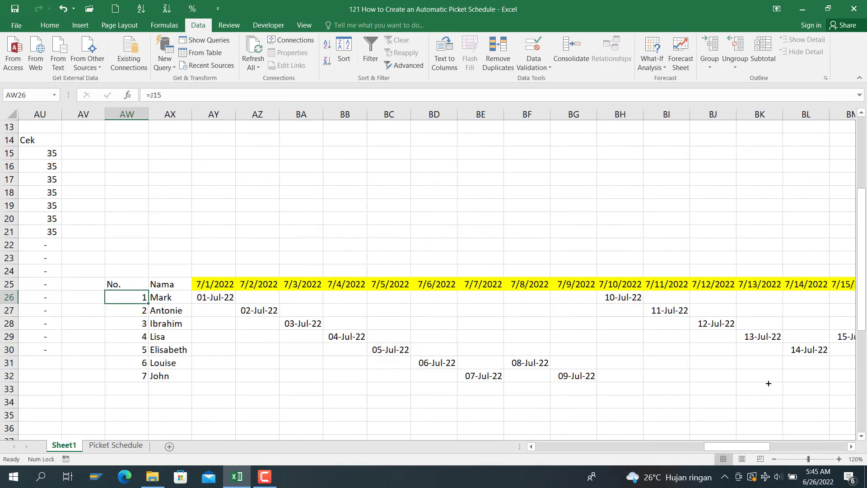
Step: Copy the last person's row AW32:CG32 of the date table and paste its formulas down through row 52
{"action": "key", "text": "Right"}
{"action": "key", "text": "Right"}
{"action": "key", "text": "Down"}
{"action": "key", "text": "Down"}
{"action": "key", "text": "Down"}
{"action": "key", "text": "Down"}
{"action": "key", "text": "Down"}
{"action": "key", "text": "Down"}
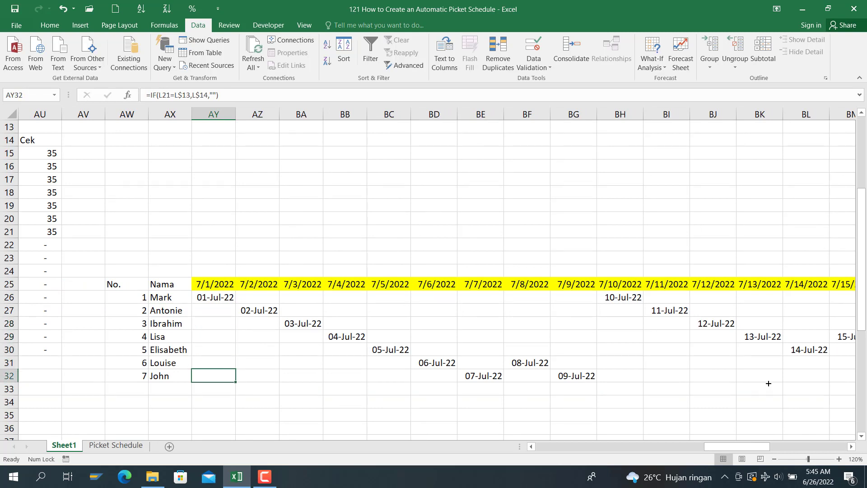
{"action": "key", "text": "Left"}
{"action": "key", "text": "Left"}
{"action": "key", "text": "ctrl+shift+Right"}
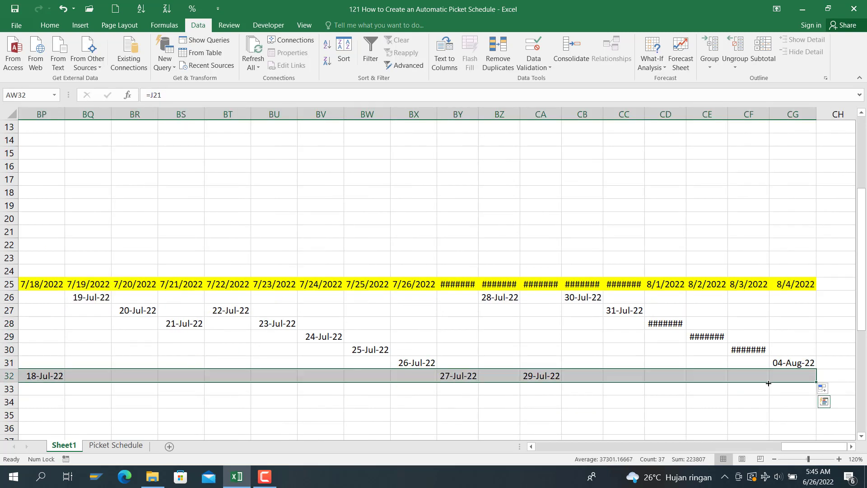
{"action": "key", "text": "ctrl+c"}
{"action": "key", "text": "Left"}
{"action": "key", "text": "Down"}
{"action": "key", "text": "Right"}
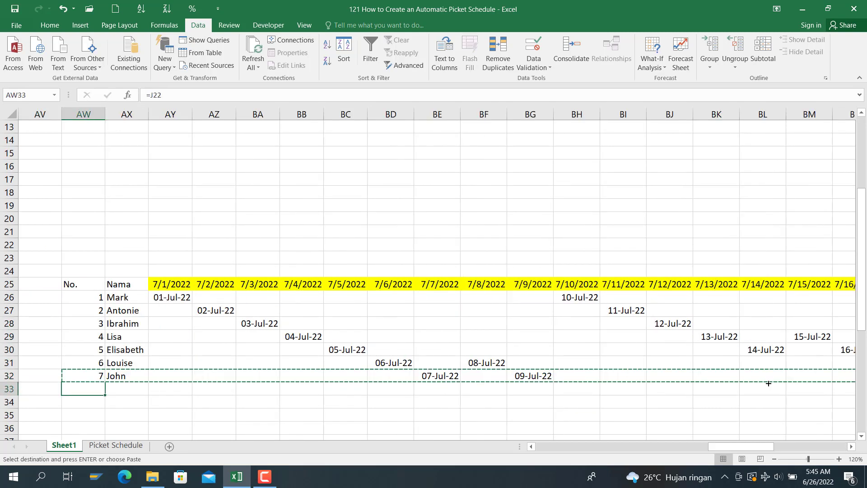
{"action": "key", "text": "shift+Down"}
{"action": "key", "text": "shift+Down"}
{"action": "key", "text": "shift+Down"}
{"action": "key", "text": "shift+Down"}
{"action": "key", "text": "shift+Down"}
{"action": "key", "text": "shift+Down"}
{"action": "key", "text": "shift+Down"}
{"action": "key", "text": "shift+Down"}
{"action": "key", "text": "shift+Up"}
{"action": "key", "text": "shift+Up"}
{"action": "key", "text": "shift+Up"}
{"action": "key", "text": "shift+Up"}
{"action": "key", "text": "shift+Up"}
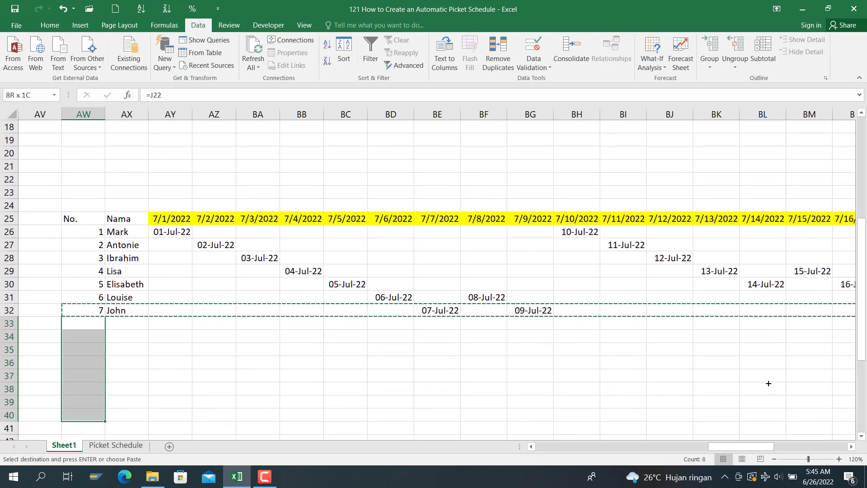
{"action": "key", "text": "shift+Up"}
{"action": "key", "text": "shift+Down"}
{"action": "key", "text": "shift+Down"}
{"action": "key", "text": "shift+Down"}
{"action": "key", "text": "shift+Down"}
{"action": "key", "text": "shift+Down"}
{"action": "key", "text": "shift+Down"}
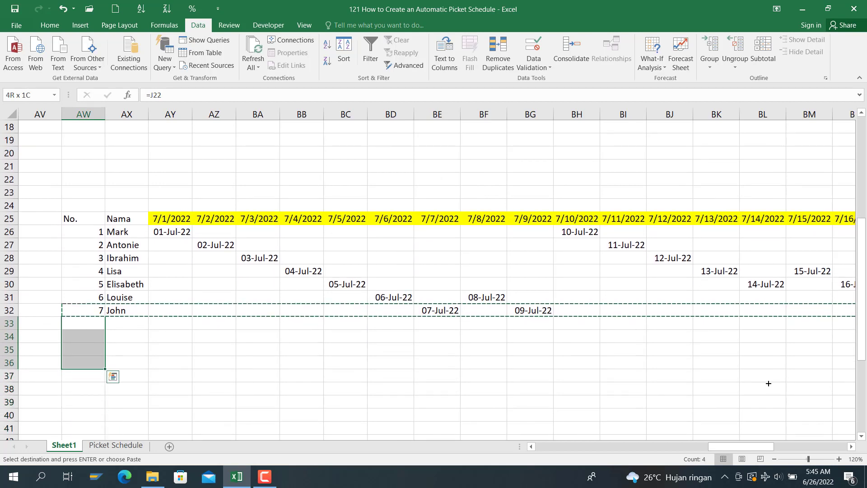
{"action": "key", "text": "shift+Down"}
{"action": "key", "text": "shift+Down"}
{"action": "key", "text": "shift+Down"}
{"action": "key", "text": "shift+Down"}
{"action": "key", "text": "shift+Down"}
{"action": "key", "text": "shift+Down"}
{"action": "key", "text": "shift+Down"}
{"action": "key", "text": "shift+Down"}
{"action": "key", "text": "shift+Down"}
{"action": "key", "text": "shift+Down"}
{"action": "key", "text": "shift+Down"}
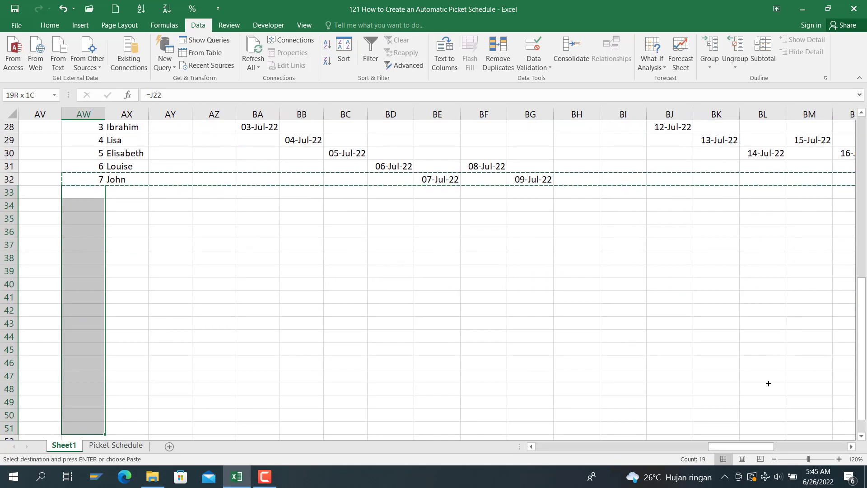
{"action": "key", "text": "ctrl+v"}
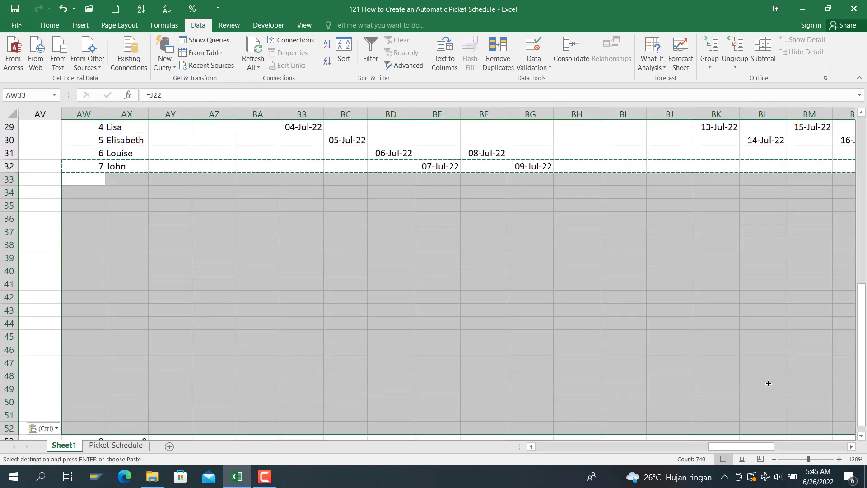
{"action": "key", "text": "Up"}
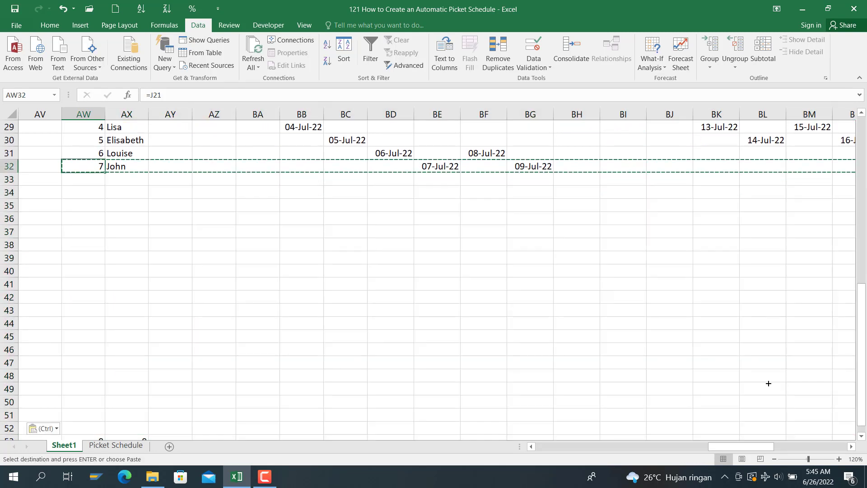
Step: Begin a SMALL formula in cell D3, the first Batch 1 cell on the Picket Schedule sheet
{"action": "key", "text": "Down"}
{"action": "key", "text": "Right"}
{"action": "key", "text": "Up"}
{"action": "key", "text": "Up"}
{"action": "key", "text": "Up"}
{"action": "key", "text": "Up"}
{"action": "key", "text": "Up"}
{"action": "key", "text": "Up"}
{"action": "key", "text": "Up"}
{"action": "key", "text": "Up"}
{"action": "key", "text": "Up"}
{"action": "key", "text": "Up"}
{"action": "key", "text": "Up"}
{"action": "key", "text": "Up"}
{"action": "key", "text": "Up"}
{"action": "key", "text": "Up"}
{"action": "key", "text": "Up"}
{"action": "key", "text": "Up"}
{"action": "key", "text": "Up"}
{"action": "key", "text": "Up"}
{"action": "key", "text": "Up"}
{"action": "key", "text": "Up"}
{"action": "key", "text": "Up"}
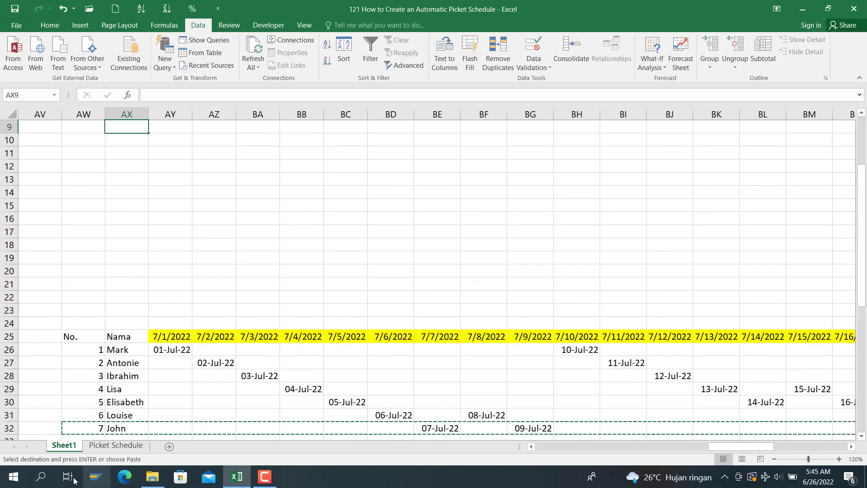
{"action": "left_click", "coordinate": [116, 445]}
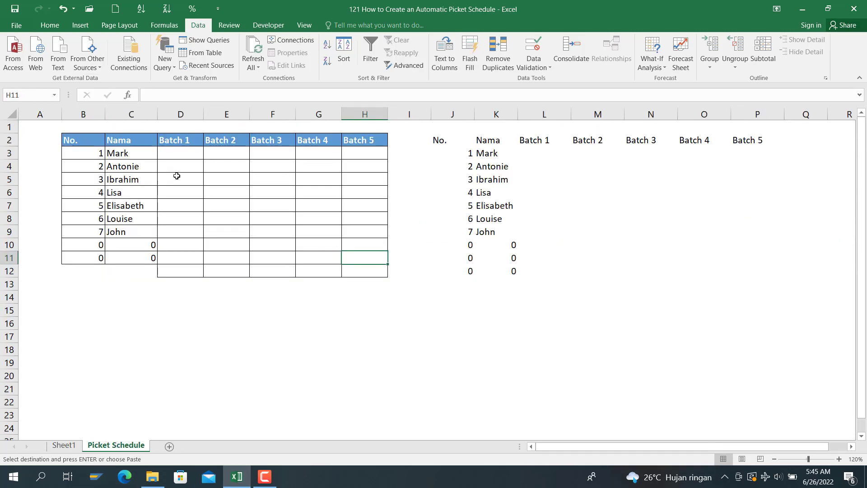
{"action": "left_click", "coordinate": [190, 153]}
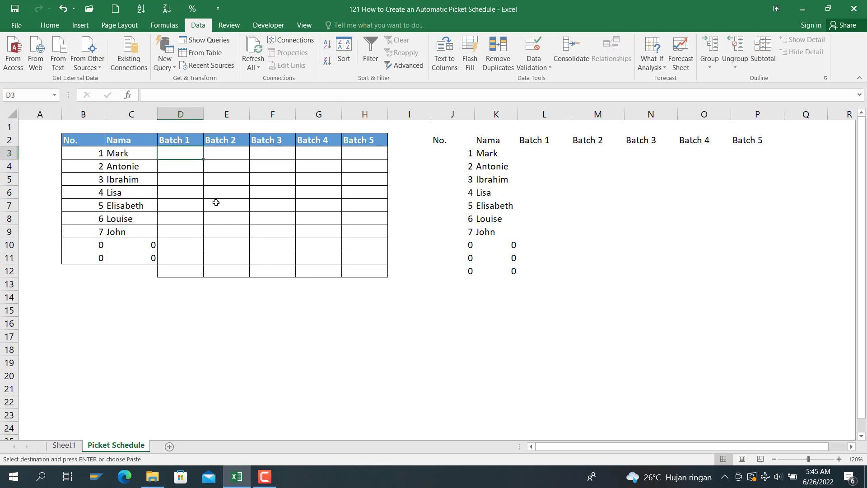
{"action": "type", "text": "=l"}
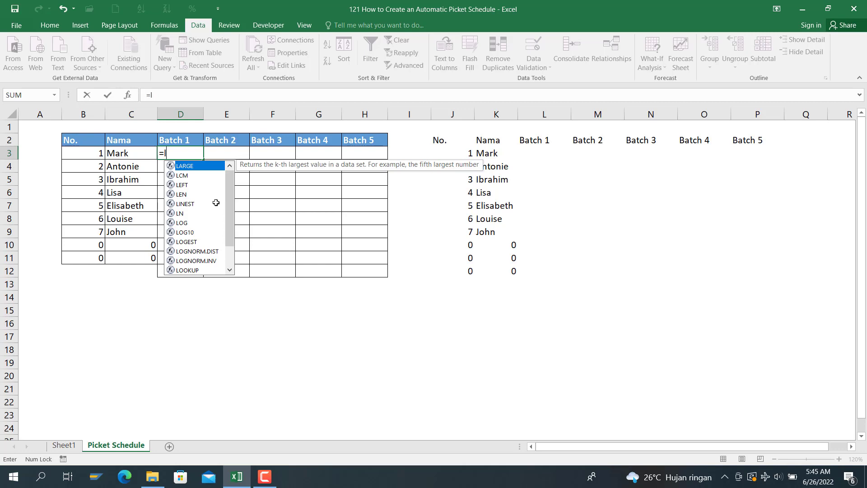
{"action": "key", "text": "BackSpace"}
{"action": "type", "text": "small"}
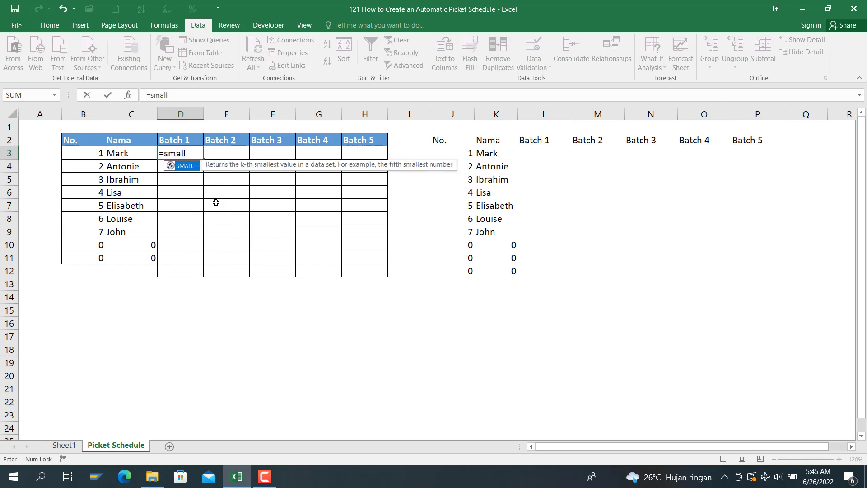
{"action": "type", "text": "("}
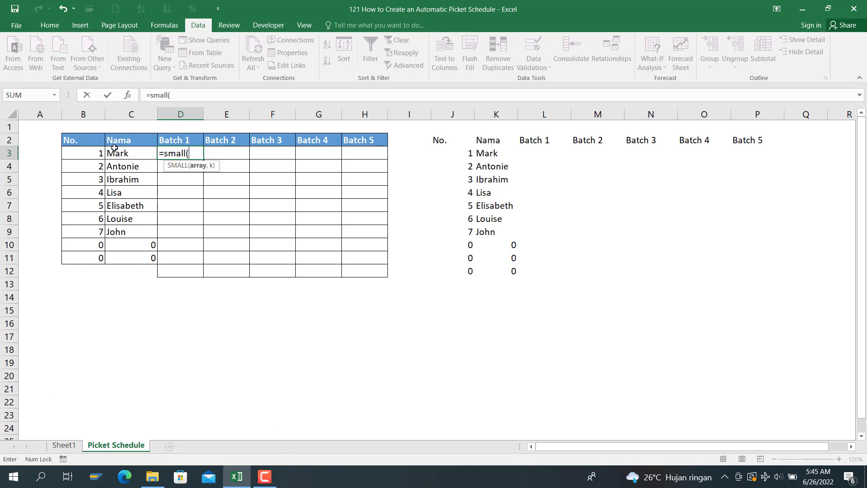
Step: Use the first person's date row, Sheet1!AY26:CG26, as the array argument of the SMALL formula
{"action": "left_click", "coordinate": [64, 445]}
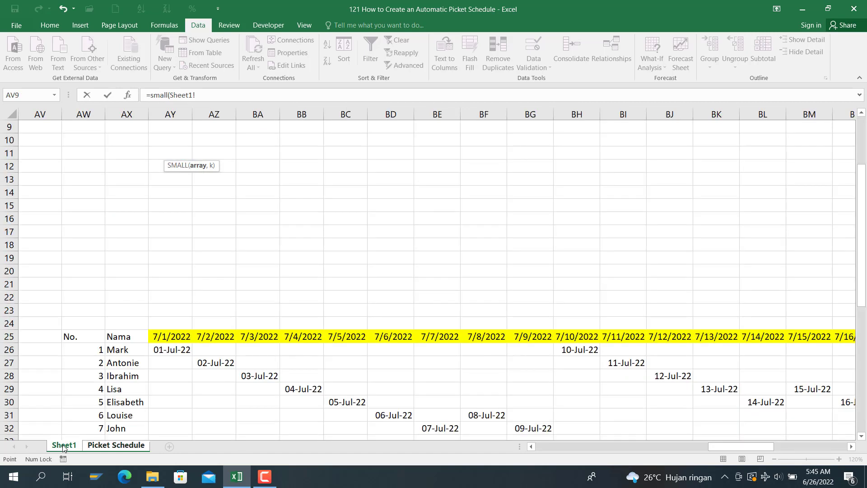
{"action": "left_click", "coordinate": [172, 348]}
{"action": "key", "text": "shift+Right"}
{"action": "key", "text": "shift+Right"}
{"action": "key", "text": "shift+Right"}
{"action": "key", "text": "shift+Right"}
{"action": "key", "text": "shift+Right"}
{"action": "key", "text": "shift+Right"}
{"action": "key", "text": "shift+Right"}
{"action": "key", "text": "shift+Right"}
{"action": "key", "text": "shift+Right"}
{"action": "key", "text": "shift+Right"}
{"action": "key", "text": "shift+Right"}
{"action": "key", "text": "shift+Right"}
{"action": "key", "text": "shift+Right"}
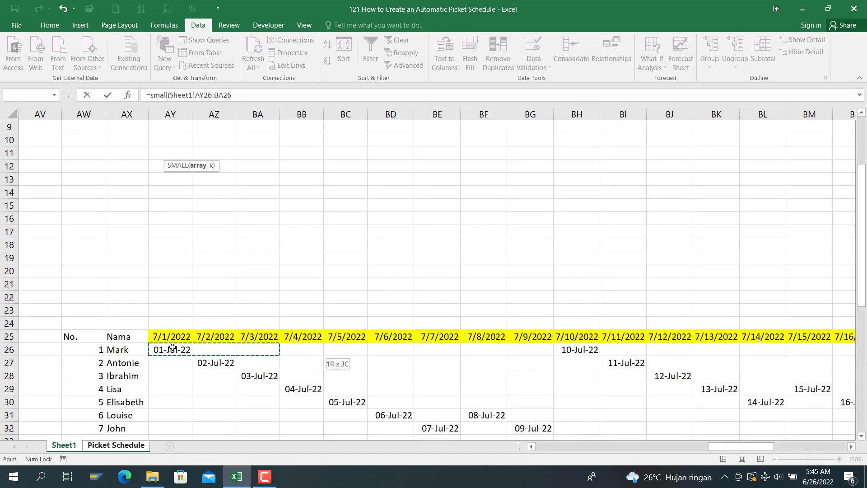
{"action": "key", "text": "shift+Right"}
{"action": "key", "text": "shift+Right"}
{"action": "key", "text": "shift+Right"}
{"action": "key", "text": "shift+Right"}
{"action": "key", "text": "shift+Right"}
{"action": "key", "text": "shift+Right"}
{"action": "key", "text": "shift+Right"}
{"action": "key", "text": "shift+Right"}
{"action": "key", "text": "shift+Right"}
{"action": "key", "text": "shift+Right"}
{"action": "key", "text": "shift+Right"}
{"action": "key", "text": "shift+Right"}
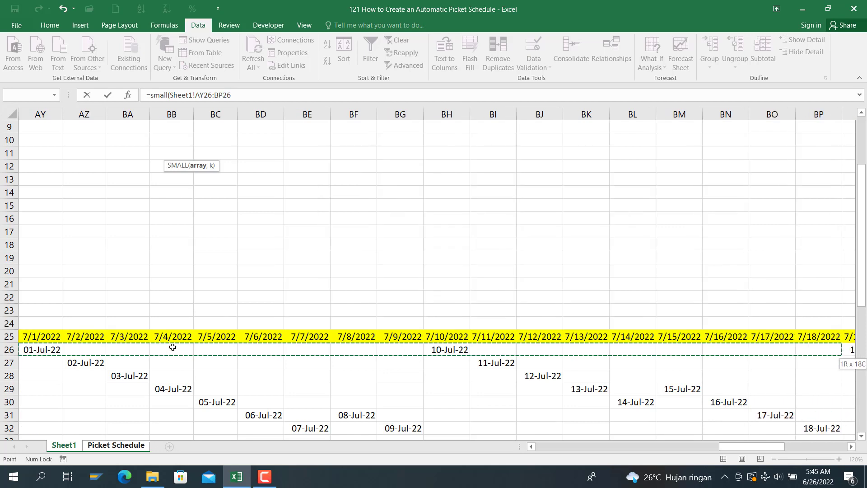
{"action": "key", "text": "shift+Right"}
{"action": "key", "text": "shift+Right"}
{"action": "key", "text": "shift+Right"}
{"action": "key", "text": "shift+Right"}
{"action": "key", "text": "shift+Right"}
{"action": "key", "text": "shift+Right"}
{"action": "key", "text": "shift+Right"}
{"action": "key", "text": "shift+Right"}
{"action": "key", "text": "shift+Right"}
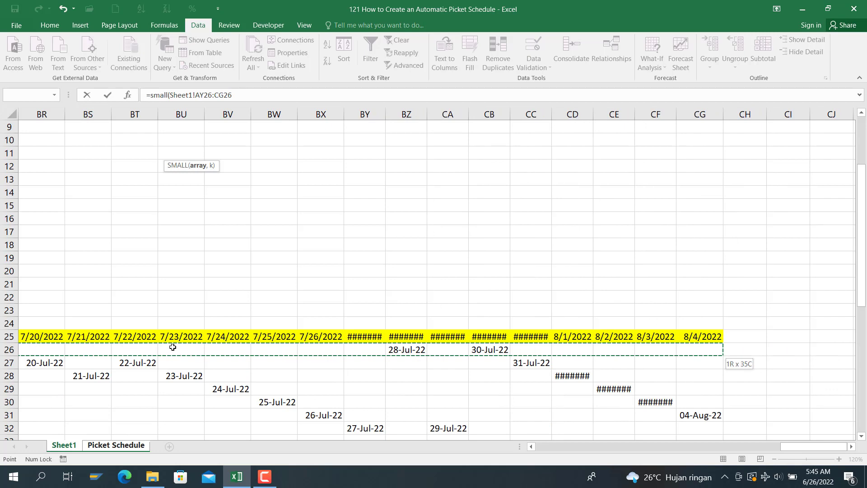
{"action": "type", "text": ","}
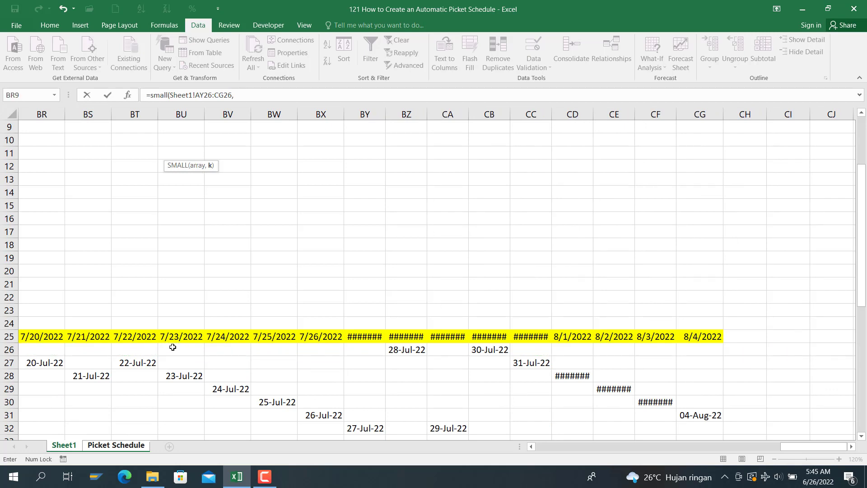
Step: Complete the formula's k argument with COLUMNS('Picket Schedule'!D1:D1) and close both functions
{"action": "left_click", "coordinate": [247, 94]}
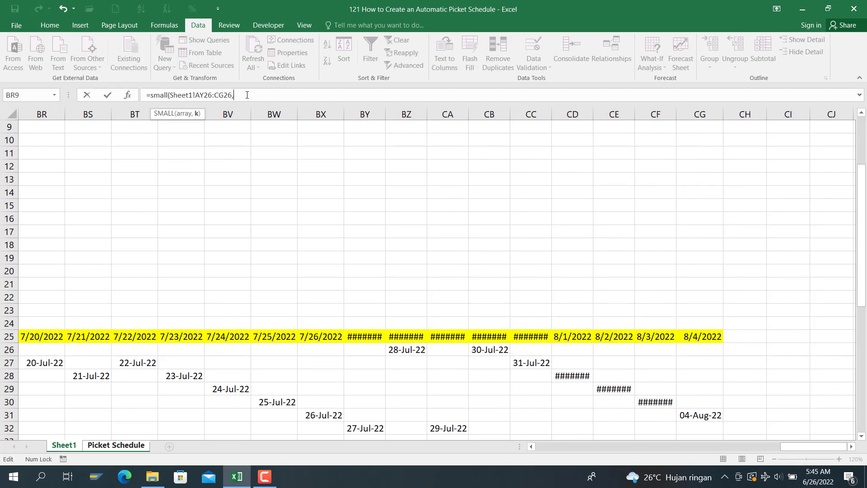
{"action": "type", "text": "colu"}
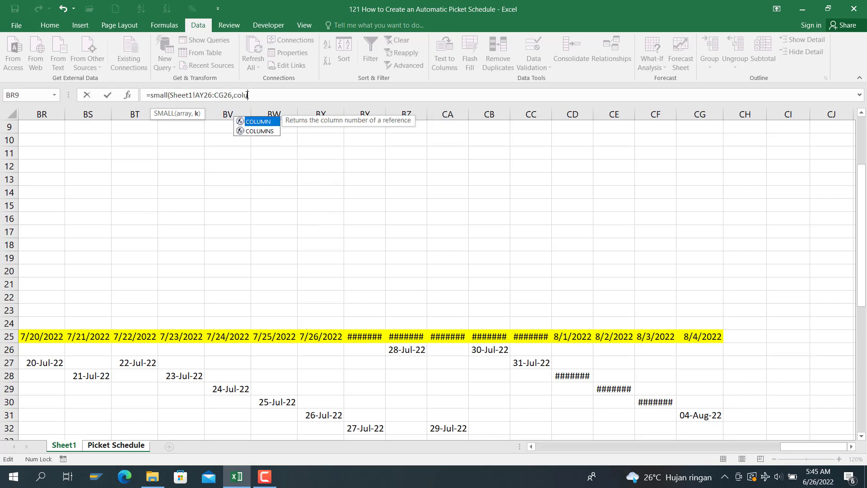
{"action": "type", "text": "mns9"}
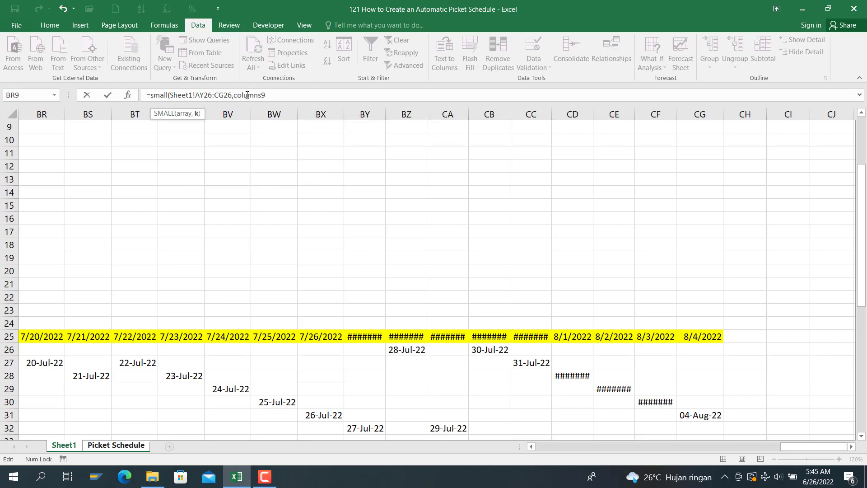
{"action": "key", "text": "BackSpace"}
{"action": "type", "text": "("}
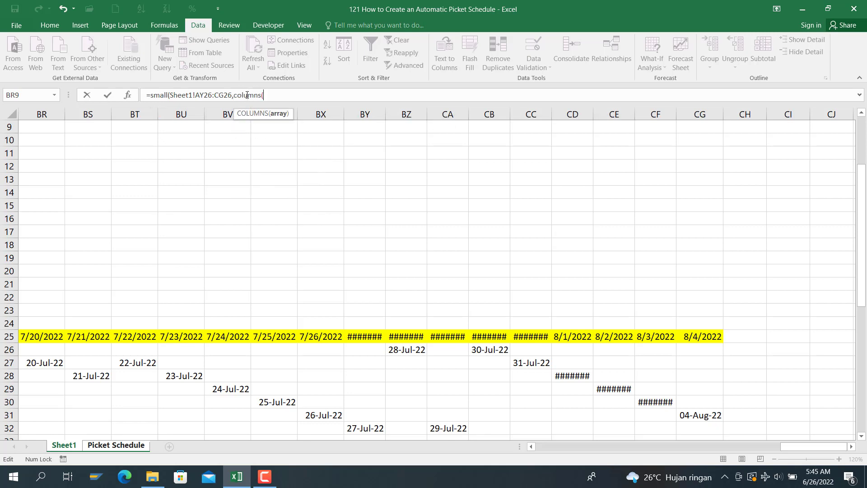
{"action": "left_click", "coordinate": [103, 446]}
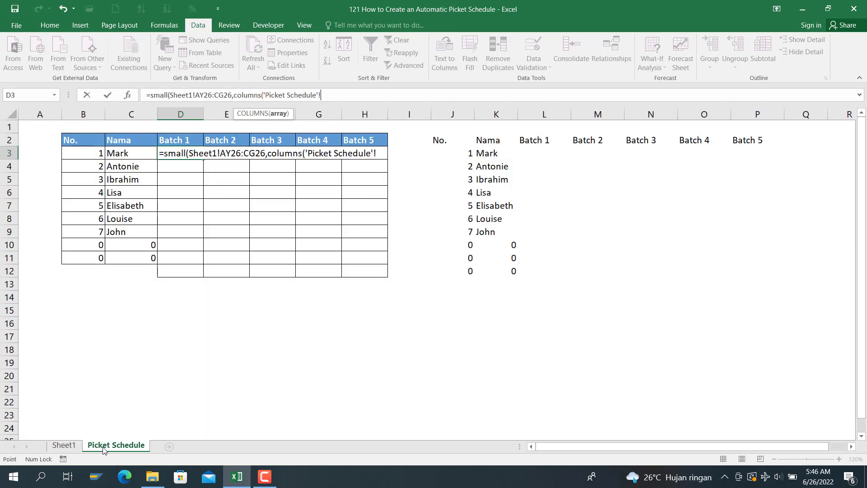
{"action": "left_click", "coordinate": [177, 126]}
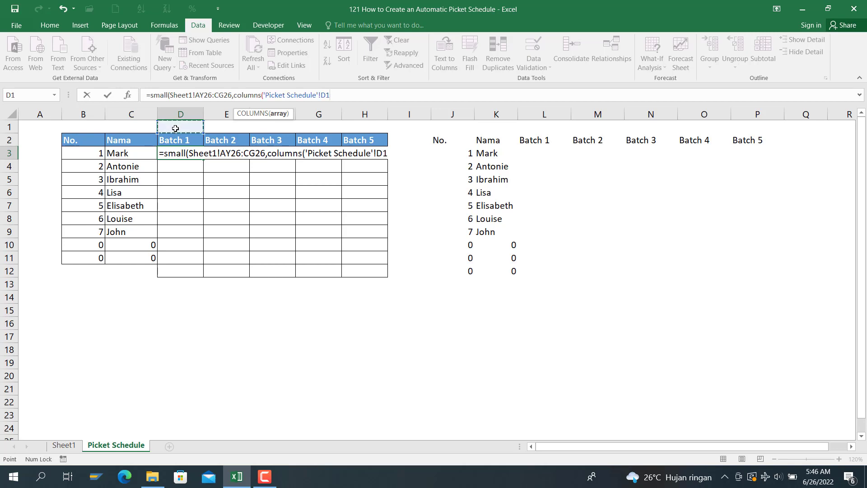
{"action": "key", "text": "F8"}
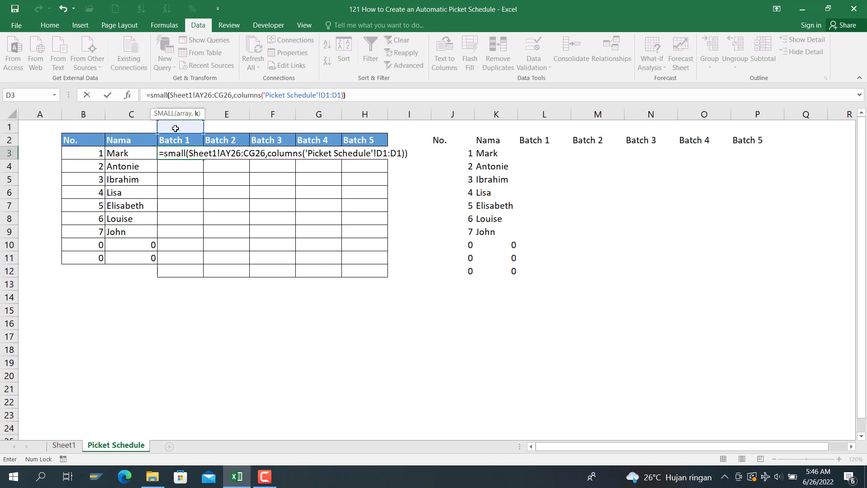
Step: Lock the column references in the D3 formula as $D1, $AY26 and $CG26, and commit it
{"action": "left_click", "coordinate": [323, 94]}
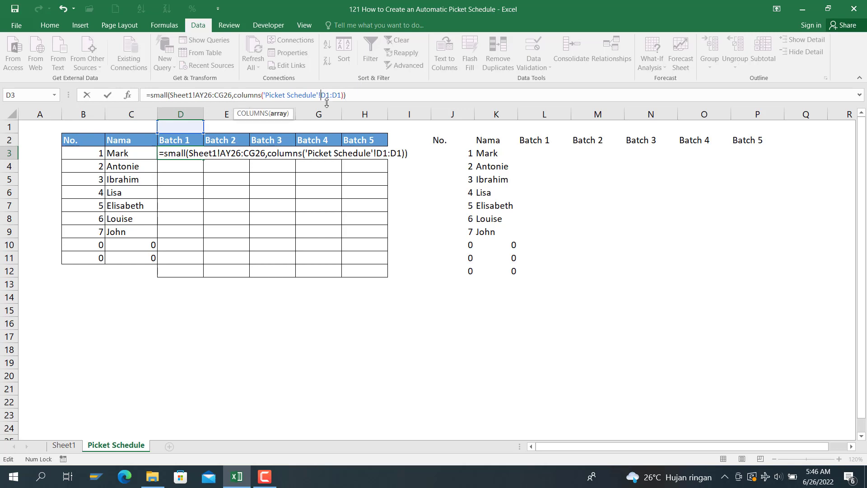
{"action": "type", "text": "$"}
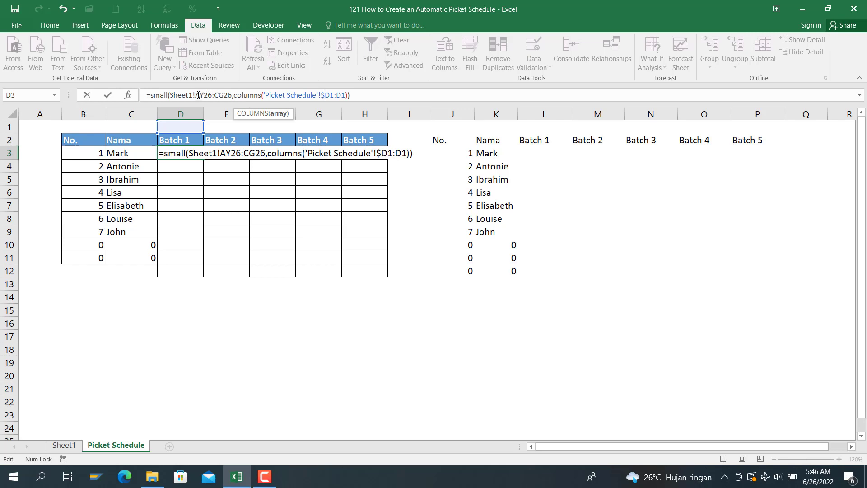
{"action": "left_click", "coordinate": [196, 94]}
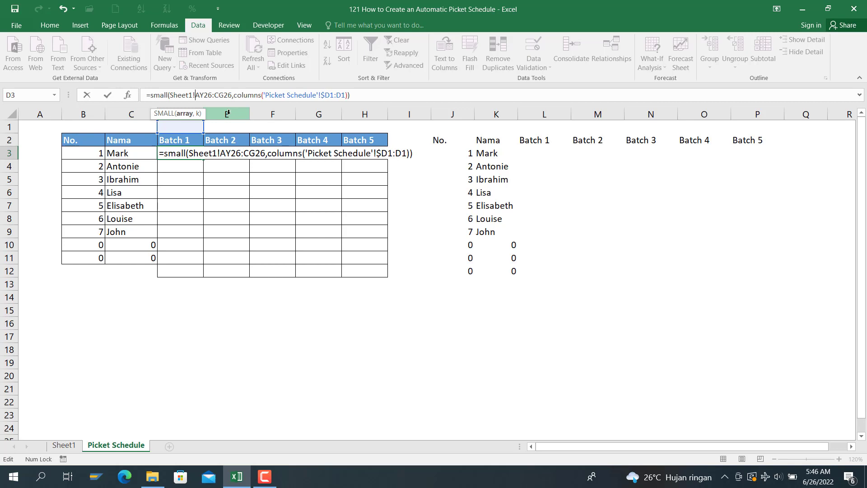
{"action": "type", "text": "$"}
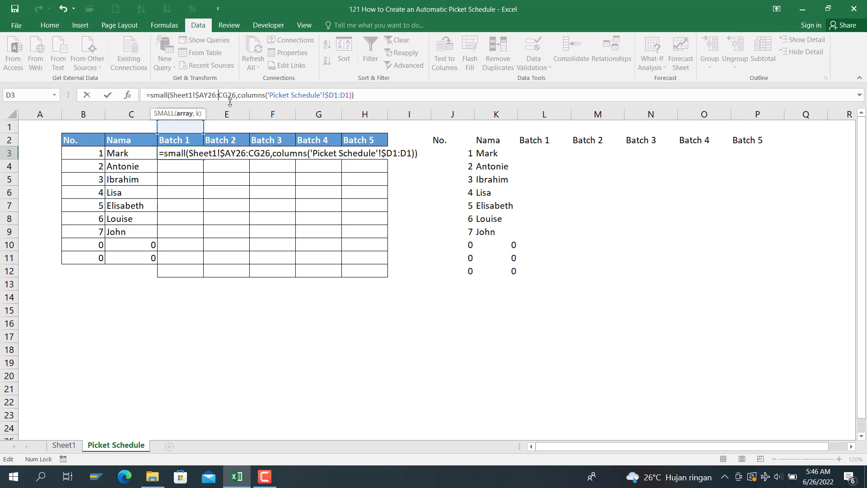
{"action": "type", "text": "$"}
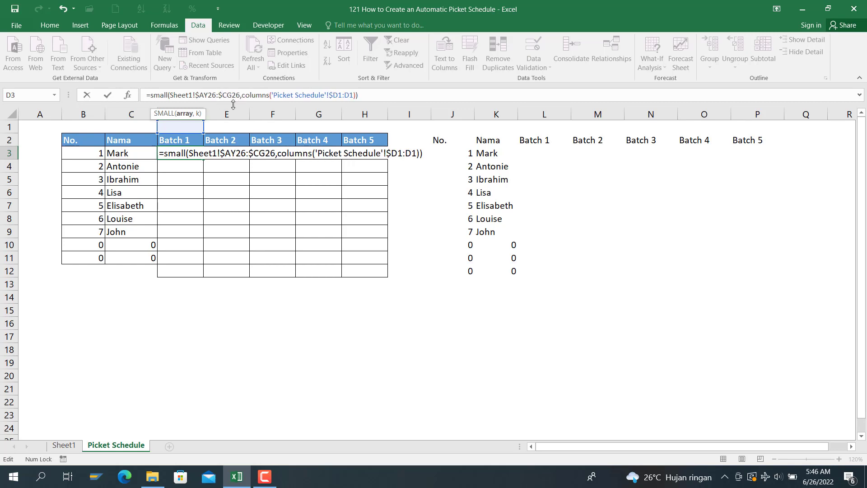
{"action": "key", "text": "ctrl+Return"}
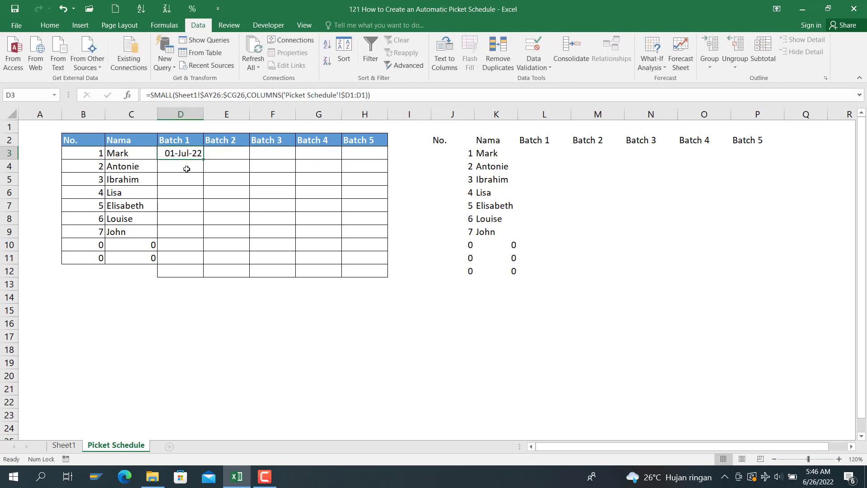
Step: Fill the D3 formula across Batch 1 to Batch 5 and down to row 9, and select cell L3
{"action": "left_click_drag", "start_coordinate": [205, 161], "coordinate": [383, 238]}
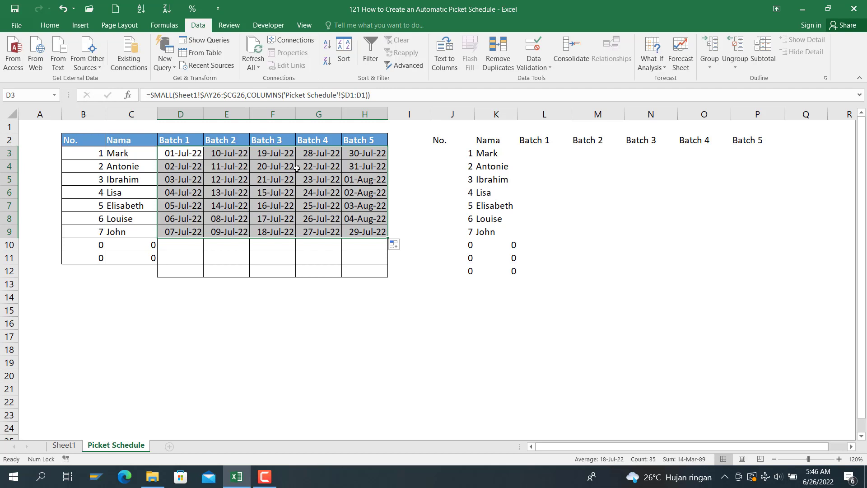
{"action": "left_click", "coordinate": [246, 187]}
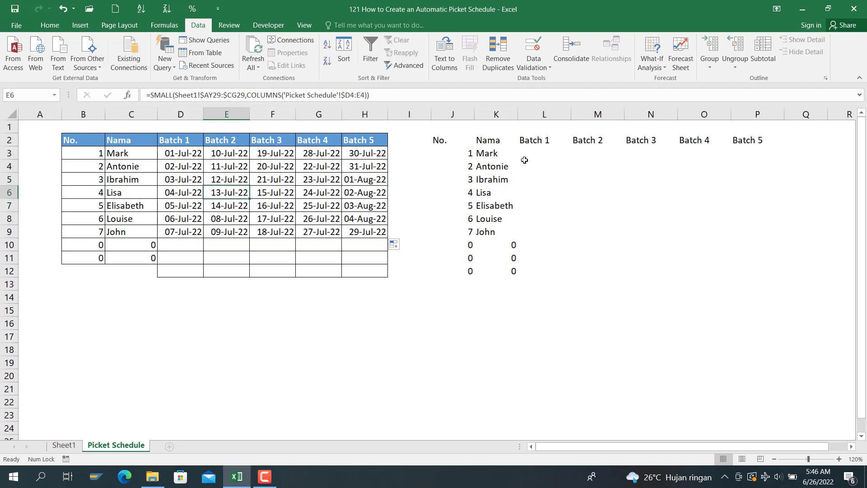
{"action": "left_click", "coordinate": [545, 153]}
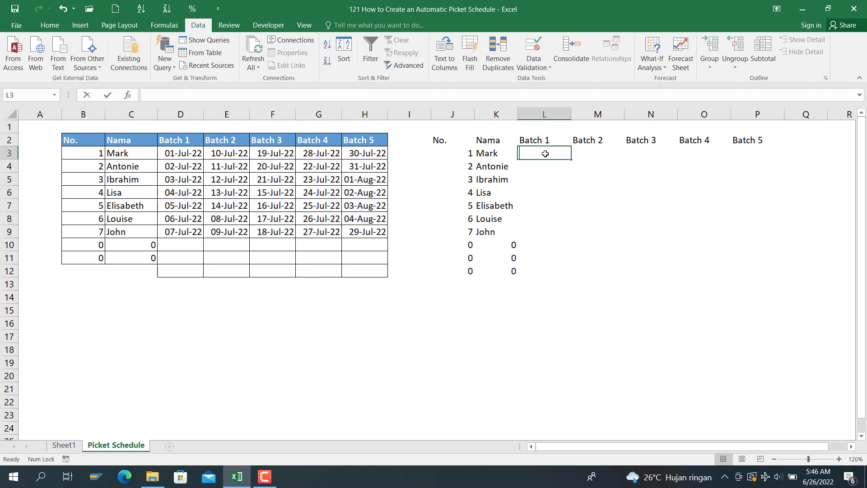
Step: Enter the formula =D3 in cell L3 to bring the first person's Batch 1 date into the second table
{"action": "type", "text": "="}
{"action": "left_click", "coordinate": [183, 157]}
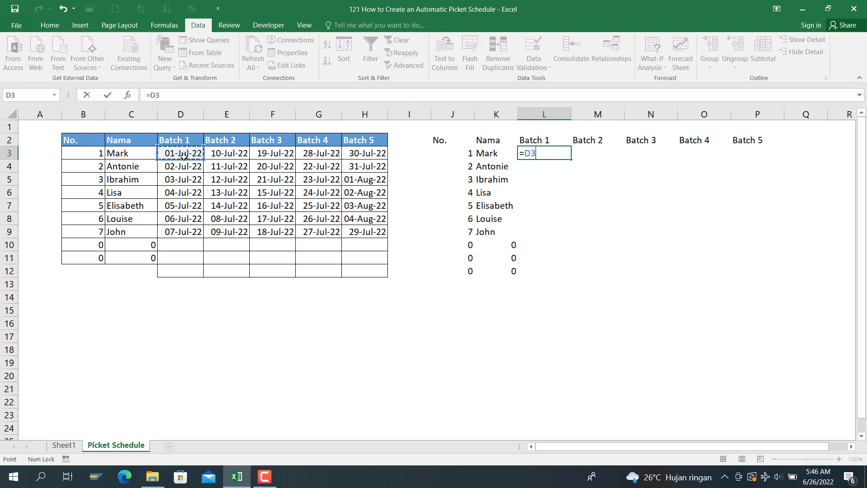
{"action": "key", "text": "Return"}
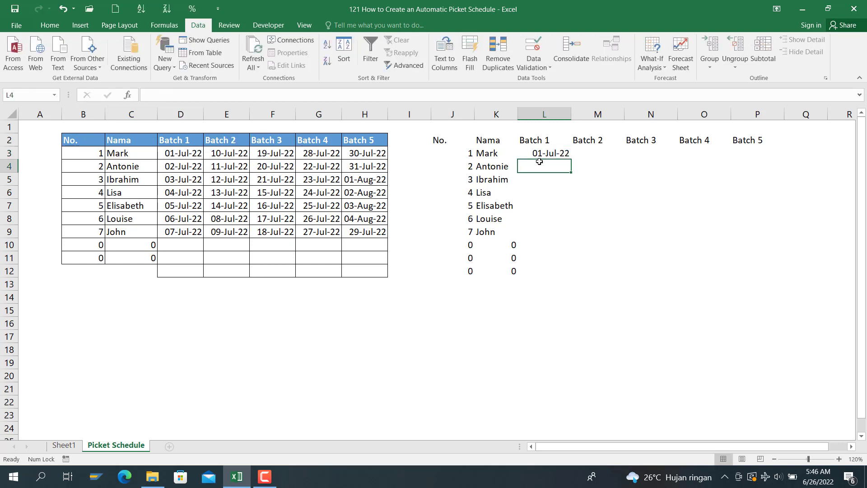
Step: Apply the custom number format dddd to cell L3 so the date is shown as a weekday name
{"action": "left_click", "coordinate": [555, 153]}
{"action": "right_click", "coordinate": [555, 153]}
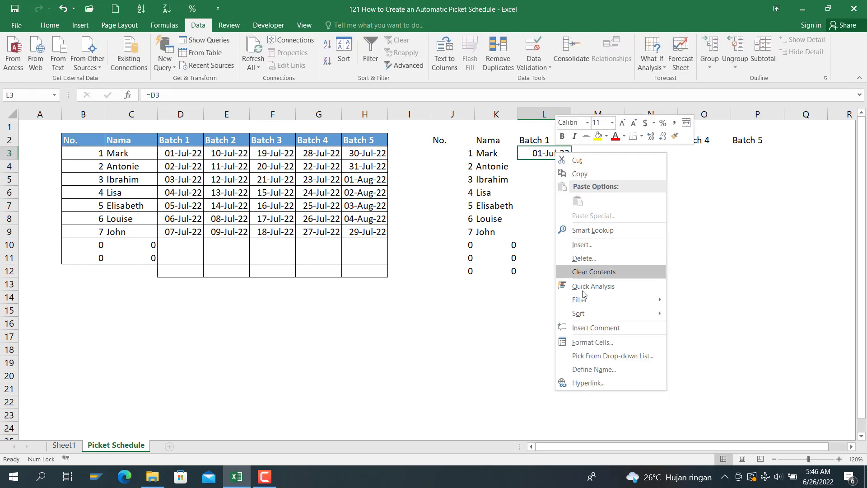
{"action": "left_click", "coordinate": [589, 342]}
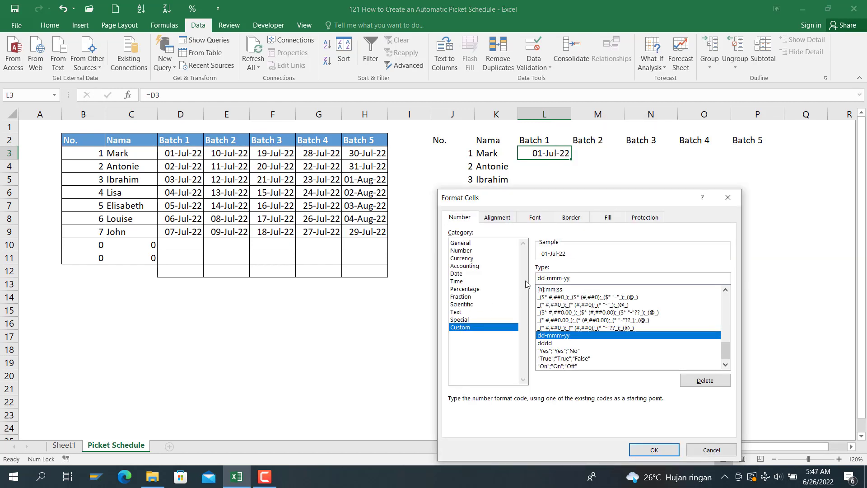
{"action": "key", "text": "BackSpace"}
{"action": "key", "text": "BackSpace"}
{"action": "key", "text": "BackSpace"}
{"action": "key", "text": "BackSpace"}
{"action": "key", "text": "BackSpace"}
{"action": "key", "text": "BackSpace"}
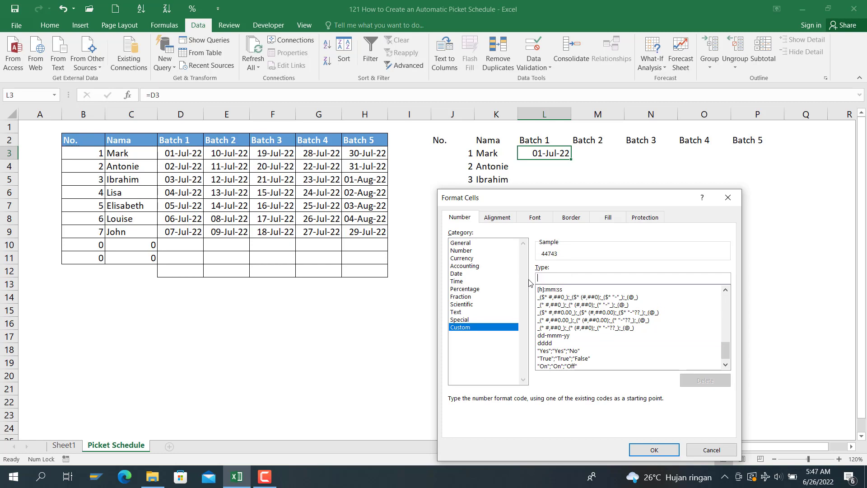
{"action": "type", "text": "dddd"}
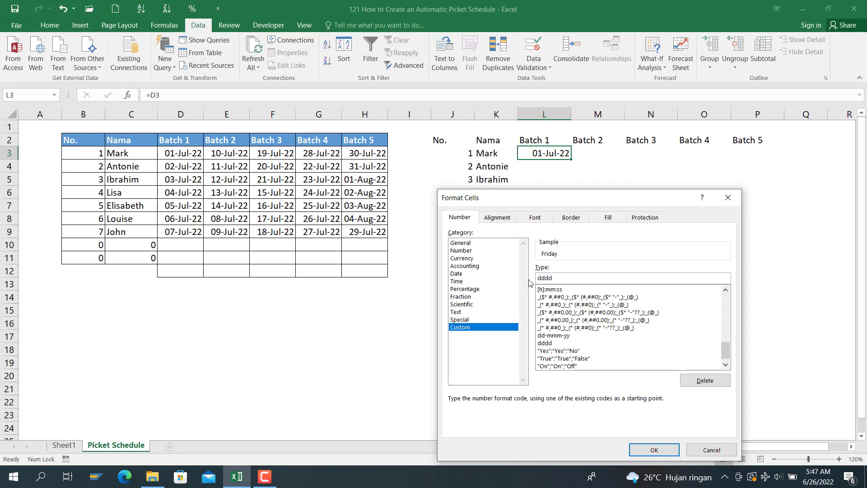
{"action": "left_click", "coordinate": [654, 450]}
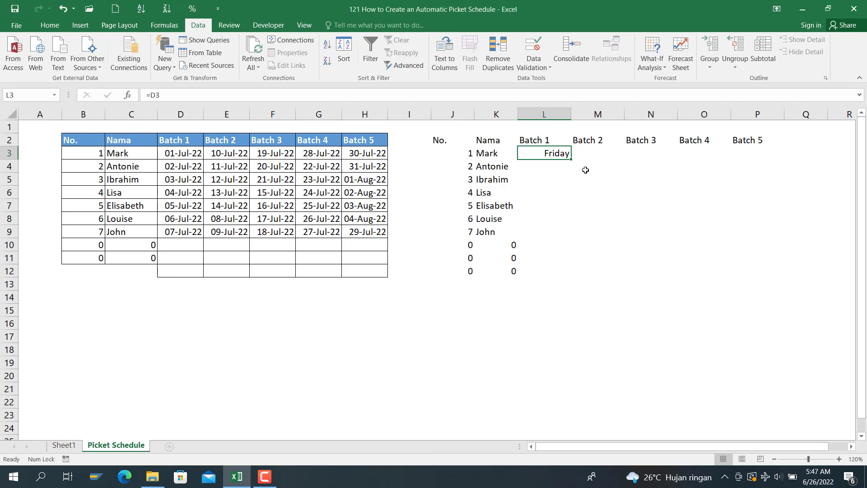
Step: Fill the L3 weekday formula down to row 9 and across to the Batch 5 column P
{"action": "left_click_drag", "start_coordinate": [571, 158], "coordinate": [558, 239]}
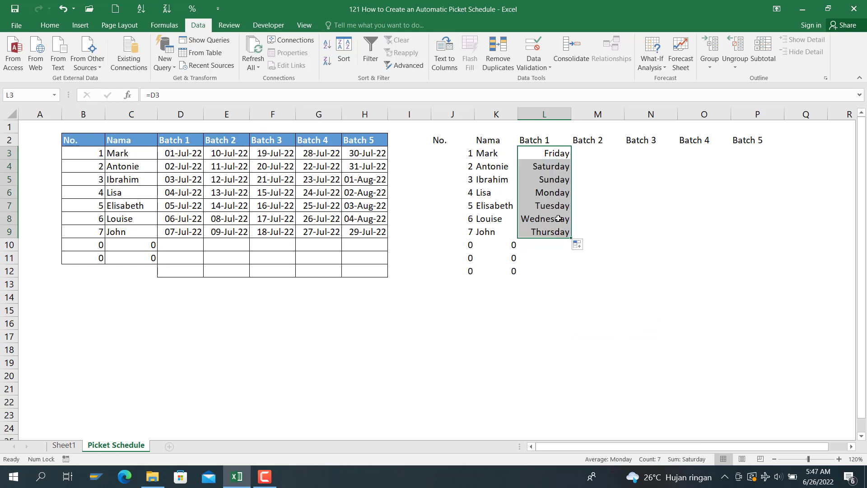
{"action": "left_click_drag", "start_coordinate": [572, 239], "coordinate": [770, 243]}
{"action": "left_click", "coordinate": [722, 189]}
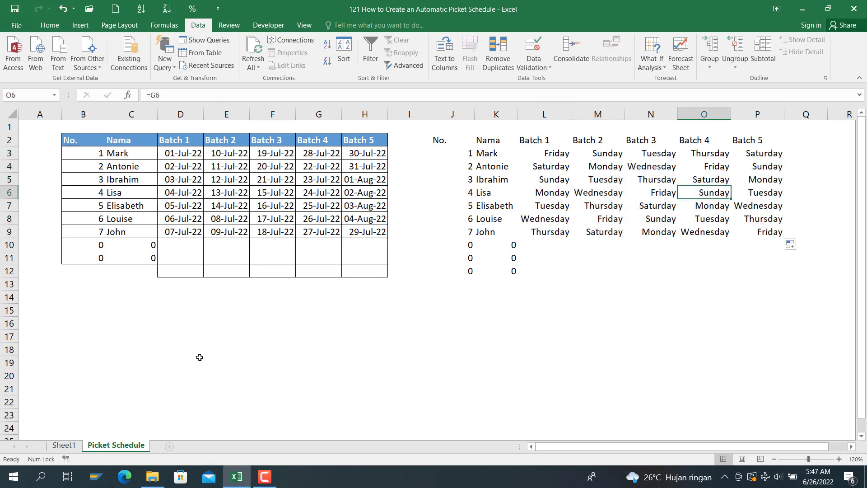
{"action": "left_click", "coordinate": [183, 248]}
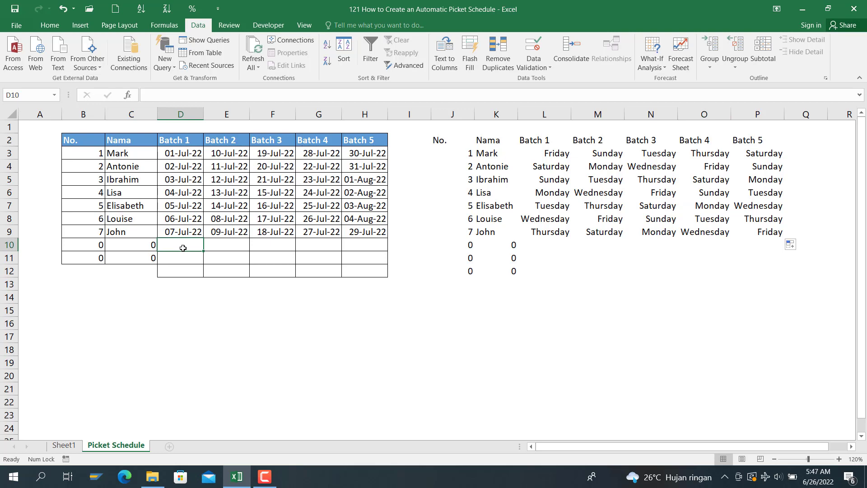
{"action": "left_click", "coordinate": [64, 445]}
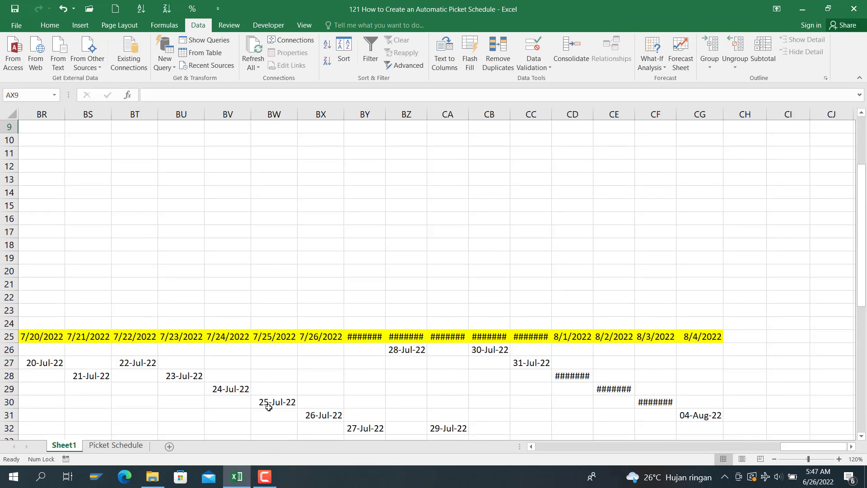
{"action": "scroll", "coordinate": [269, 408], "scroll_direction": "down", "scroll_amount": 7}
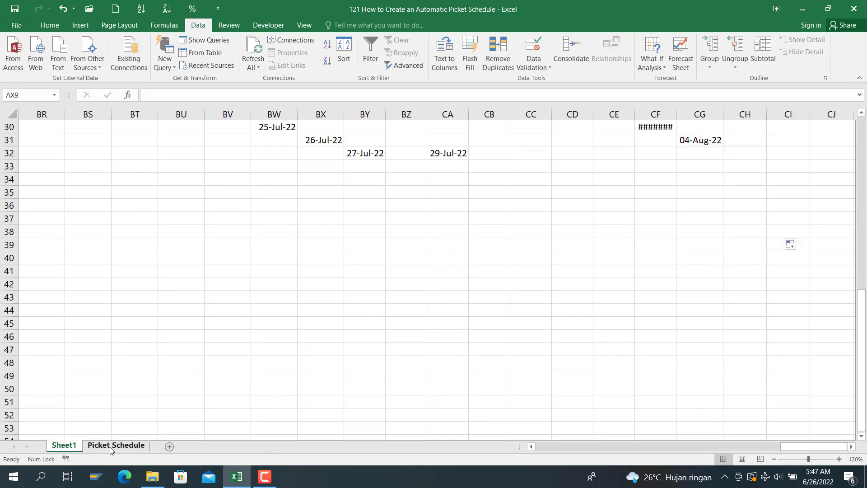
{"action": "left_click", "coordinate": [110, 446]}
Step: Copy the schedule row B9:H9 and paste it into rows 10 to 29 of the date table
{"action": "left_click", "coordinate": [96, 230]}
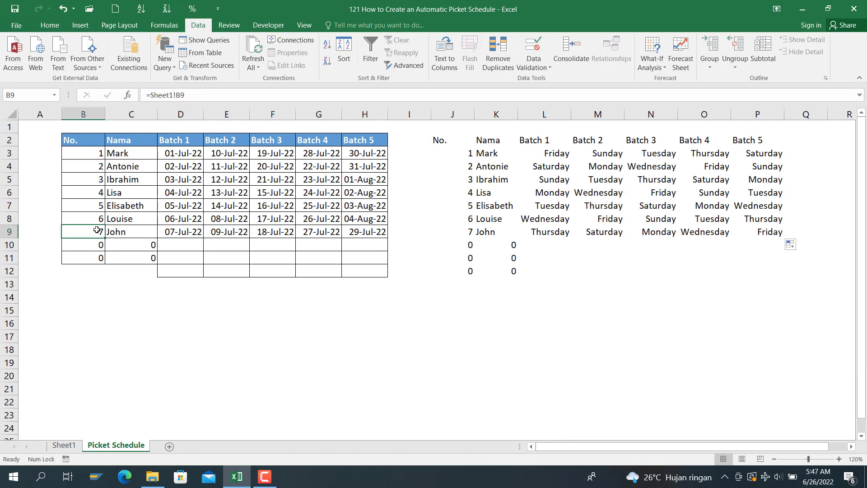
{"action": "key", "text": "ctrl+shift+Right"}
{"action": "key", "text": "ctrl+c"}
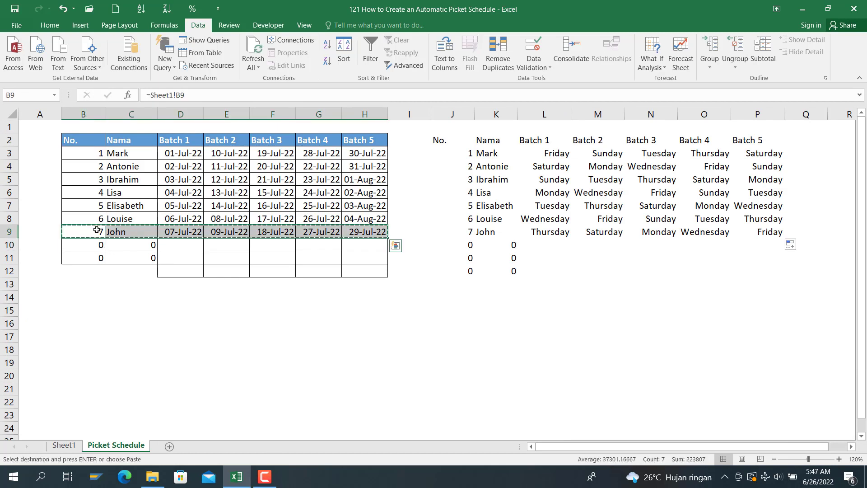
{"action": "key", "text": "Down"}
{"action": "key", "text": "shift+Down"}
{"action": "key", "text": "shift+Down"}
{"action": "key", "text": "shift+Down"}
{"action": "key", "text": "shift+Down"}
{"action": "key", "text": "shift+Down"}
{"action": "key", "text": "shift+Down"}
{"action": "key", "text": "shift+Down"}
{"action": "key", "text": "shift+Down"}
{"action": "key", "text": "shift+Down"}
{"action": "key", "text": "shift+Down"}
{"action": "key", "text": "shift+Down"}
{"action": "key", "text": "shift+Down"}
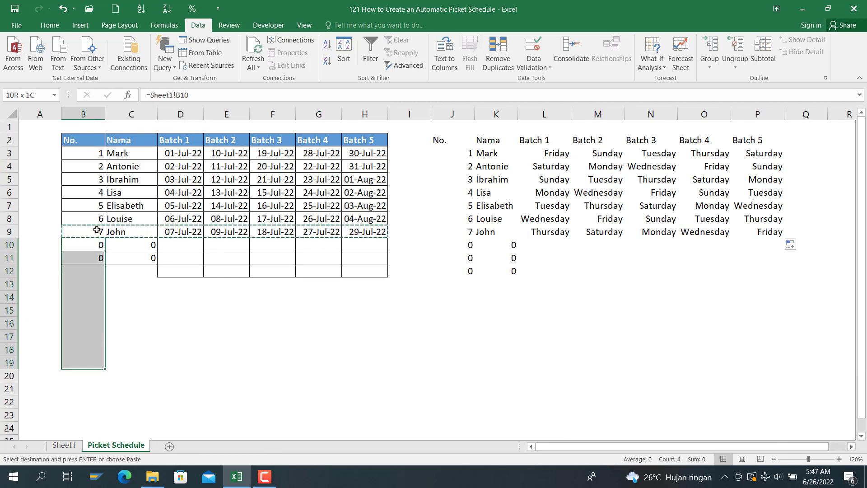
{"action": "key", "text": "shift+Down"}
{"action": "key", "text": "shift+Down"}
{"action": "key", "text": "shift+Down"}
{"action": "key", "text": "shift+Down"}
{"action": "key", "text": "shift+Down"}
{"action": "key", "text": "shift+Down"}
{"action": "key", "text": "shift+Down"}
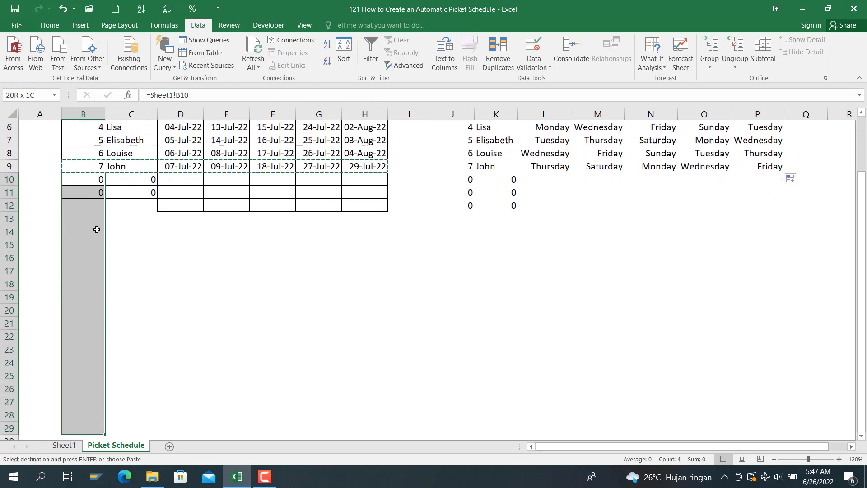
{"action": "key", "text": "Return"}
Step: Copy the weekday row J9:P9 and paste it into rows 10 to 29 of the weekday table
{"action": "key", "text": "Right"}
{"action": "key", "text": "Right"}
{"action": "key", "text": "Right"}
{"action": "key", "text": "Right"}
{"action": "key", "text": "Right"}
{"action": "key", "text": "Right"}
{"action": "key", "text": "Right"}
{"action": "key", "text": "Right"}
{"action": "key", "text": "Right"}
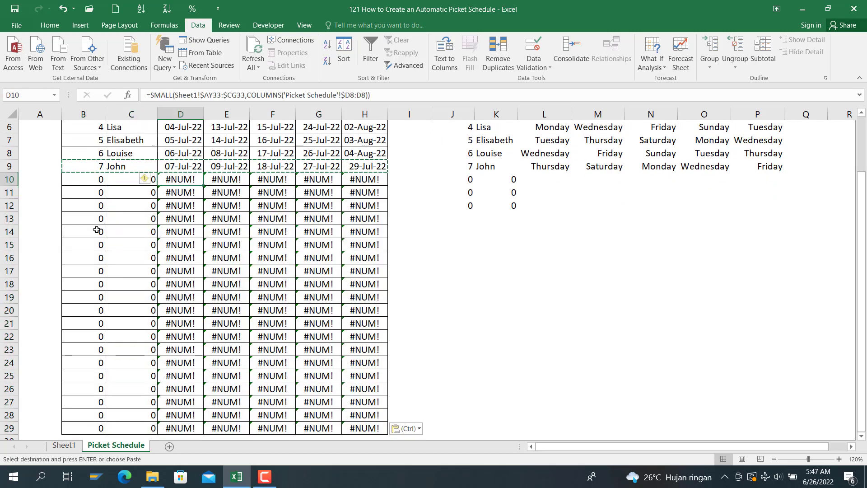
{"action": "key", "text": "Up"}
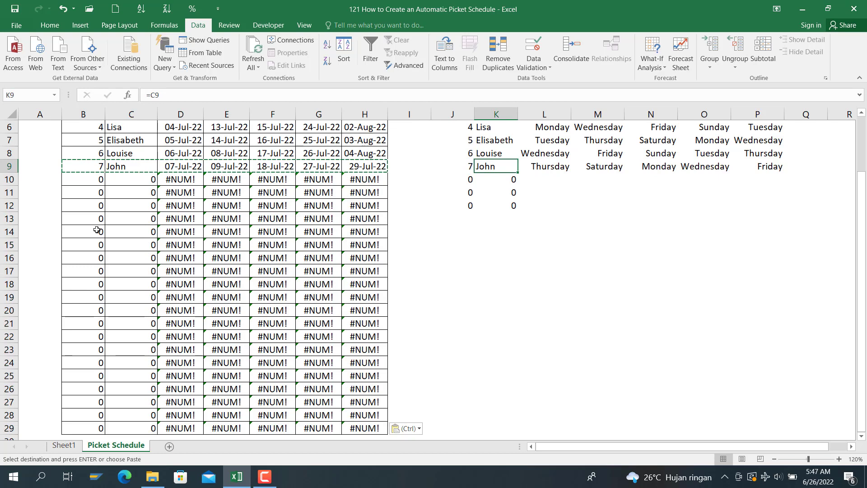
{"action": "key", "text": "Left"}
{"action": "key", "text": "ctrl+shift+Right"}
{"action": "key", "text": "ctrl+c"}
{"action": "key", "text": "Down"}
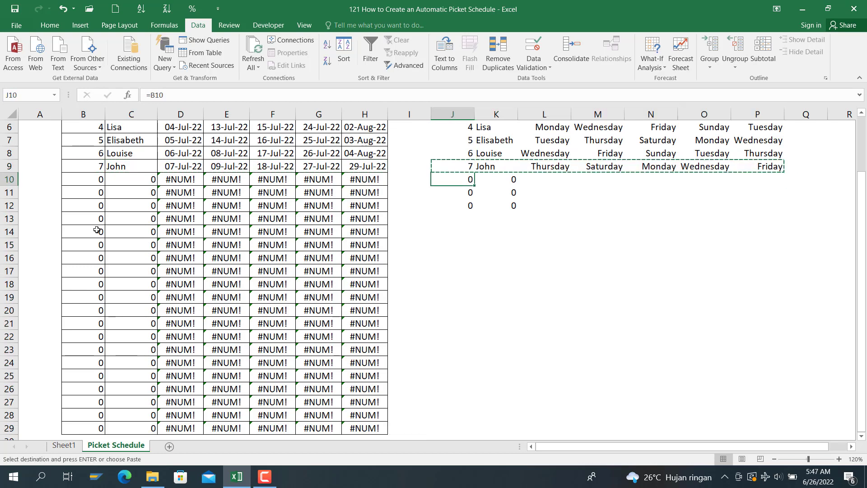
{"action": "key", "text": "shift+Down"}
{"action": "key", "text": "ctrl+q"}
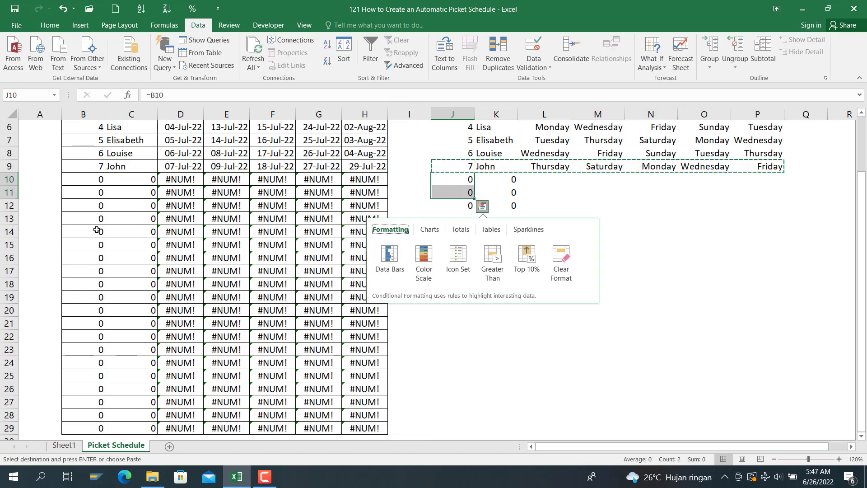
{"action": "key", "text": "Escape"}
{"action": "key", "text": "shift+Down"}
{"action": "key", "text": "shift+Down"}
{"action": "key", "text": "shift+Down"}
{"action": "key", "text": "shift+Down"}
{"action": "key", "text": "shift+Down"}
{"action": "key", "text": "shift+Down"}
{"action": "key", "text": "shift+Down"}
{"action": "key", "text": "shift+Down"}
{"action": "key", "text": "shift+Down"}
{"action": "key", "text": "shift+Down"}
{"action": "key", "text": "shift+Down"}
{"action": "key", "text": "shift+Down"}
{"action": "key", "text": "shift+Down"}
{"action": "key", "text": "shift+Down"}
{"action": "key", "text": "shift+Down"}
{"action": "key", "text": "shift+Down"}
{"action": "key", "text": "shift+Down"}
{"action": "key", "text": "shift+Down"}
{"action": "key", "text": "shift+Down"}
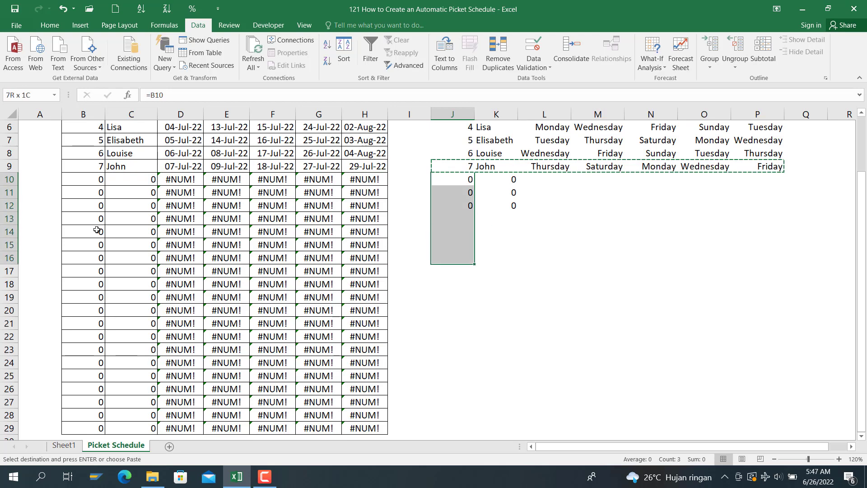
{"action": "key", "text": "shift+Up"}
{"action": "key", "text": "ctrl+v"}
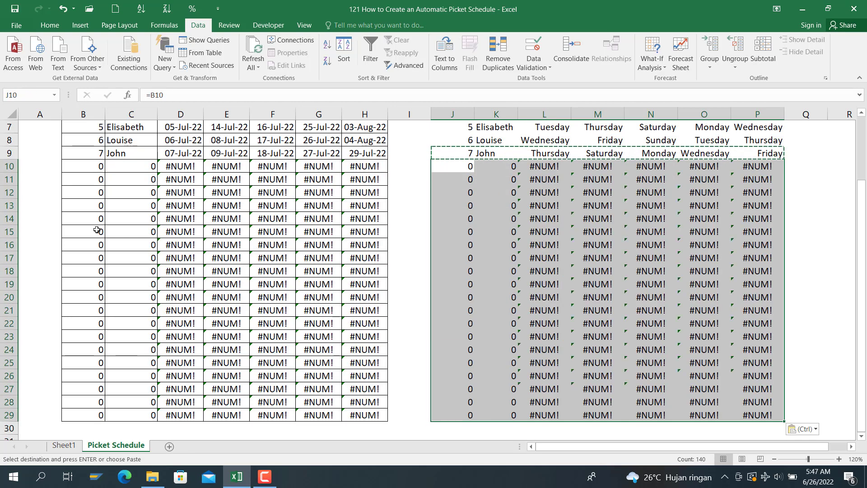
Step: Add an eighth person in row 10 of the Sheet1 table, with No. 8 and the person's name
{"action": "key", "text": "Up"}
{"action": "key", "text": "Up"}
{"action": "key", "text": "Up"}
{"action": "key", "text": "Up"}
{"action": "key", "text": "Up"}
{"action": "key", "text": "Up"}
{"action": "key", "text": "Up"}
{"action": "key", "text": "Up"}
{"action": "key", "text": "Up"}
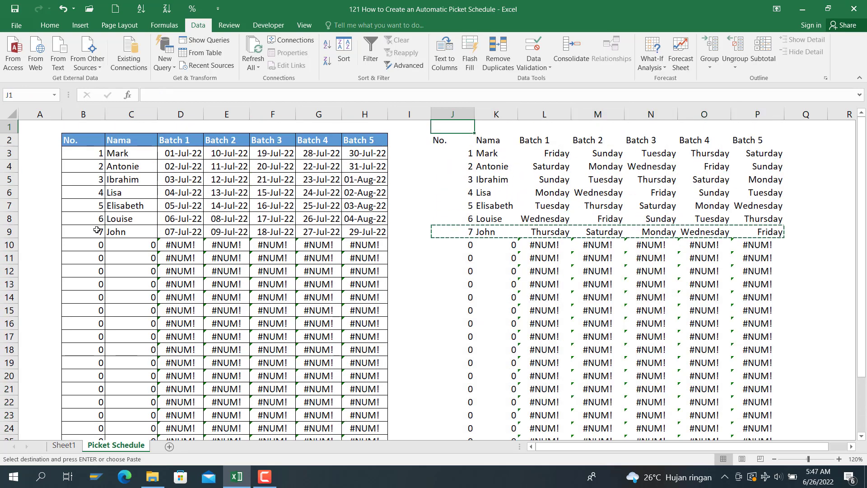
{"action": "left_click", "coordinate": [189, 246]}
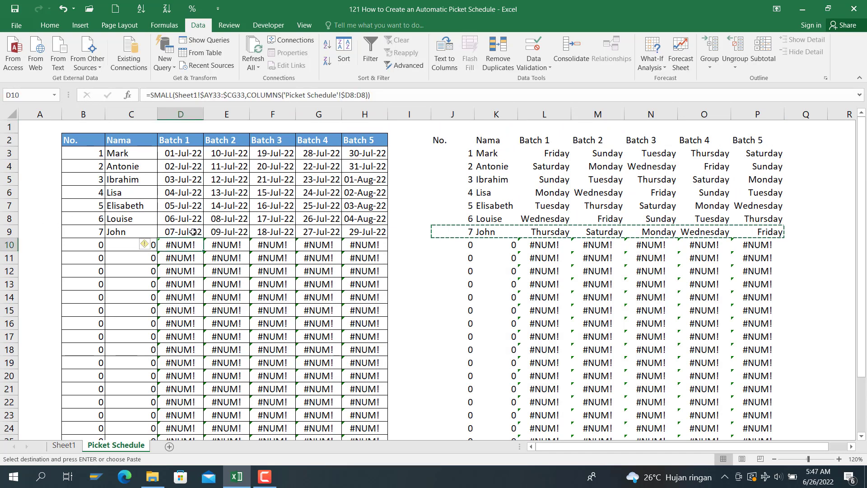
{"action": "left_click", "coordinate": [64, 446]}
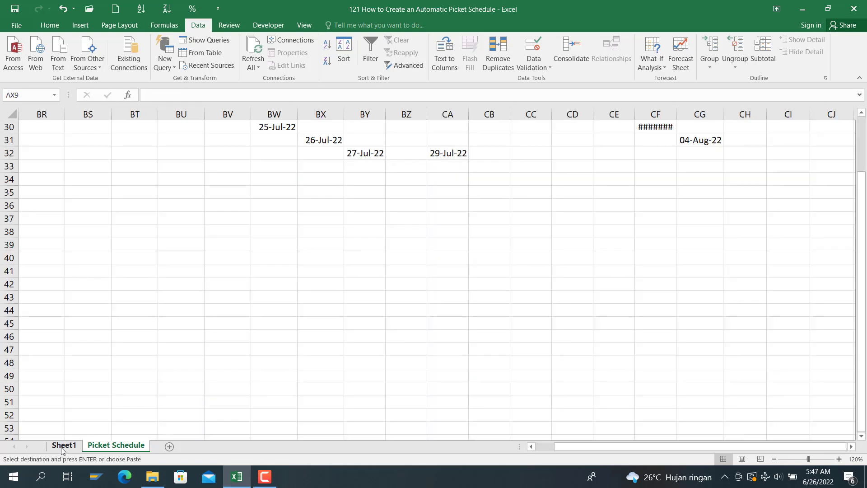
{"action": "left_click_drag", "start_coordinate": [816, 447], "coordinate": [475, 480]}
{"action": "scroll", "coordinate": [406, 387], "scroll_direction": "up", "scroll_amount": 10}
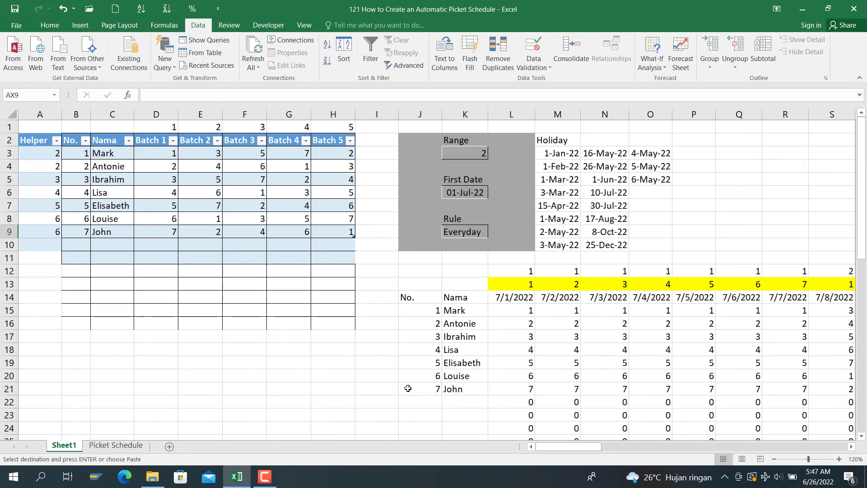
{"action": "left_click", "coordinate": [80, 245]}
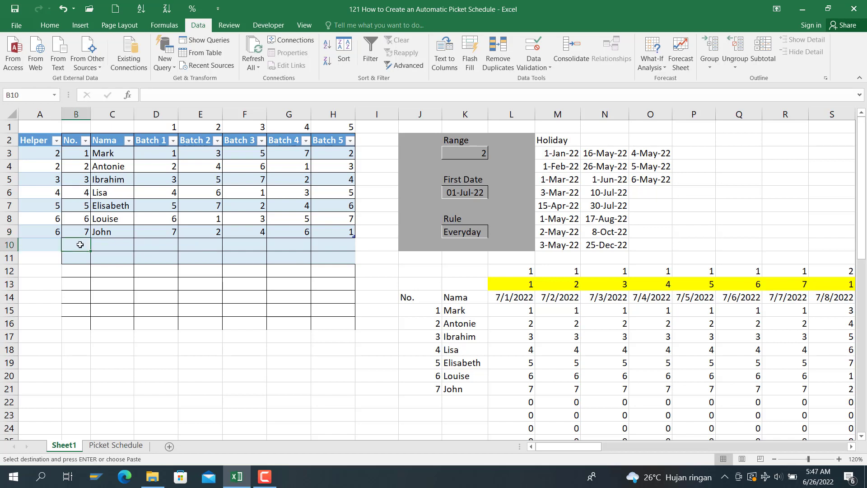
{"action": "type", "text": "8"}
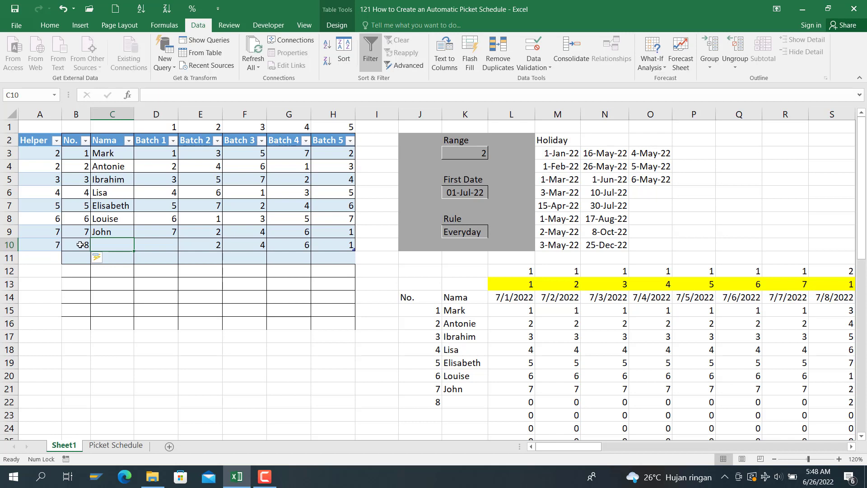
{"action": "type", "text": "Johan"}
{"action": "key", "text": "Return"}
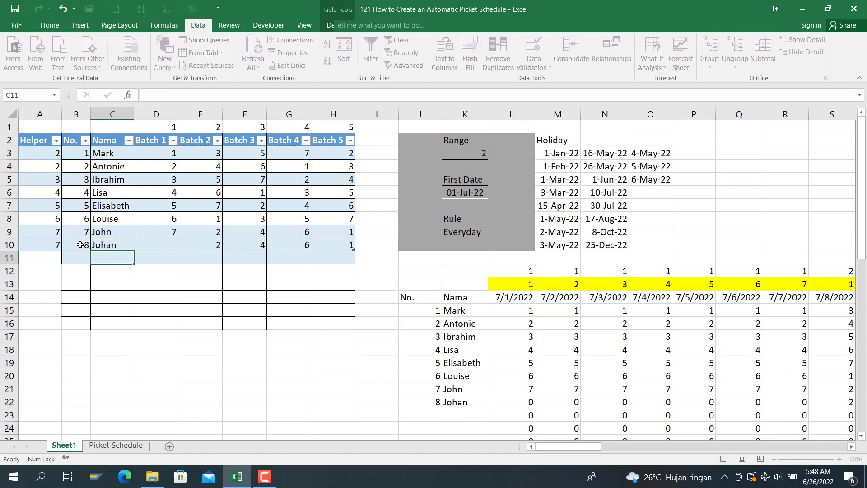
Step: Set the new person's Batch 1 picket number in D10 to 8
{"action": "left_click", "coordinate": [164, 231]}
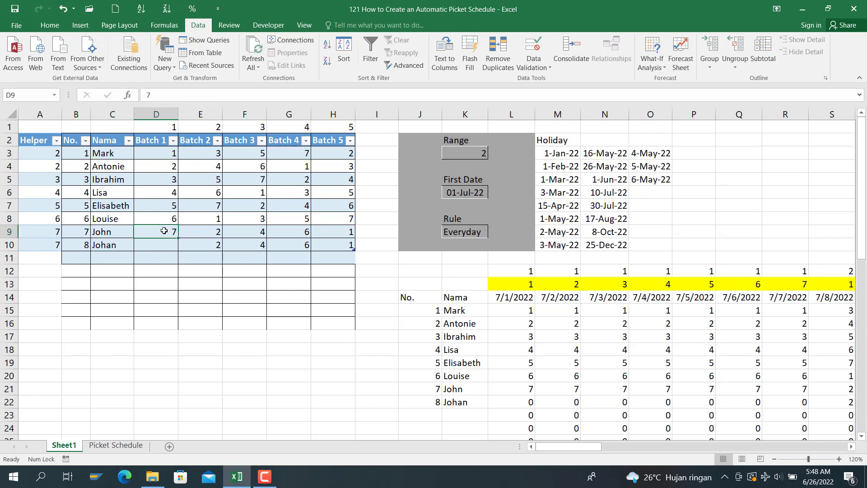
{"action": "left_click", "coordinate": [169, 244]}
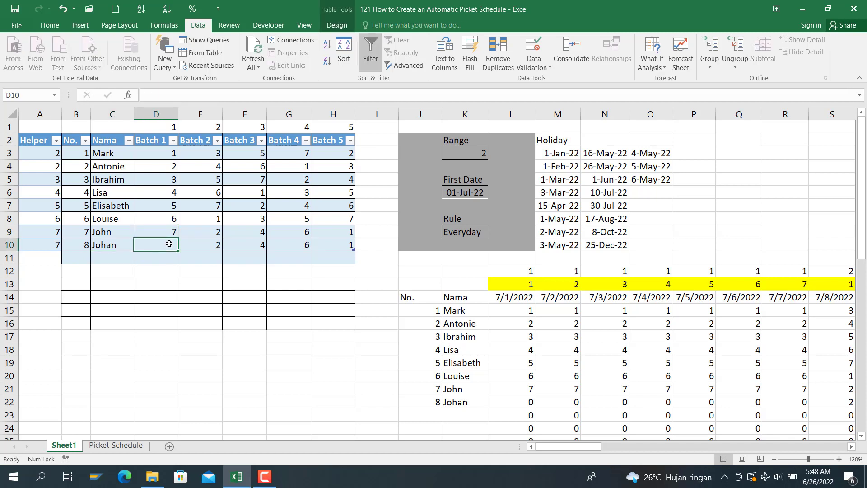
{"action": "type", "text": "8"}
{"action": "key", "text": "Return"}
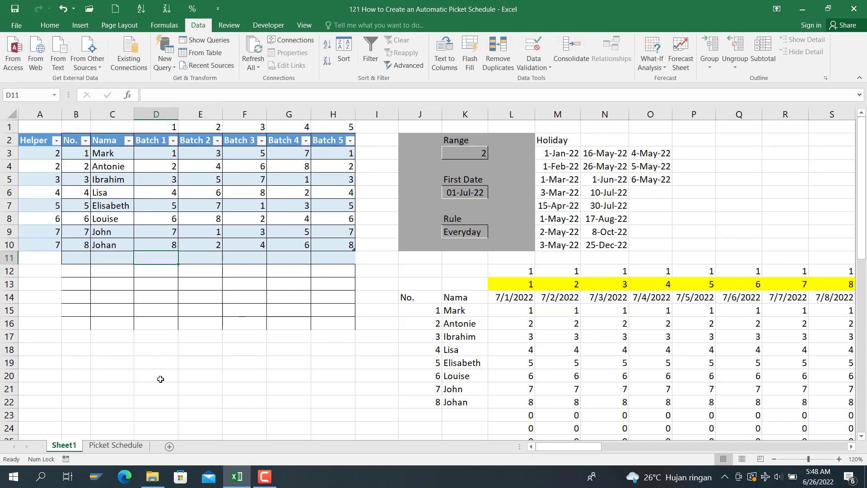
Step: Examine the updated Picket Schedule sheet and its Batch 5 formulas from H6 down to H12
{"action": "left_click", "coordinate": [101, 446]}
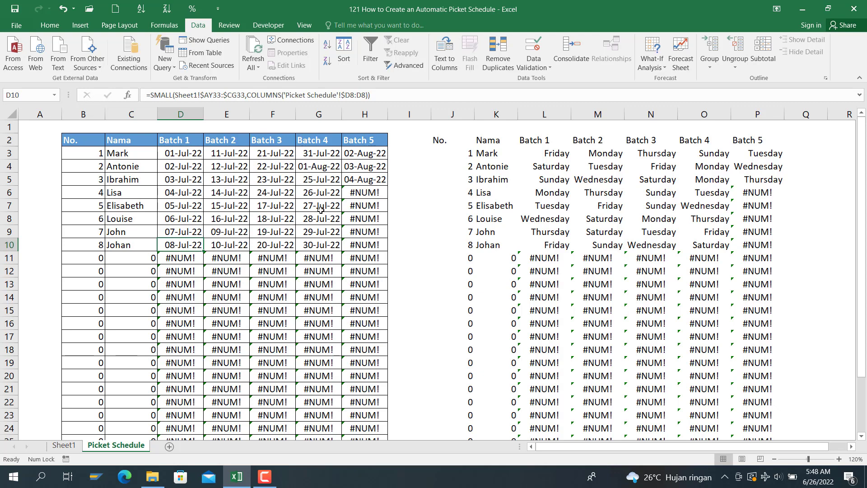
{"action": "left_click", "coordinate": [360, 196]}
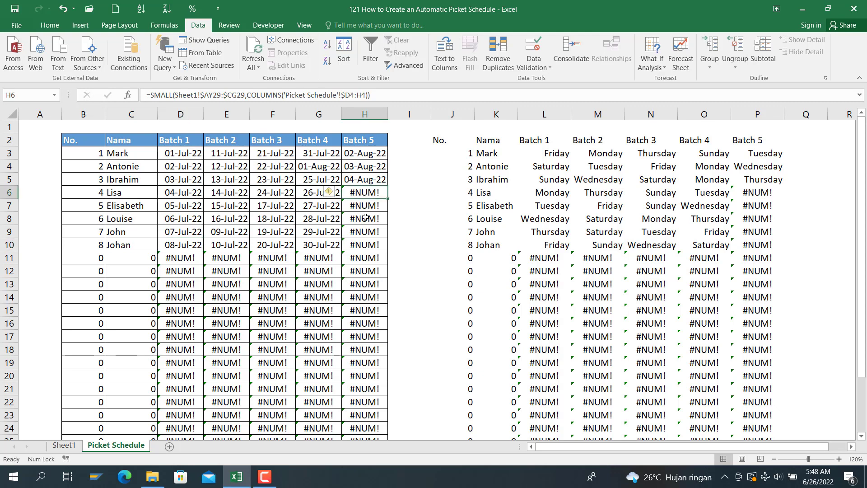
{"action": "key", "text": "Down"}
{"action": "key", "text": "Down"}
{"action": "key", "text": "Down"}
{"action": "key", "text": "Down"}
{"action": "key", "text": "Down"}
{"action": "key", "text": "Down"}
{"action": "key", "text": "Down"}
{"action": "key", "text": "Down"}
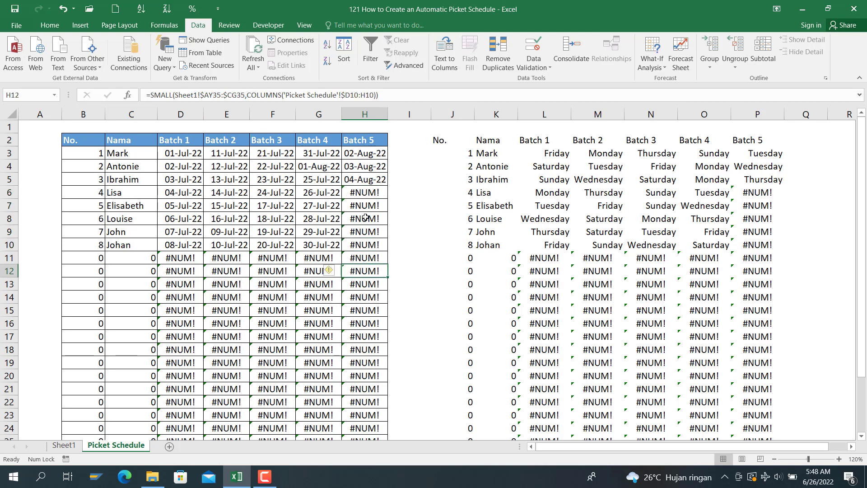
Step: Examine the cells and formulas in the unused rows of the schedule, from row 16 up to D11
{"action": "key", "text": "Down"}
{"action": "key", "text": "Down"}
{"action": "key", "text": "Left"}
{"action": "key", "text": "Left"}
{"action": "key", "text": "Left"}
{"action": "key", "text": "Left"}
{"action": "key", "text": "Left"}
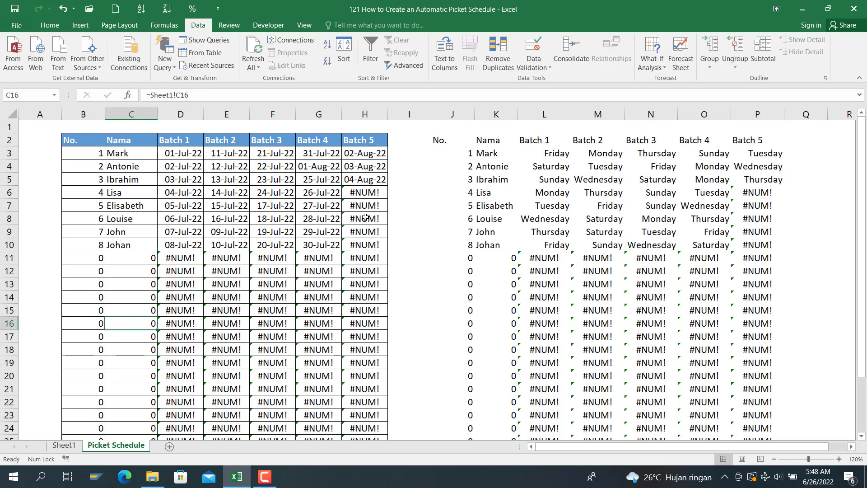
{"action": "key", "text": "Right"}
{"action": "key", "text": "Right"}
{"action": "key", "text": "Up"}
{"action": "key", "text": "Up"}
{"action": "key", "text": "Up"}
{"action": "key", "text": "Up"}
{"action": "key", "text": "Up"}
{"action": "key", "text": "Left"}
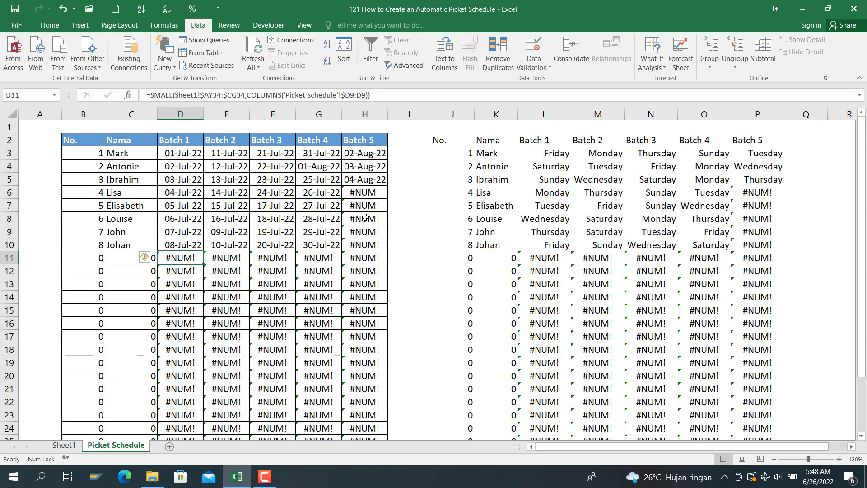
Step: Wrap the SMALL formula in D3 in IFERROR with "" as the value for errors
{"action": "left_click", "coordinate": [190, 158]}
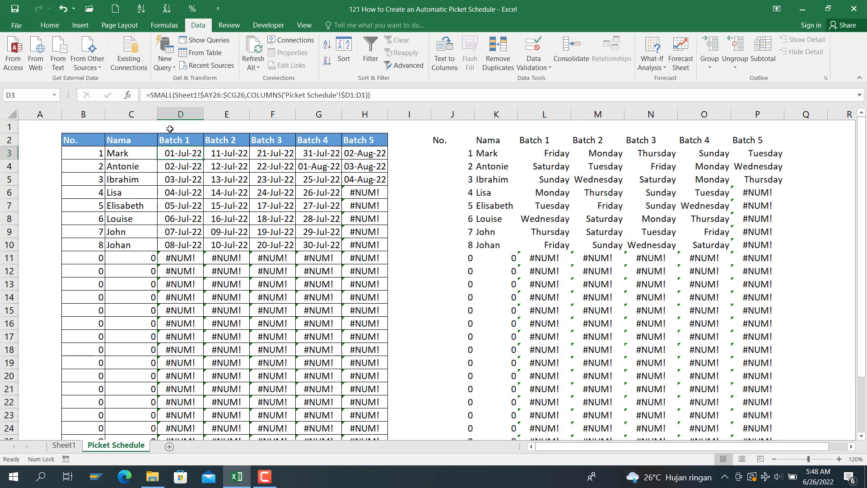
{"action": "left_click", "coordinate": [151, 94]}
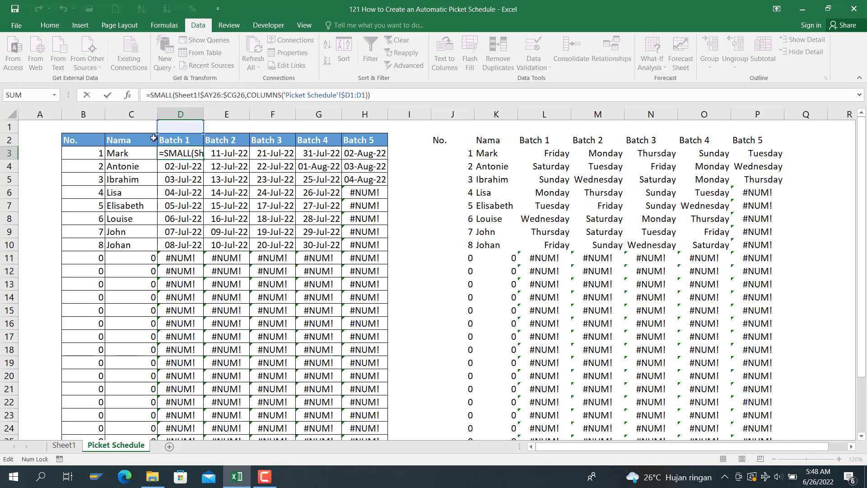
{"action": "type", "text": "iferror("}
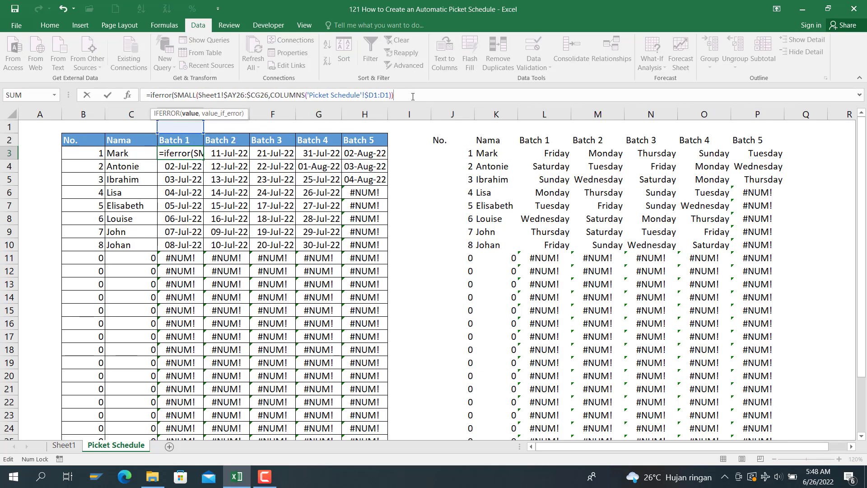
{"action": "type", "text": ","}
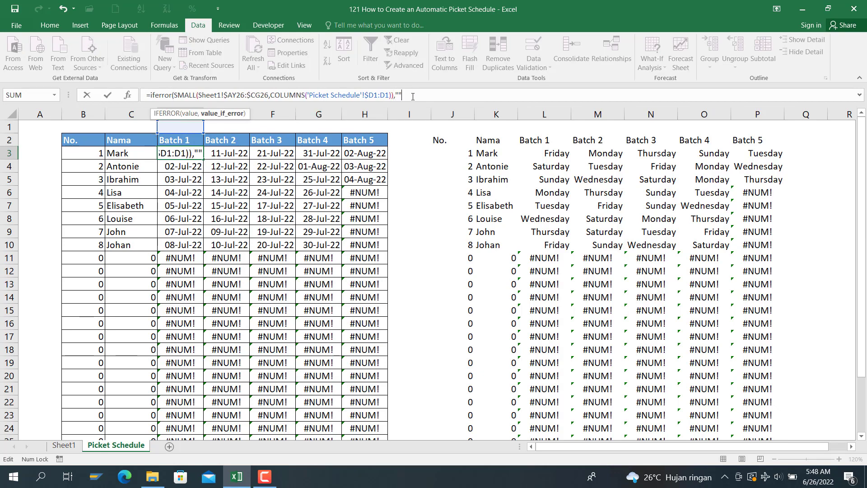
{"action": "type", "text": "\"\")"}
{"action": "key", "text": "Return"}
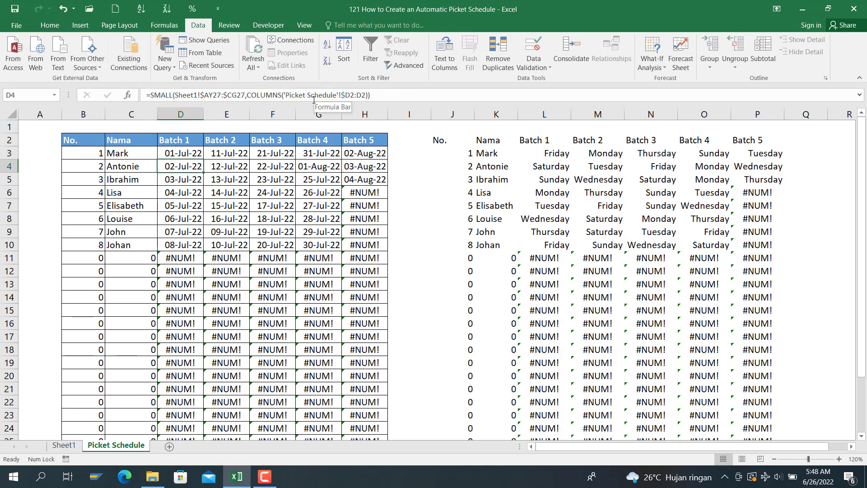
Step: Fill the D3 IFERROR formula down the Batch 1 column and paste the column into Batch 2 through Batch 5
{"action": "left_click", "coordinate": [199, 155]}
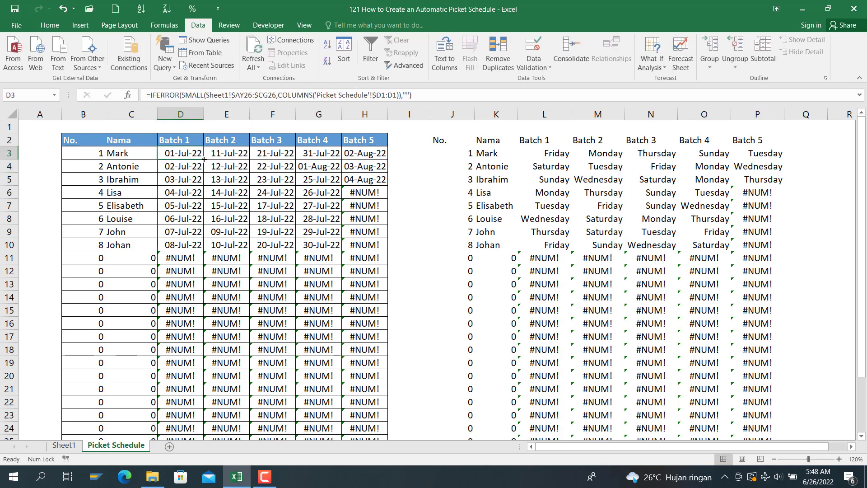
{"action": "double_click", "coordinate": [204, 159]}
{"action": "key", "text": "ctrl+c"}
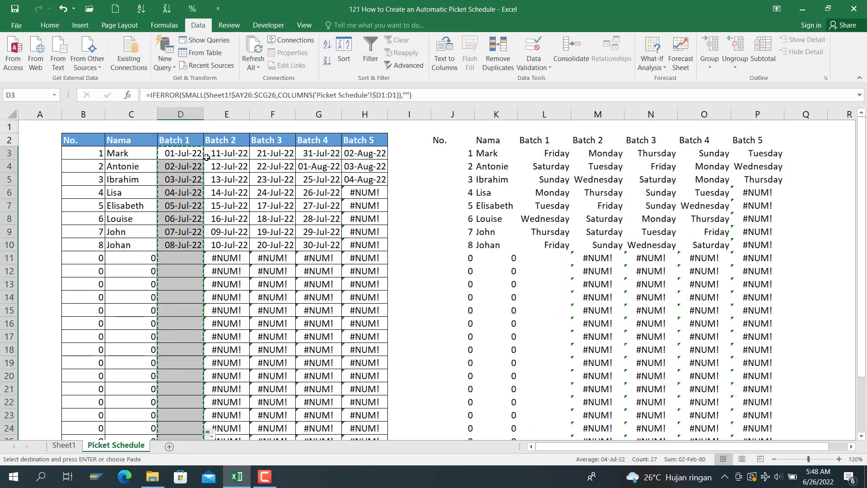
{"action": "left_click_drag", "start_coordinate": [215, 152], "coordinate": [364, 153]}
{"action": "key", "text": "ctrl+v"}
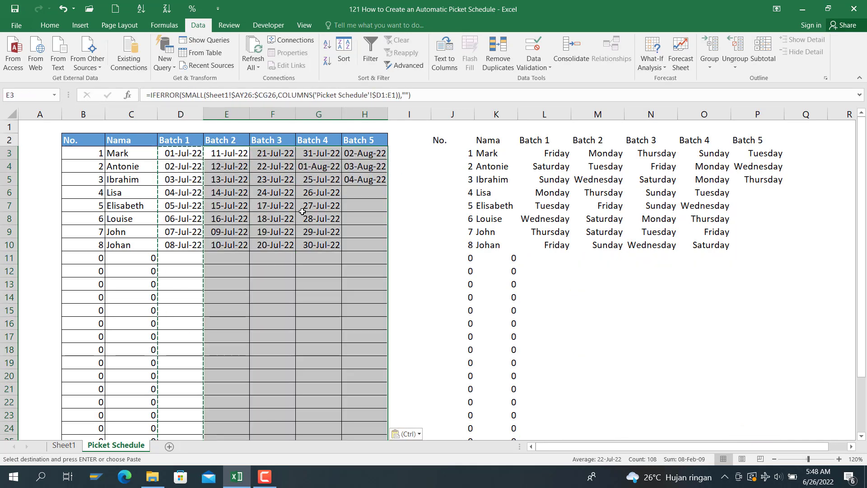
{"action": "left_click", "coordinate": [375, 220]}
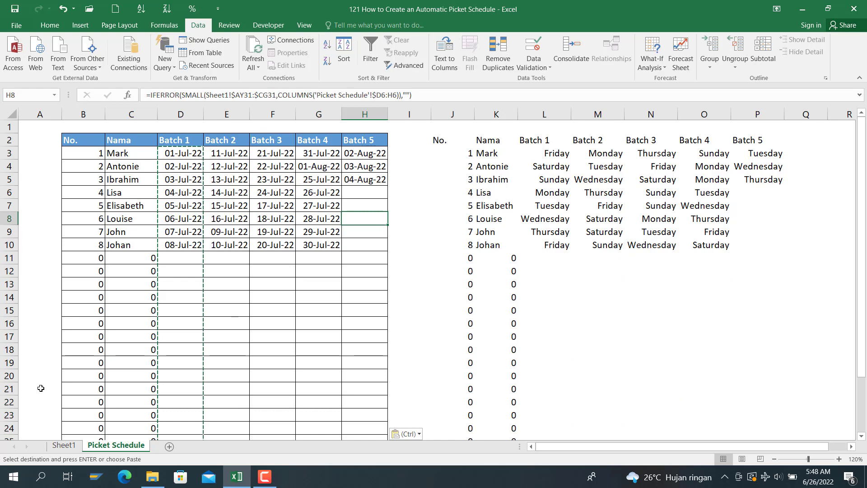
Step: Set the Rule in K9 of Sheet1 to Workday
{"action": "left_click", "coordinate": [63, 445]}
{"action": "left_click", "coordinate": [479, 232]}
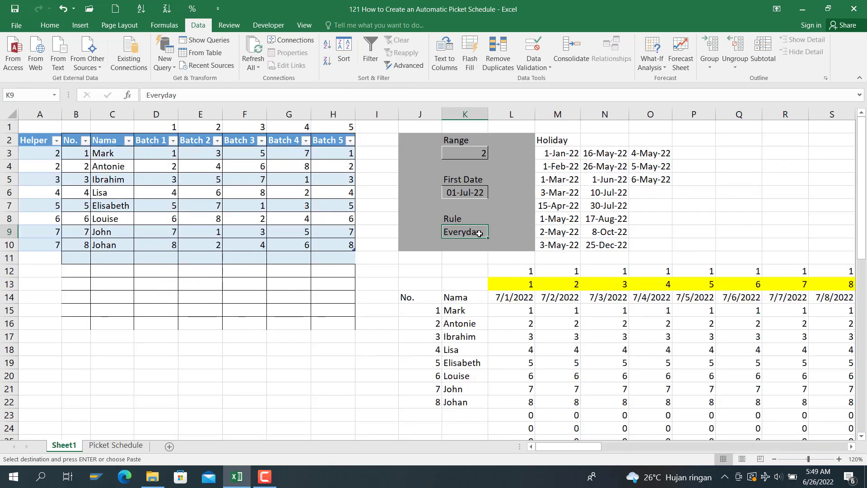
{"action": "left_click", "coordinate": [494, 232]}
{"action": "left_click", "coordinate": [449, 253]}
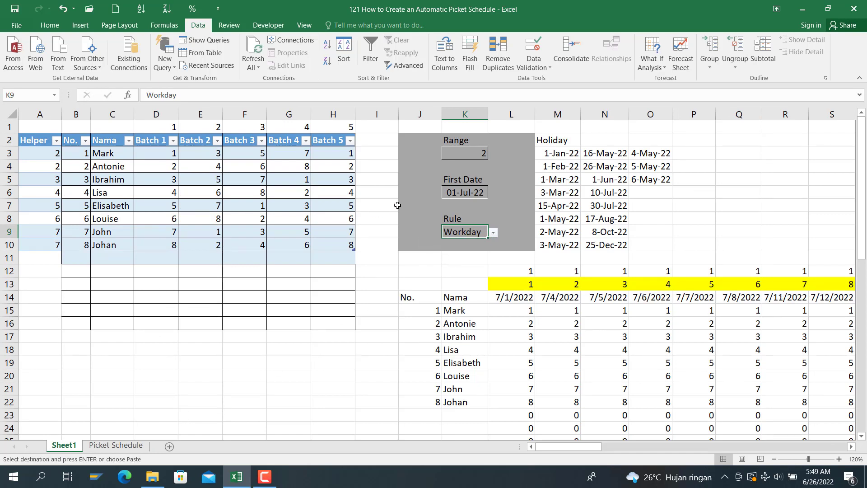
Step: Set the Range in K3 to 6 and check the dates and weekdays on the Picket Schedule sheet
{"action": "left_click", "coordinate": [462, 156]}
{"action": "left_click", "coordinate": [494, 154]}
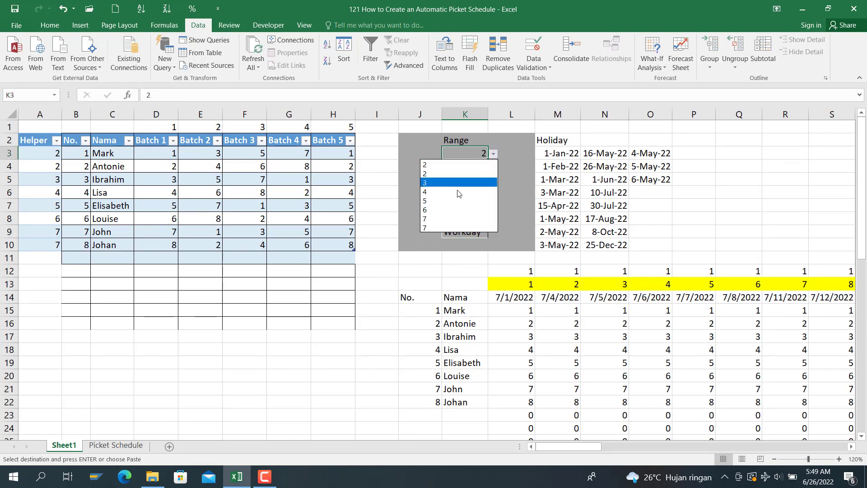
{"action": "left_click", "coordinate": [426, 210]}
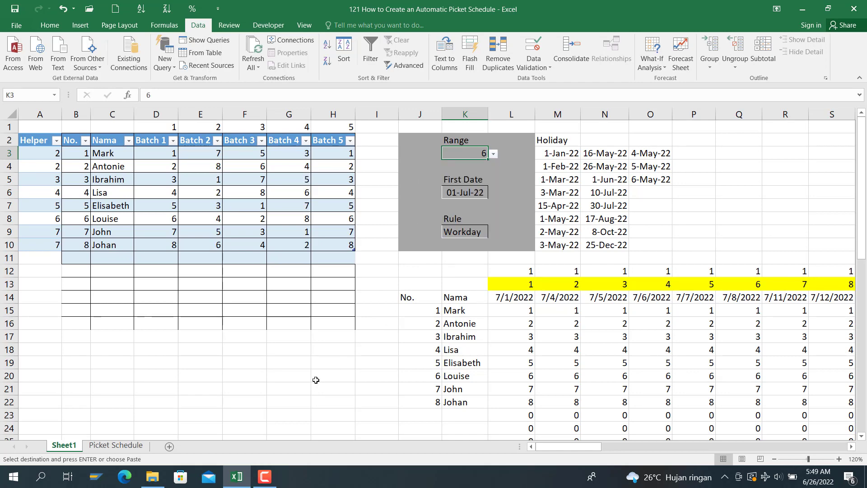
{"action": "left_click", "coordinate": [118, 448]}
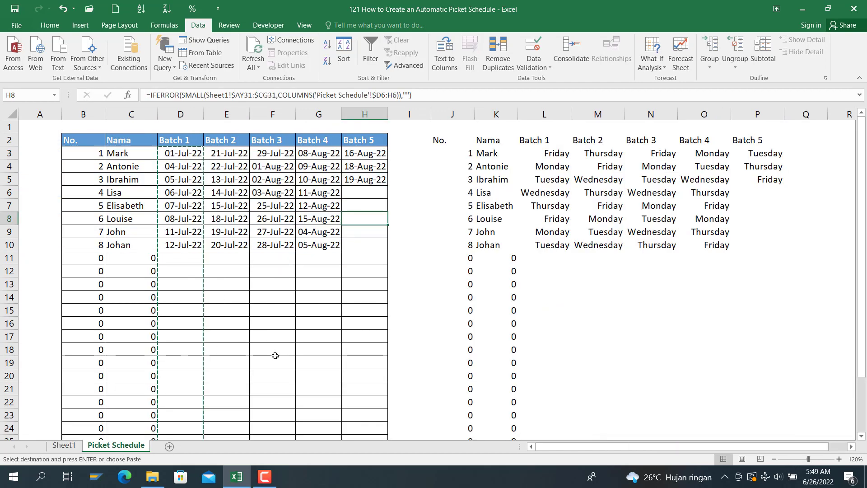
{"action": "left_click", "coordinate": [564, 150]}
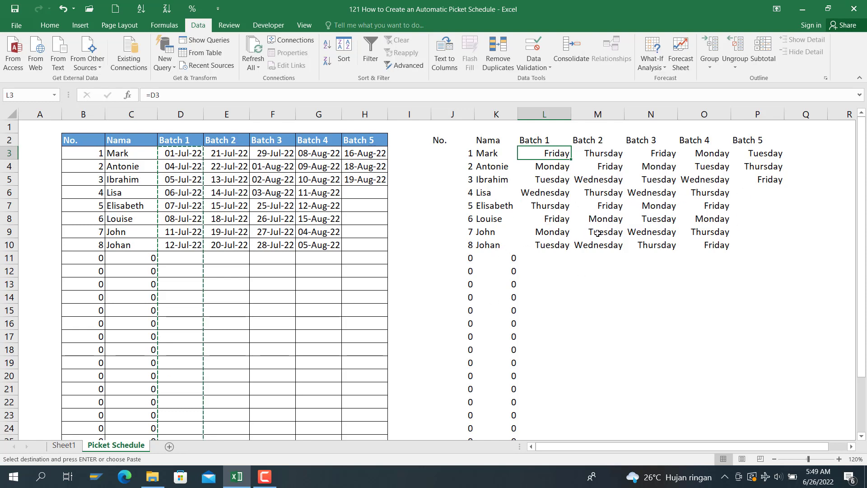
Step: Set the Rule in K9 of Sheet1 to Everyday Except Sunday
{"action": "left_click", "coordinate": [64, 445]}
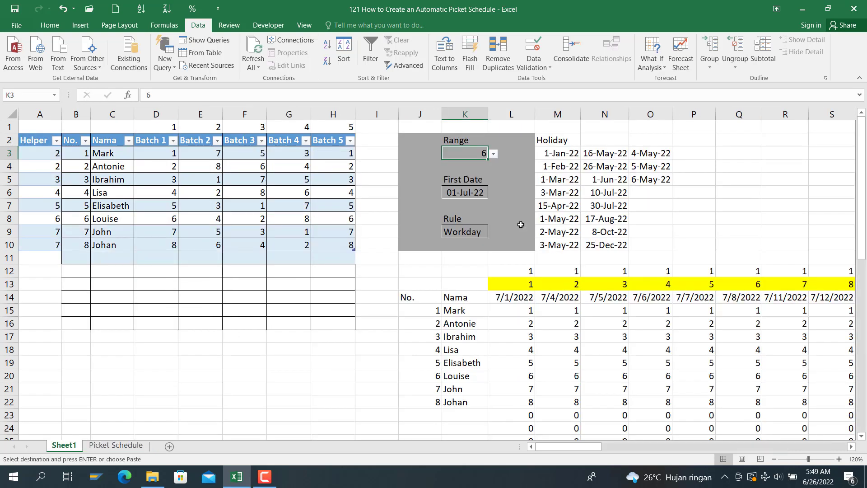
{"action": "left_click", "coordinate": [478, 231]}
{"action": "left_click", "coordinate": [493, 233]}
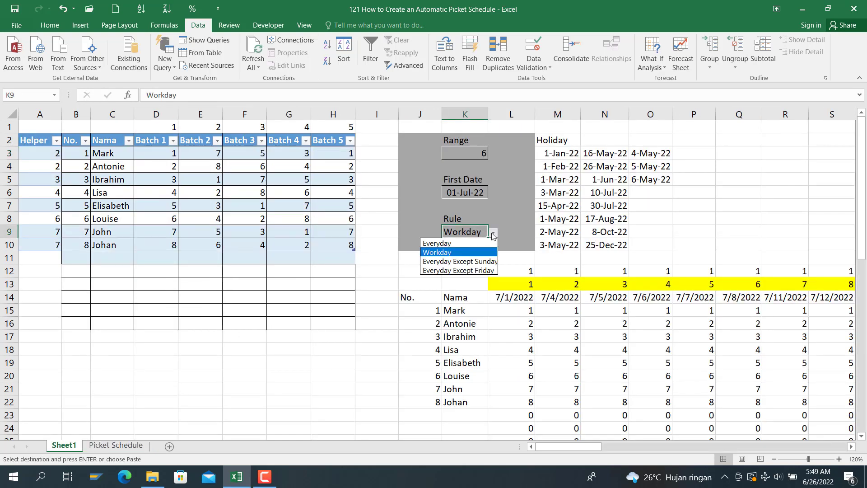
{"action": "left_click", "coordinate": [456, 262]}
Step: Inspect the weekday table on the Picket Schedule sheet, including Batch 1 to Batch 4 in row 10
{"action": "left_click", "coordinate": [114, 445]}
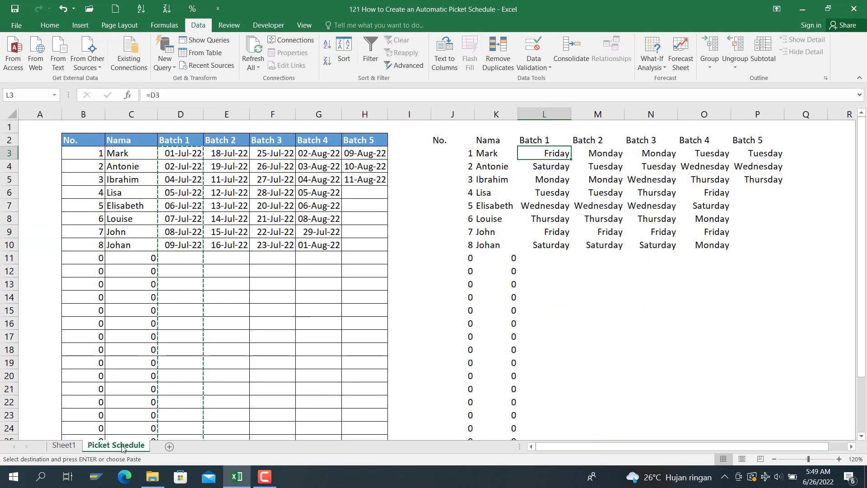
{"action": "left_click", "coordinate": [699, 167]}
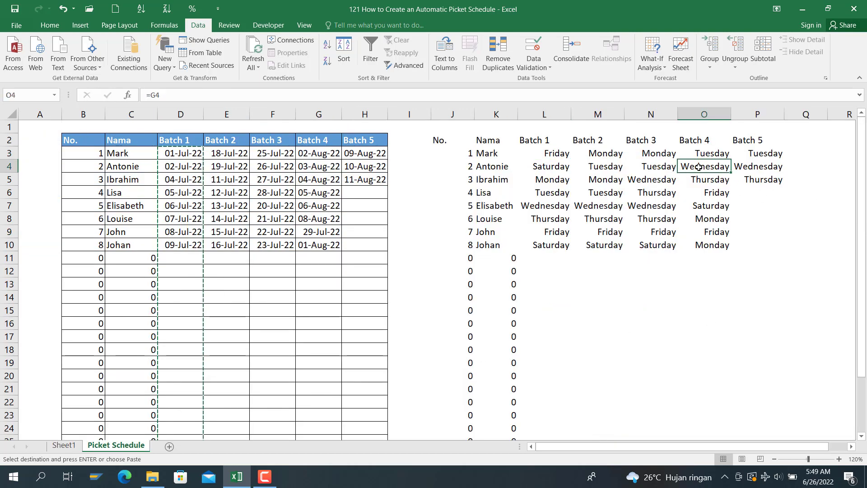
{"action": "left_click", "coordinate": [634, 183]}
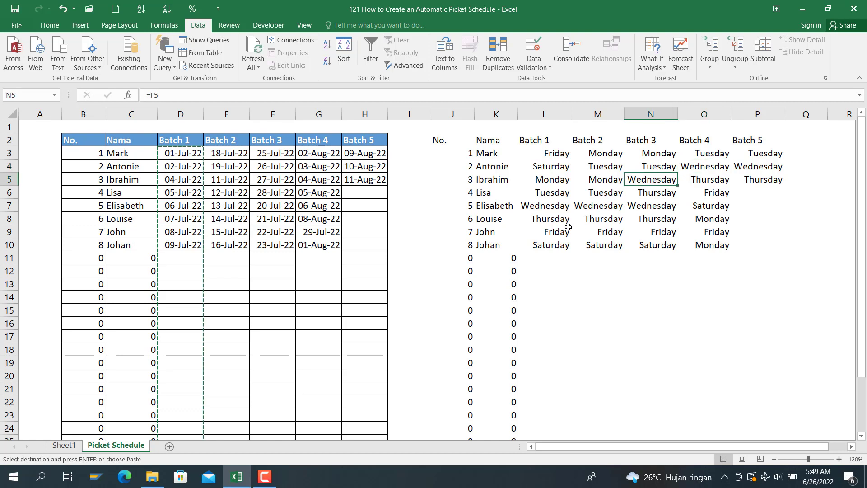
{"action": "left_click", "coordinate": [551, 245]}
{"action": "left_click", "coordinate": [603, 245]}
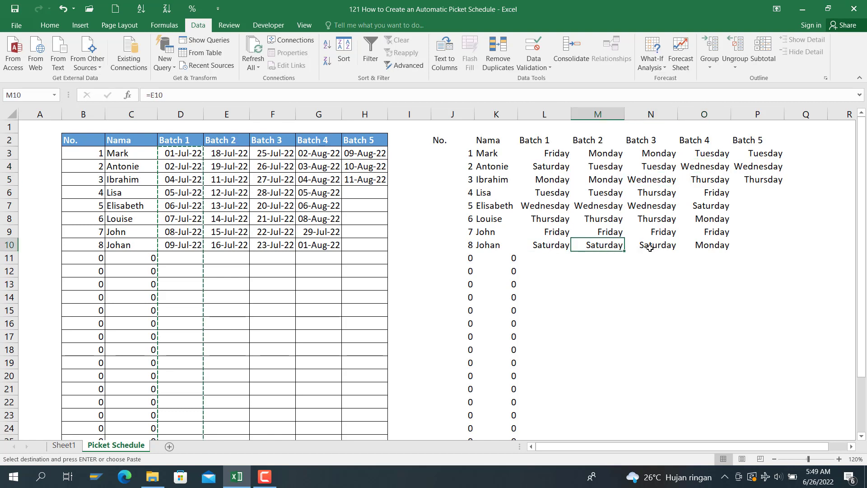
{"action": "left_click", "coordinate": [655, 249]}
{"action": "left_click", "coordinate": [695, 249]}
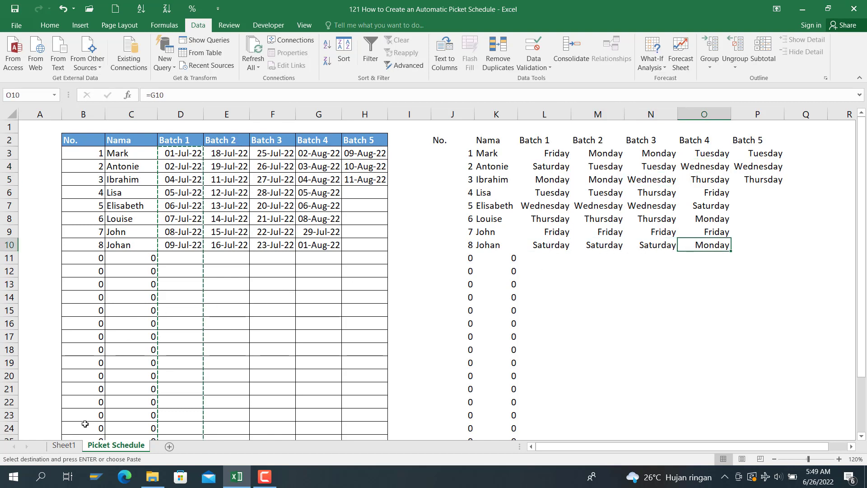
Step: Set the Rule in K9 of Sheet1 to Everyday and view the Picket Schedule sheet
{"action": "left_click", "coordinate": [66, 444]}
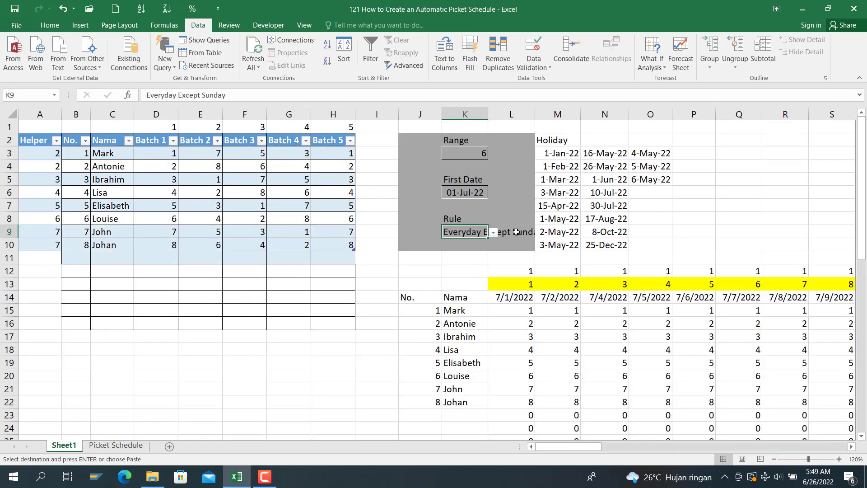
{"action": "left_click", "coordinate": [491, 233]}
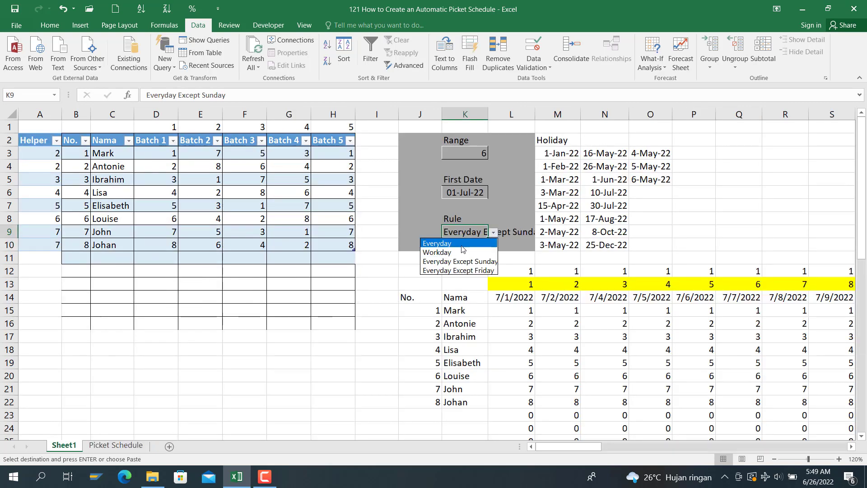
{"action": "left_click", "coordinate": [437, 244]}
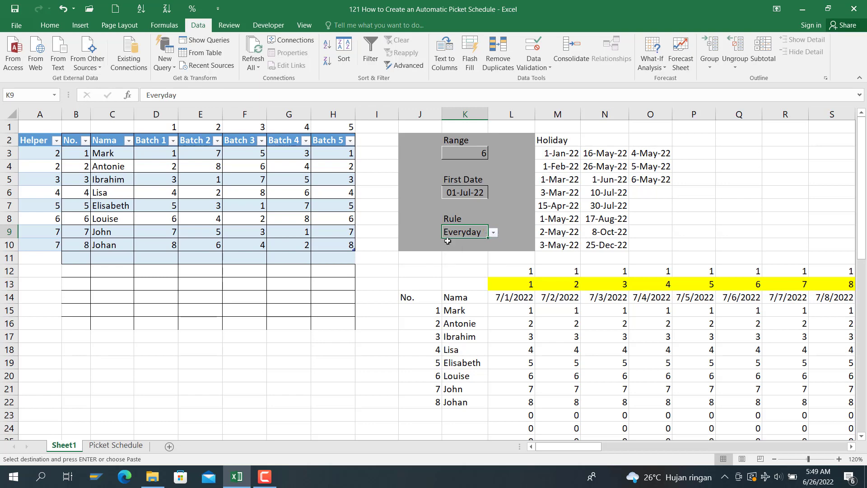
{"action": "left_click", "coordinate": [129, 447]}
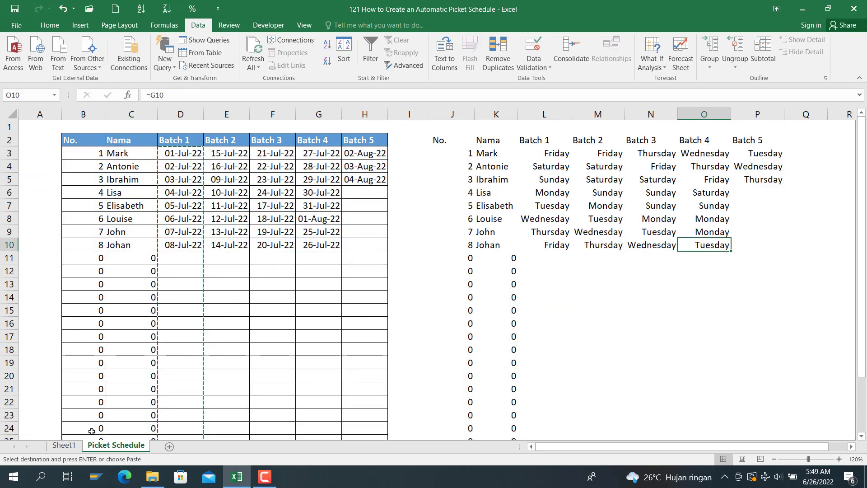
{"action": "left_click", "coordinate": [55, 448]}
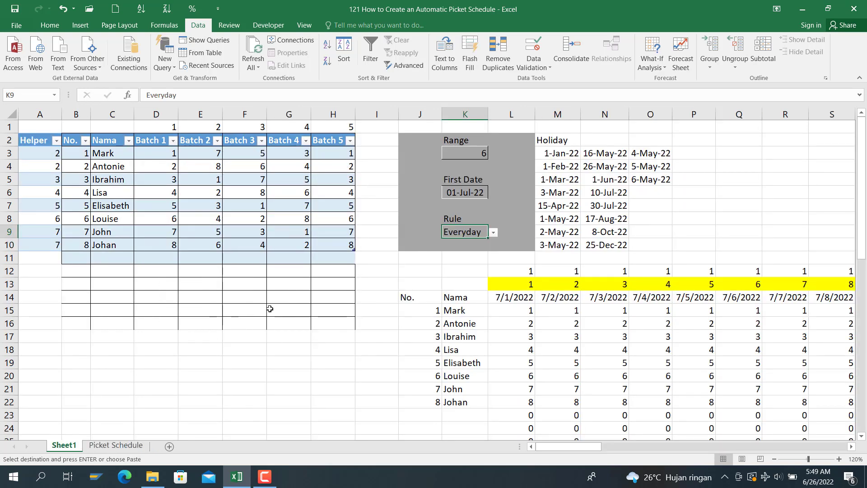
{"action": "left_click", "coordinate": [399, 183]}
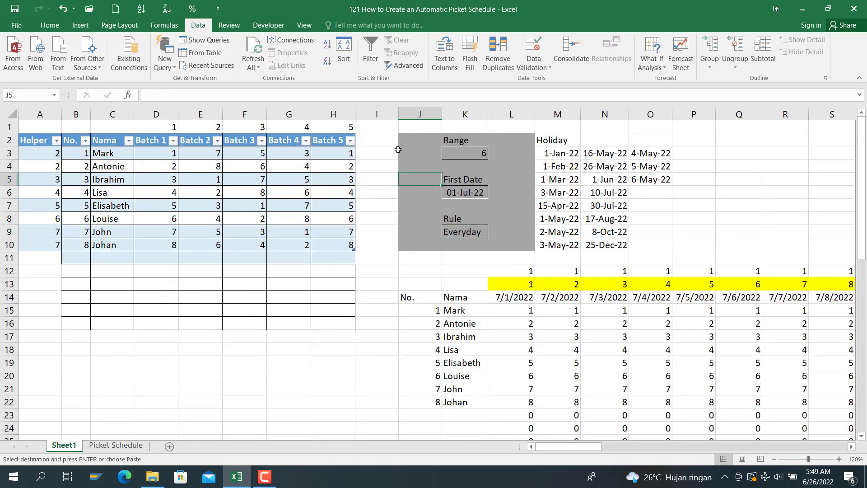
{"action": "left_click", "coordinate": [377, 149]}
{"action": "left_click", "coordinate": [381, 139]}
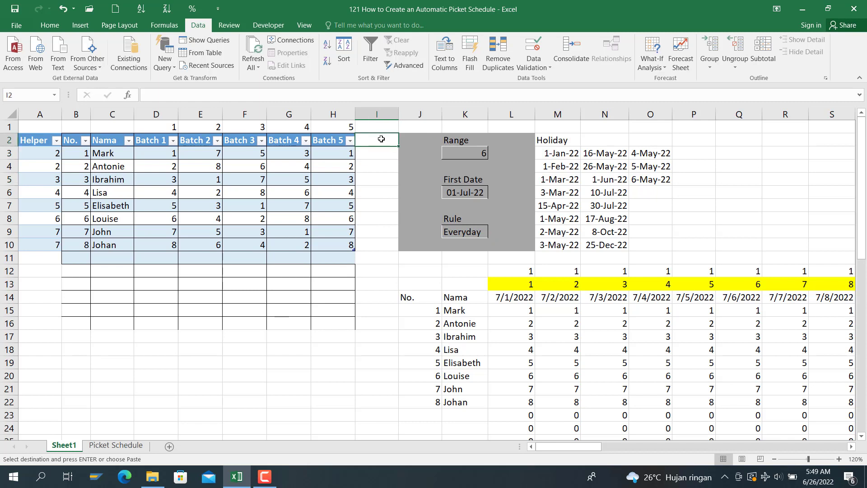